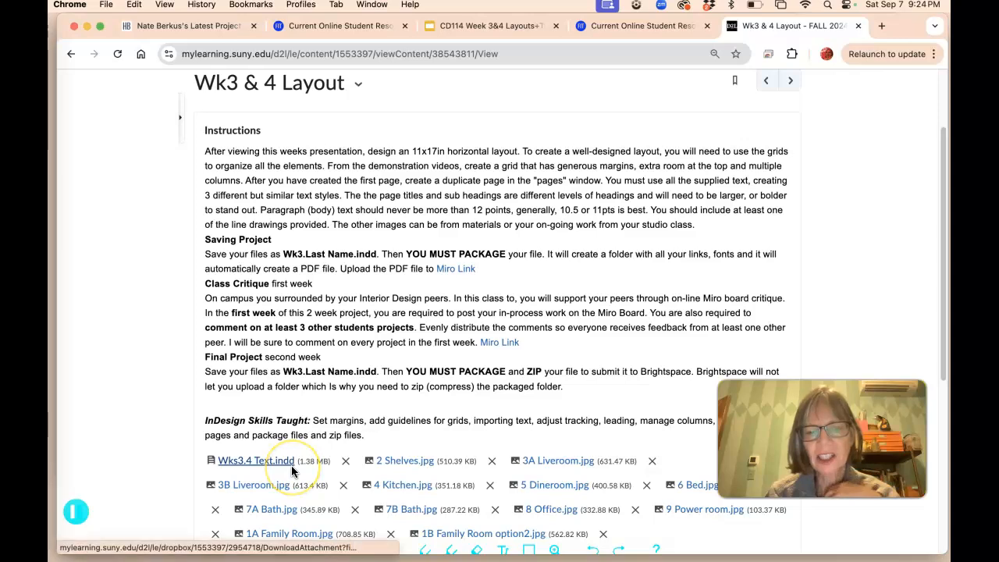
Step: Review the Wk3 & 4 Layout assignment instructions and the list of attached text and image files
scroll(289, 444, "down", 1)
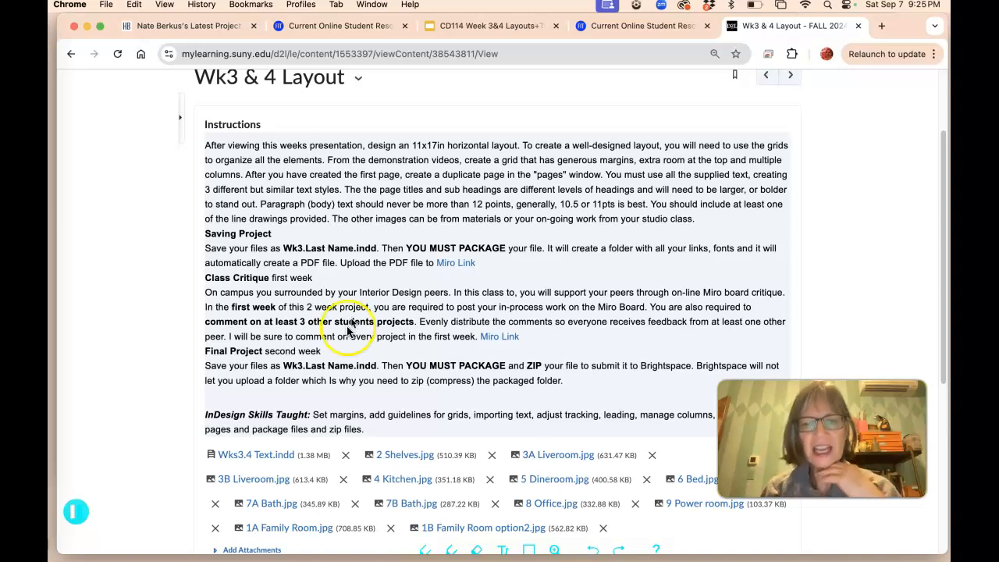
scroll(428, 456, "down", 2)
scroll(430, 456, "down", 5)
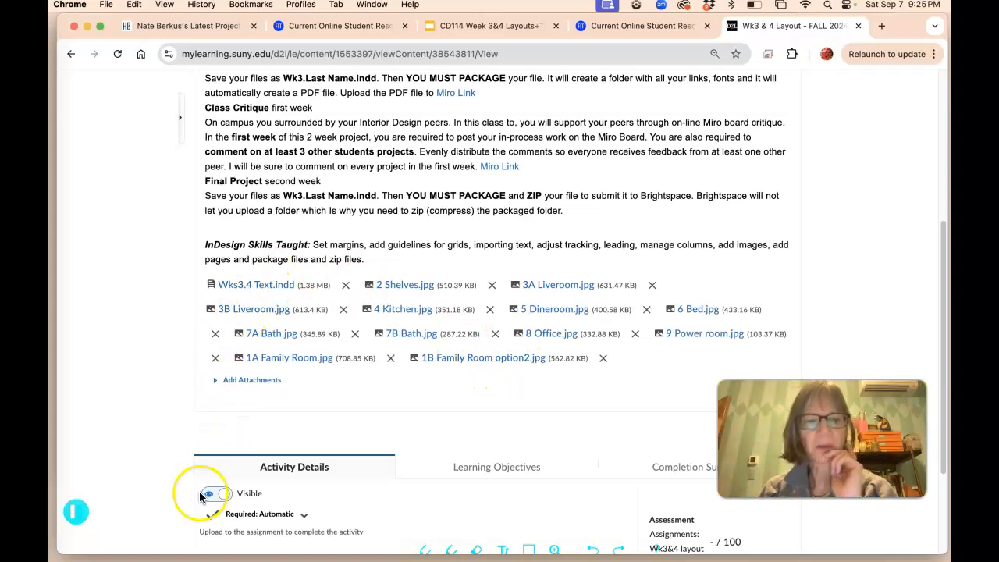
scroll(321, 194, "up", 3)
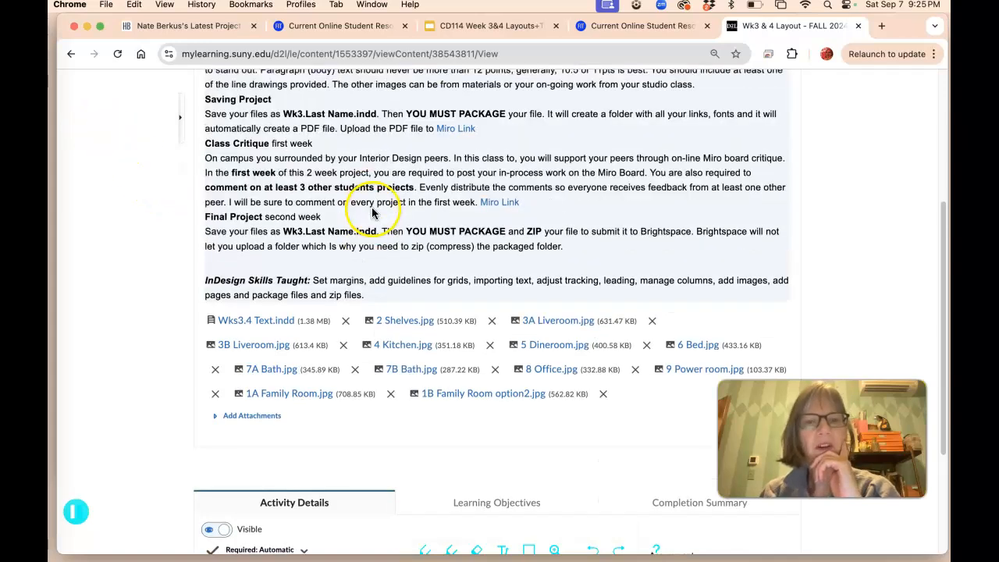
Step: Switch to InDesign and move the living room photo off the opening spread and back to its top-left corner
left_click(32, 107)
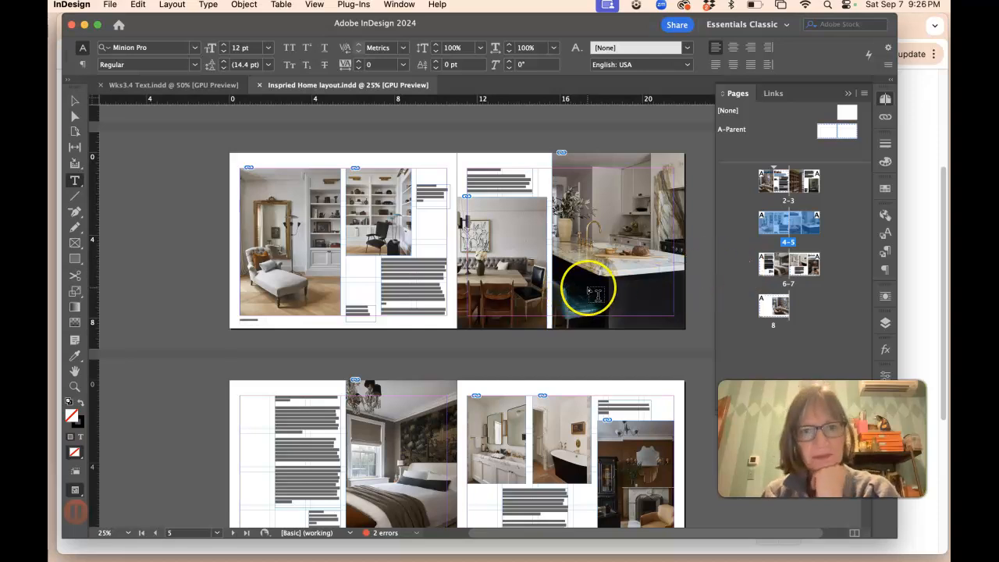
scroll(580, 301, "up", 5)
scroll(597, 294, "up", 2)
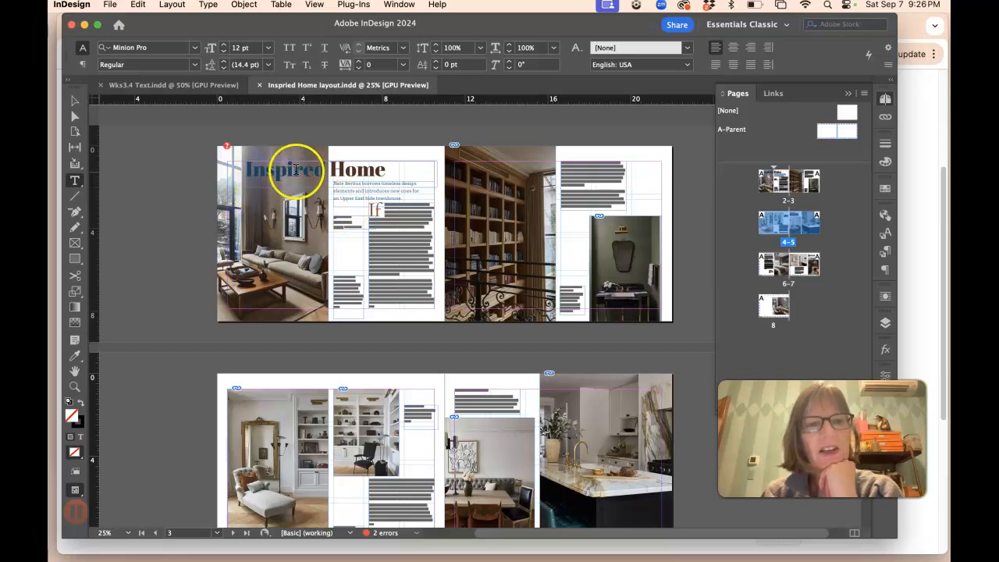
left_click(80, 104)
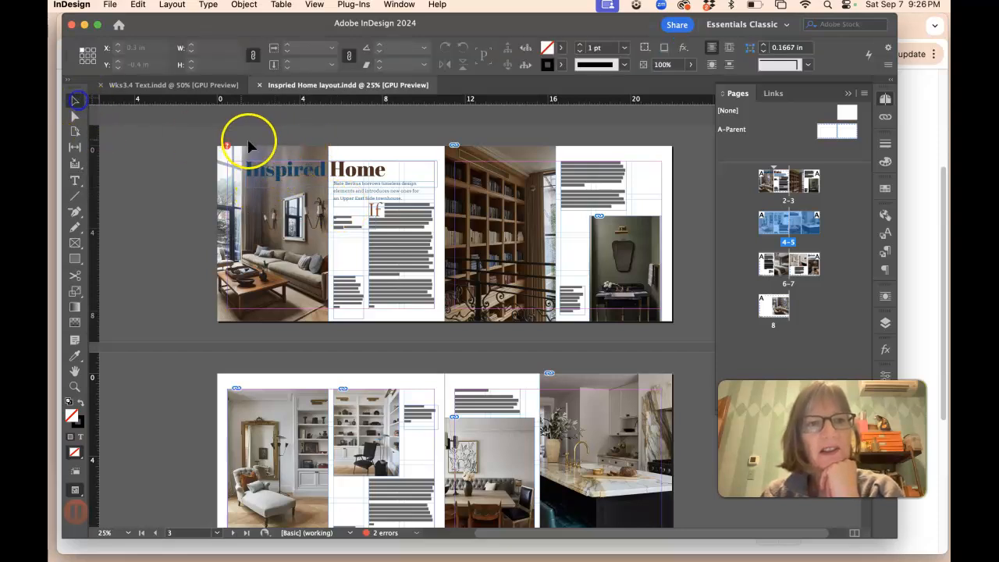
left_click_drag(272, 157, 173, 202)
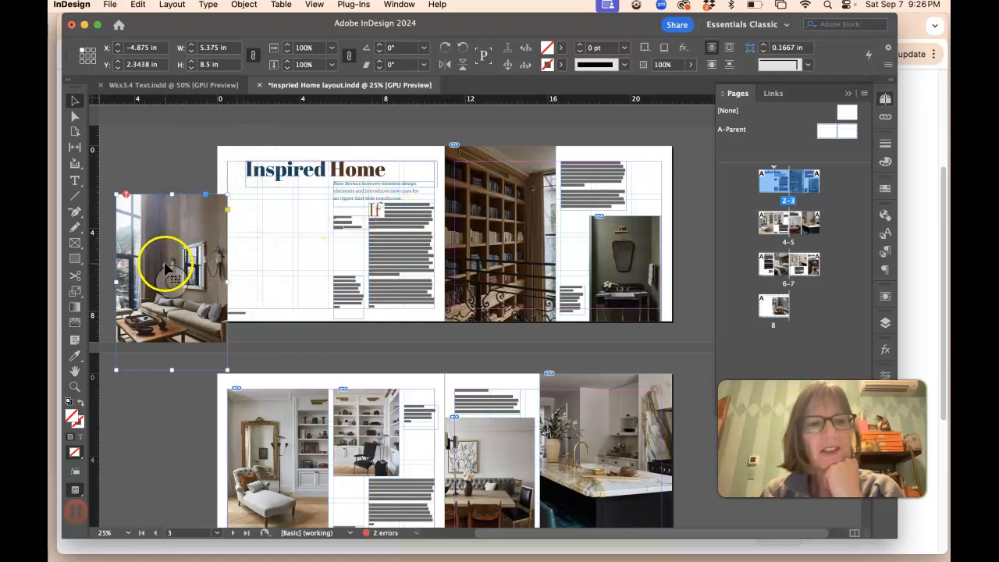
left_click_drag(164, 268, 262, 224)
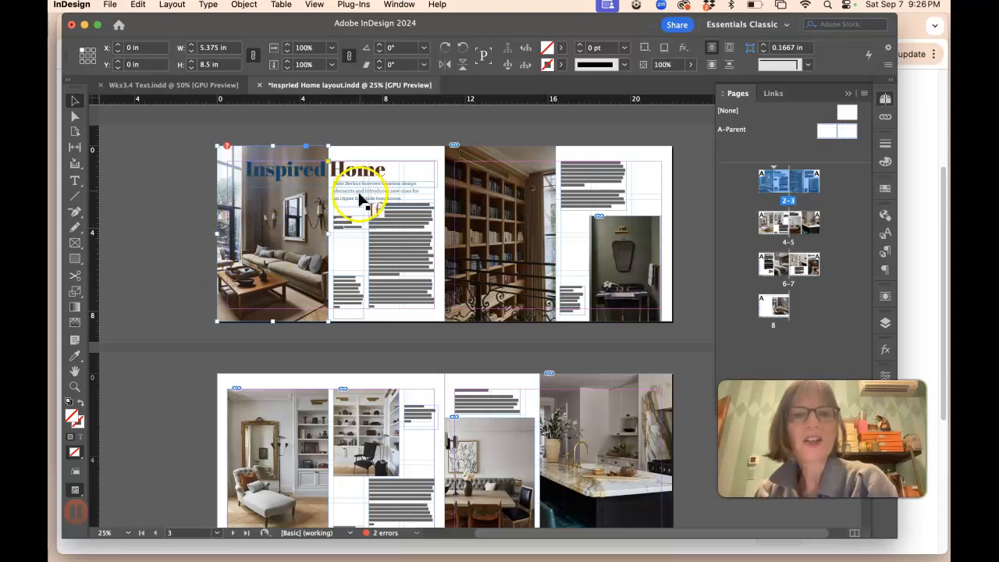
Step: Examine the opening spread's photo, title, deck and text columns up close
key("super+equal")
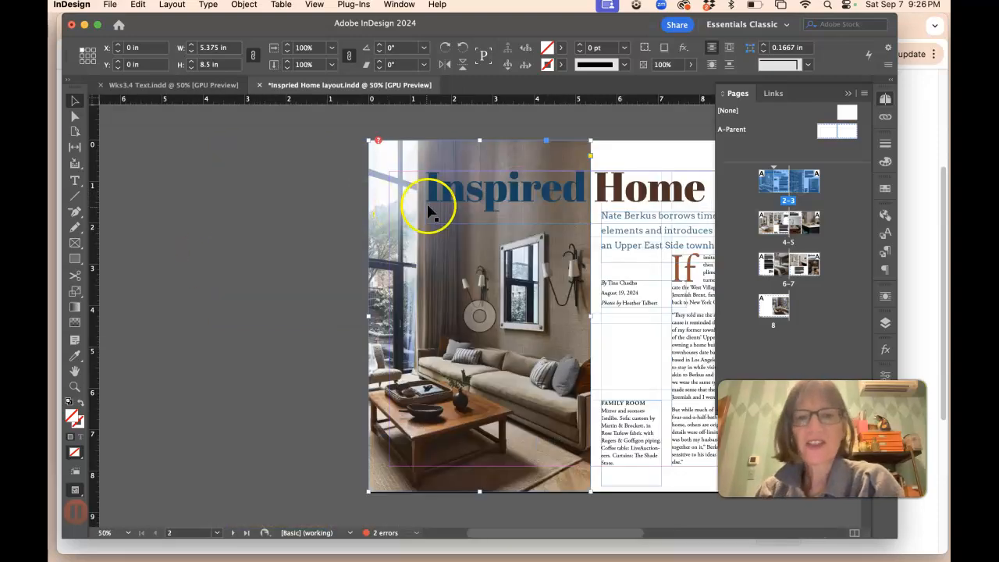
scroll(479, 217, "right", 4)
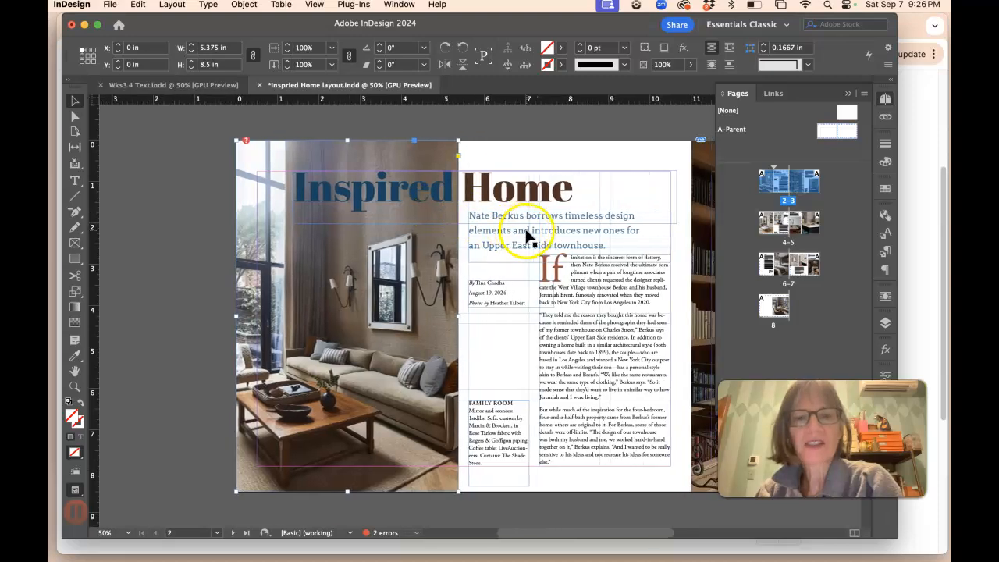
scroll(484, 287, "down", 3)
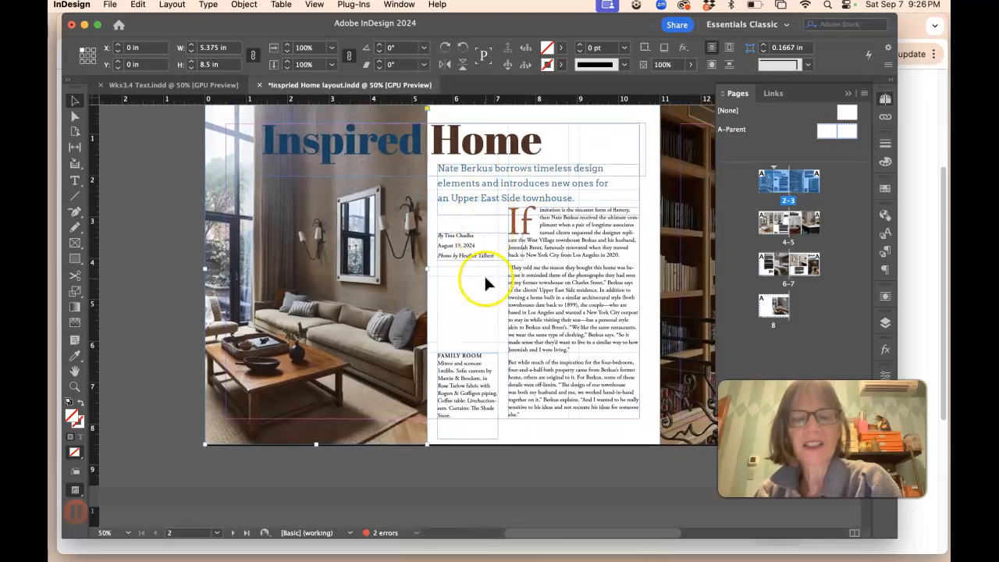
scroll(485, 283, "right", 1)
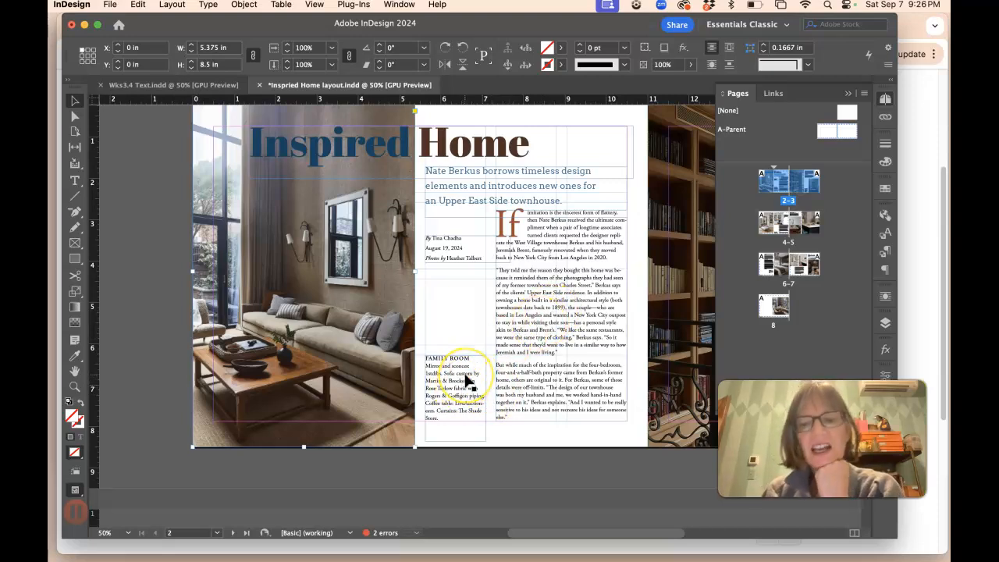
key("super+equal")
key("super+equal")
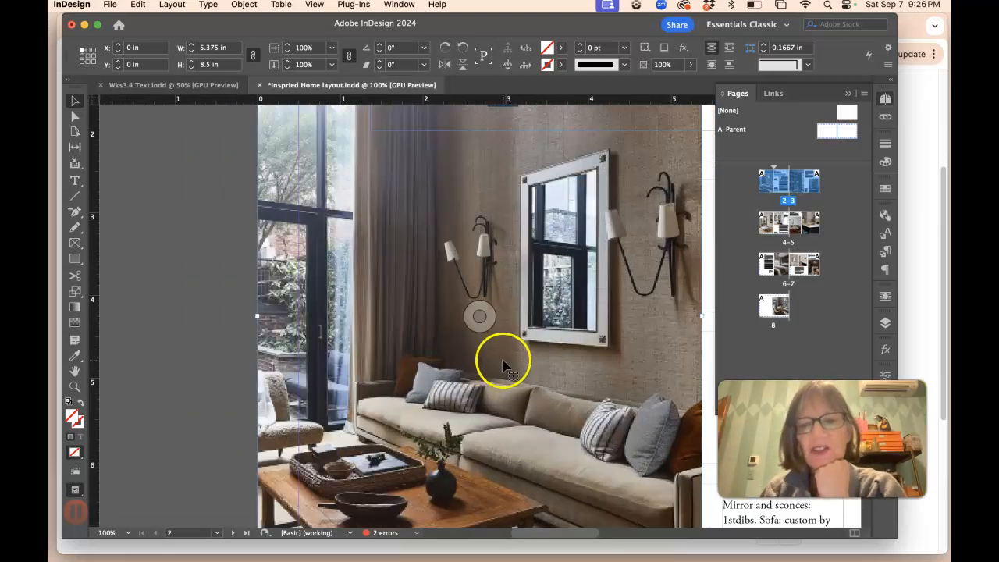
scroll(534, 355, "right", 3)
scroll(534, 360, "right", 8)
scroll(521, 340, "left", 4)
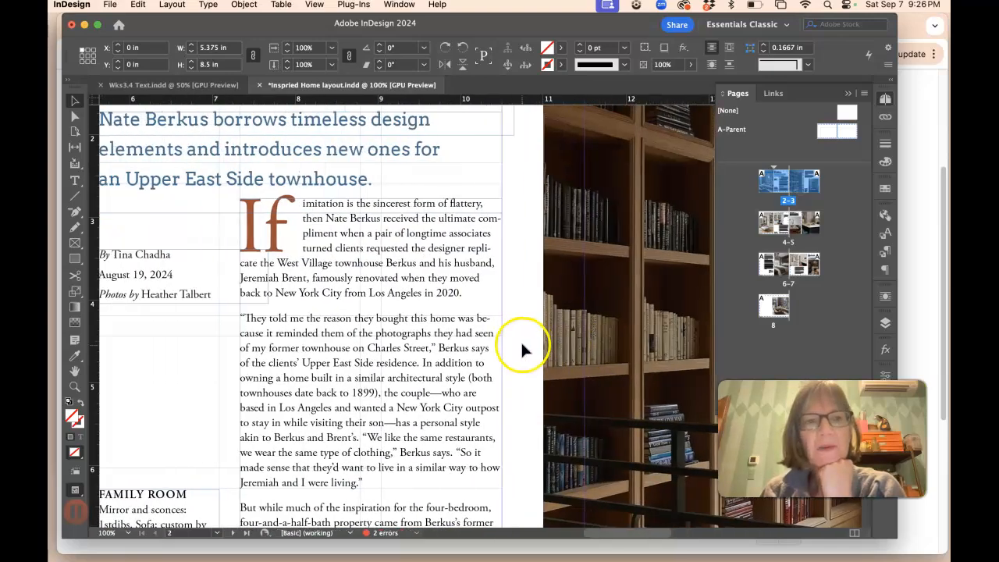
Step: Highlight words in the deck and the body copy to inspect their text formatting
left_click(75, 180)
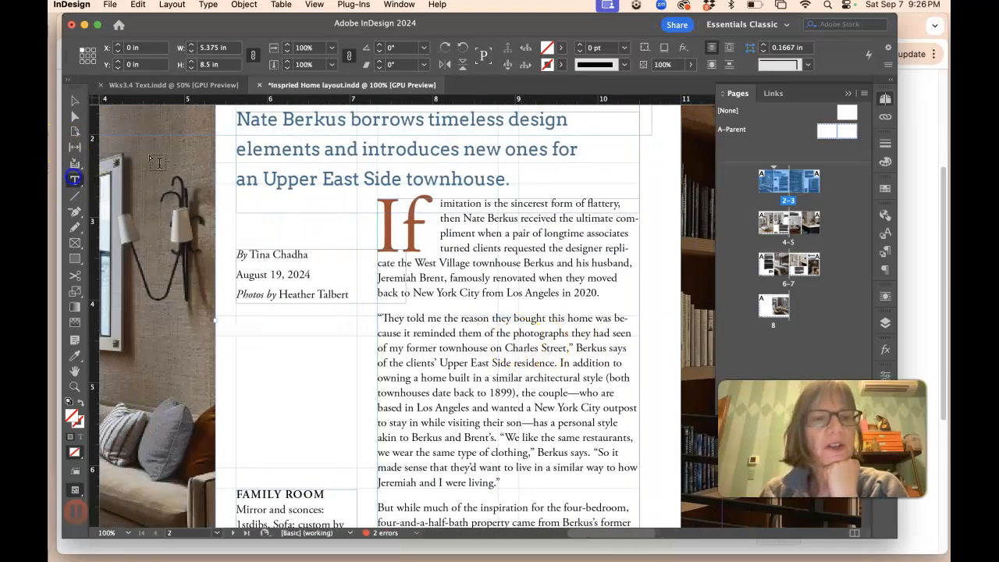
left_click(343, 125)
left_click_drag(402, 176, 321, 174)
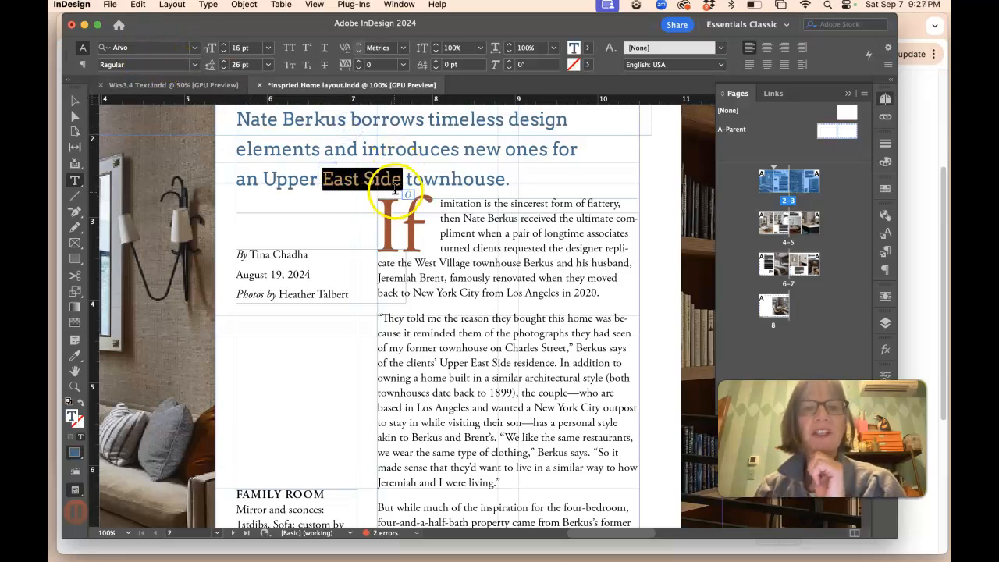
scroll(282, 193, "left", 3)
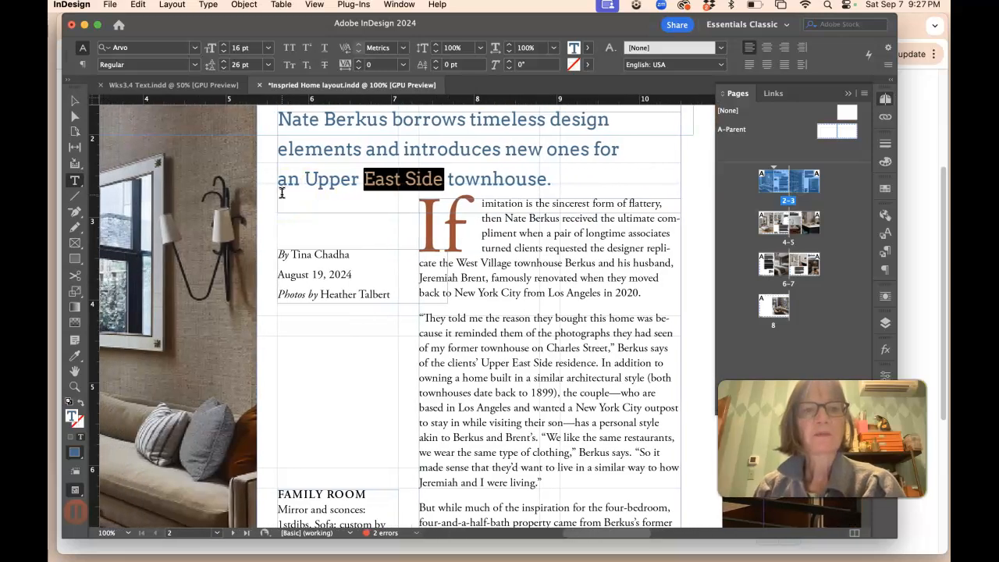
scroll(282, 193, "left", 1)
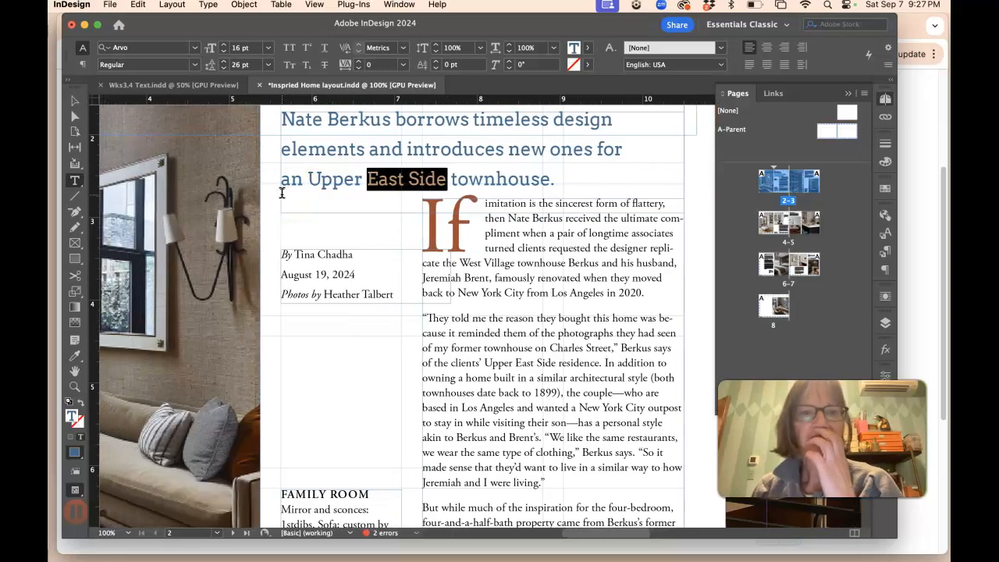
scroll(280, 193, "left", 5)
scroll(273, 199, "down", 5)
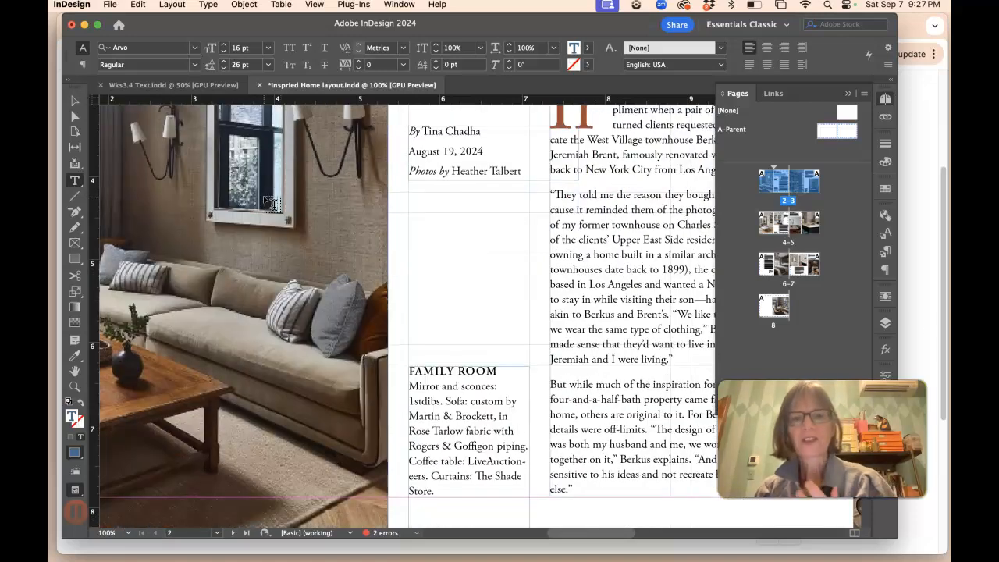
scroll(281, 195, "up", 1)
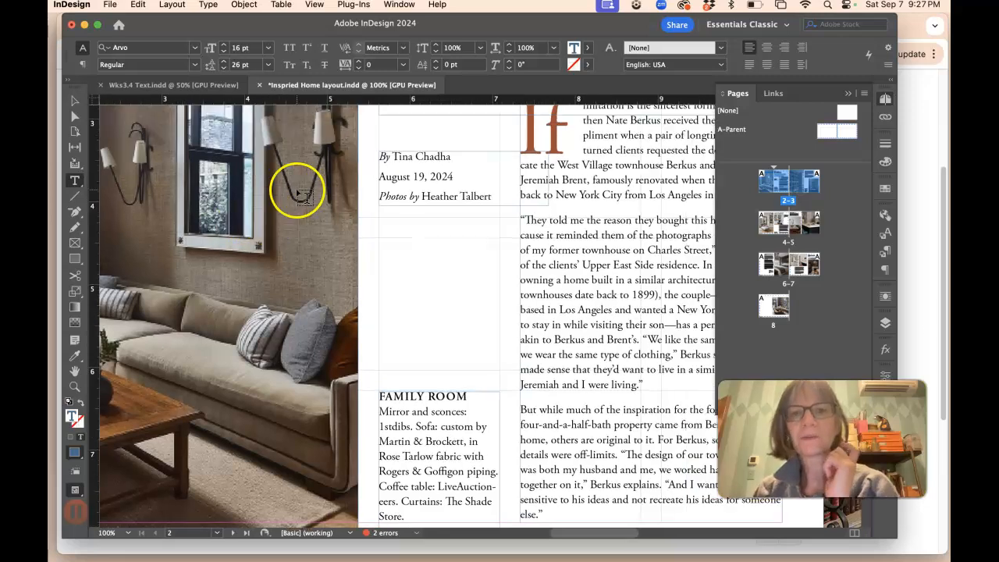
scroll(297, 190, "up", 5)
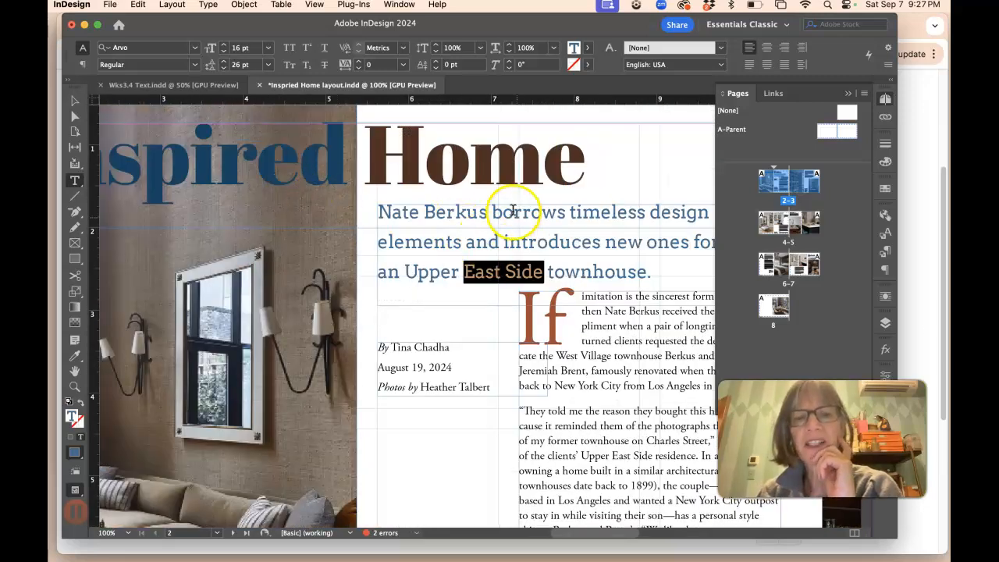
left_click_drag(605, 341, 625, 374)
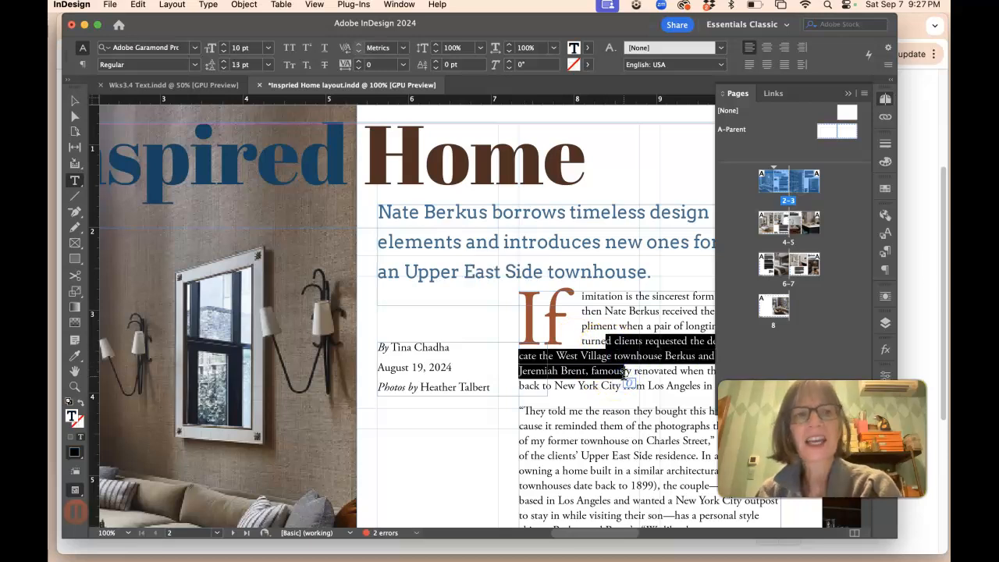
Step: Delete the date line "August 19, 2024" from the byline block
scroll(624, 375, "down", 2)
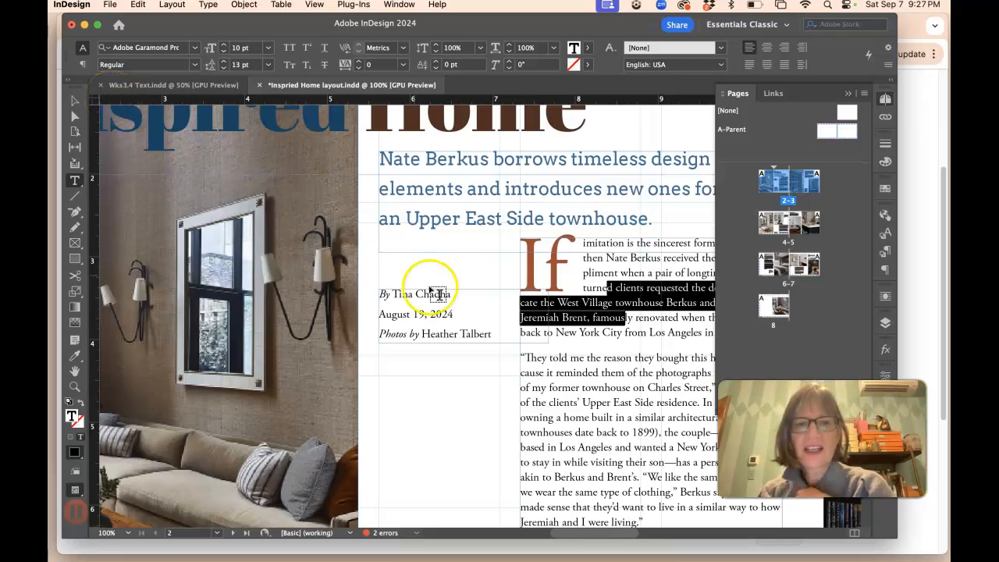
left_click_drag(390, 294, 373, 293)
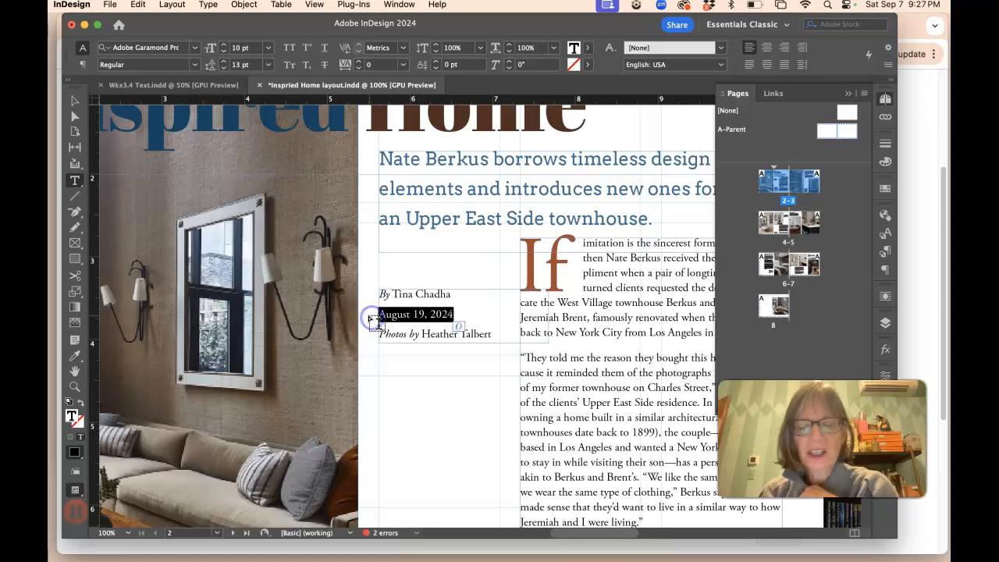
key("BackSpace")
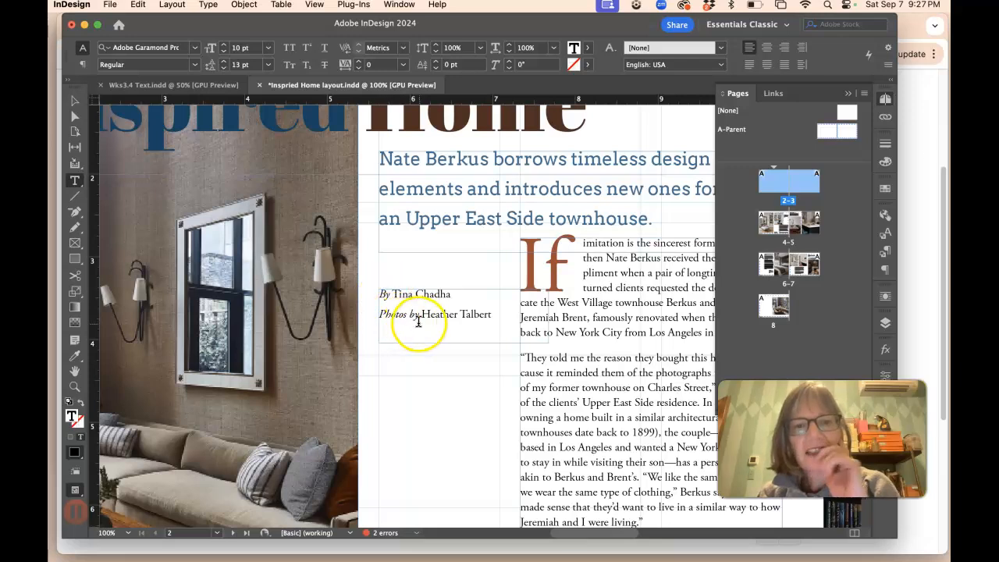
Step: Review the rest of the spread's body text and room caption sidebars
scroll(426, 307, "down", 15)
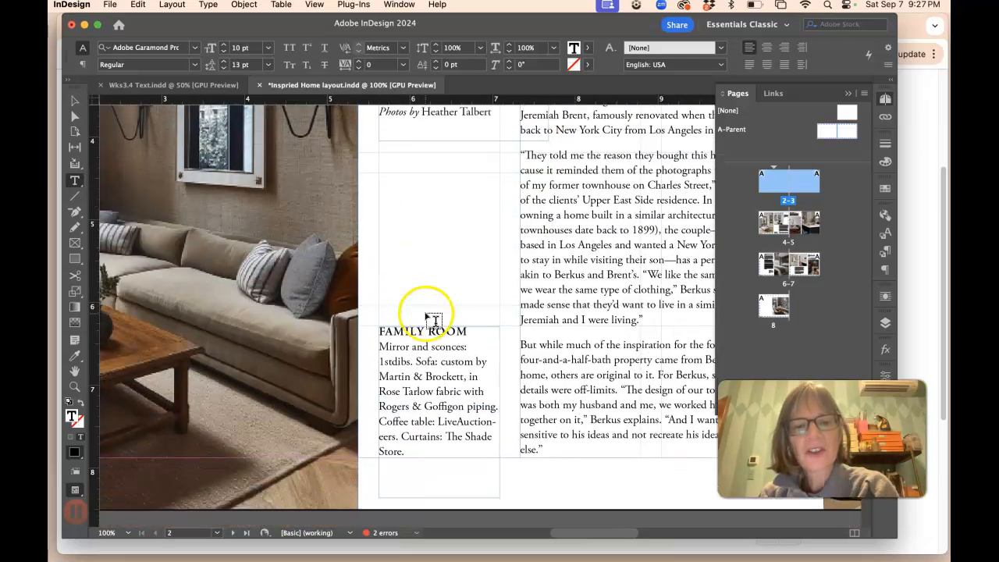
scroll(426, 314, "up", 3)
scroll(425, 314, "right", 15)
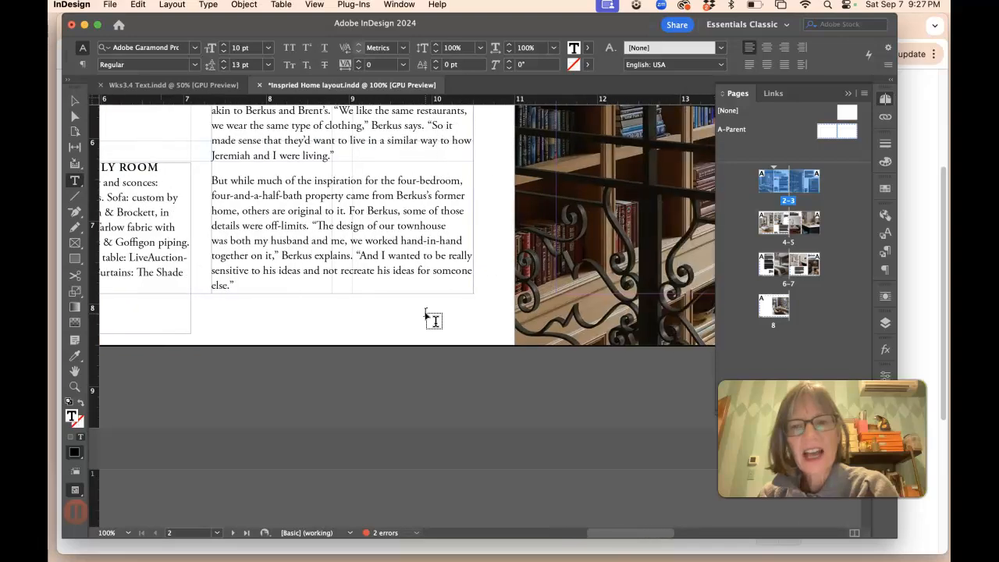
scroll(426, 315, "right", 3)
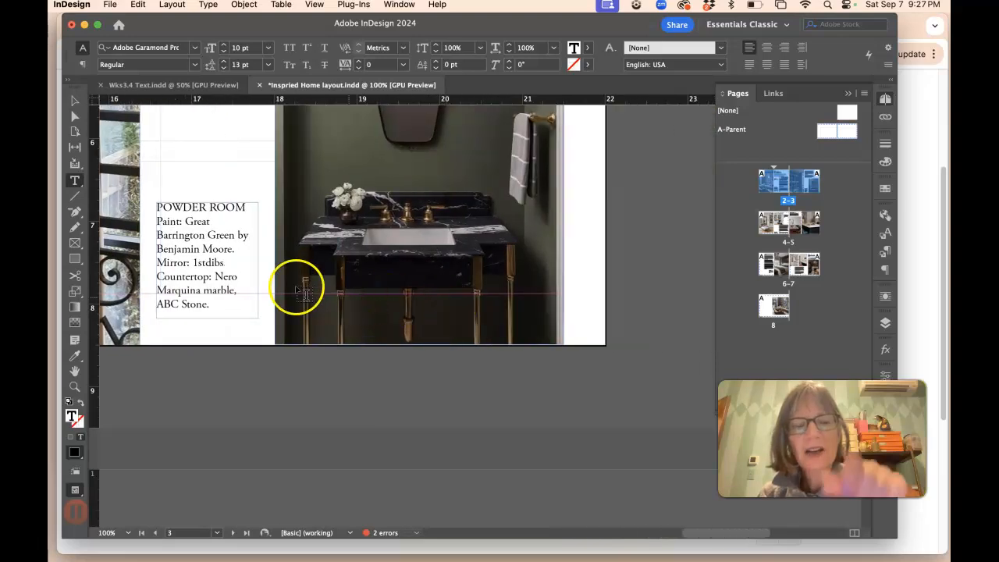
scroll(296, 289, "left", 15)
scroll(234, 277, "left", 10)
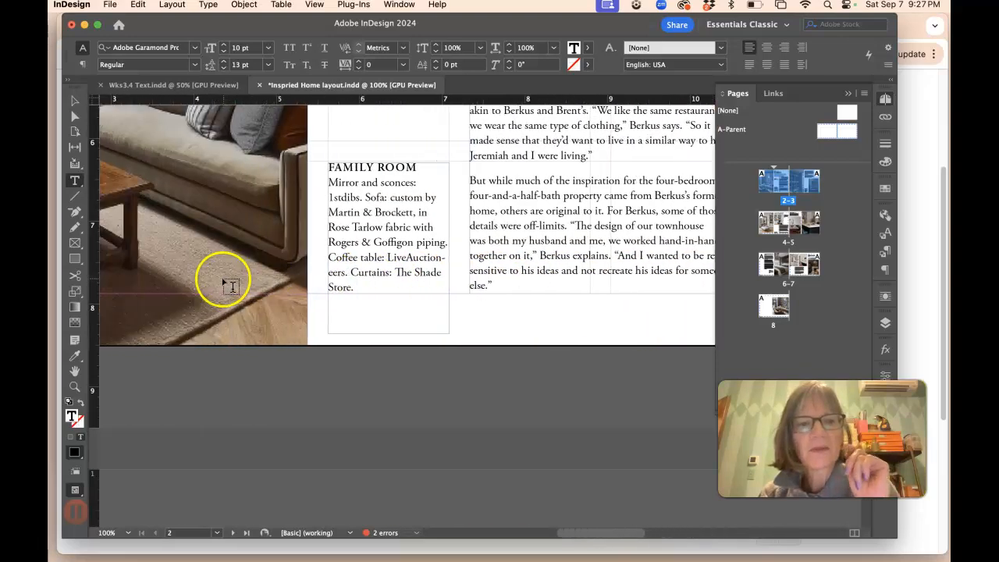
scroll(199, 283, "left", 4)
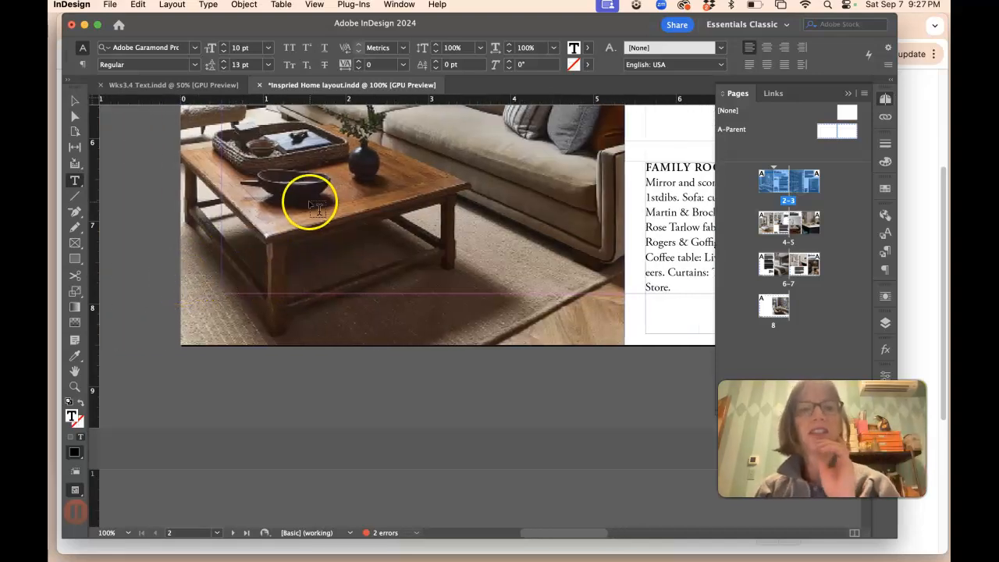
scroll(530, 217, "up", 3)
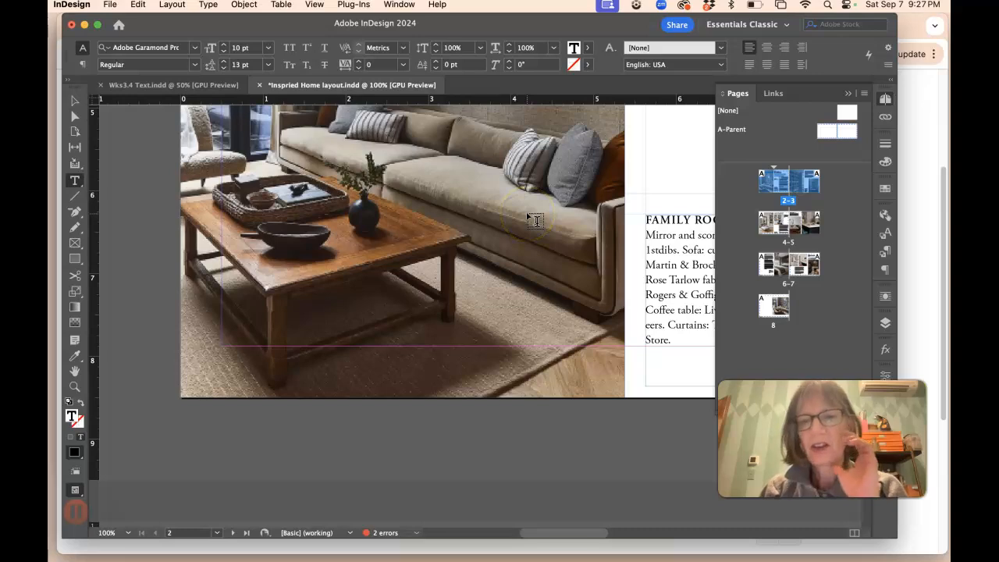
scroll(577, 224, "right", 6)
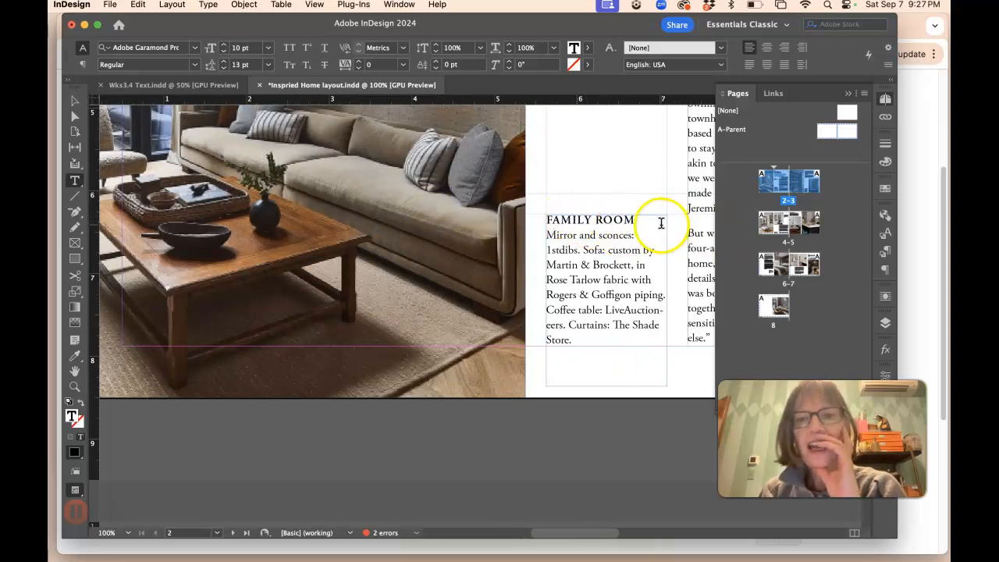
scroll(648, 226, "right", 9)
Step: Set the leading of the Family Room caption's body text to 12 pt
left_click(605, 234)
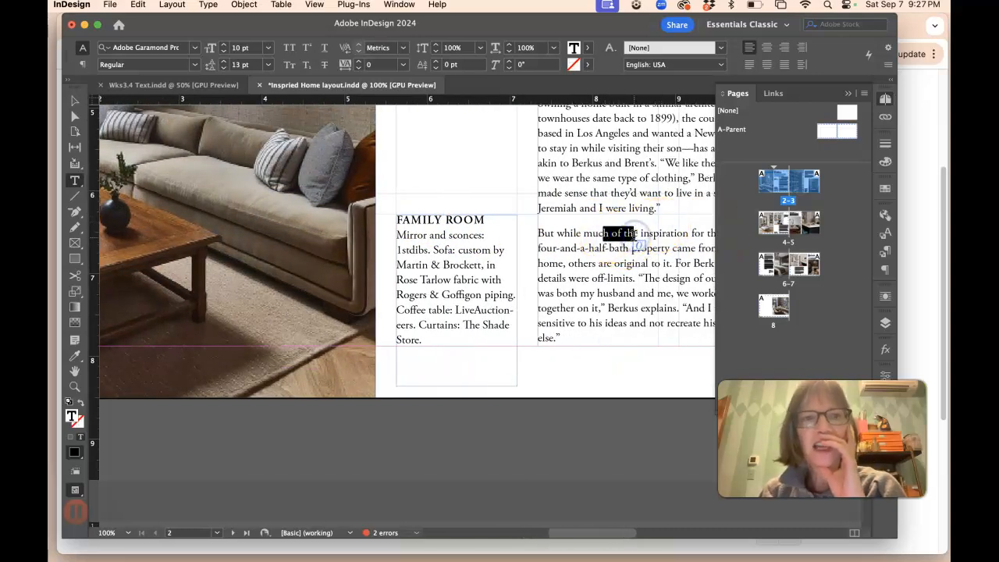
left_click(454, 249)
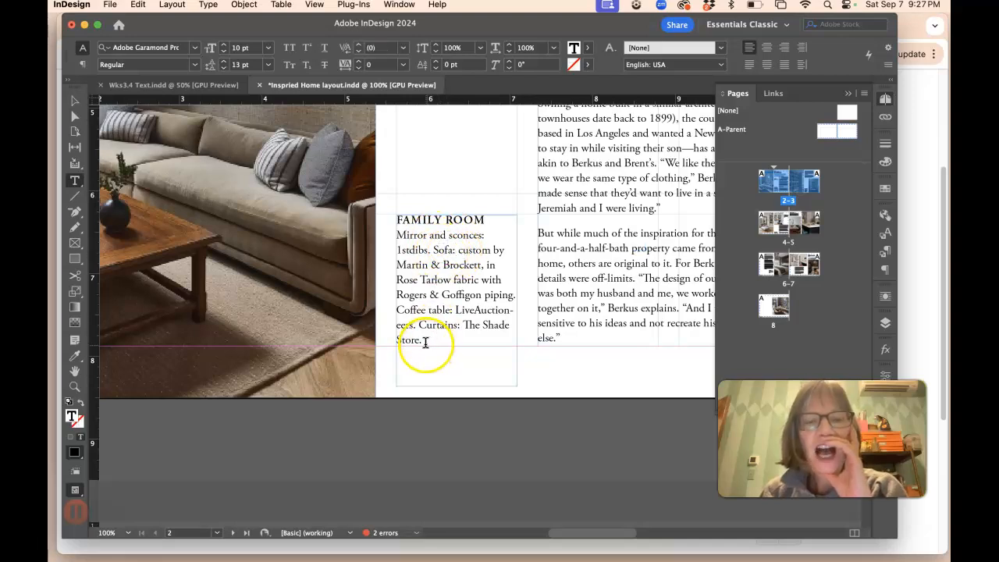
left_click_drag(419, 333, 399, 234)
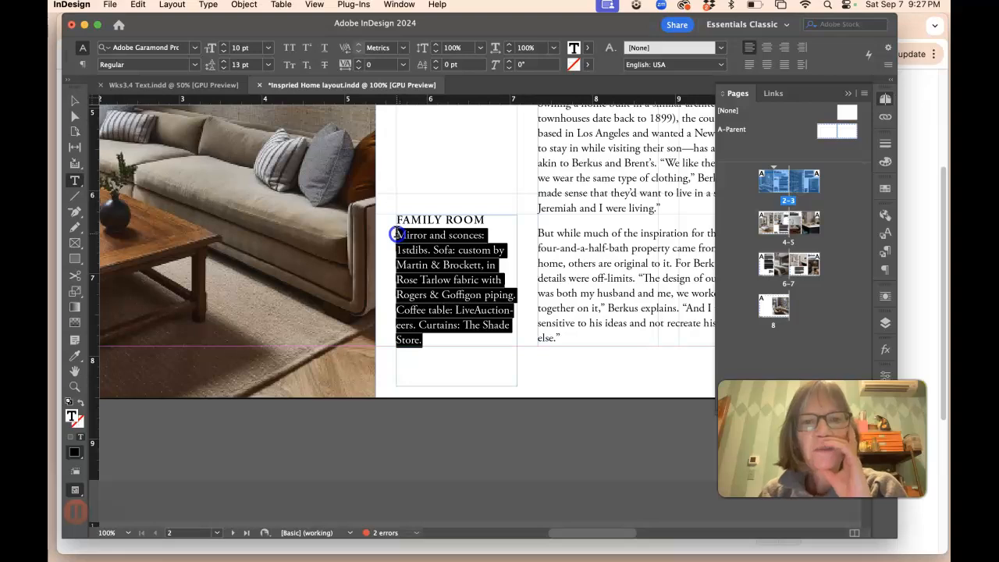
left_click(222, 69)
left_click(507, 279)
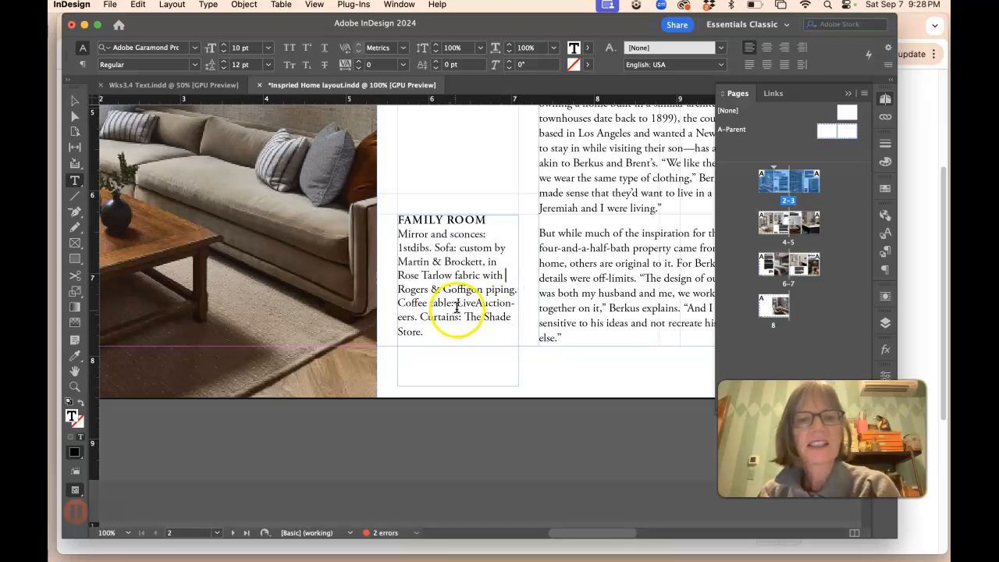
Step: Change the Family Room caption's body text font to Arial
left_click_drag(604, 248, 603, 300)
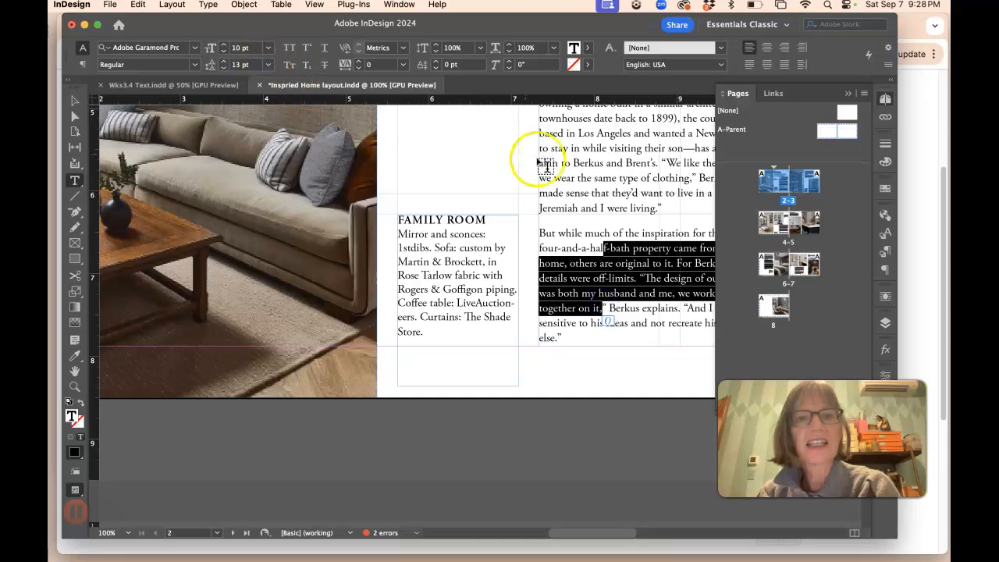
left_click_drag(429, 248, 434, 277)
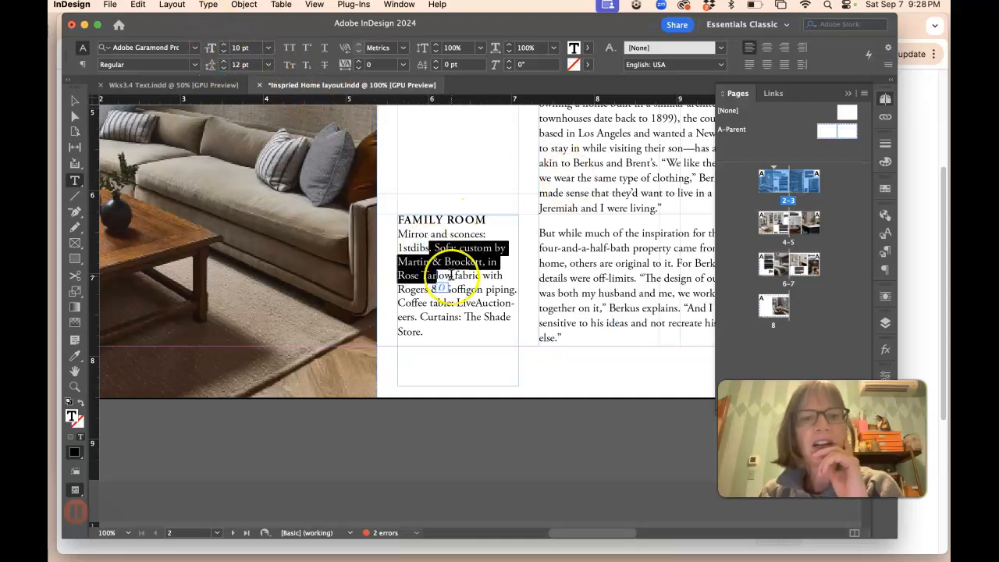
left_click(425, 332)
left_click_drag(425, 332, 395, 228)
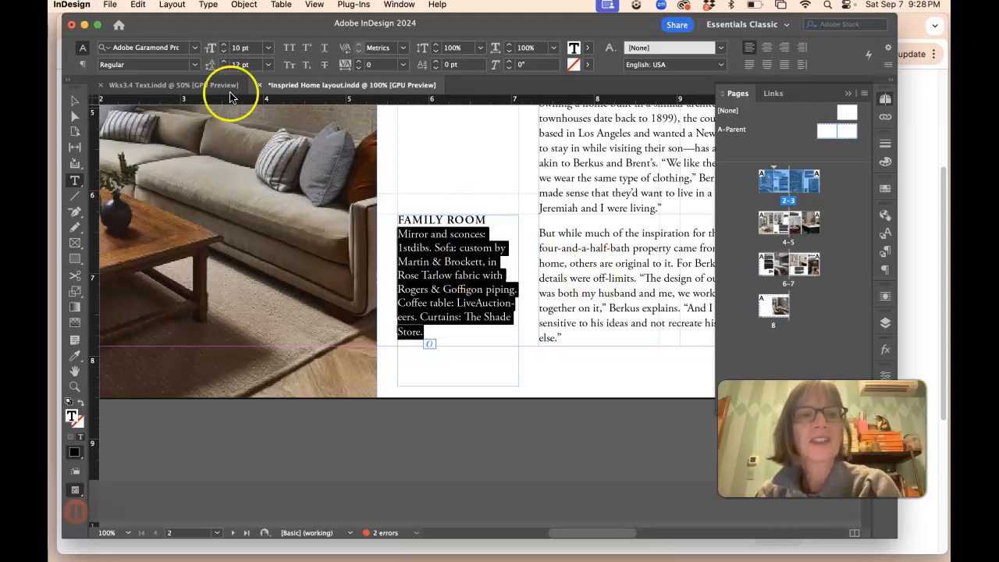
left_click(195, 47)
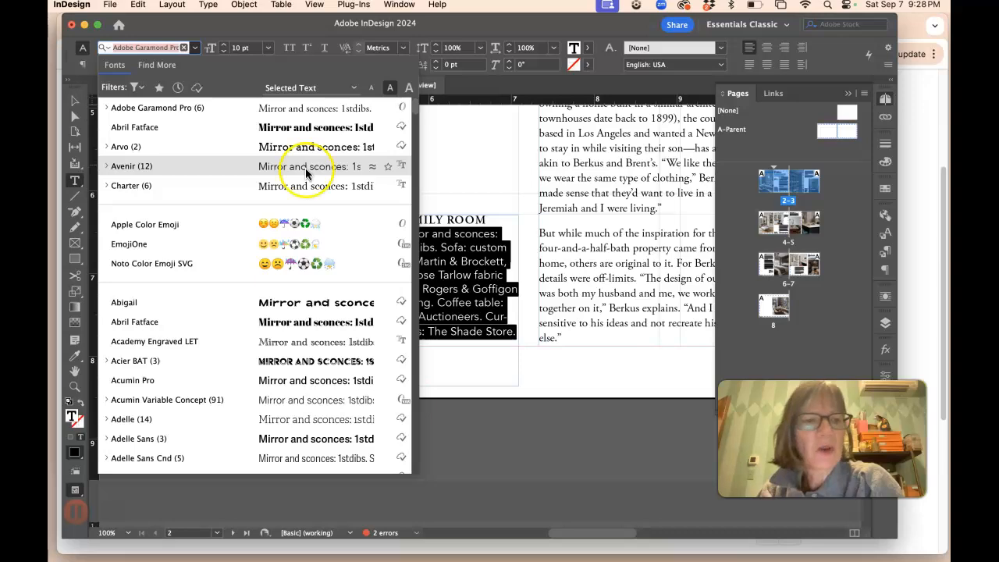
scroll(297, 374, "down", 3)
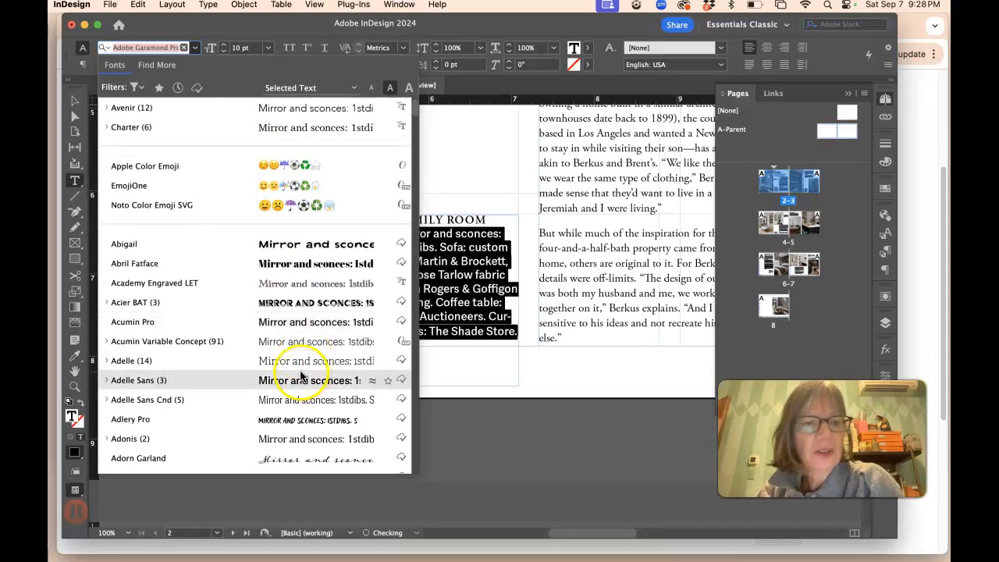
scroll(299, 350, "down", 7)
scroll(299, 350, "down", 10)
scroll(299, 352, "down", 15)
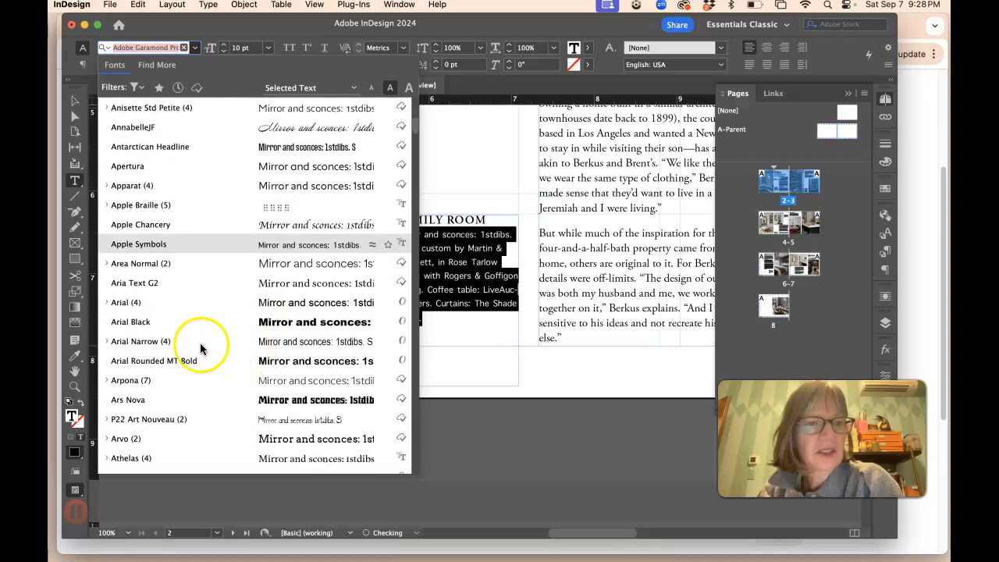
left_click(286, 307)
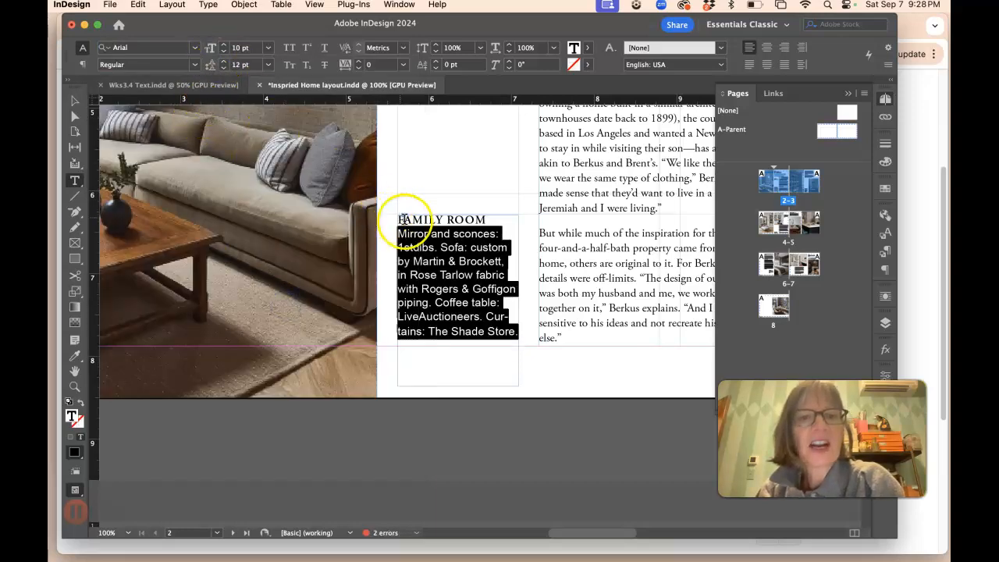
Step: Reduce the Family Room caption's body text size to 9 pt, keeping the Regular style
left_click(437, 234)
left_click(587, 265)
left_click_drag(517, 332, 394, 233)
left_click(223, 51)
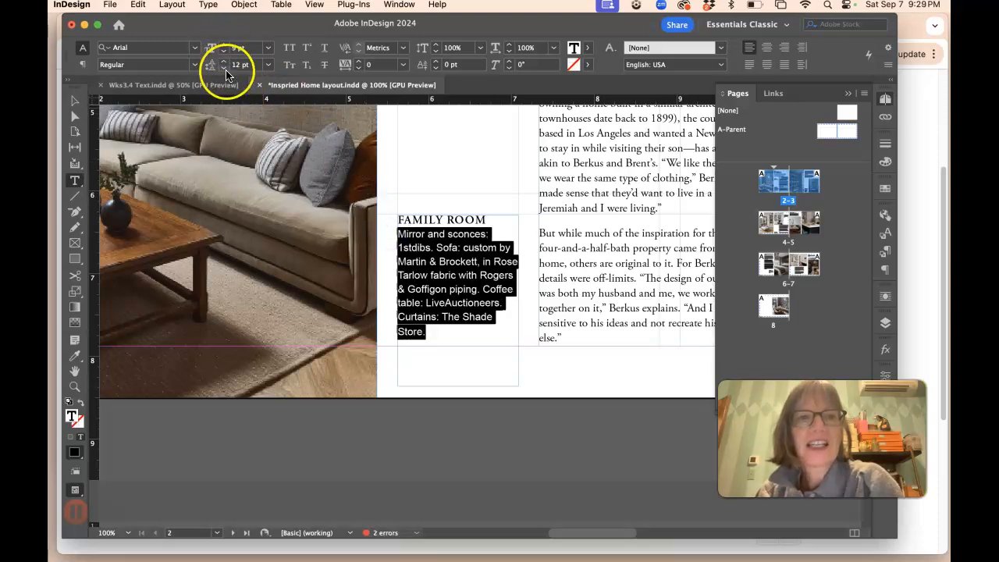
left_click(194, 66)
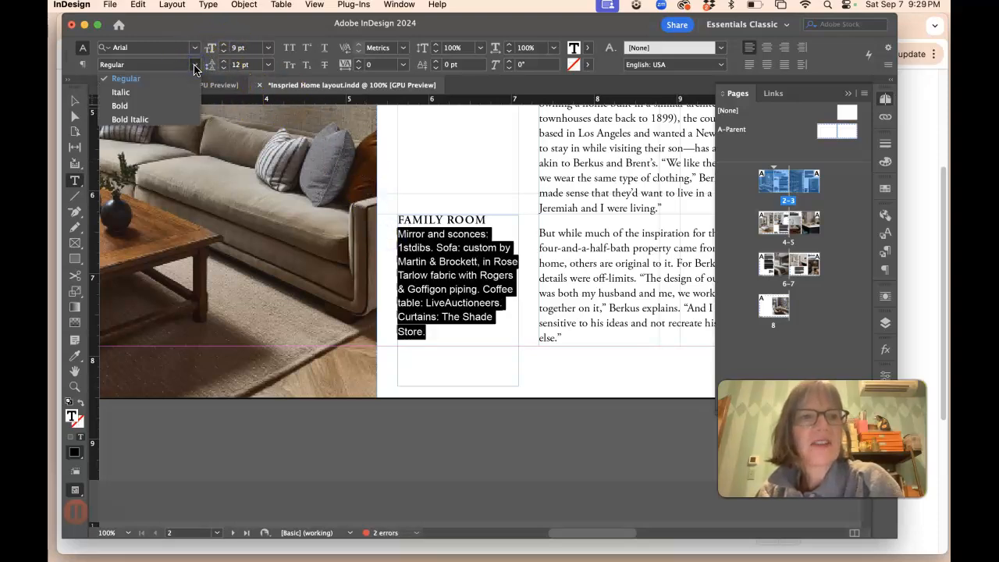
left_click(185, 67)
left_click(424, 263)
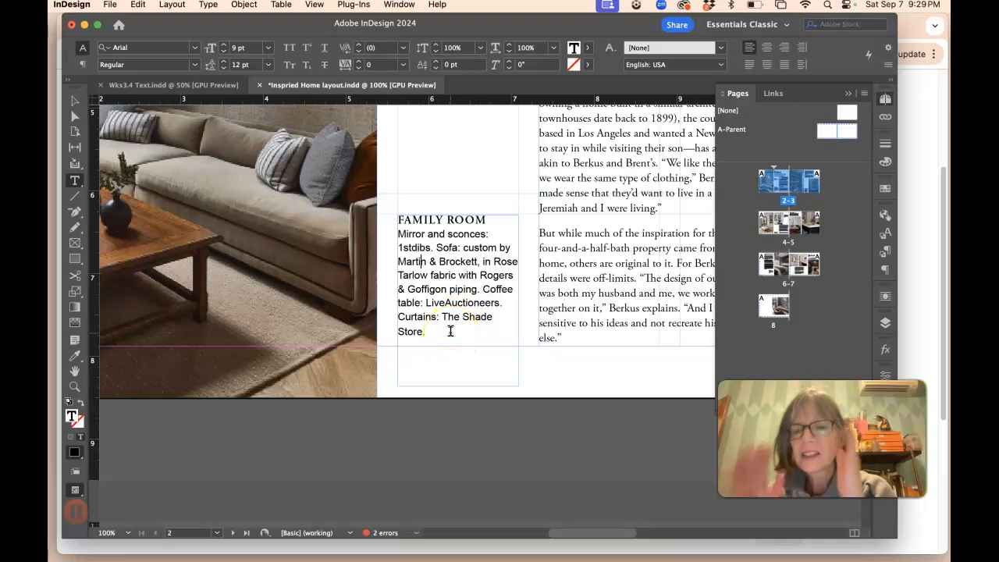
Step: Examine the overall layout of the following spreads, including pages 4–5
scroll(547, 351, "up", 2)
scroll(546, 351, "left", 1)
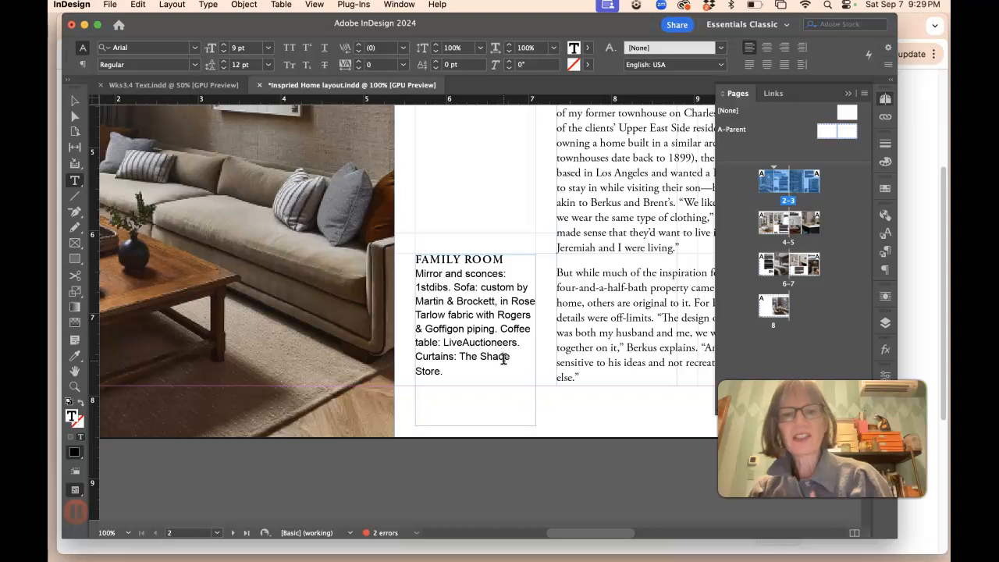
key("super+minus")
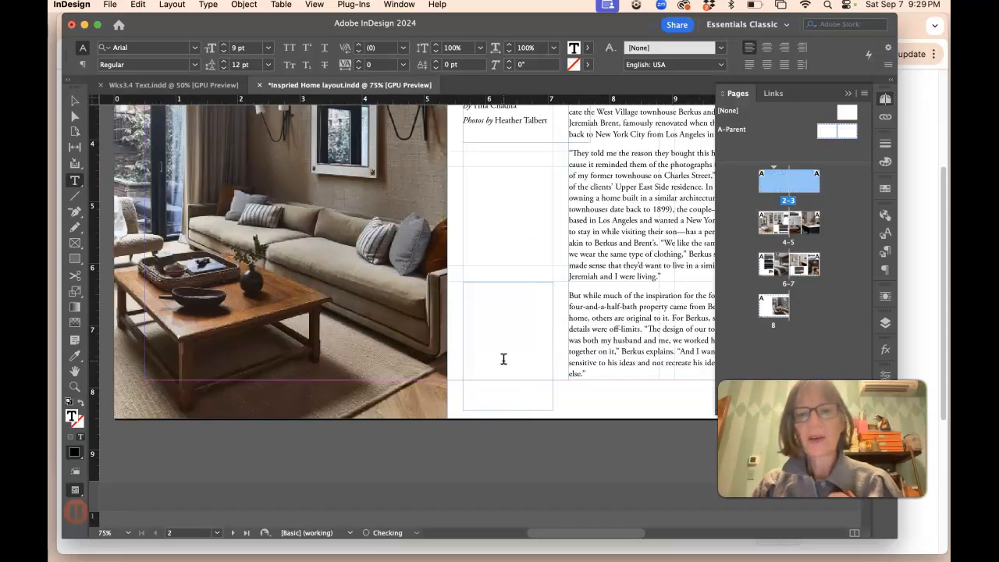
key("super+minus")
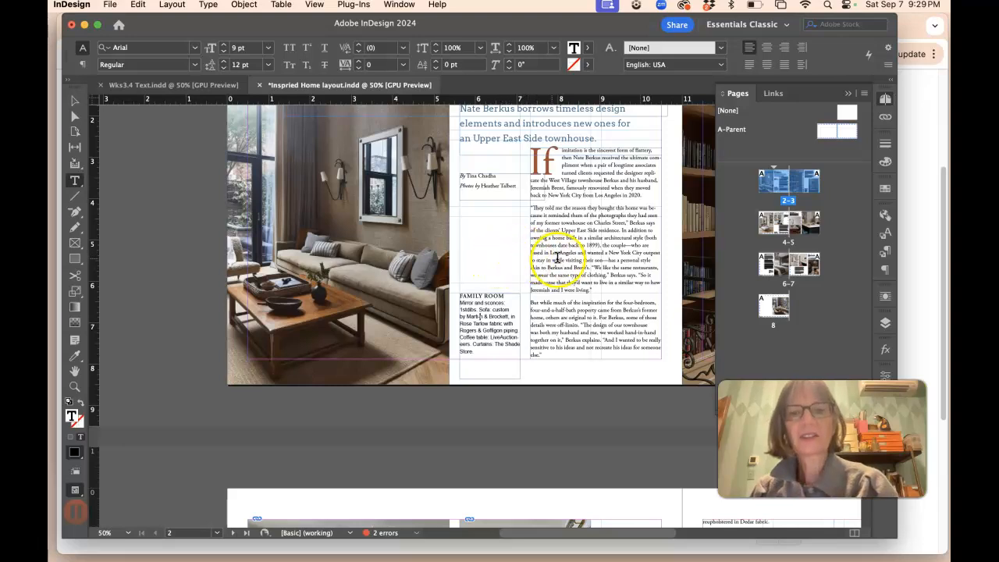
scroll(557, 258, "right", 5)
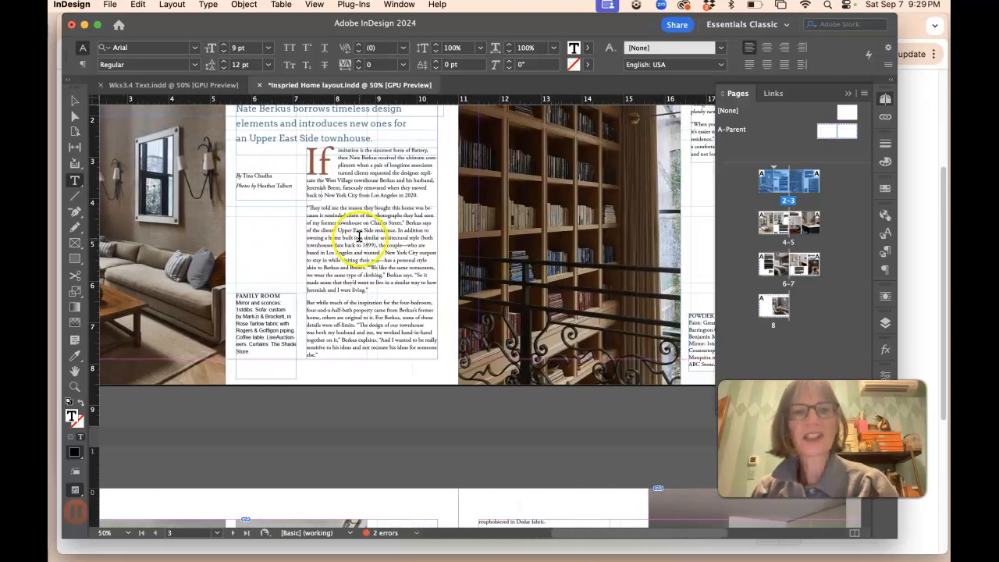
scroll(359, 236, "down", 1)
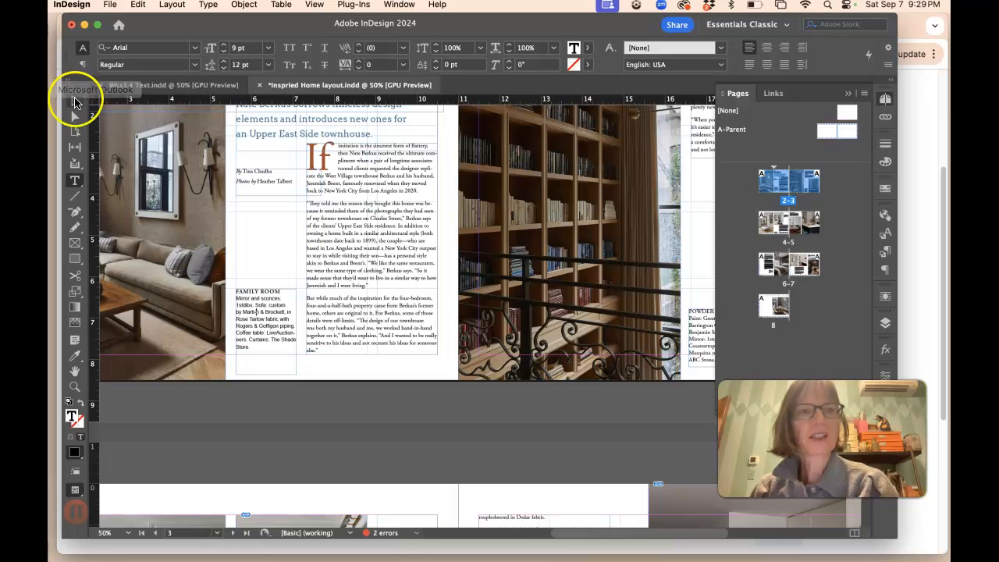
left_click(75, 100)
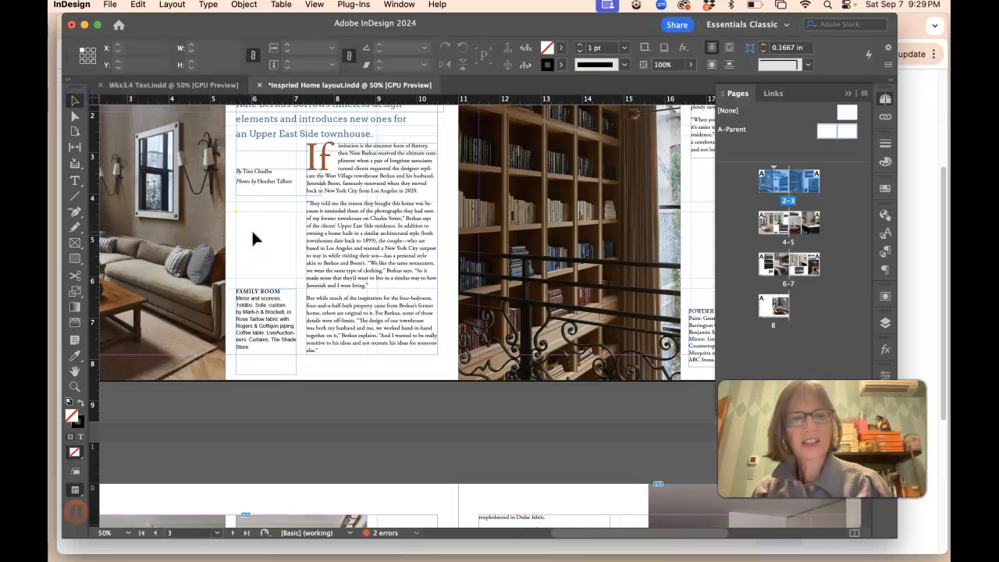
key("super+minus")
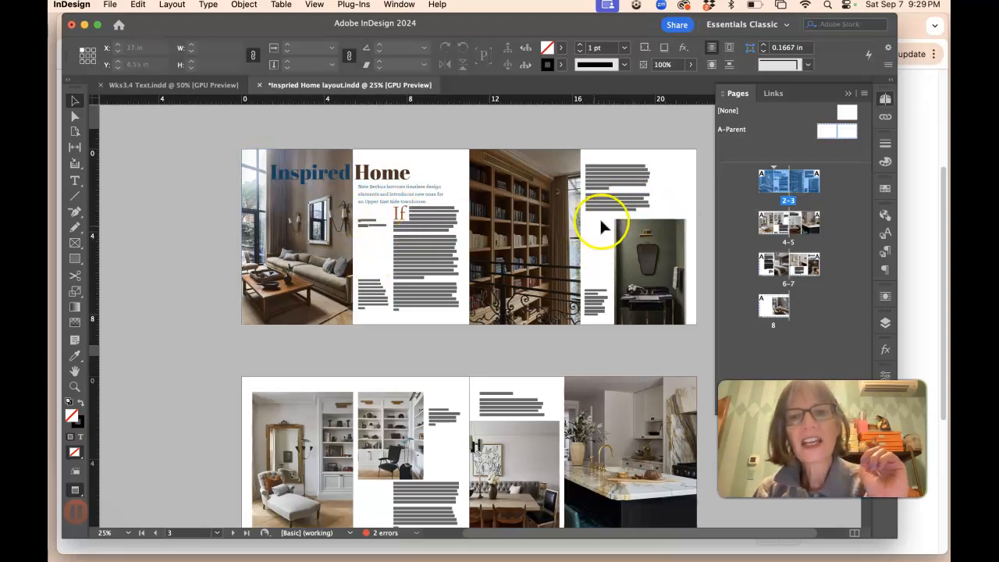
scroll(437, 413, "down", 2)
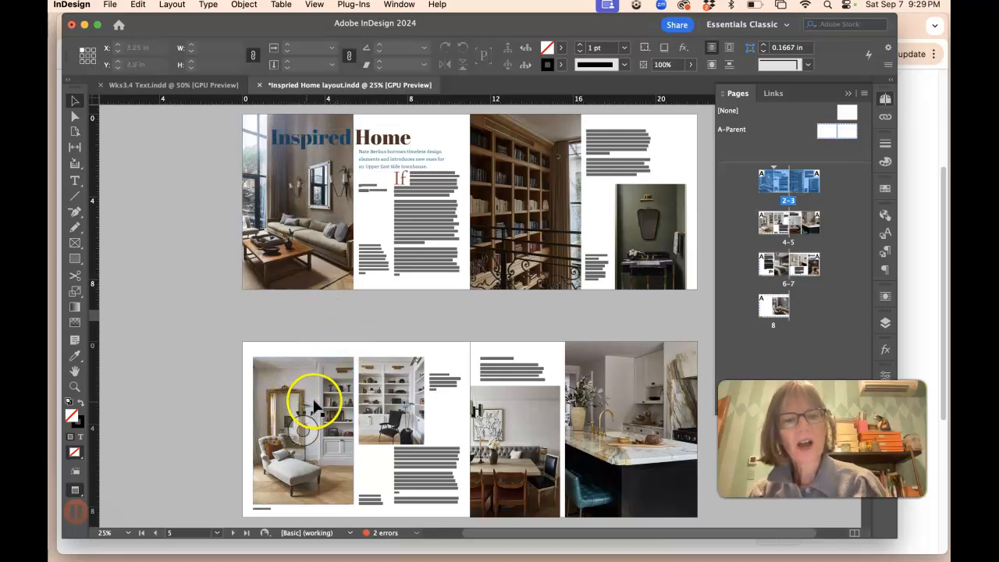
scroll(297, 420, "down", 2)
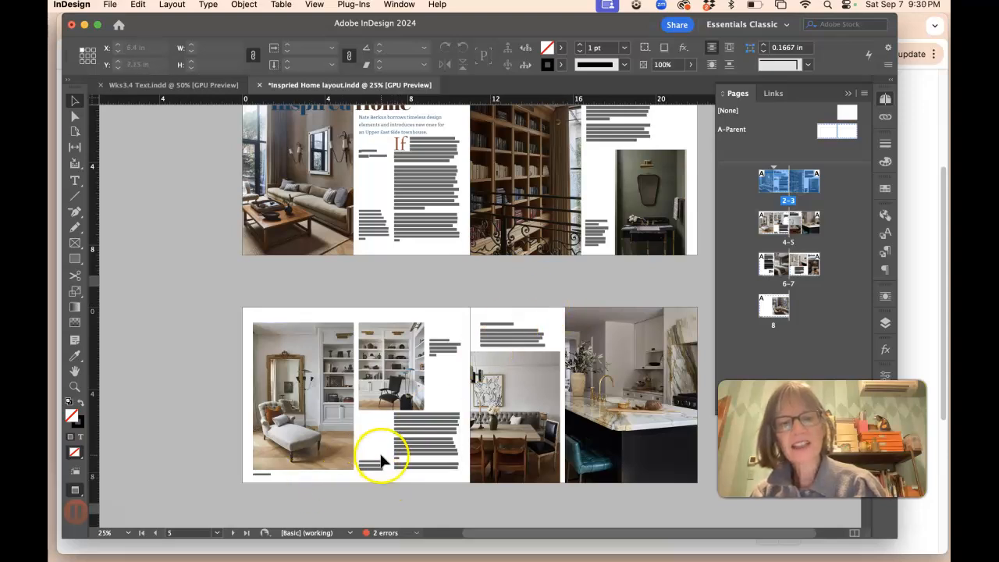
key("super+equal")
scroll(380, 449, "down", 10)
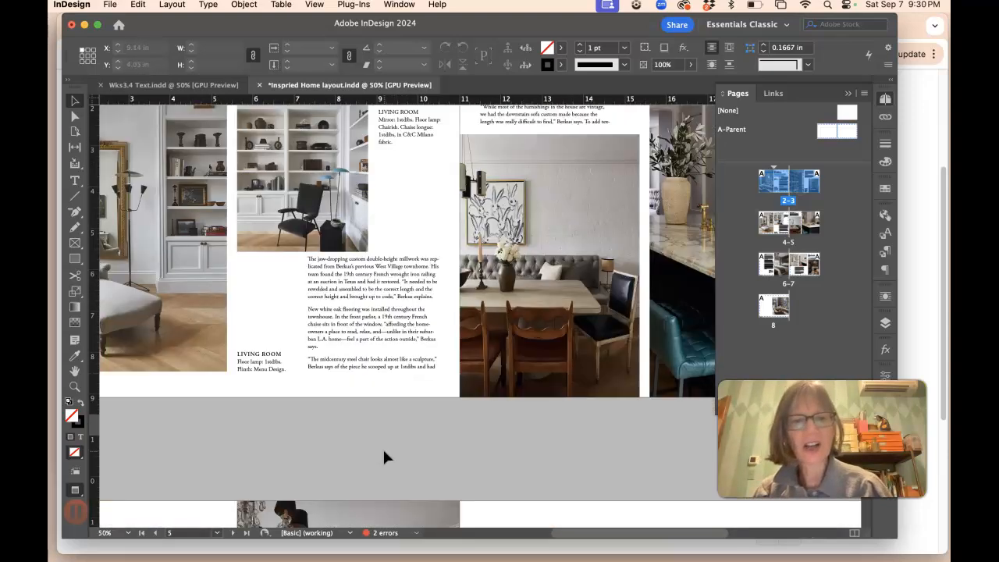
scroll(363, 420, "up", 3)
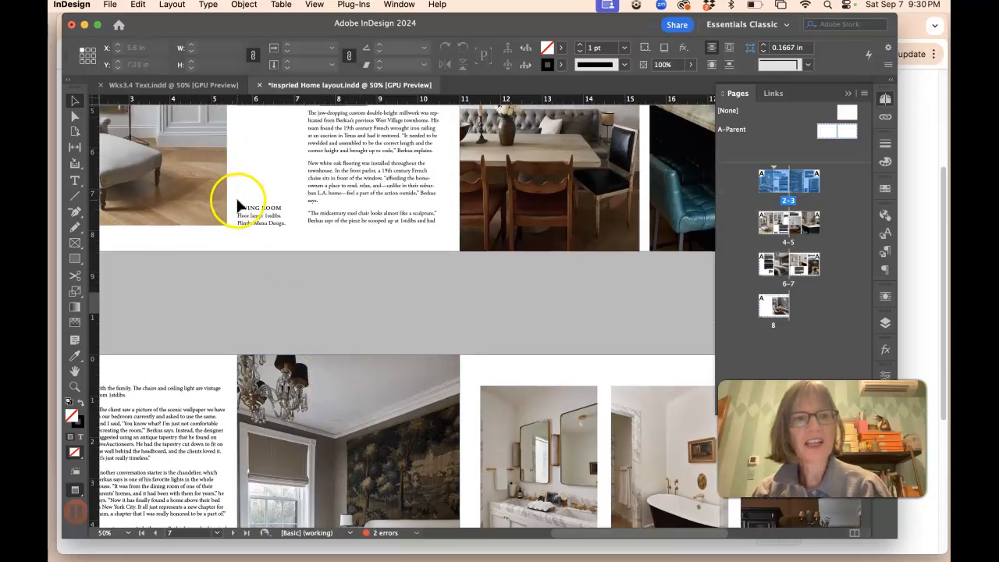
scroll(237, 196, "up", 3)
left_click_drag(255, 281, 255, 199)
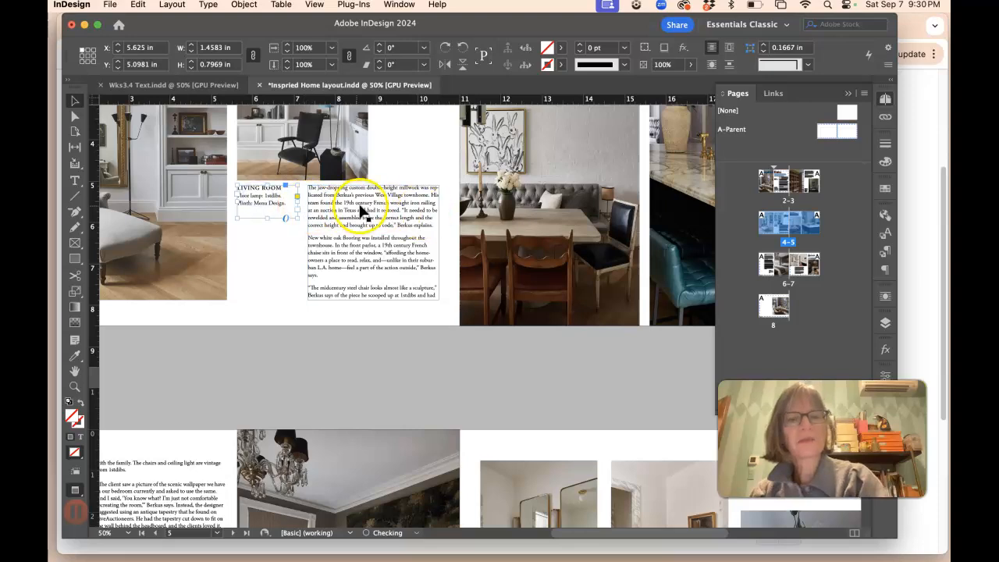
left_click_drag(257, 200, 253, 283)
scroll(374, 237, "up", 3)
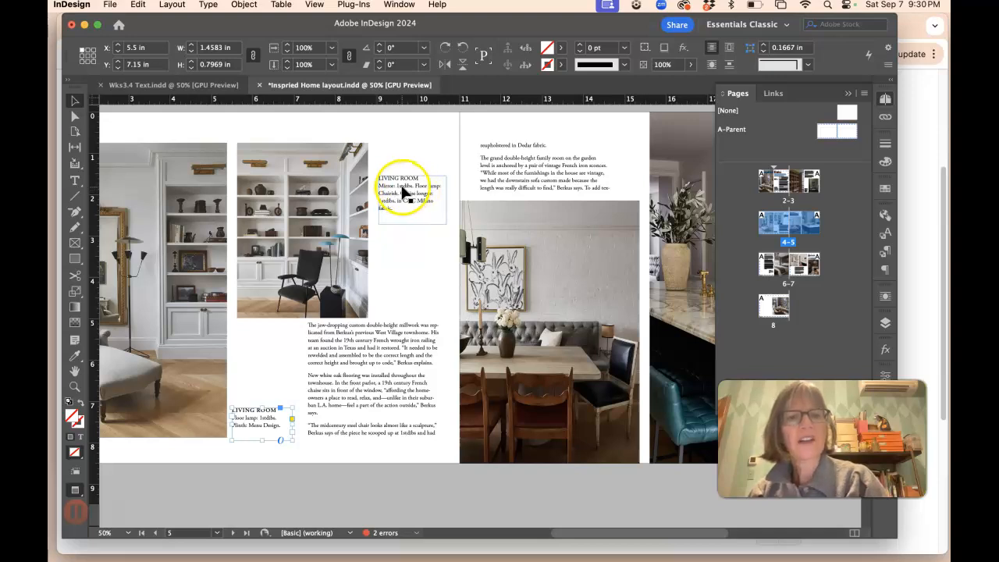
key("w")
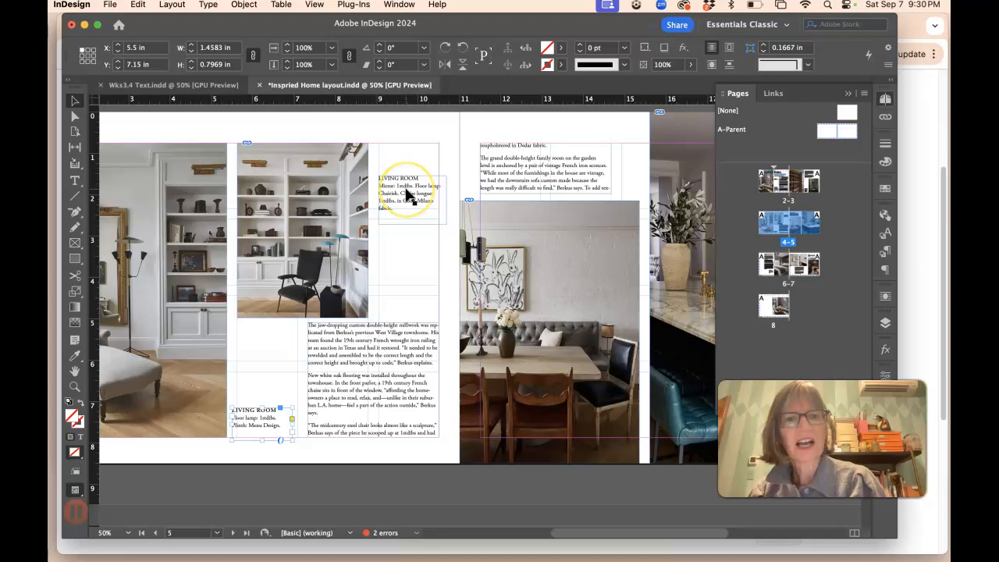
key("w")
left_click_drag(406, 194, 406, 161)
left_click(404, 249)
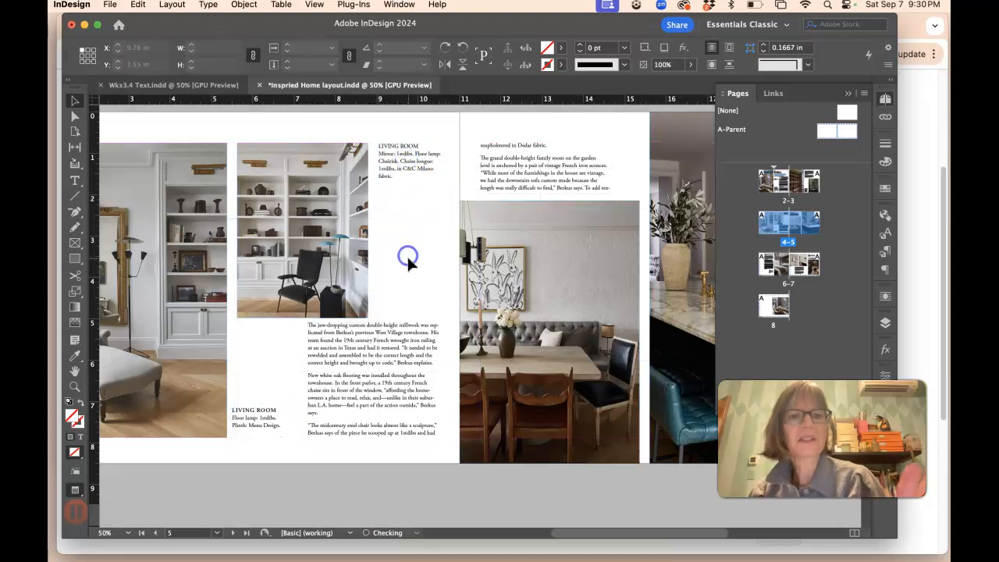
mouse_move(403, 179)
left_mouse_down()
mouse_move(398, 228)
mouse_move(414, 242)
mouse_move(406, 191)
left_mouse_up()
left_click(405, 176)
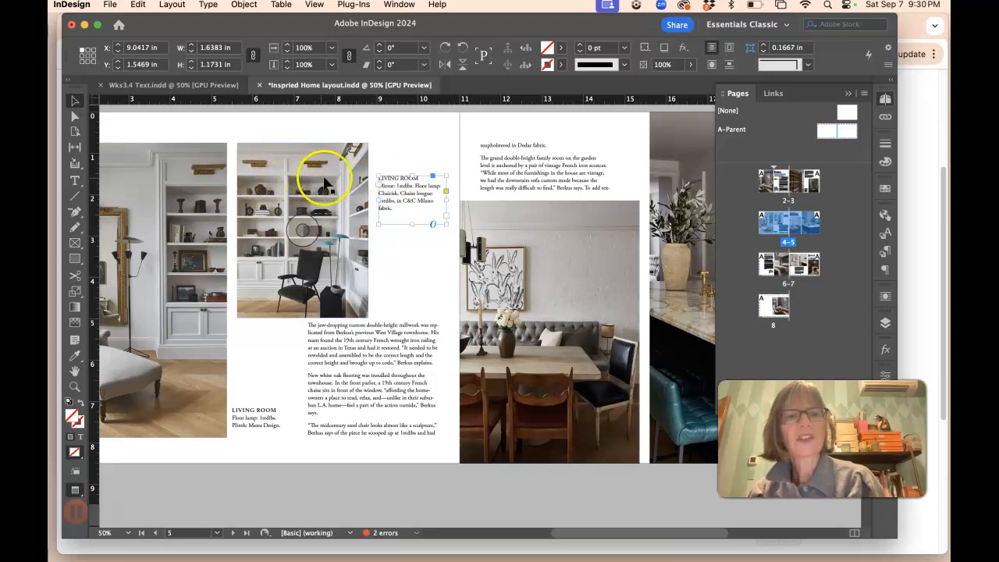
Step: Nudge the bookshelf photo's content inside its frame with the Direct Selection tool
left_click(75, 117)
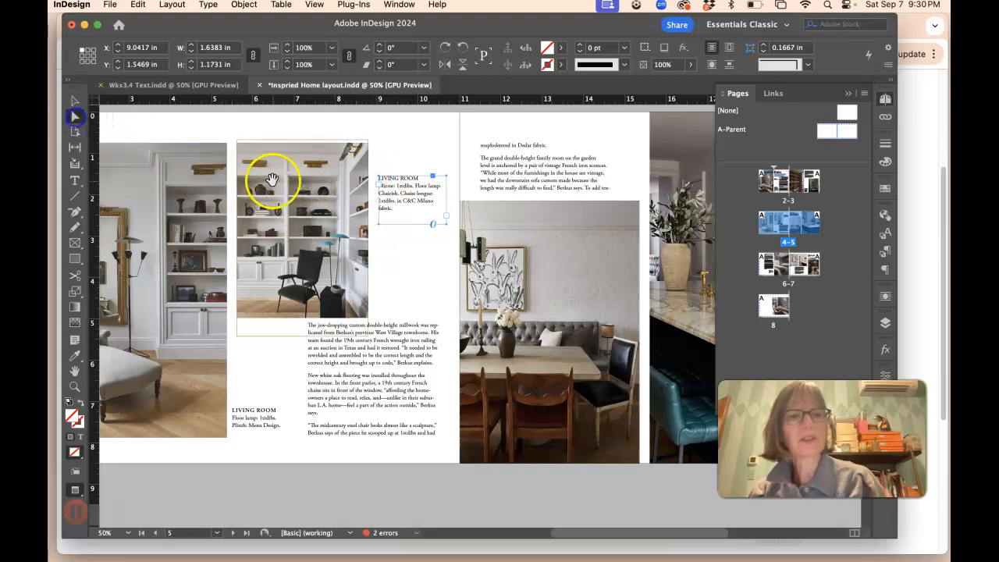
left_click_drag(274, 181, 274, 191)
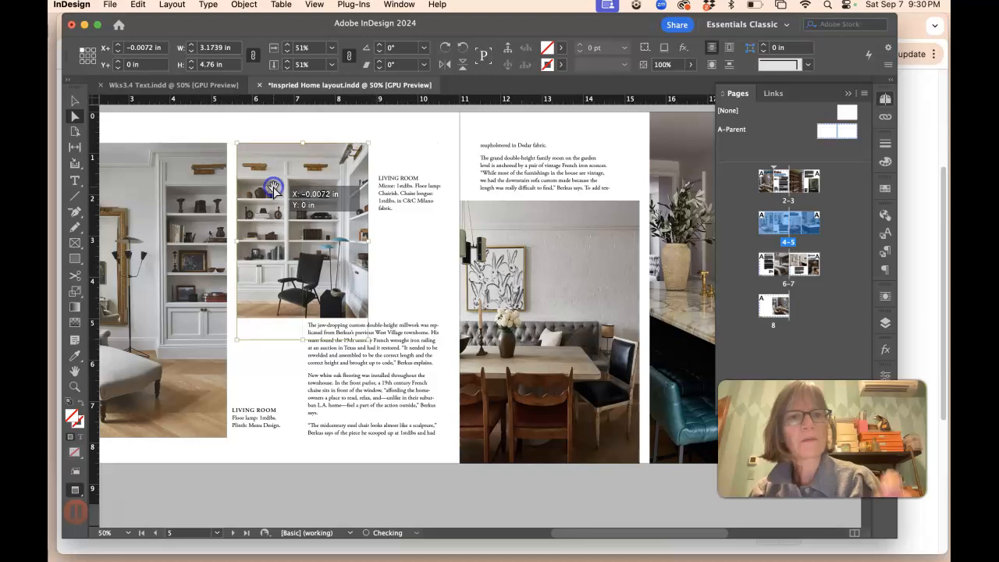
left_click(273, 191)
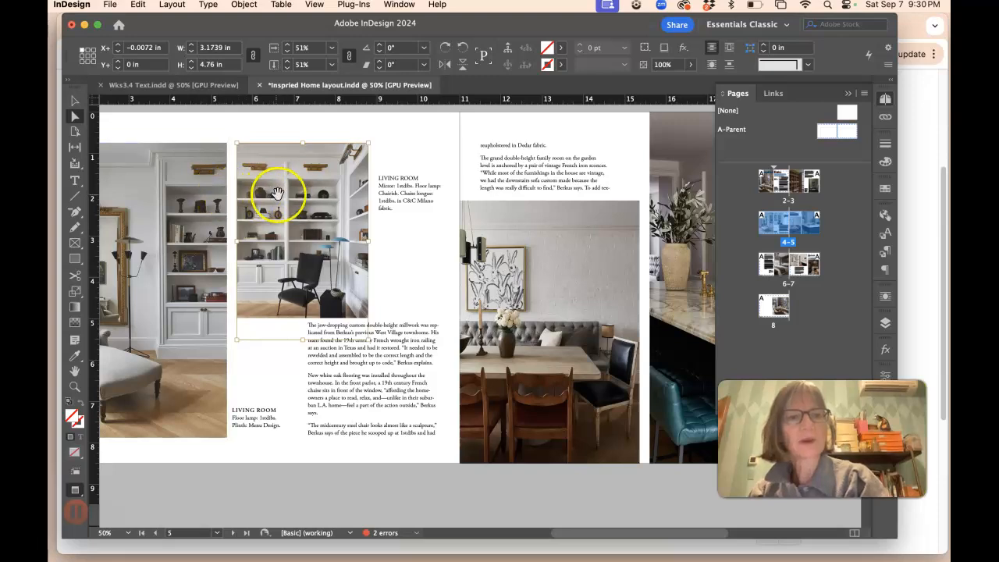
scroll(313, 287, "right", 1)
scroll(312, 287, "left", 1)
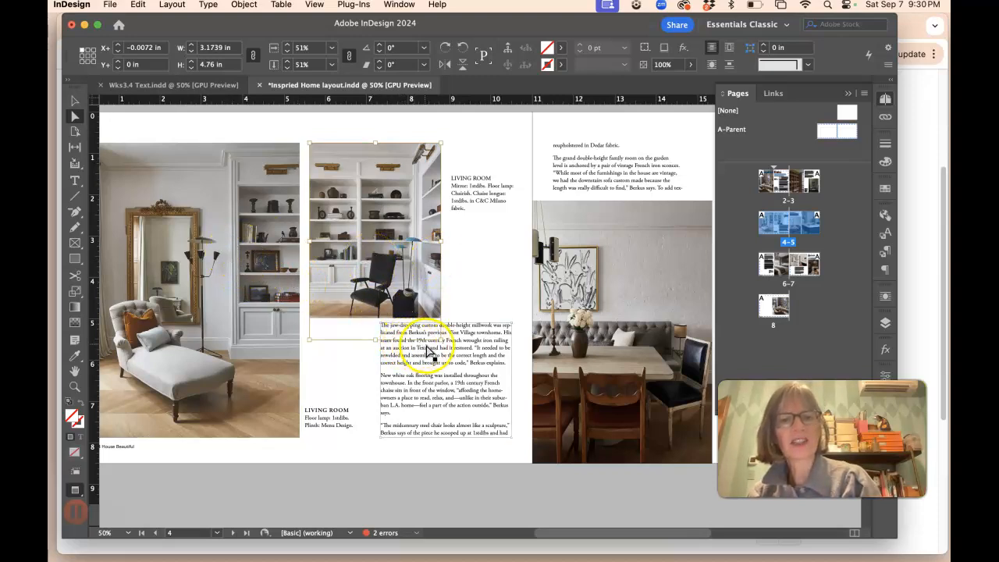
scroll(564, 350, "right", 2)
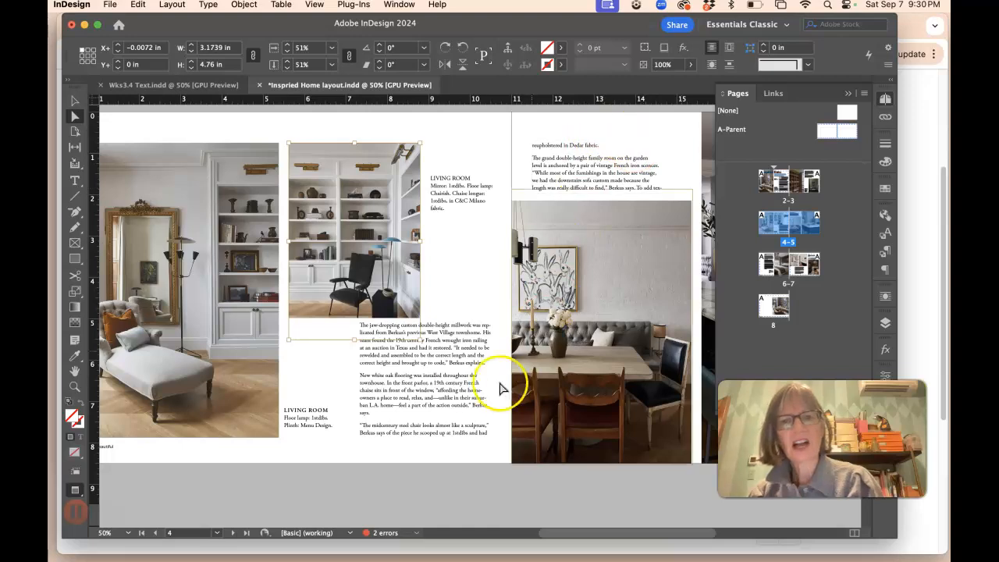
Step: Move the floor-lamp caption up beside the bookshelf photo and shift the body text column left under it
scroll(426, 238, "right", 4)
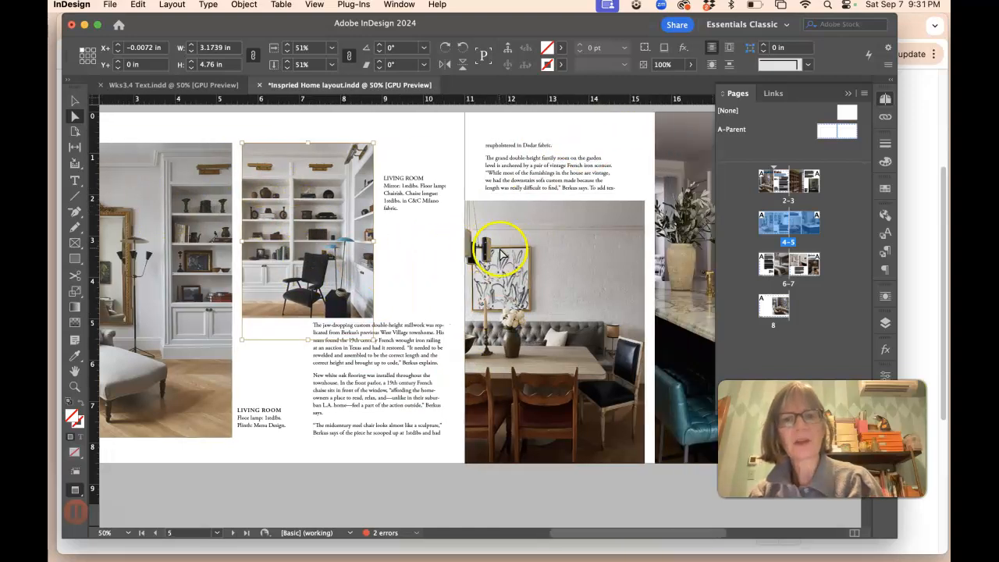
scroll(498, 247, "right", 1)
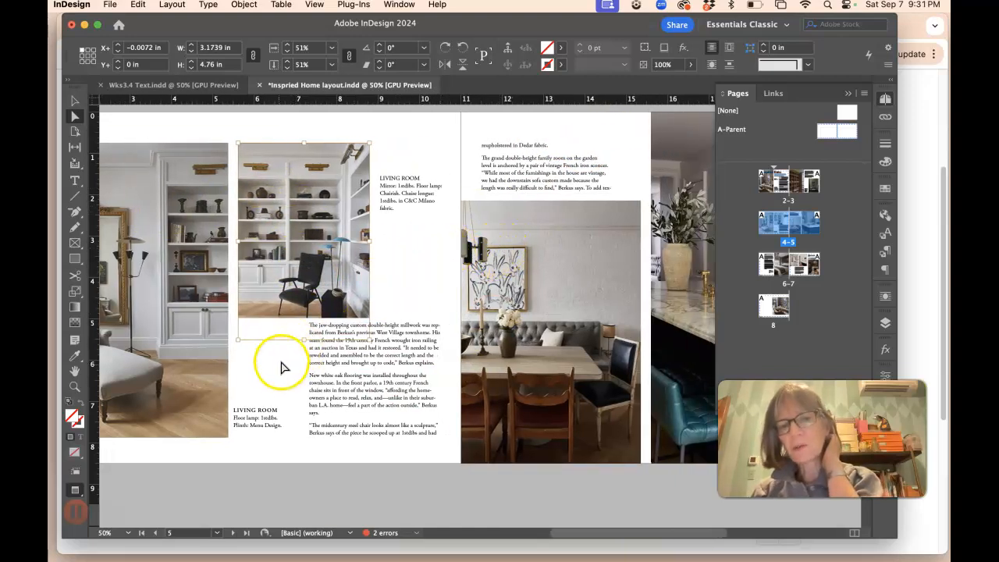
key("w")
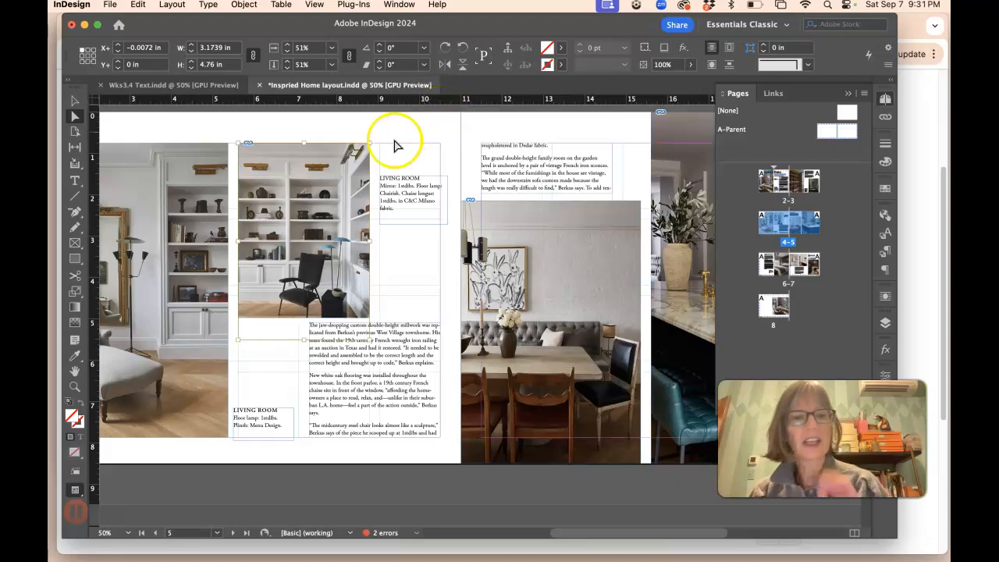
left_click(75, 100)
left_click_drag(267, 411, 410, 313)
left_click_drag(356, 379, 288, 375)
left_click_drag(398, 317, 407, 287)
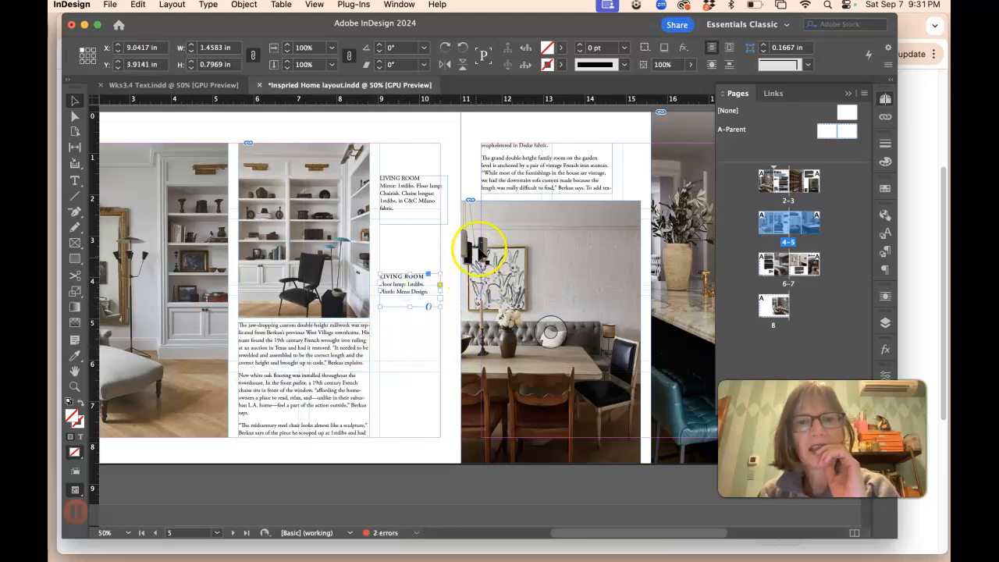
left_click(448, 350)
key("w")
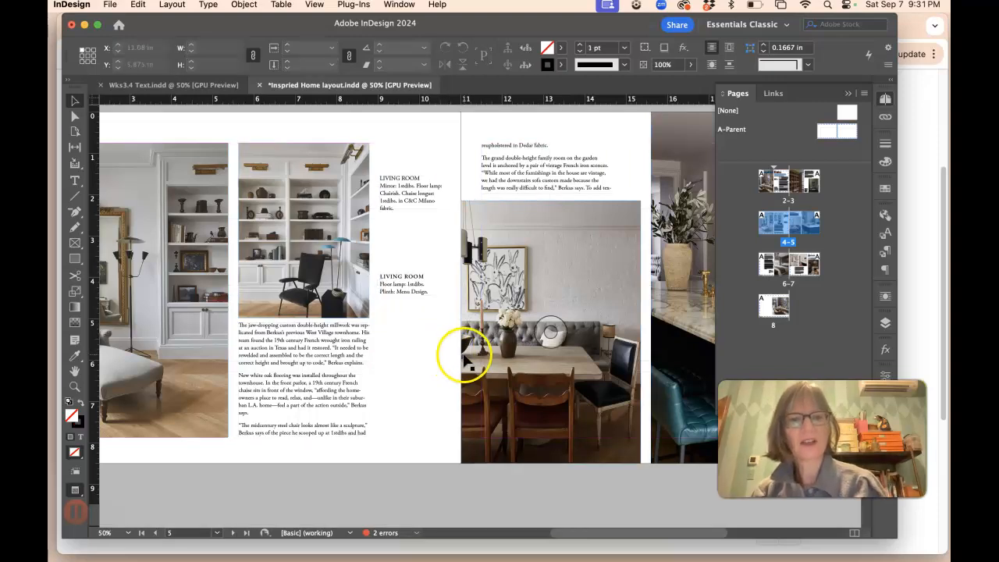
Step: Undo the three caption and text frame moves on the spread
key("super+minus")
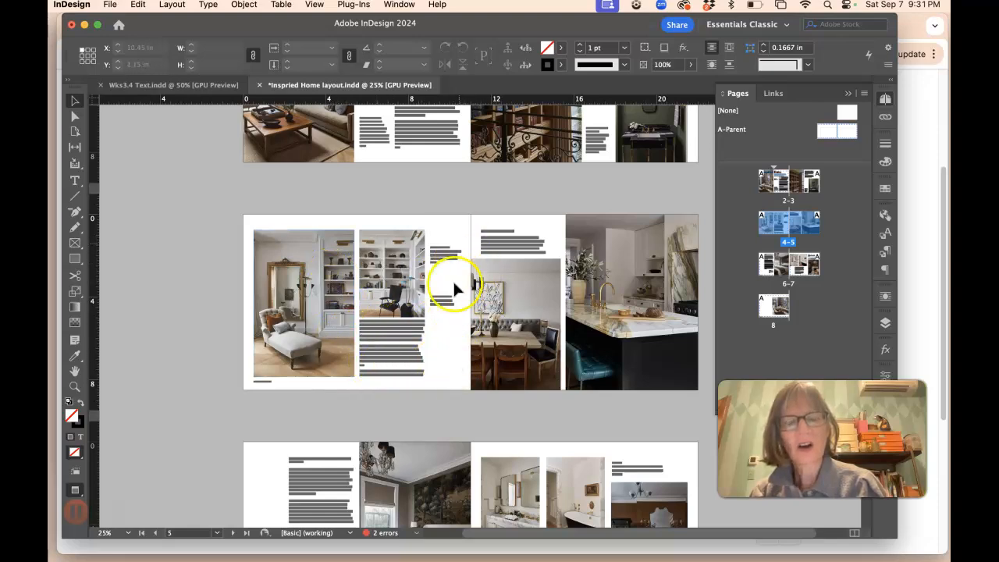
key("super+z")
key("super+z")
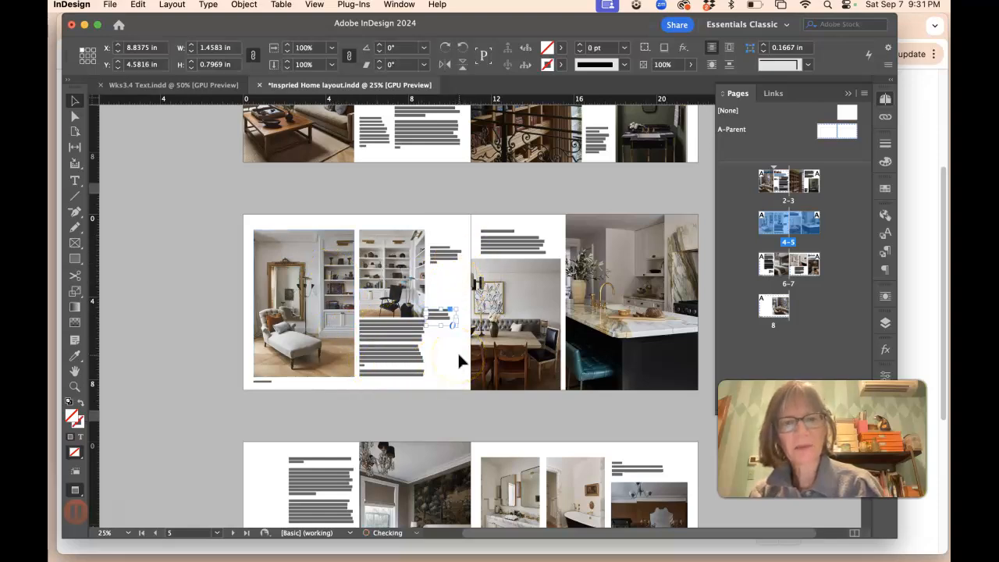
key("super+z")
left_click(462, 299)
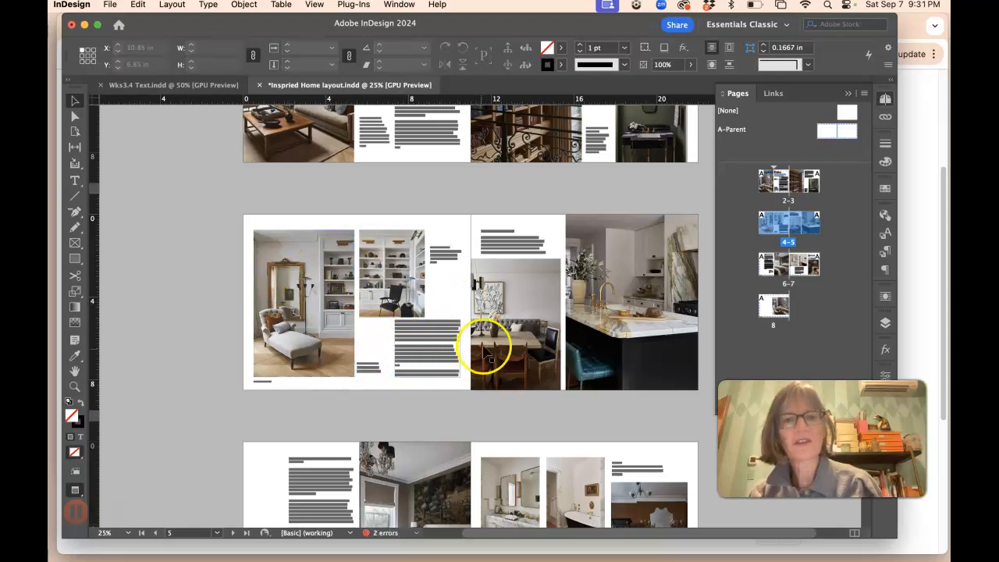
Step: Try moving the Living Room mirror caption lower beside the bookshelf photo, then move it back up
key("super+minus")
key("super+minus")
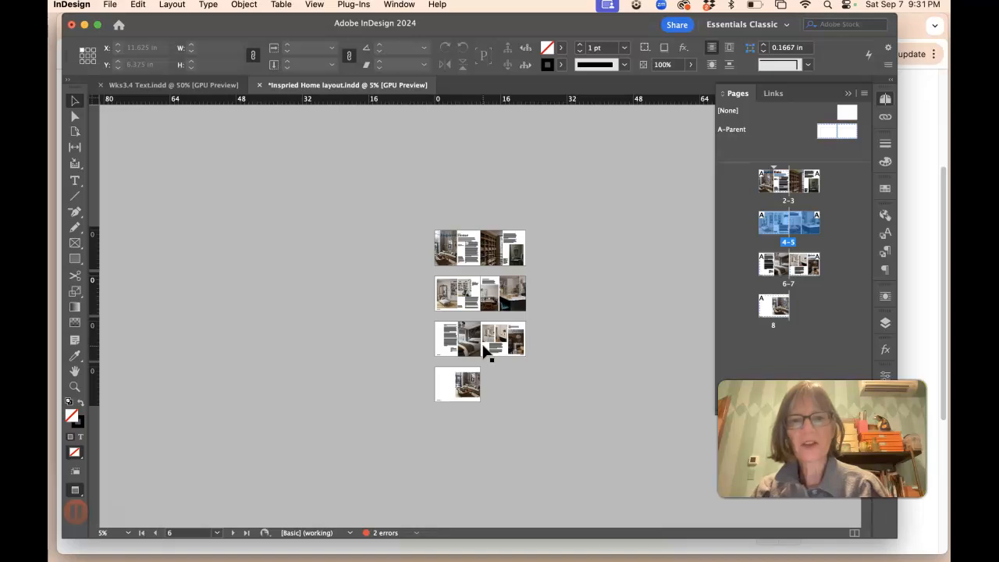
key("super+5")
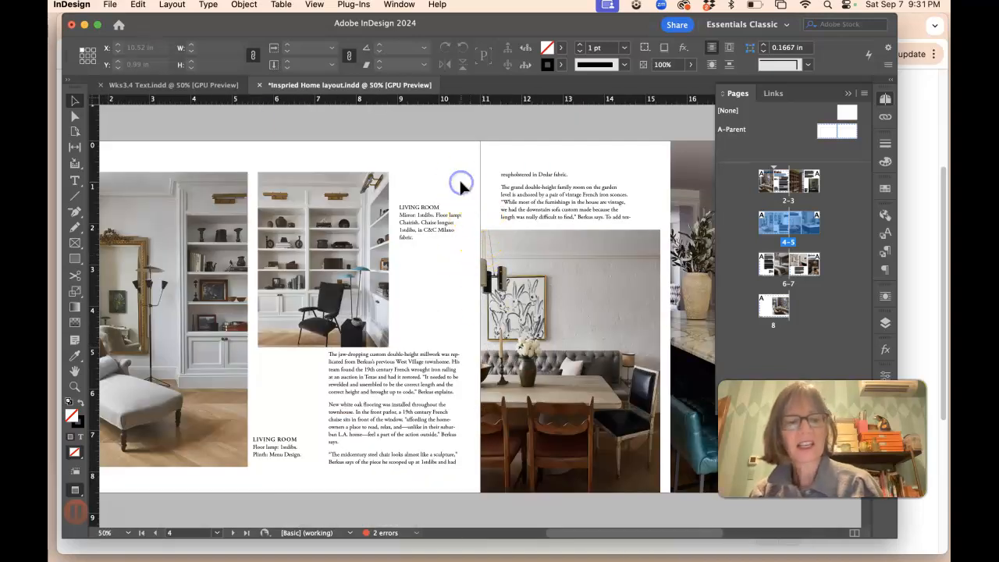
key("w")
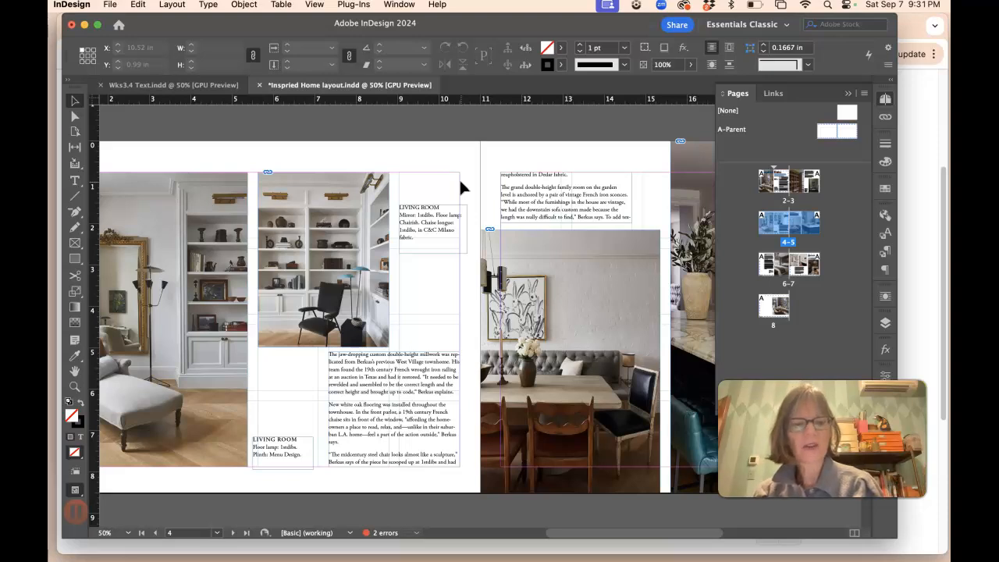
key("w")
left_click(457, 203)
left_click_drag(440, 223, 439, 267)
key("w")
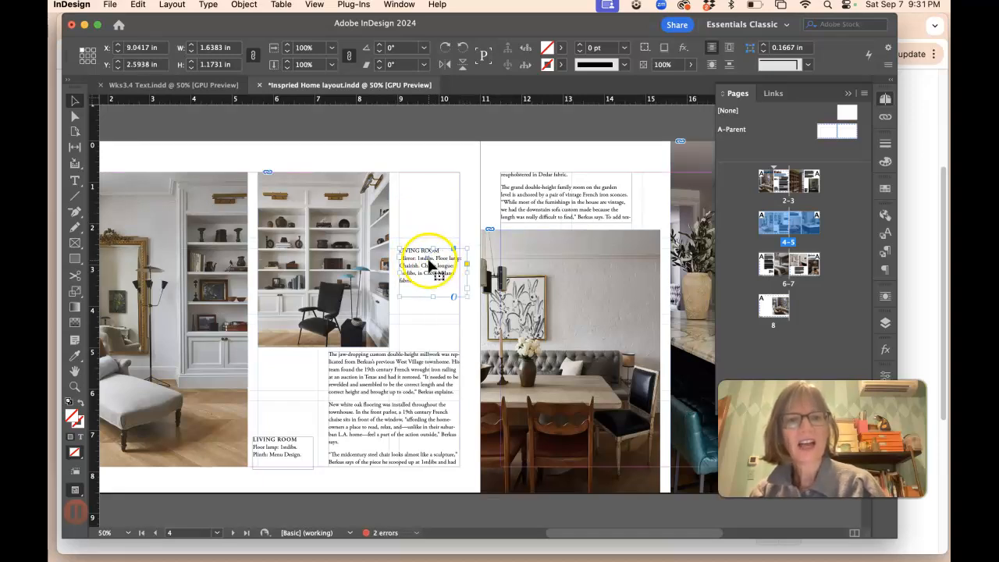
left_click_drag(431, 264, 430, 224)
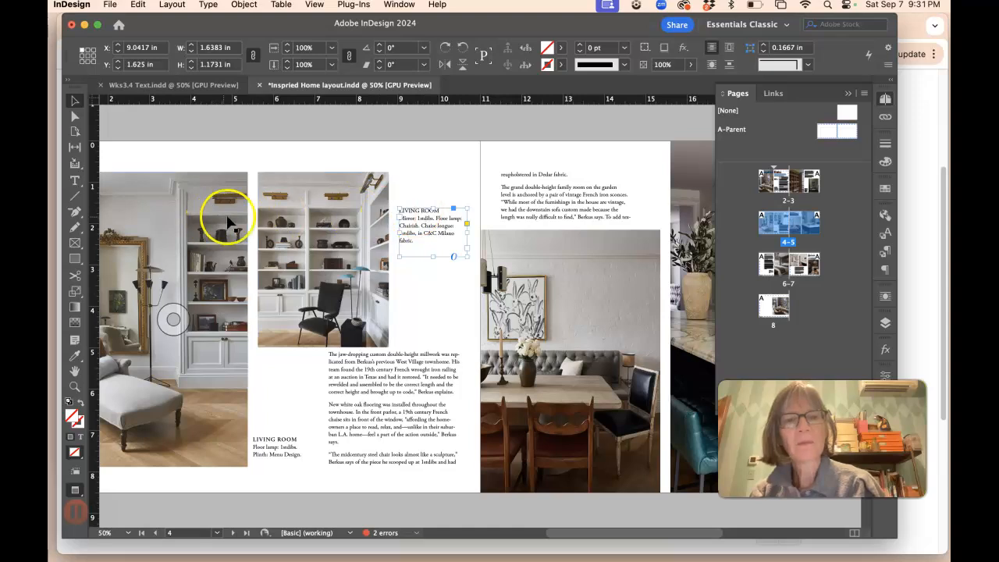
left_click(438, 290)
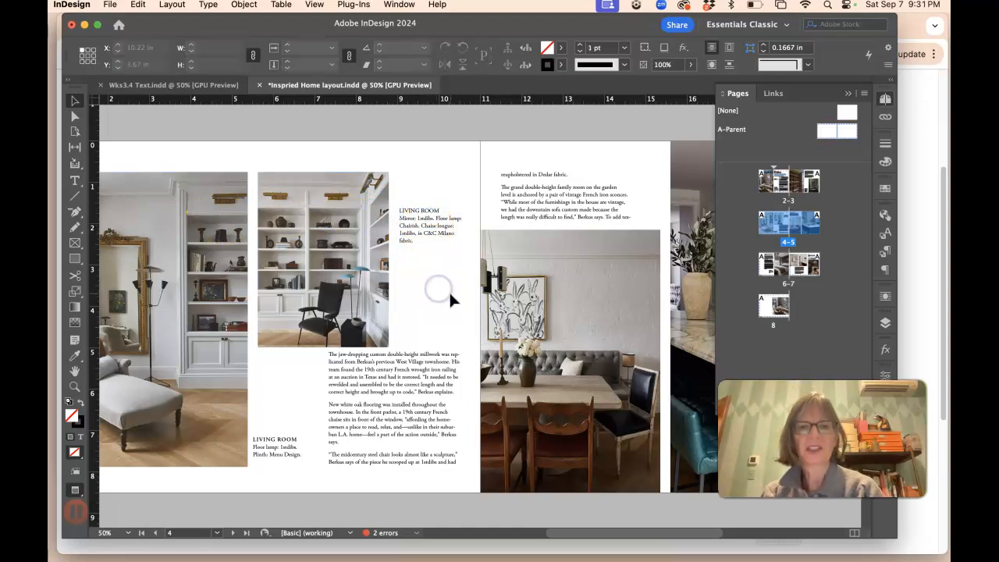
Step: Switch to the Wks3.4 Text document to review the article text
key("super+minus")
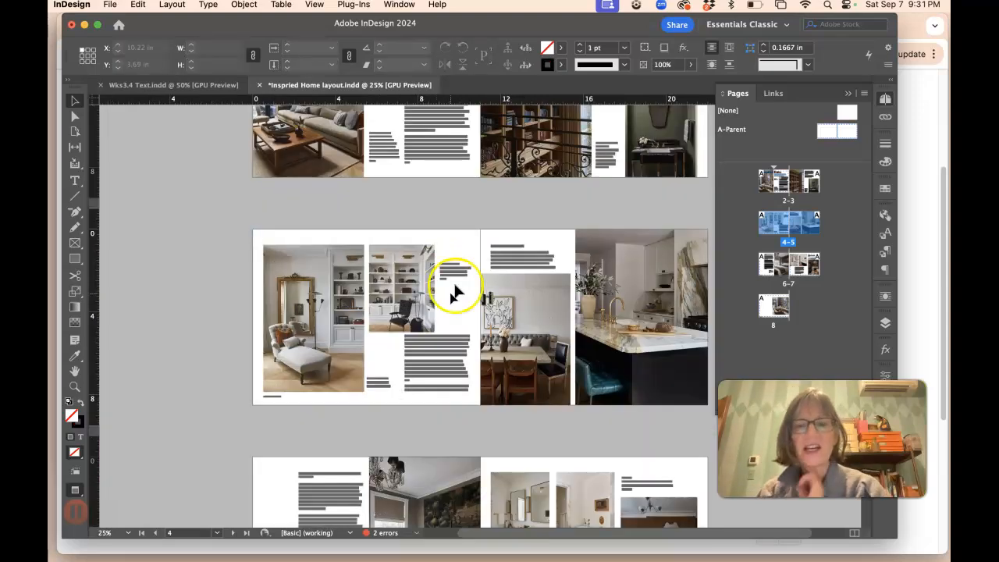
scroll(465, 259, "down", 1)
scroll(469, 270, "down", 1)
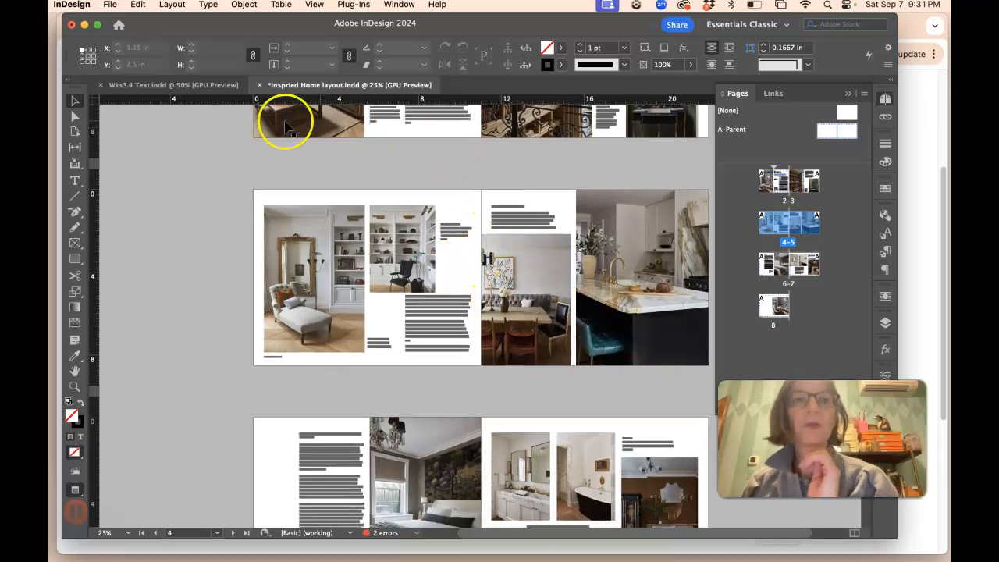
left_click(178, 86)
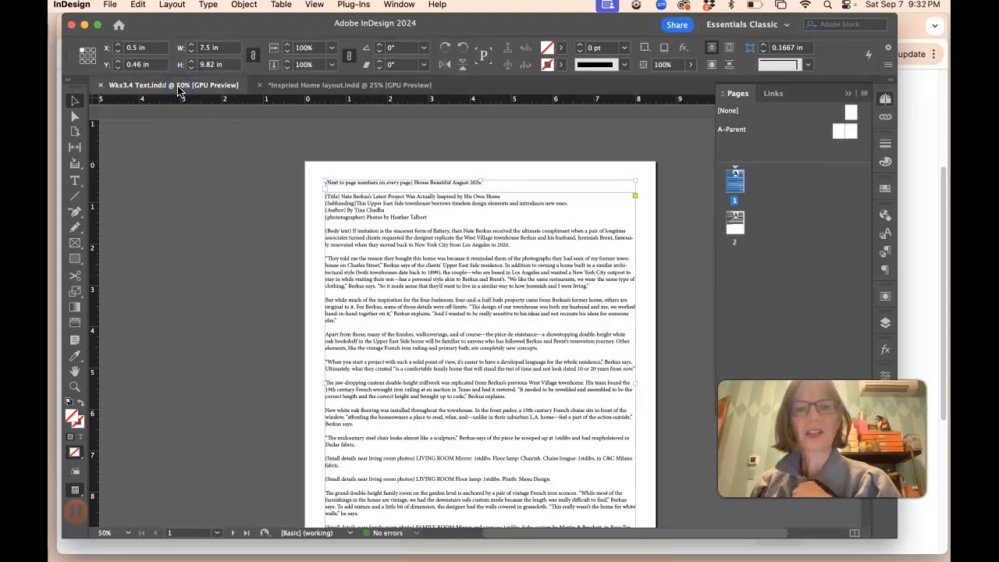
scroll(388, 219, "left", 1)
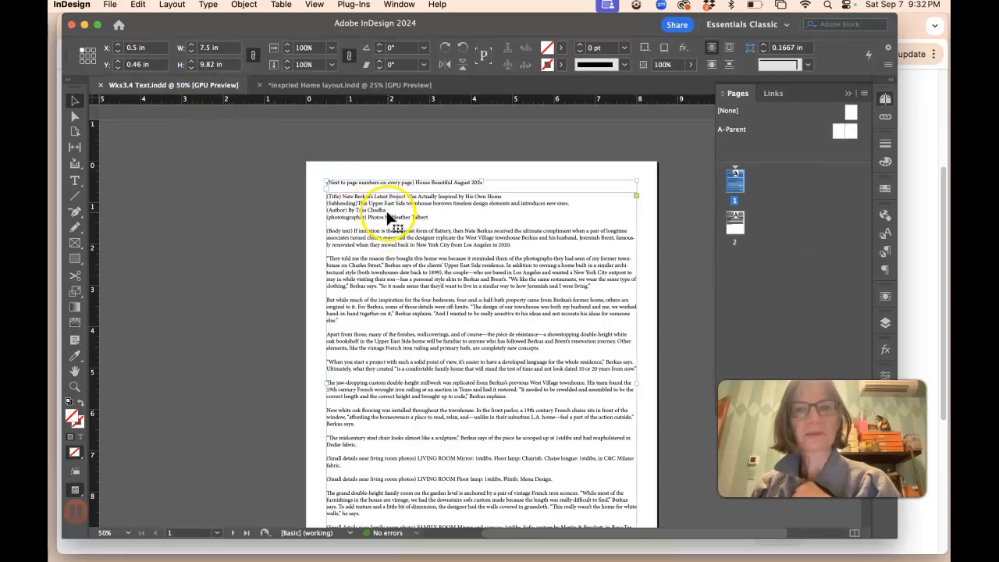
scroll(389, 219, "down", 2)
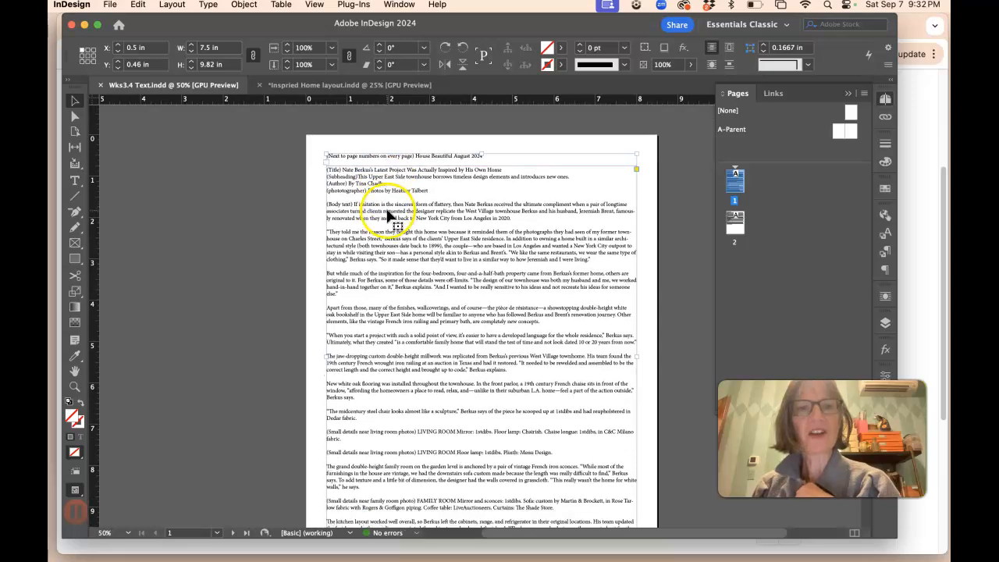
Step: Start a new document based on the Tabloid print preset
left_click(110, 5)
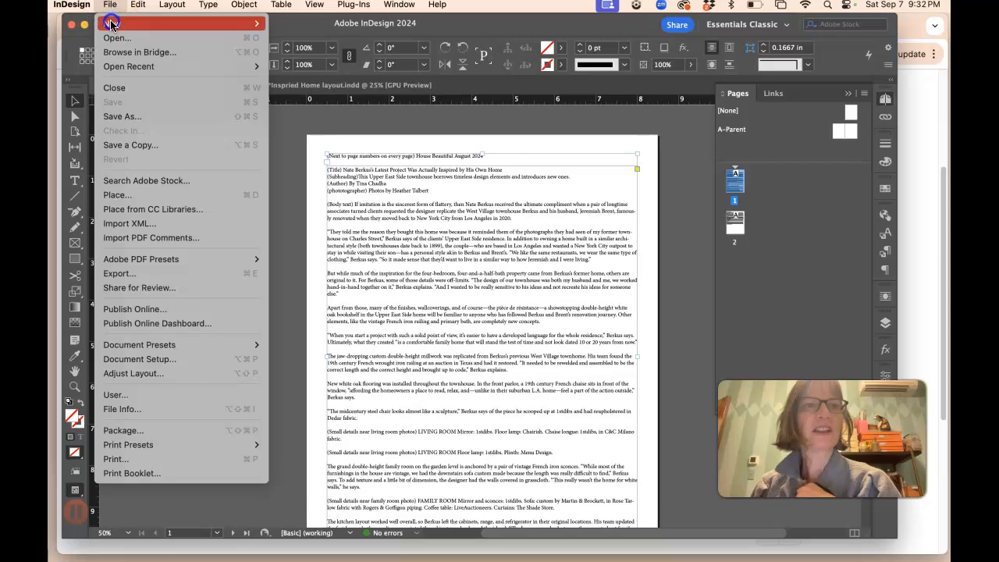
mouse_move(117, 24)
left_click(293, 26)
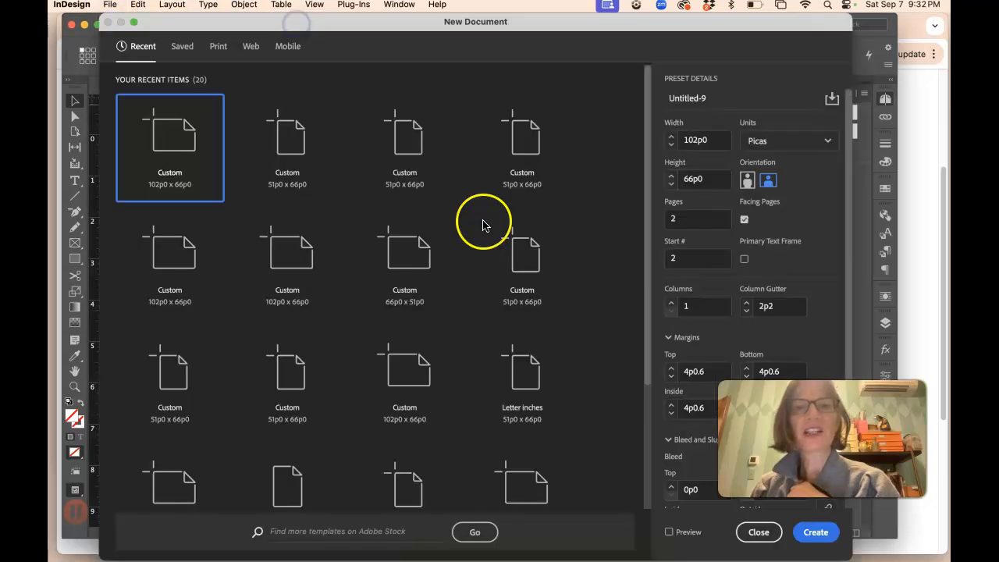
left_click(218, 48)
left_click(512, 135)
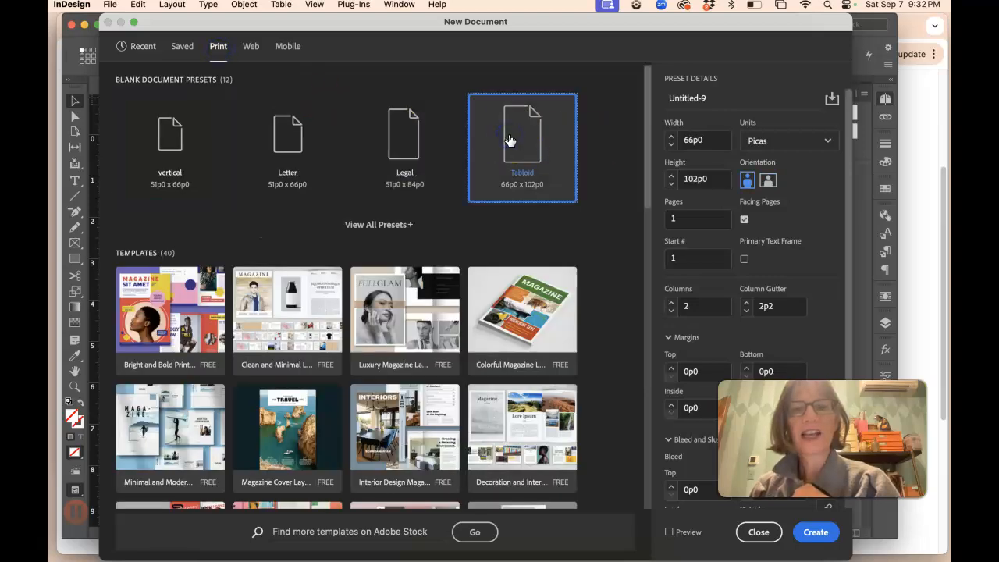
Step: Set the new document's units to Inches and its orientation to landscape
left_click(773, 144)
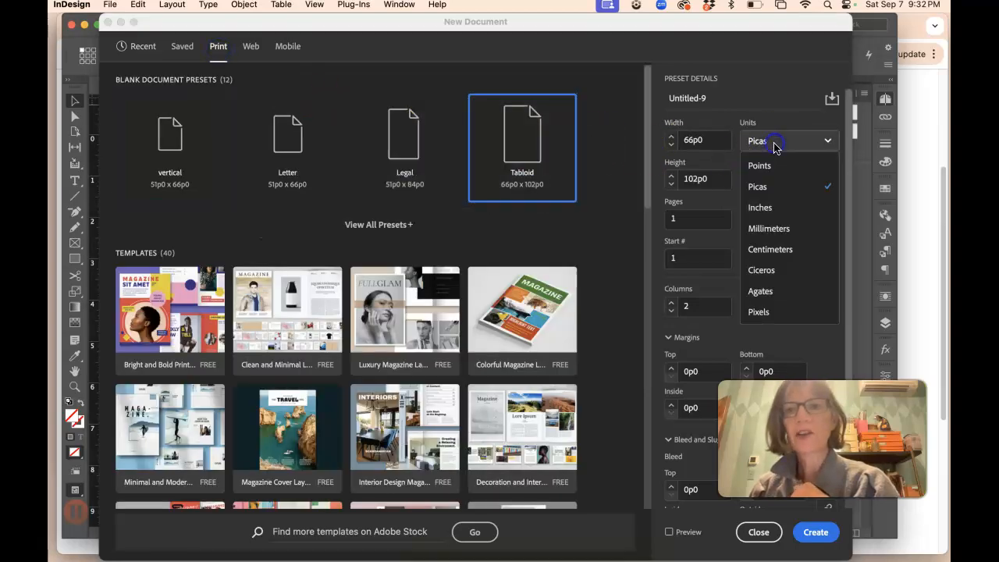
left_click(770, 210)
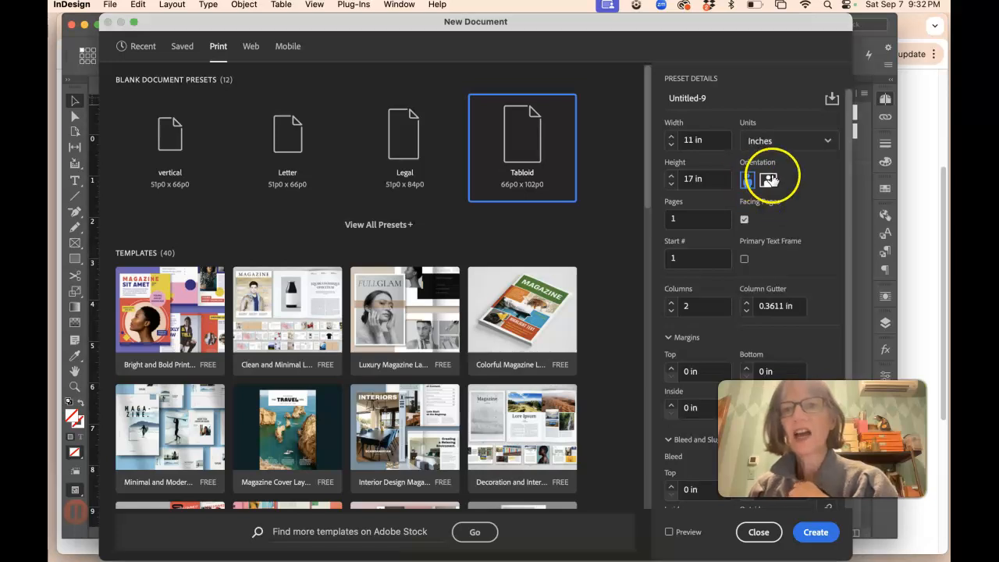
left_click(769, 180)
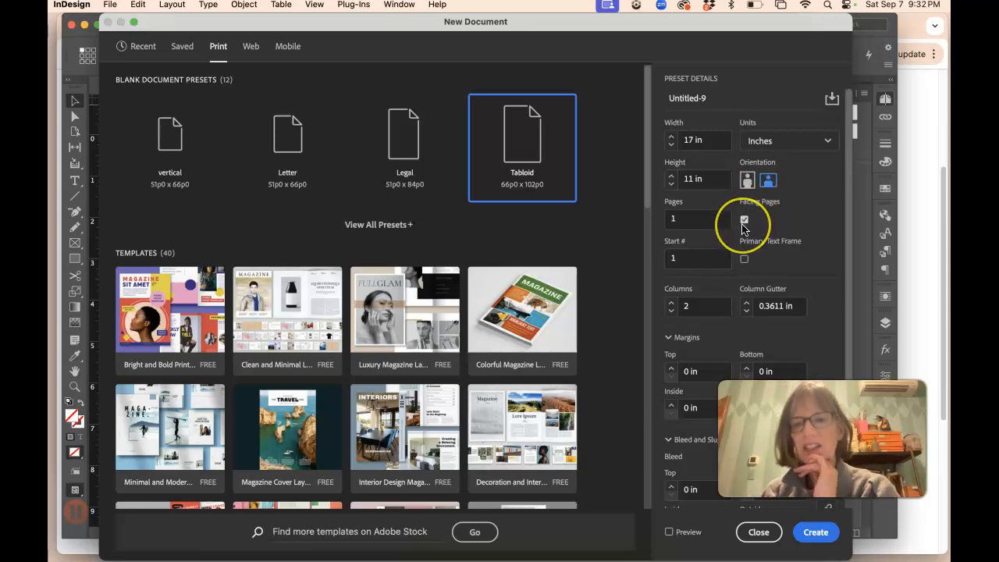
Step: Set the document to 2 pages starting at page 2 with a single column
double_click(668, 219)
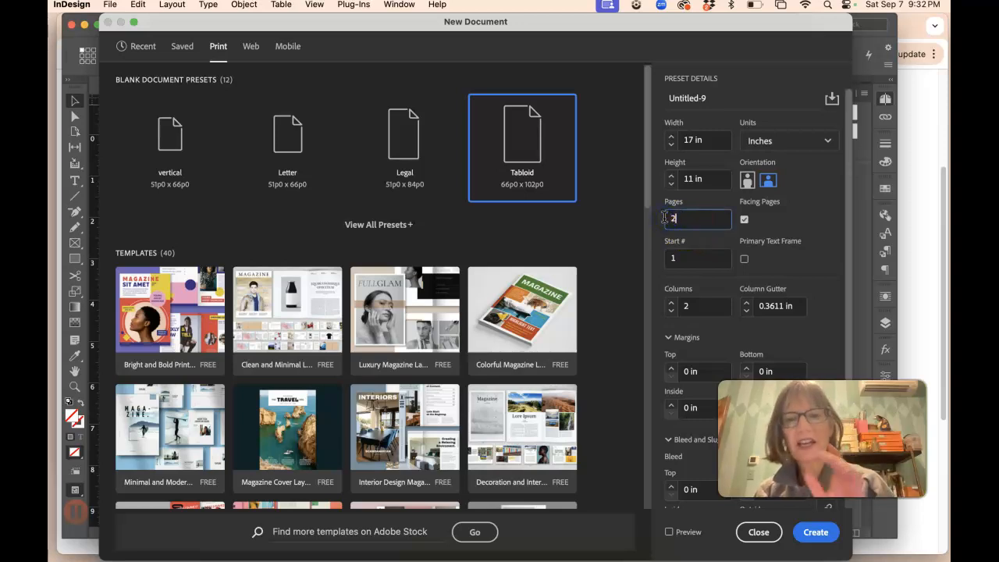
double_click(669, 257)
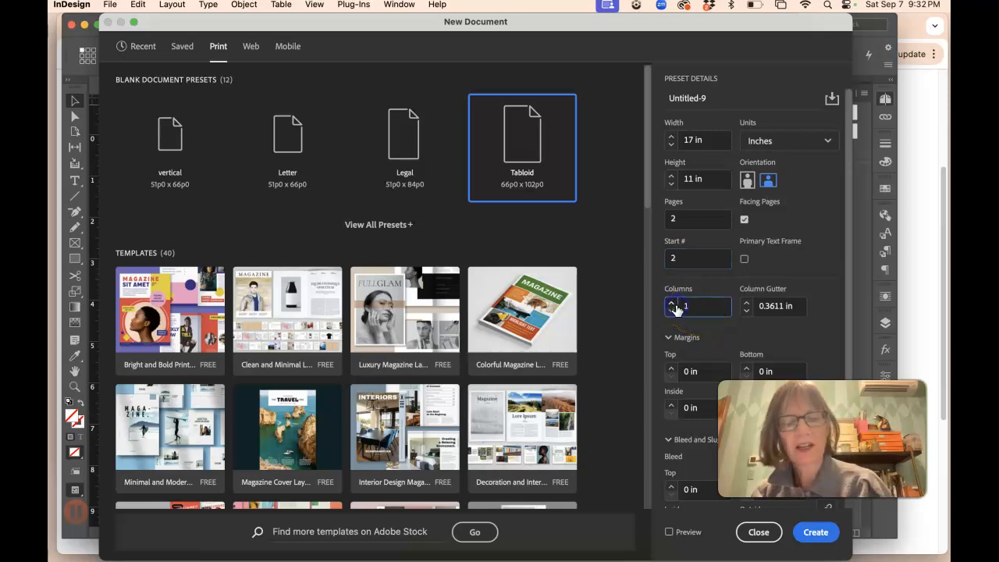
left_click(778, 306)
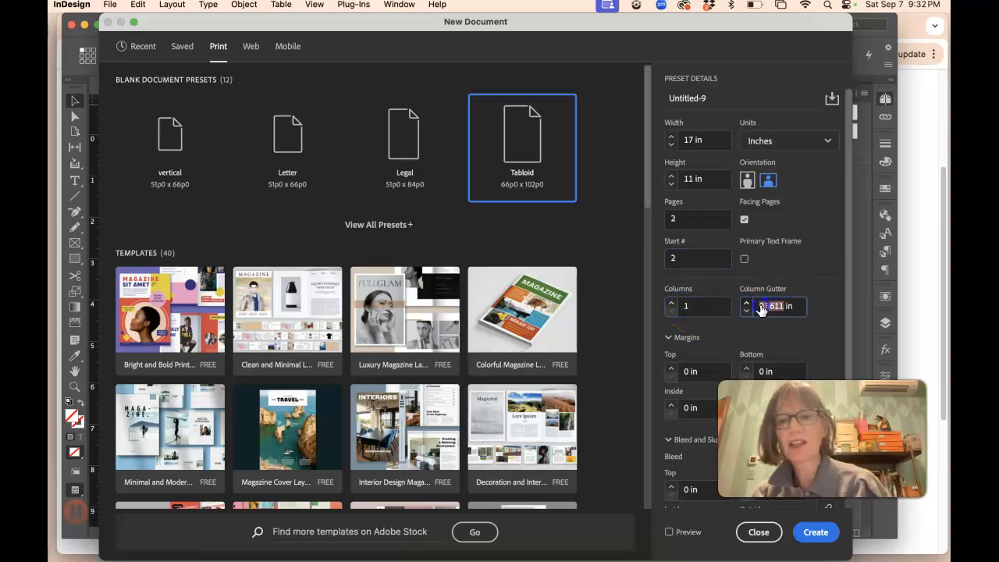
Step: Link the margins, set all four to 0.75 in, and create the document
scroll(774, 327, "down", 2)
left_click(690, 298)
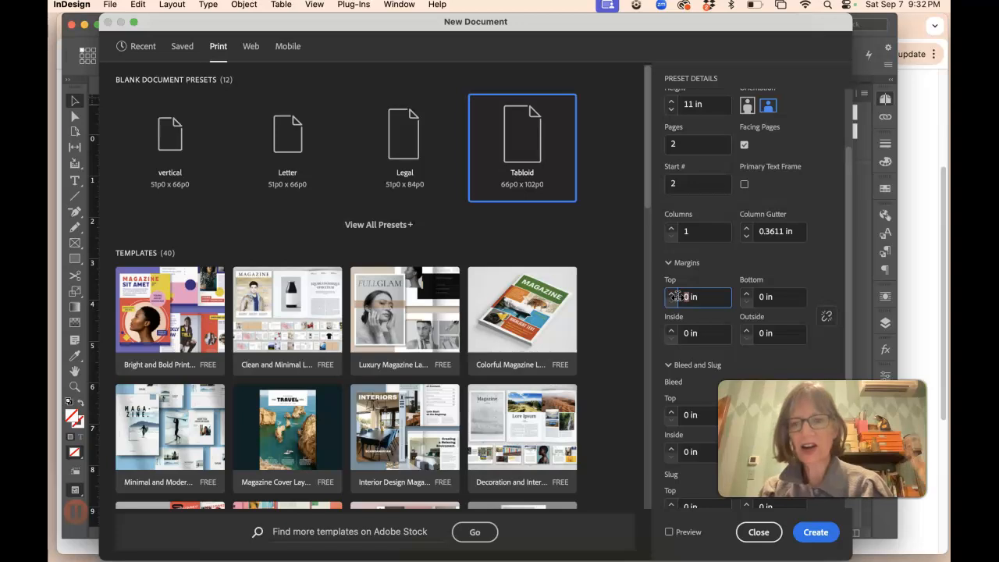
type(".5")
left_click(827, 315)
left_click(691, 297)
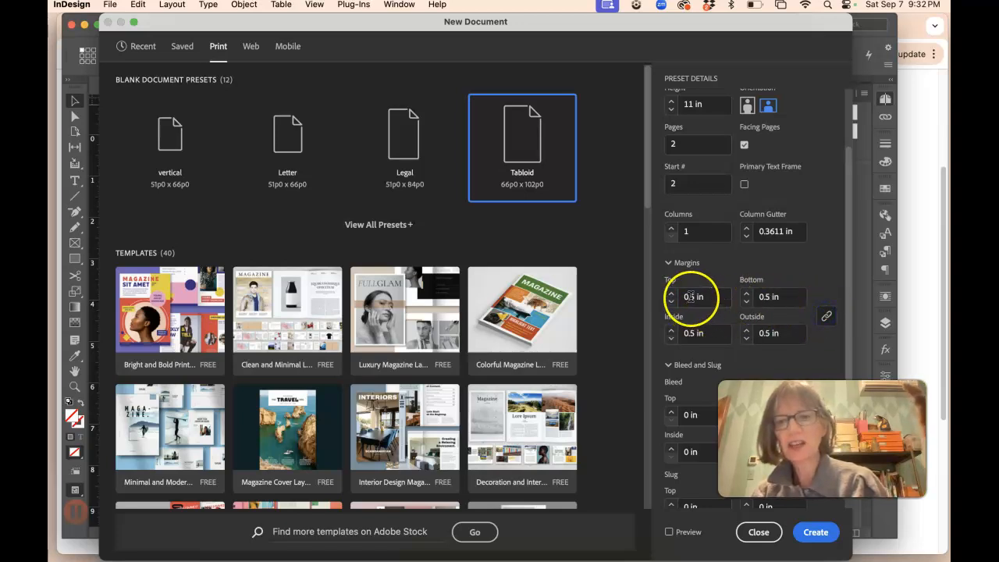
type("7")
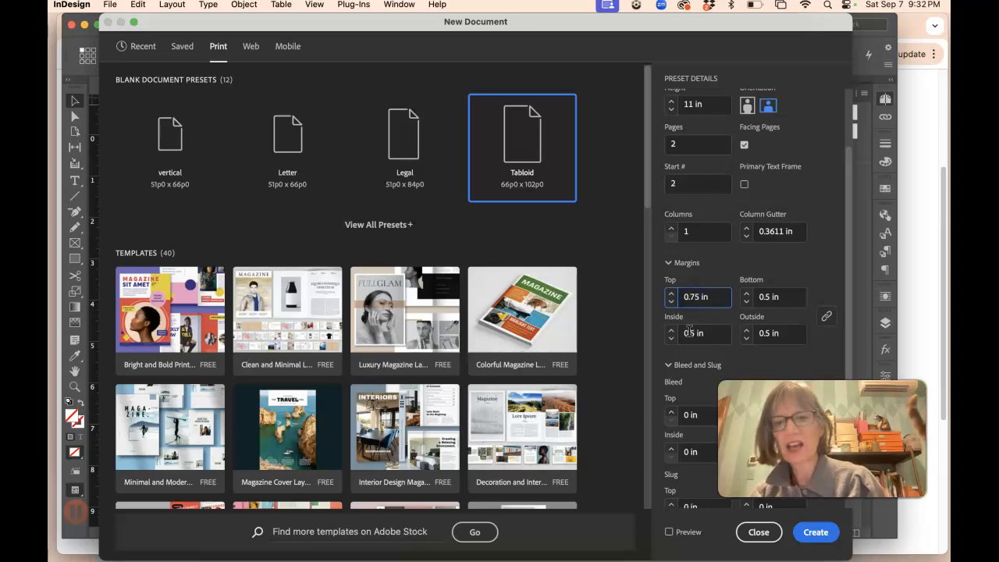
left_click(770, 333)
type("7")
key("BackSpace")
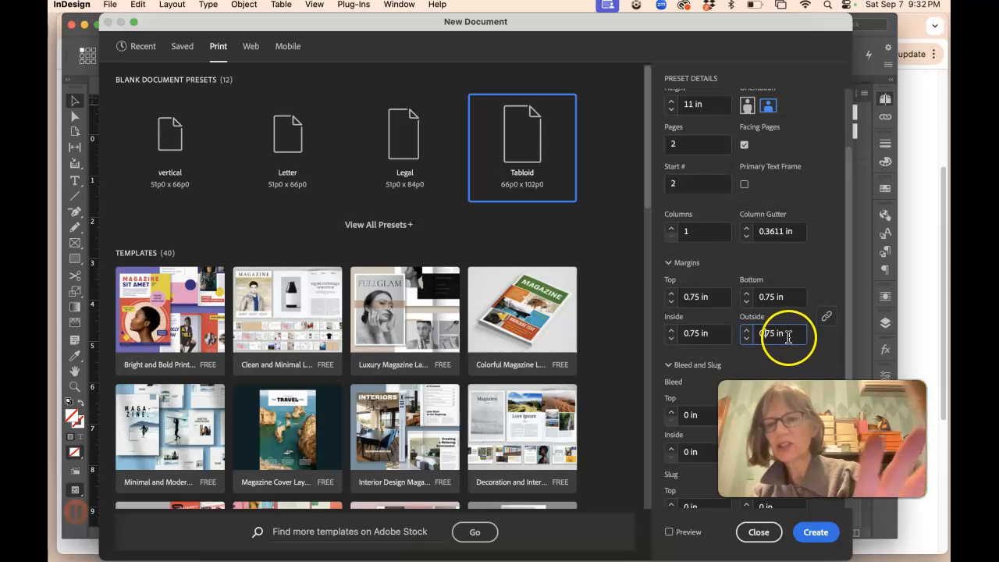
left_click(816, 533)
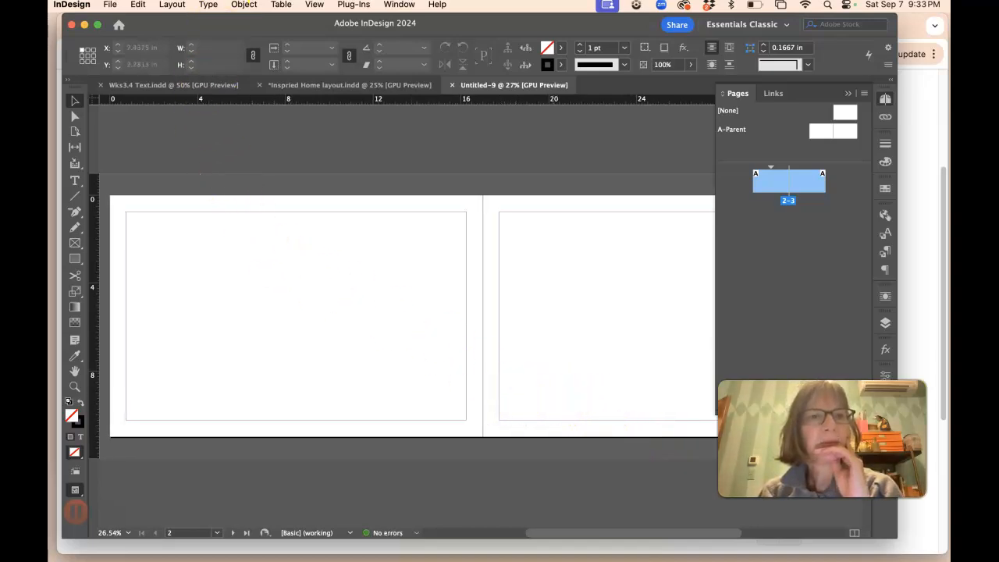
left_click(173, 5)
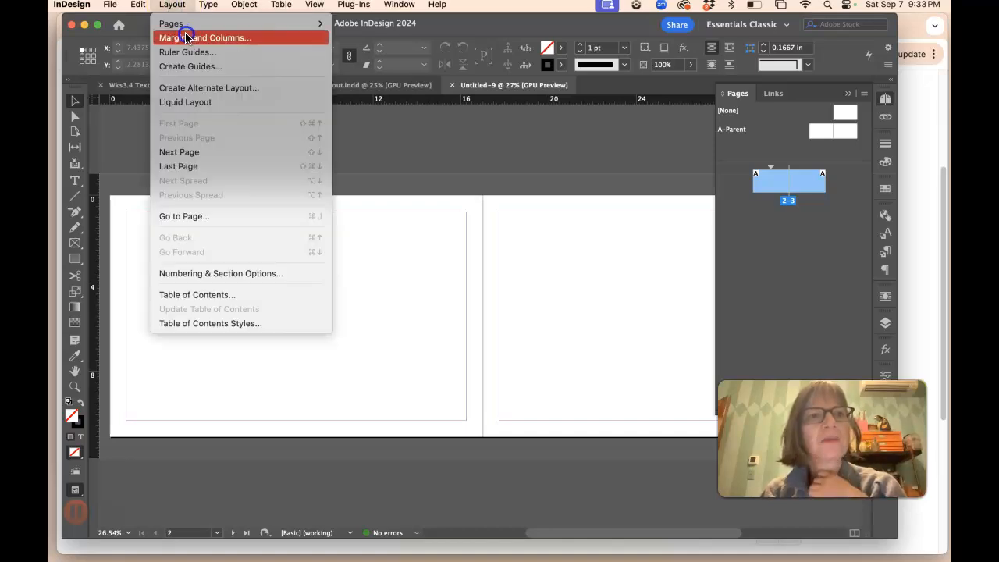
left_click(175, 8)
left_click(177, 5)
left_click(174, 5)
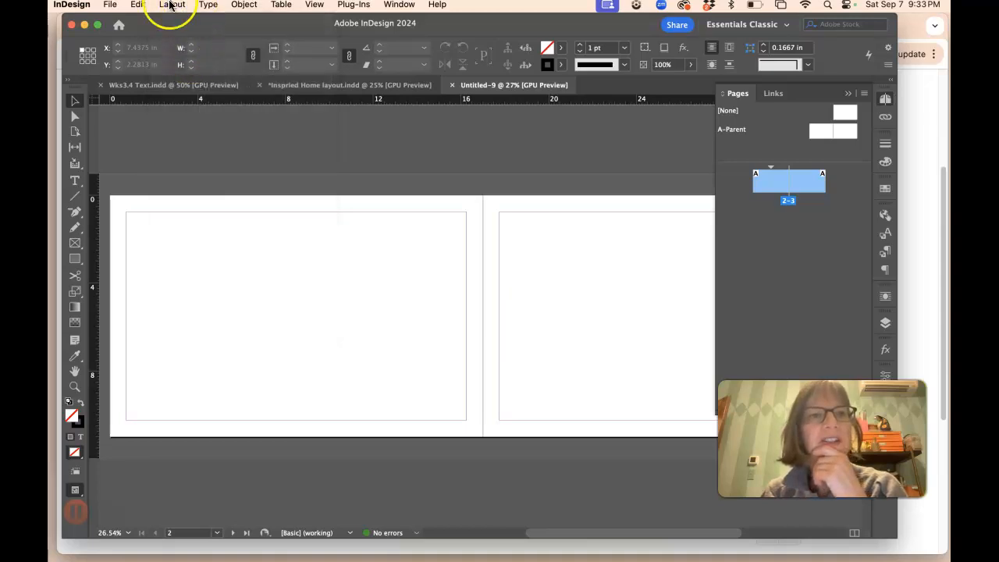
Step: Set the pages to 6 columns in the margin settings, then undo that change
left_click(170, 5)
left_click(178, 39)
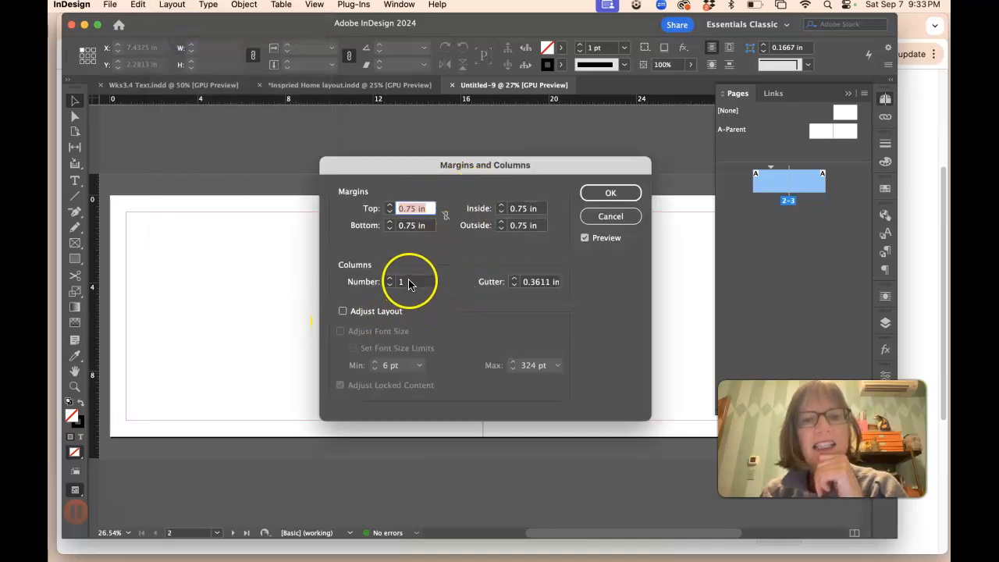
left_click(394, 282)
type("6")
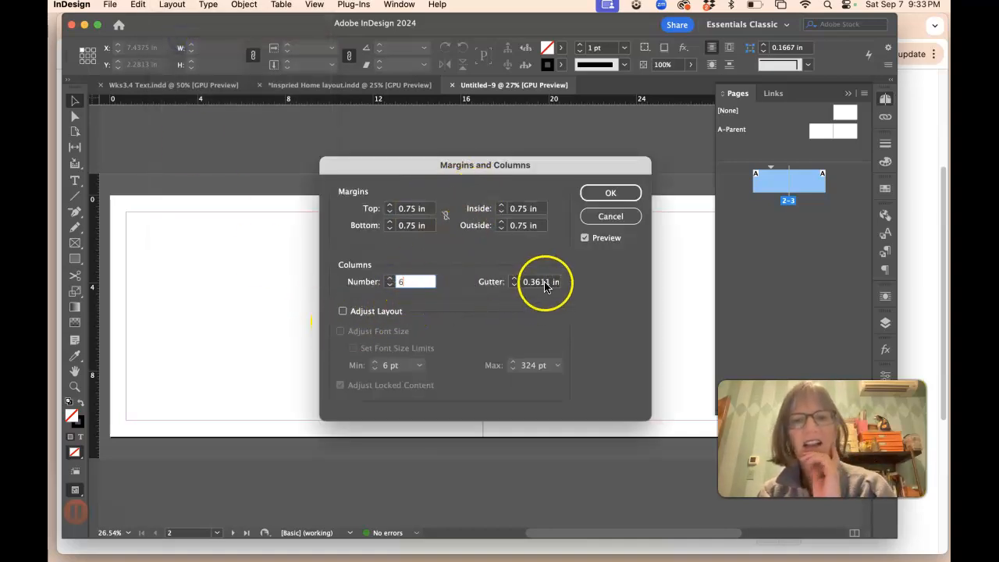
left_click(544, 283)
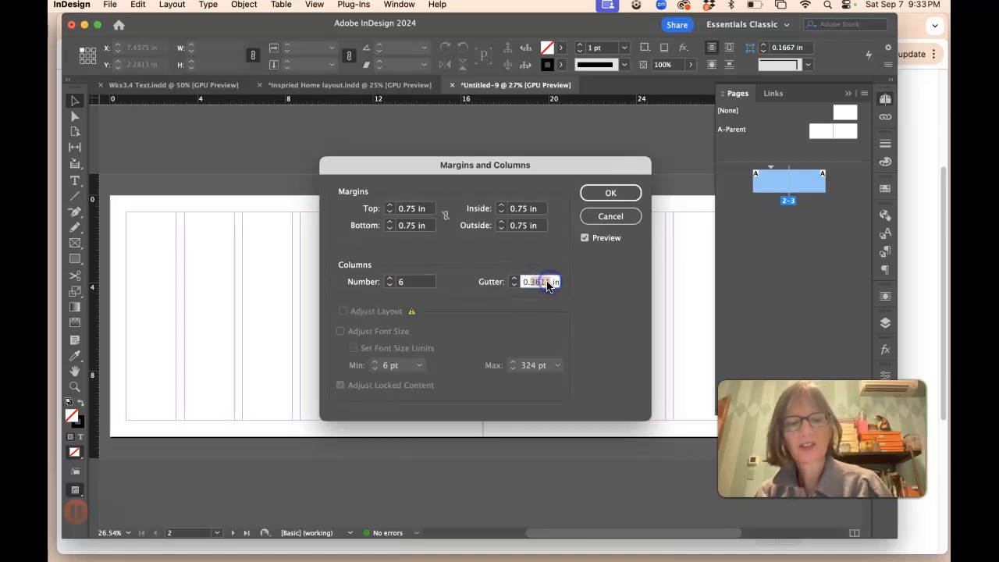
left_click(610, 193)
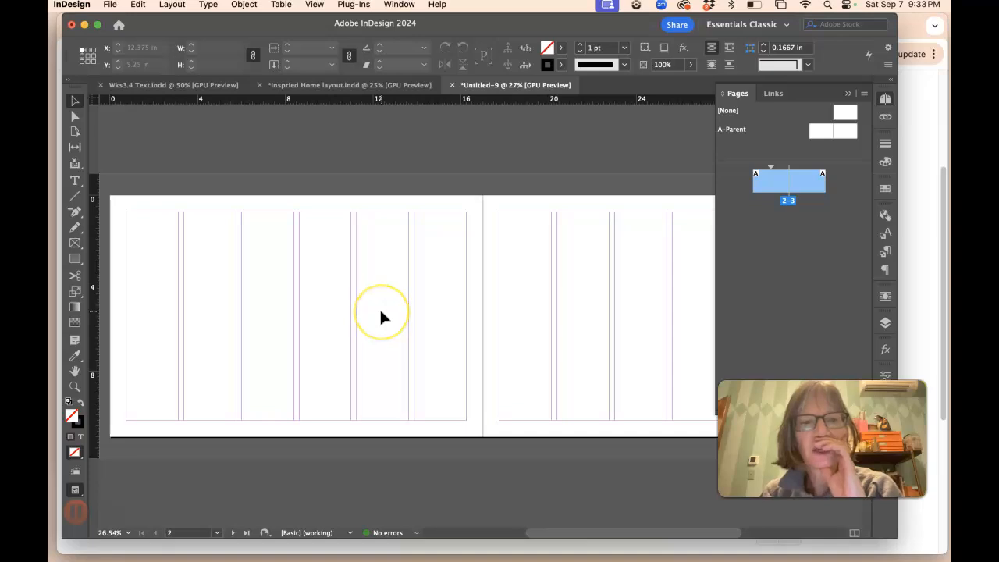
key("super+z")
Step: Draw a text frame filling the left page's margins and give it 6 columns with a 0.25 in gutter
left_click(76, 180)
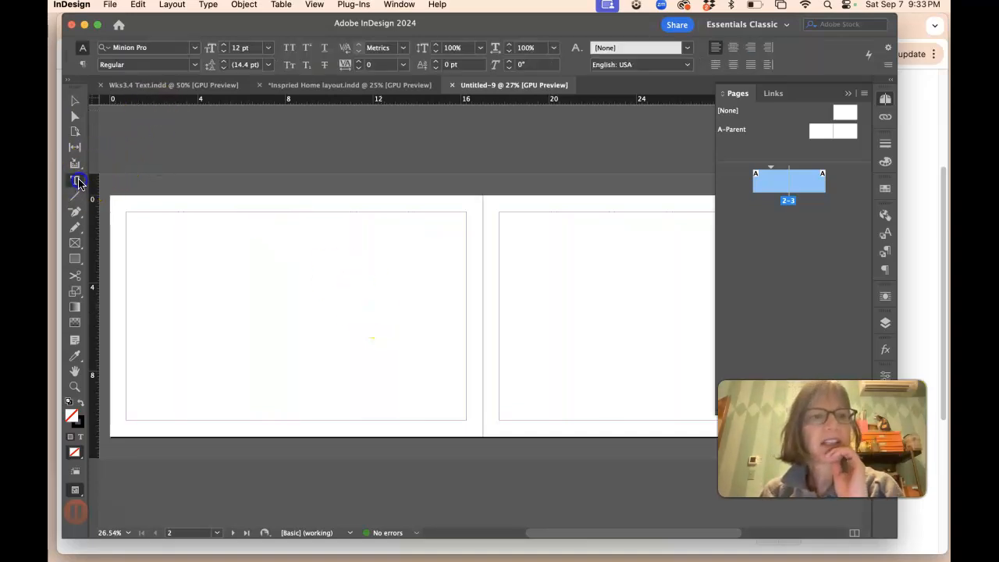
left_click_drag(133, 216, 465, 418)
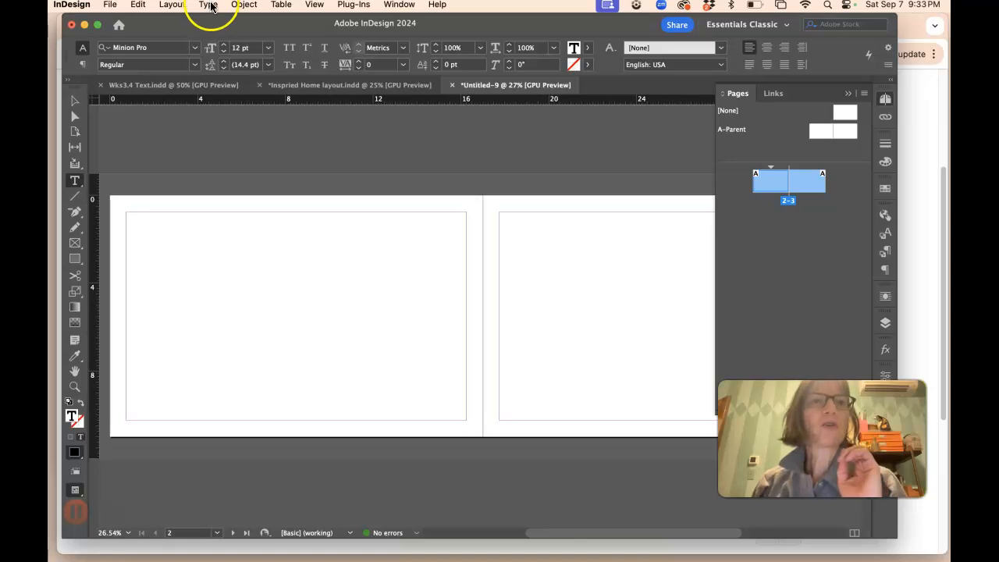
left_click(254, 7)
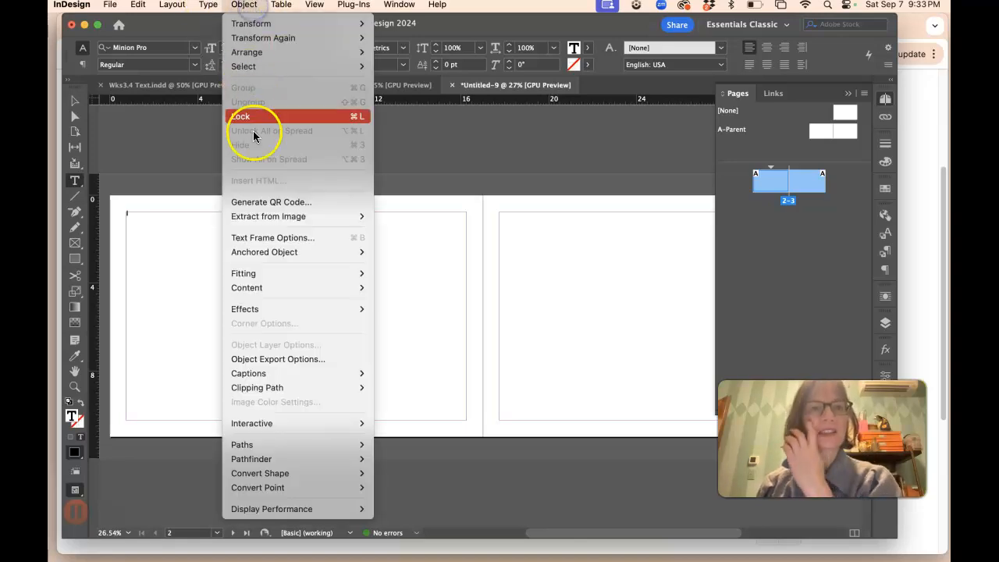
left_click(279, 238)
left_click(470, 221)
type("6")
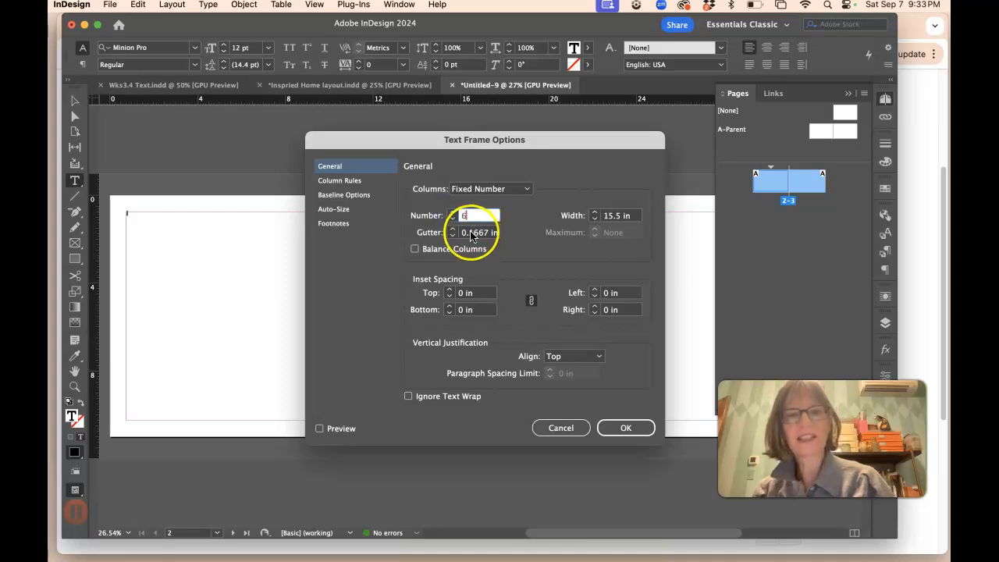
left_click(481, 234)
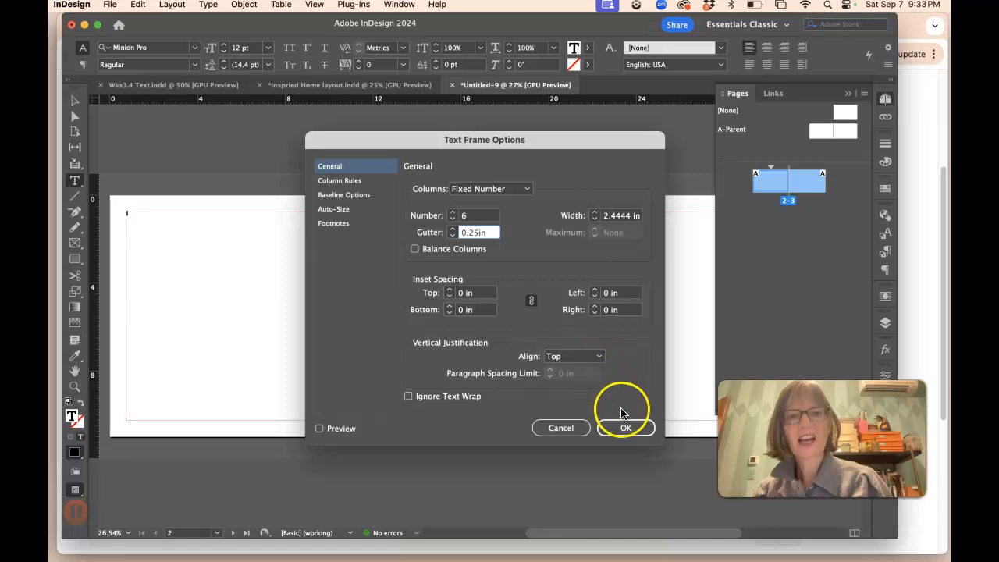
left_click(626, 426)
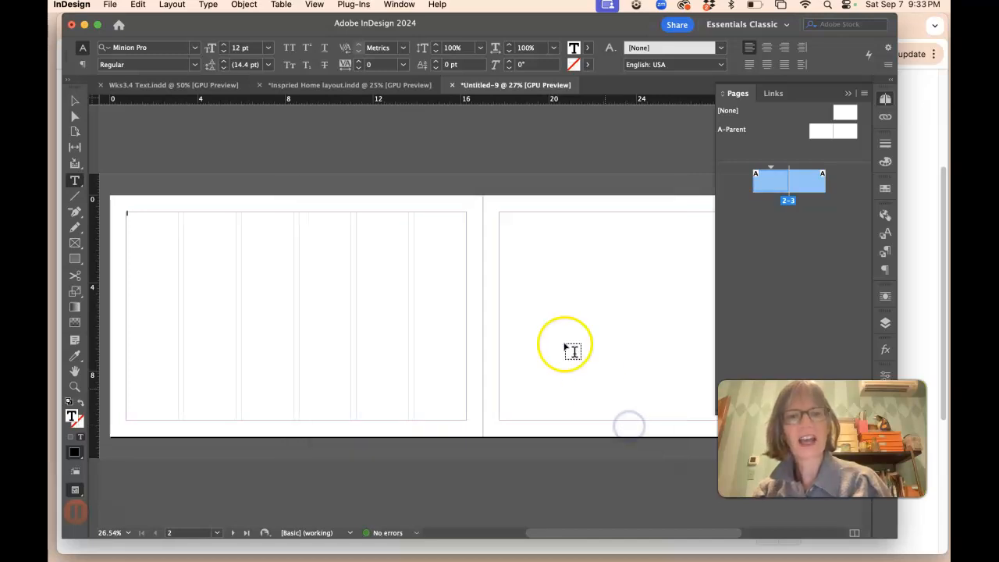
Step: Duplicate the 6-column text frame and resize the copy smaller
left_click(75, 100)
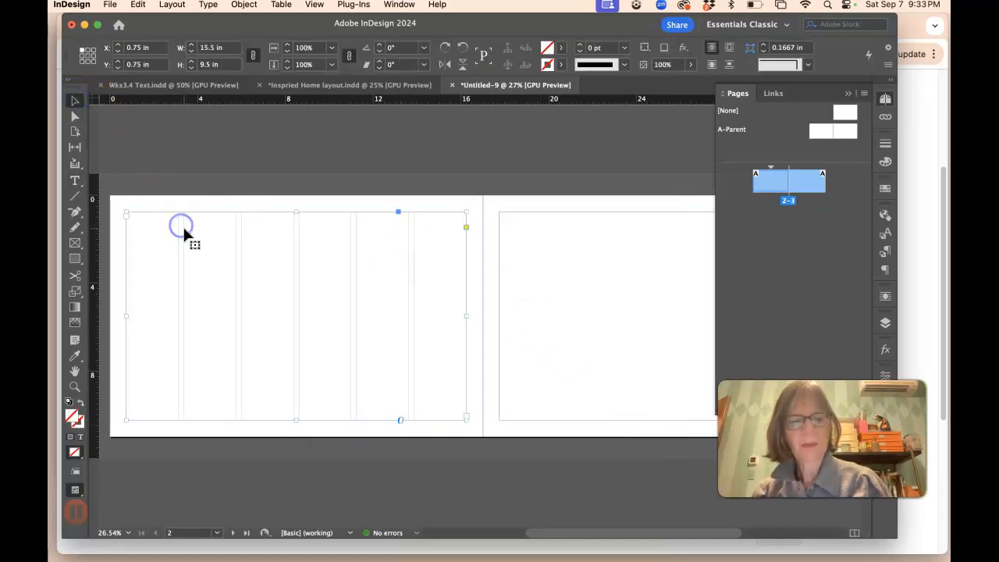
left_click_drag(487, 256, 603, 252)
left_click(429, 245)
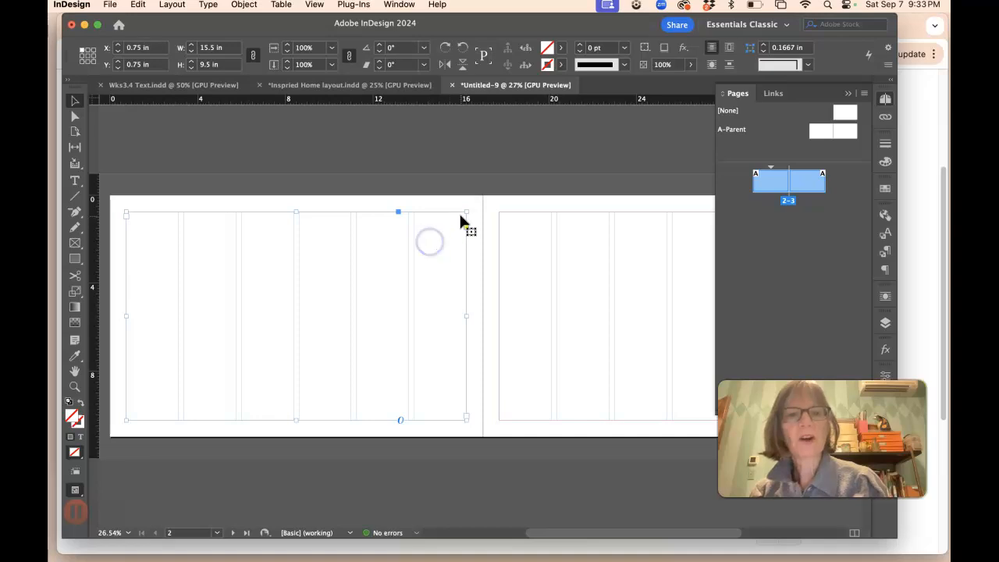
left_click_drag(461, 217, 546, 216)
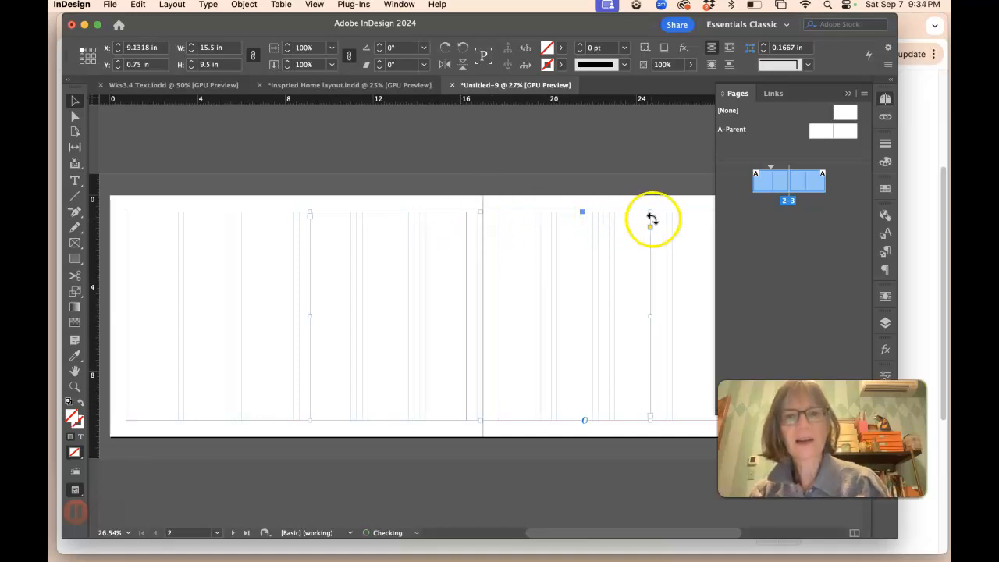
left_click_drag(652, 213, 491, 303)
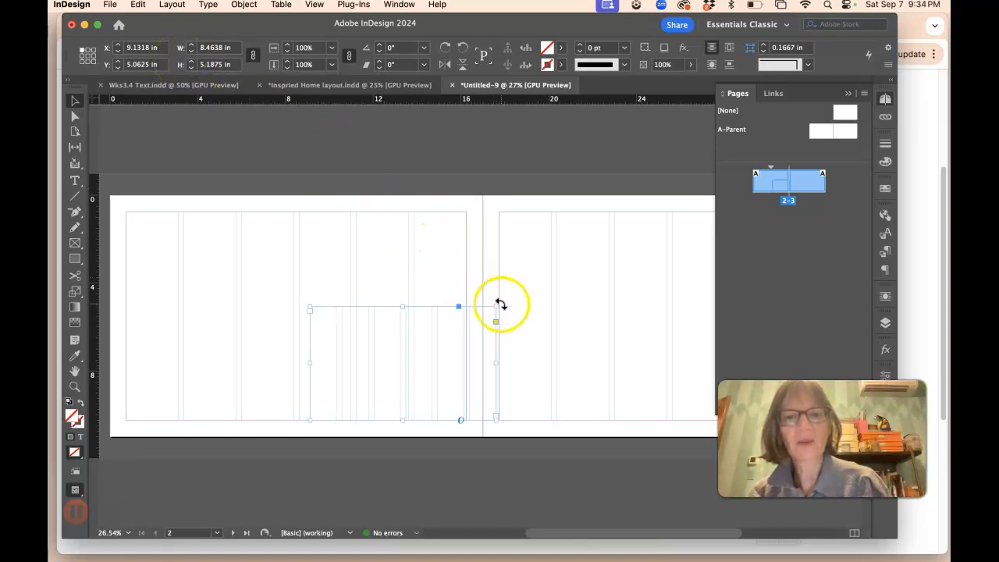
left_click_drag(496, 306, 486, 310)
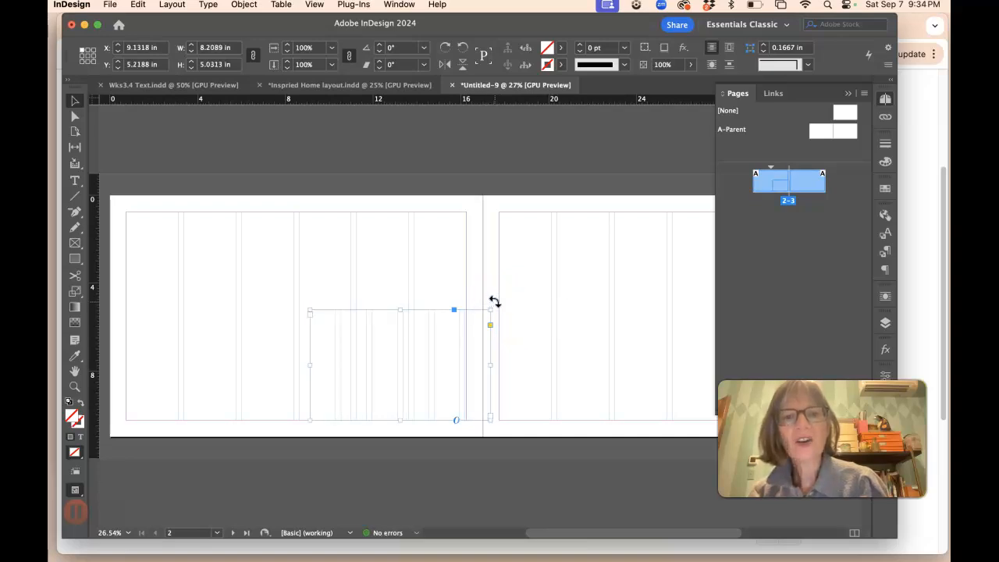
Step: Rotate the copy 90° and stretch it over the left page's margins to form horizontal rows
left_click_drag(494, 301, 308, 248)
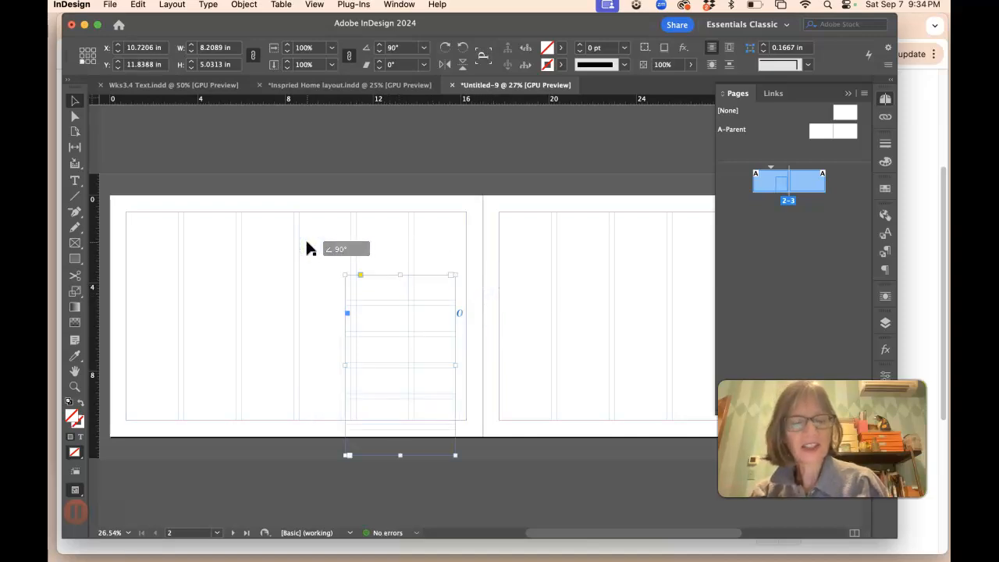
left_click_drag(396, 311, 178, 245)
left_click_drag(236, 392, 467, 421)
left_click_drag(408, 229, 581, 249)
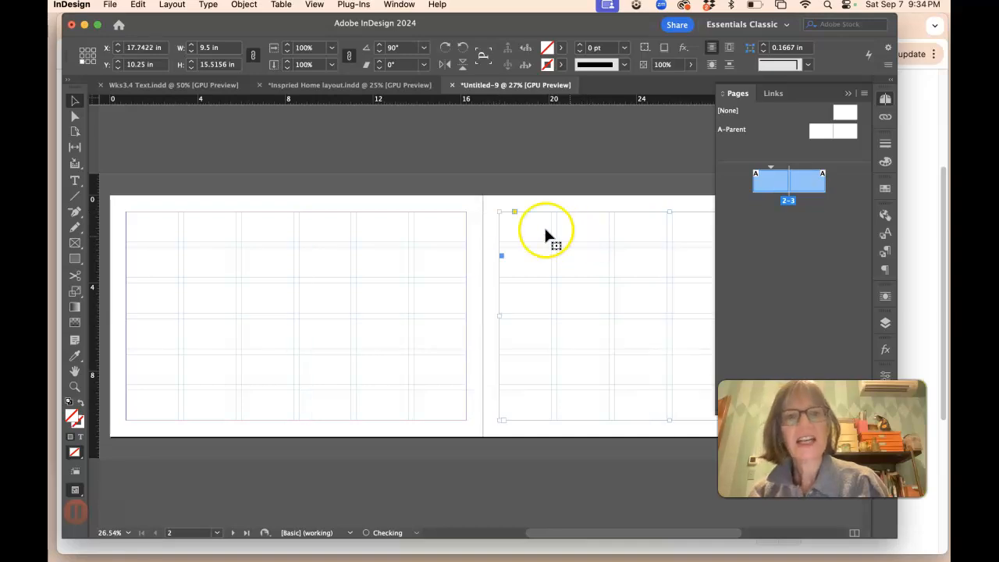
Step: Copy the 'House Beautiful August 2024' line from the Wks3.4 Text document
left_click(181, 85)
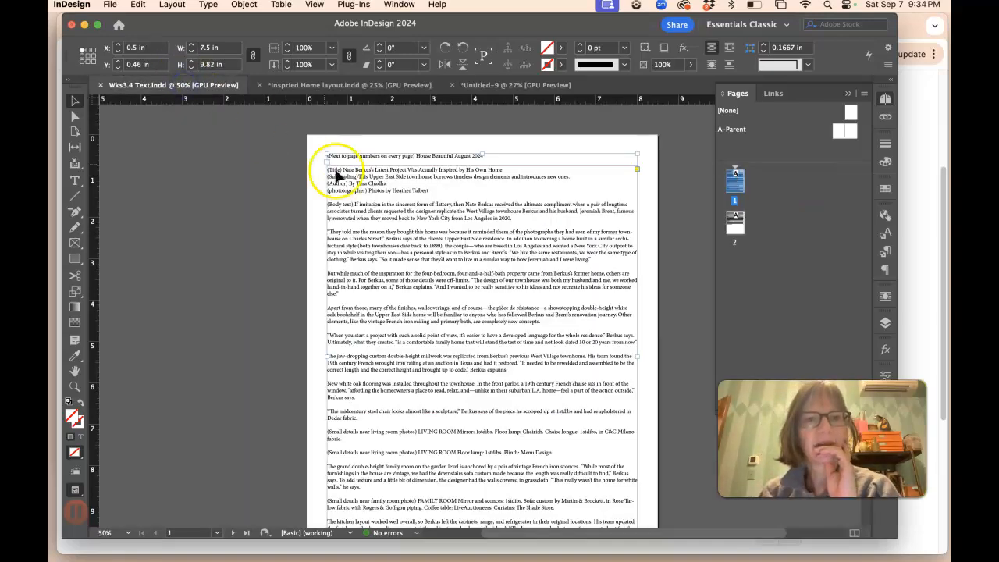
left_click(76, 182)
left_click_drag(484, 156, 419, 159)
key("super+c")
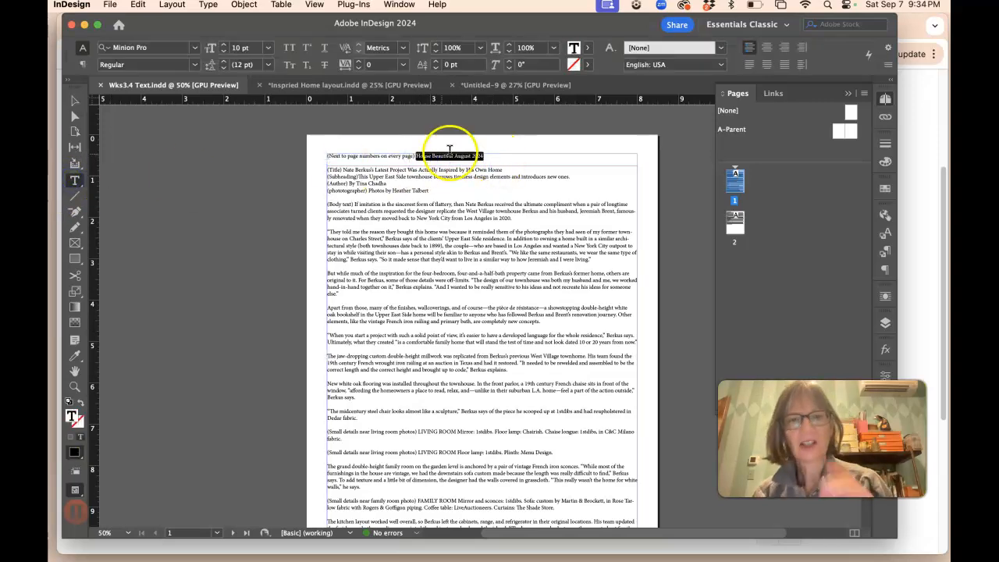
Step: Draw a small text frame below page 2's bottom margin and paste the 'House Beautiful August 2024' text into it
left_click(477, 84)
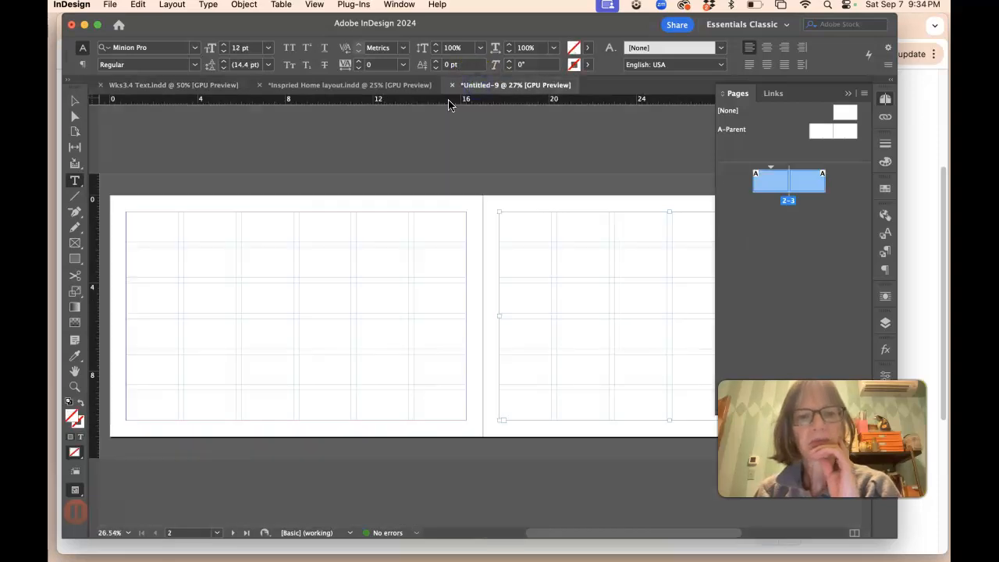
key("super+equal")
key("super+equal")
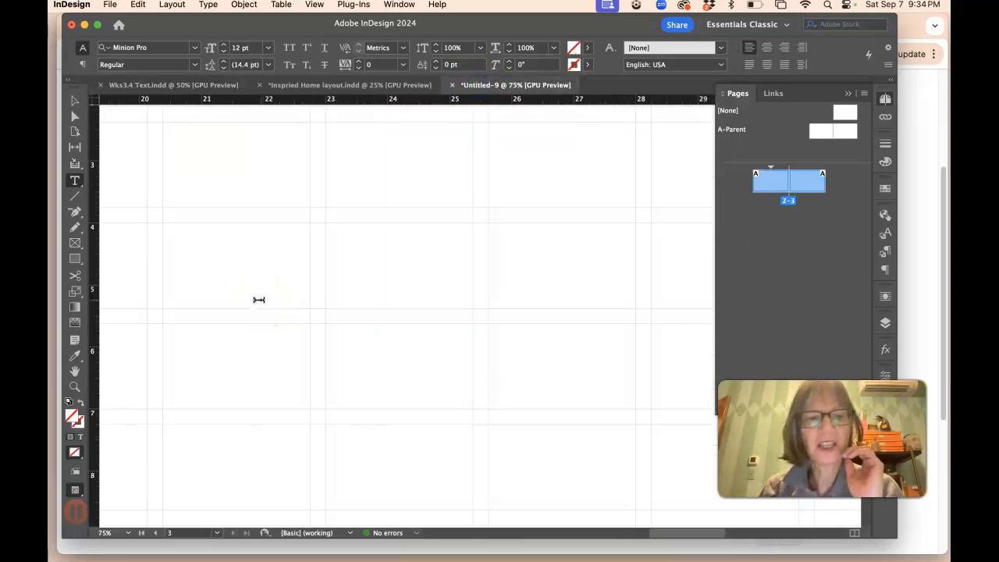
scroll(260, 298, "down", 5)
scroll(254, 297, "left", 8)
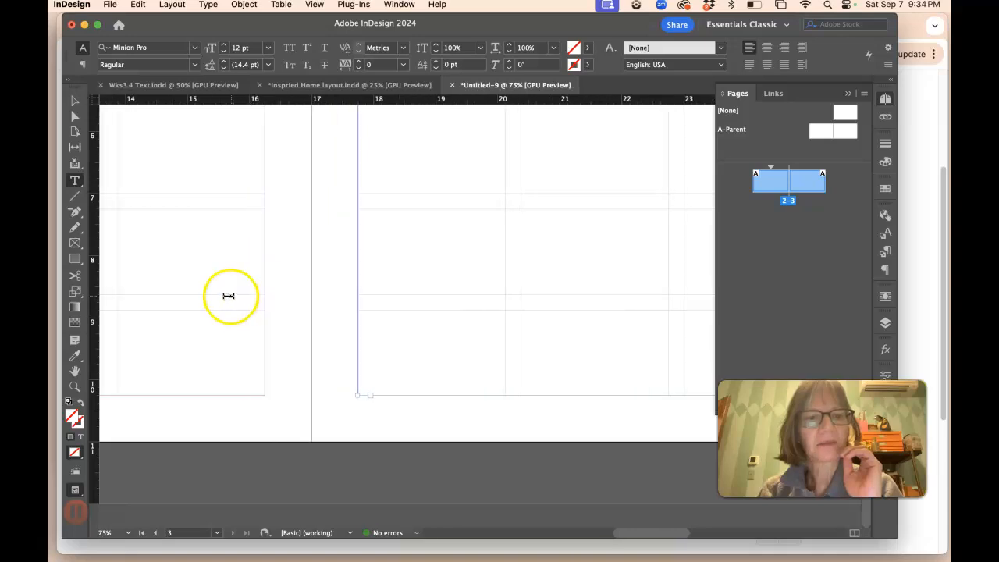
scroll(230, 295, "left", 10)
scroll(234, 297, "right", 2)
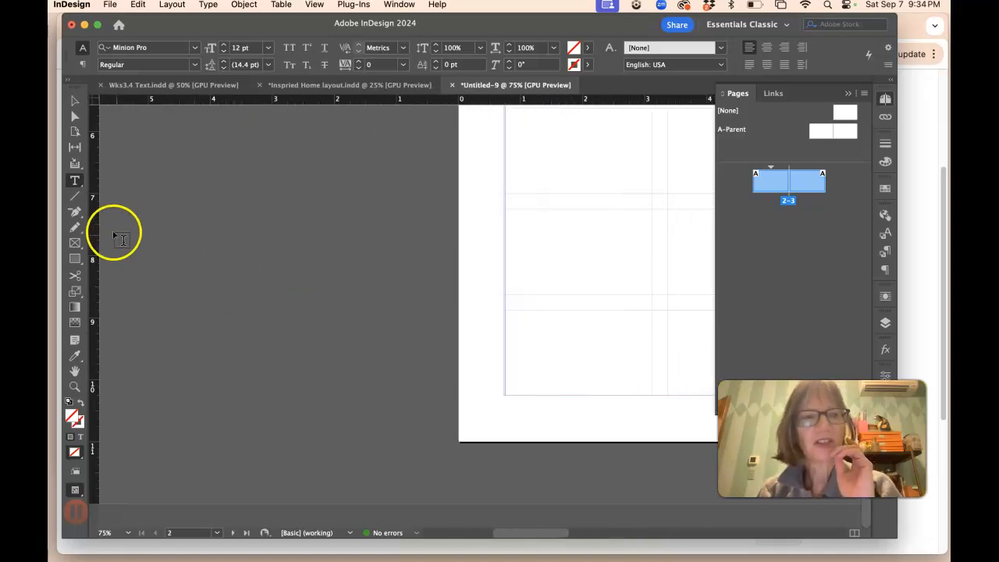
left_click_drag(508, 400, 672, 423)
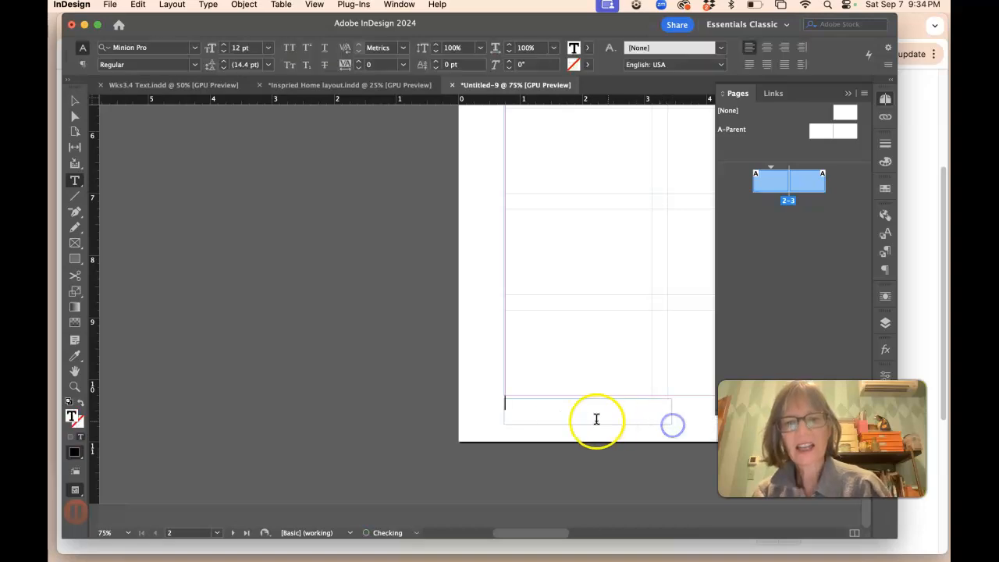
key("super+v")
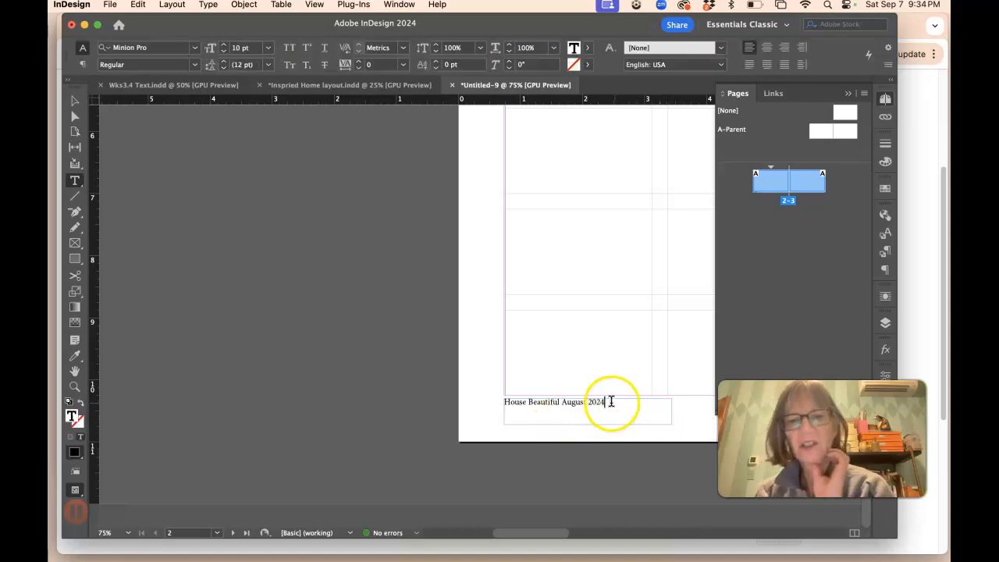
Step: Set the pasted line's font to Adobe Garamond Pro
left_click_drag(612, 401, 438, 401)
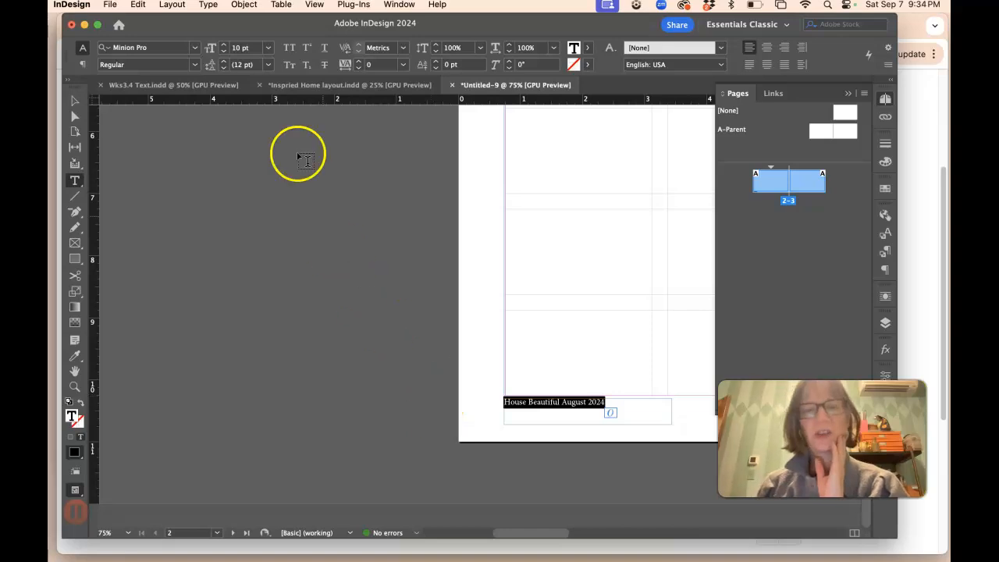
left_click(196, 50)
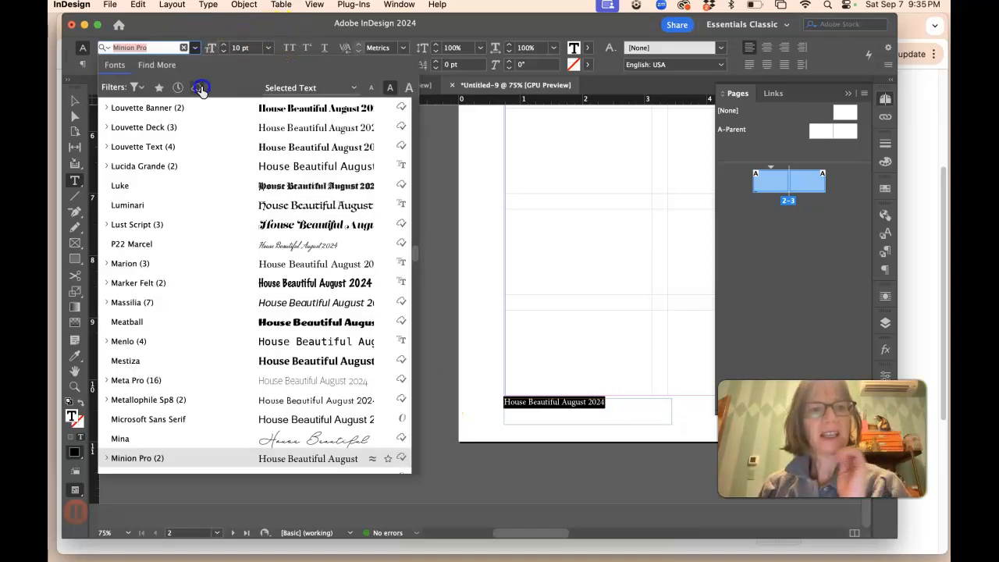
scroll(208, 116, "down", 5)
scroll(221, 257, "up", 6)
scroll(222, 312, "up", 15)
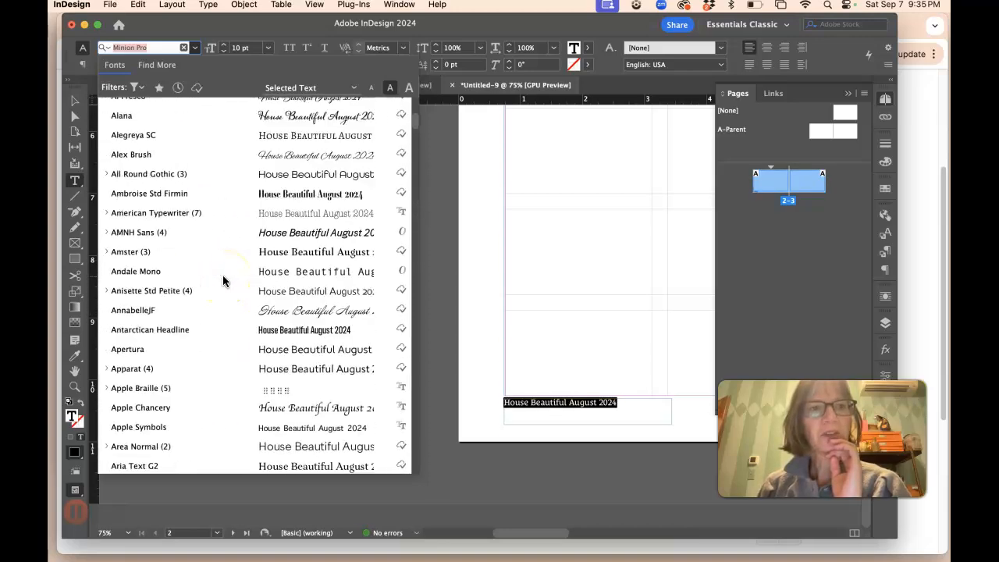
scroll(223, 281, "up", 5)
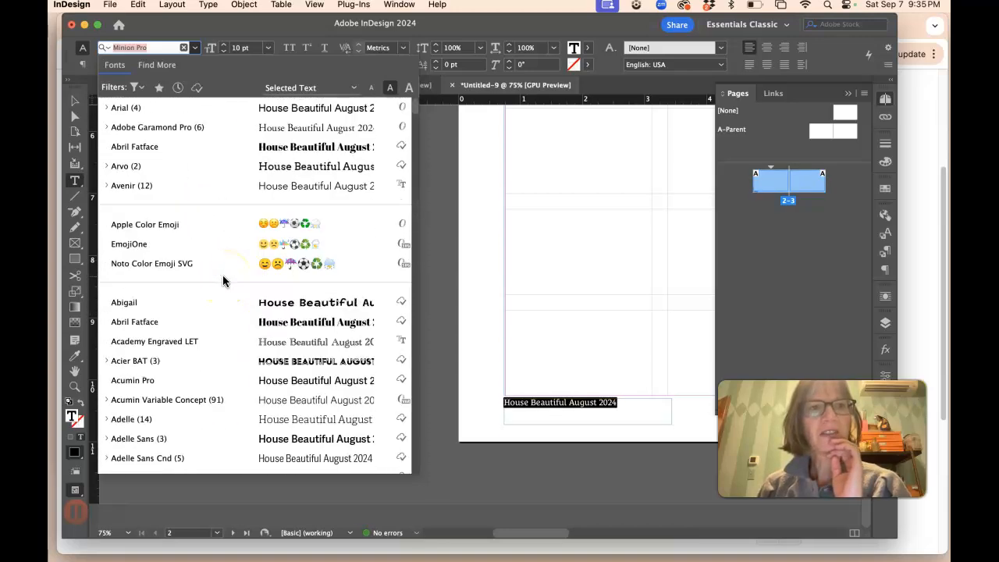
left_click(163, 128)
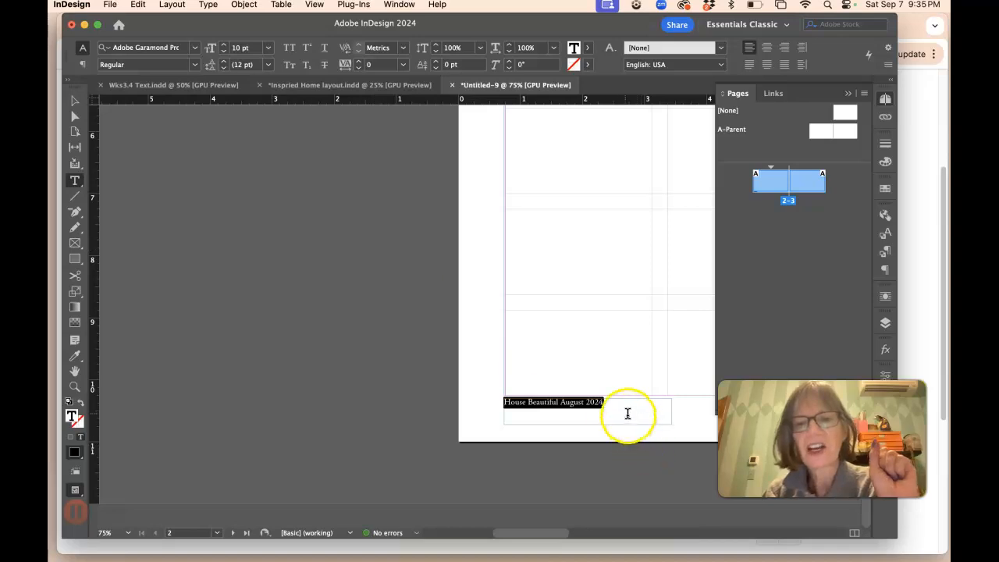
Step: Make the words 'House Beautiful' Semibold
left_click_drag(622, 408, 491, 406)
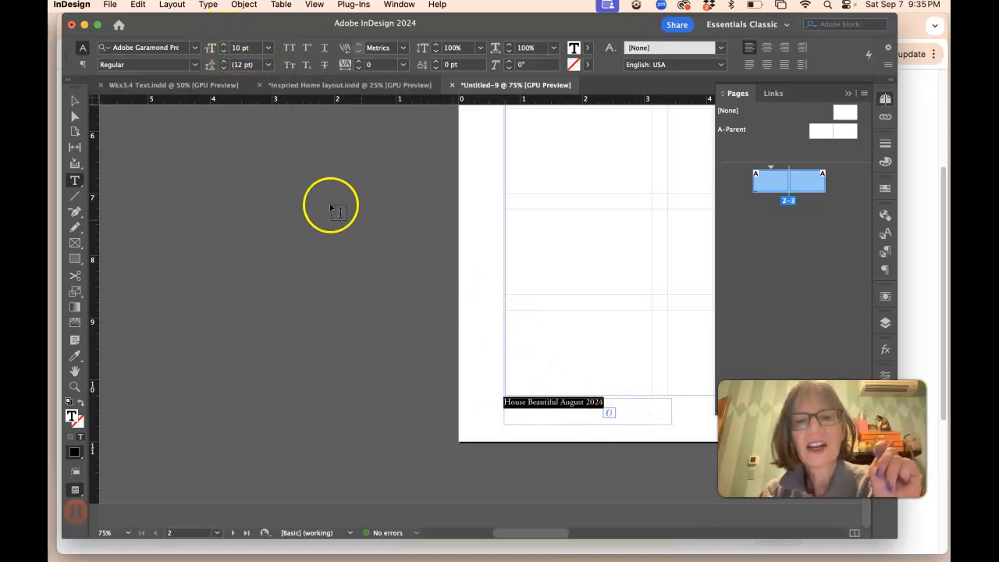
left_click(559, 405)
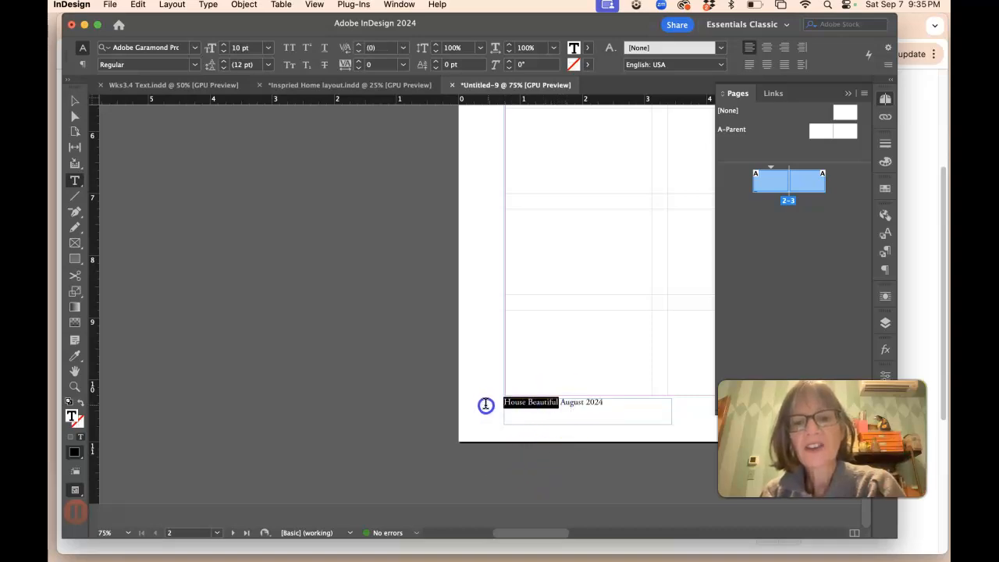
left_click(195, 64)
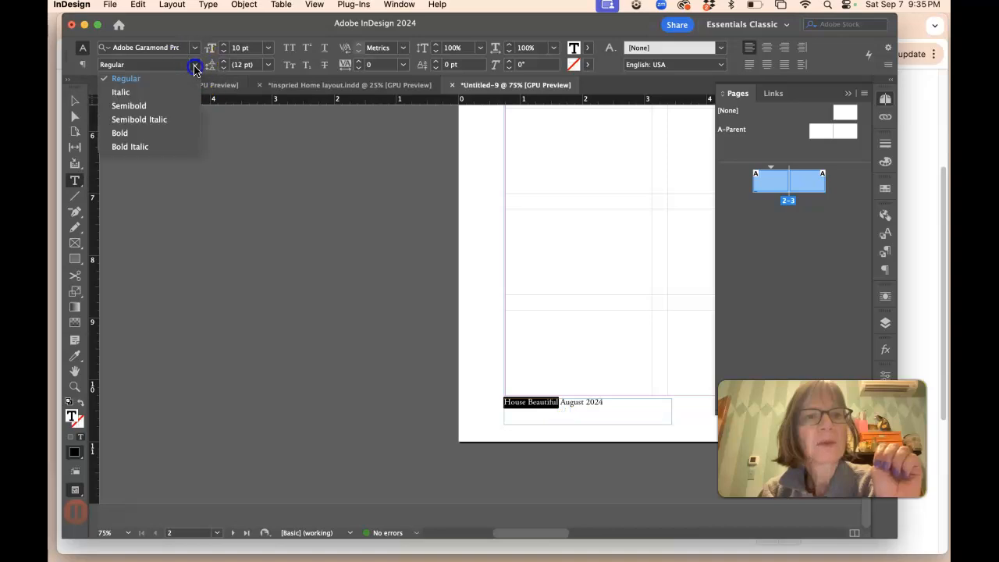
left_click(162, 106)
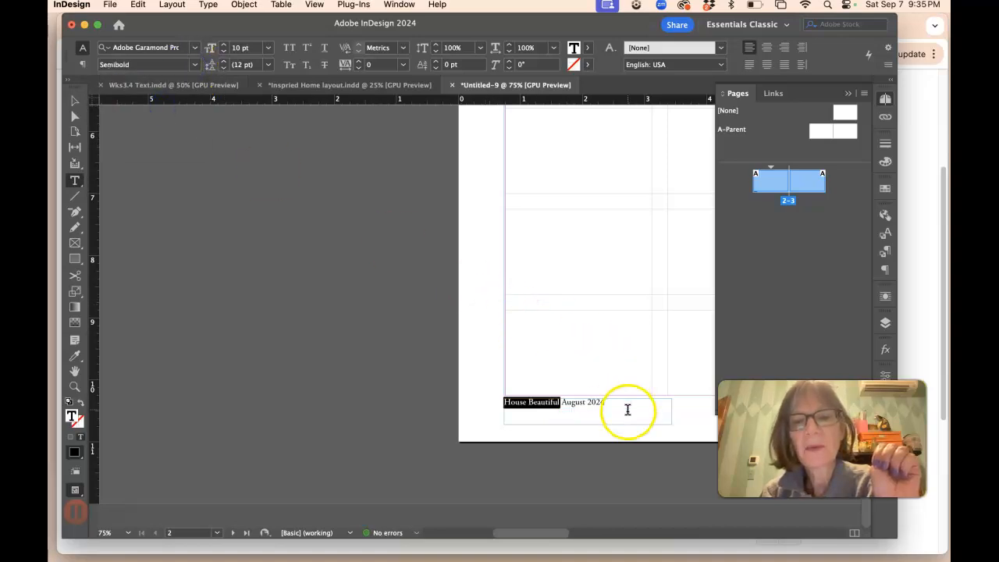
Step: Set the words 'August 2024' in the footer line to Italic
left_click(611, 405)
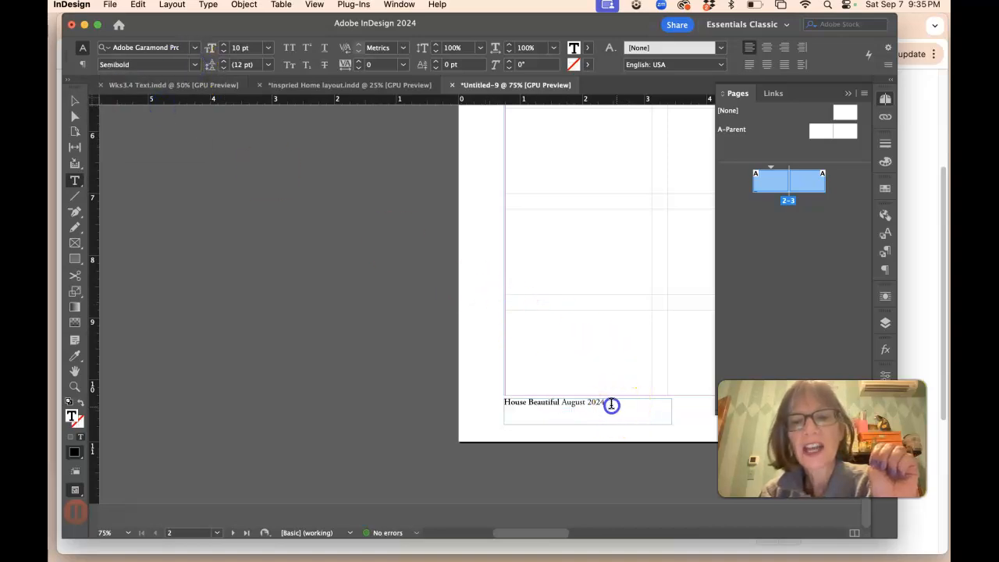
left_click(195, 64)
left_click(163, 92)
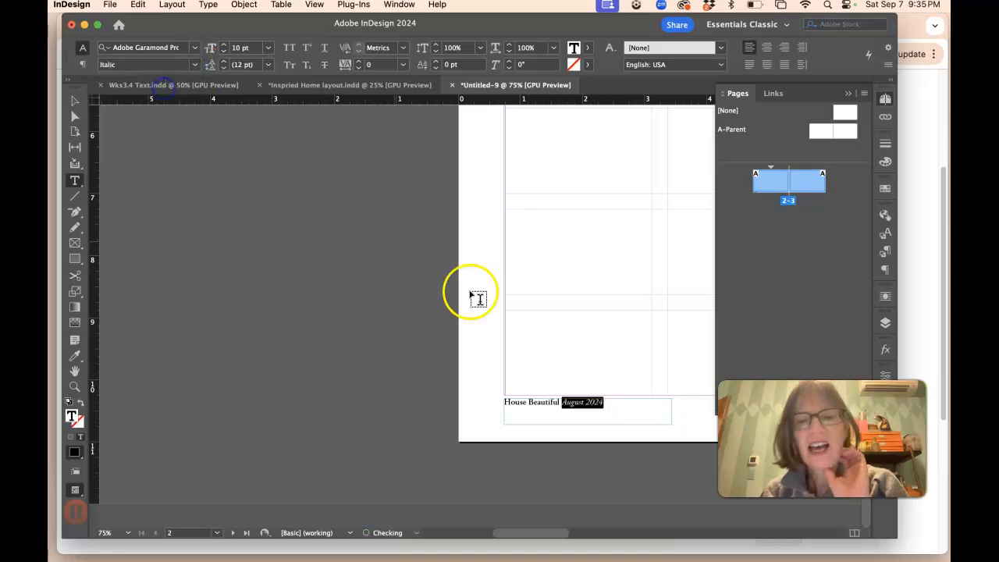
left_click(645, 403)
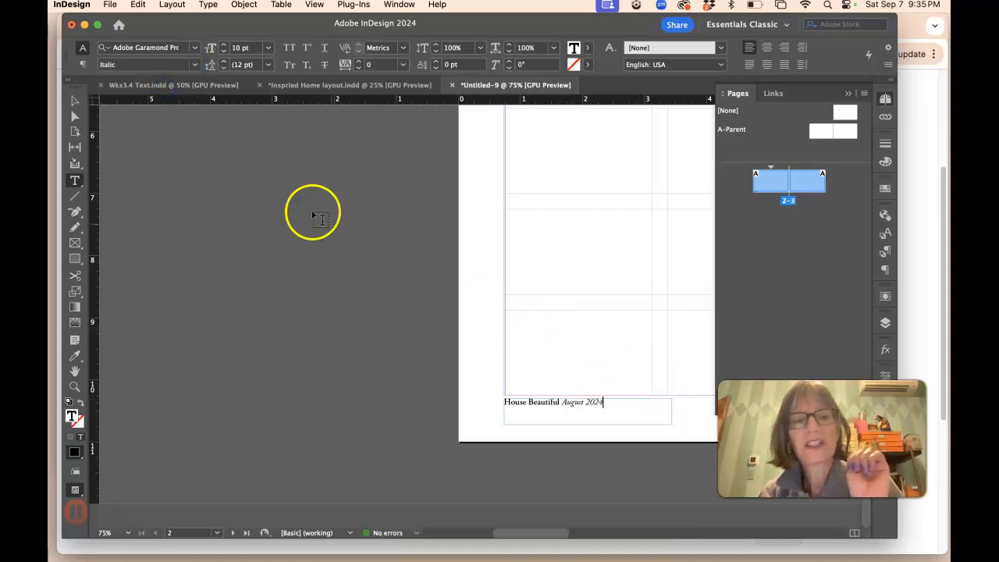
Step: Duplicate the footer text frame onto page 3 and position the copy below the bottom margin at the outer right corner
left_click(75, 100)
key("super+minus")
key("super+minus")
key("super+minus")
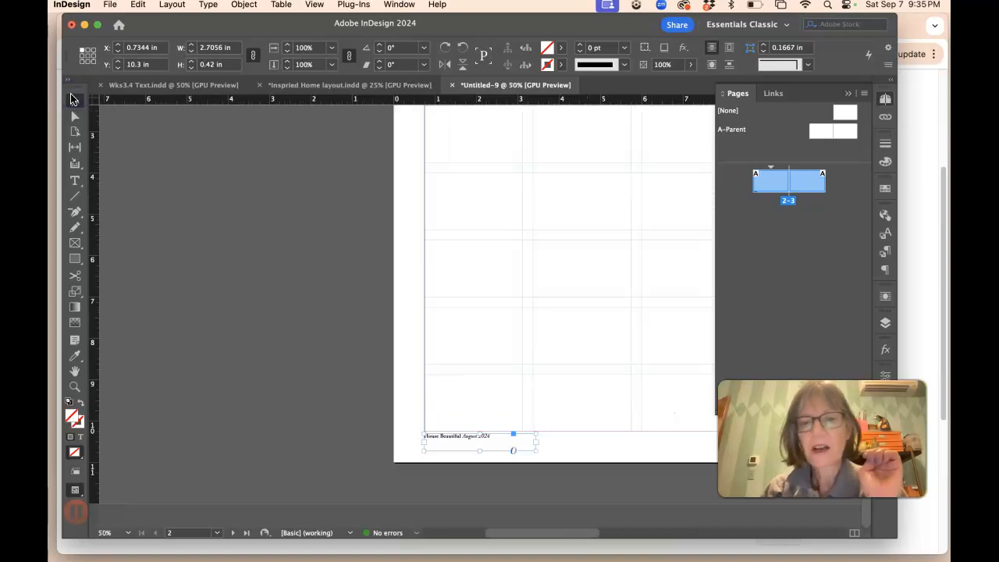
left_click(77, 95)
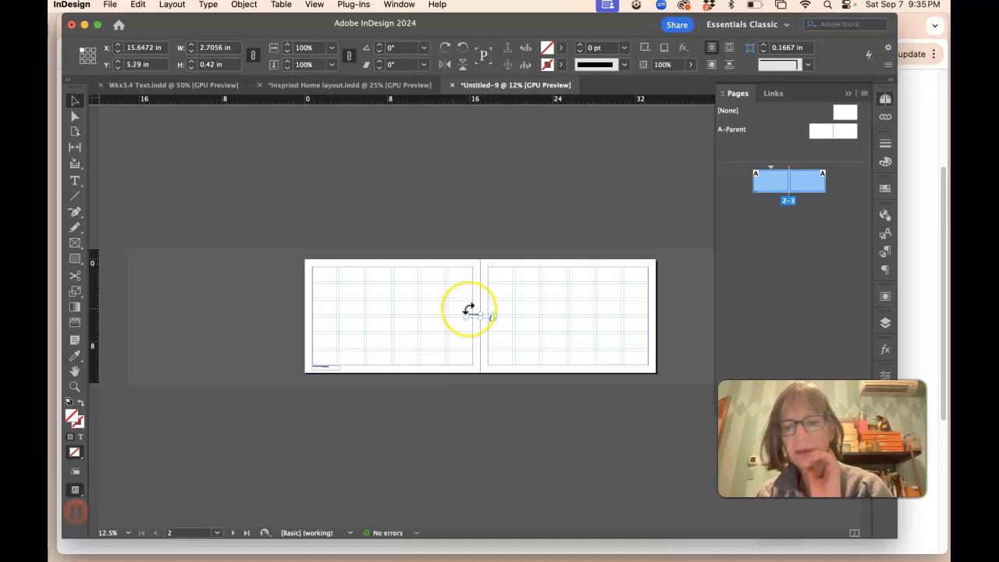
key("super+equal")
key("super+equal")
scroll(478, 316, "right", 10)
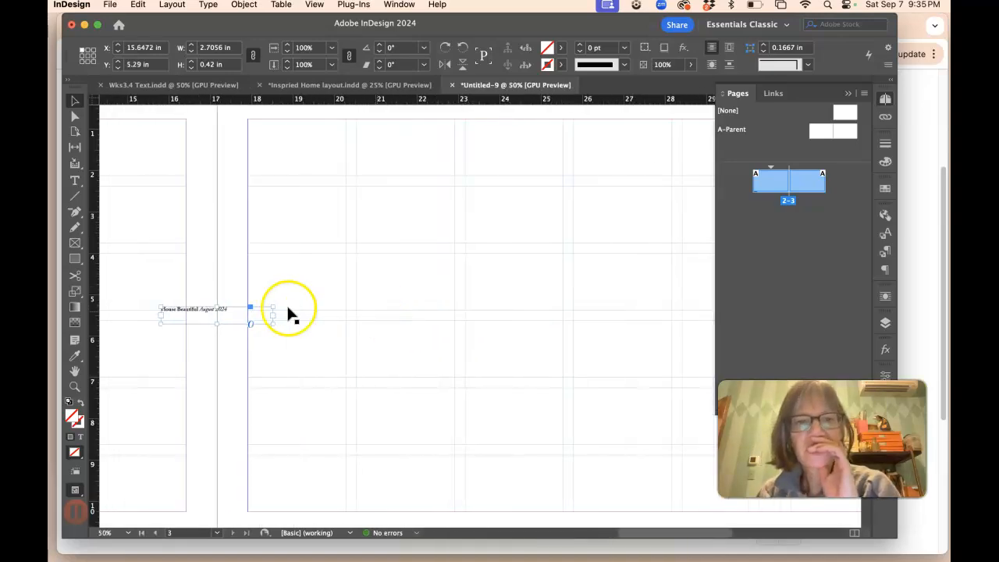
left_click_drag(160, 316, 568, 403)
scroll(568, 403, "right", 15)
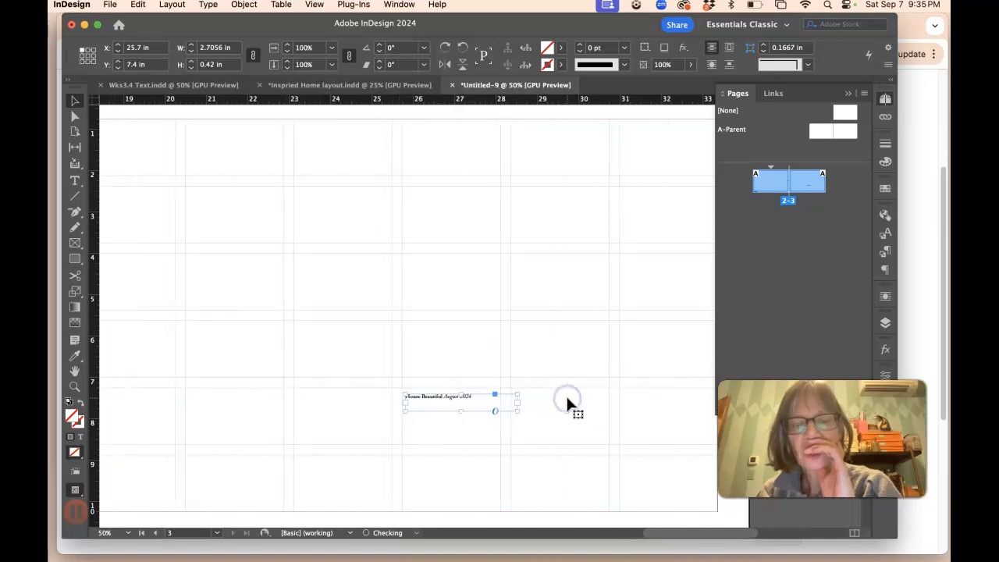
scroll(540, 392, "left", 3)
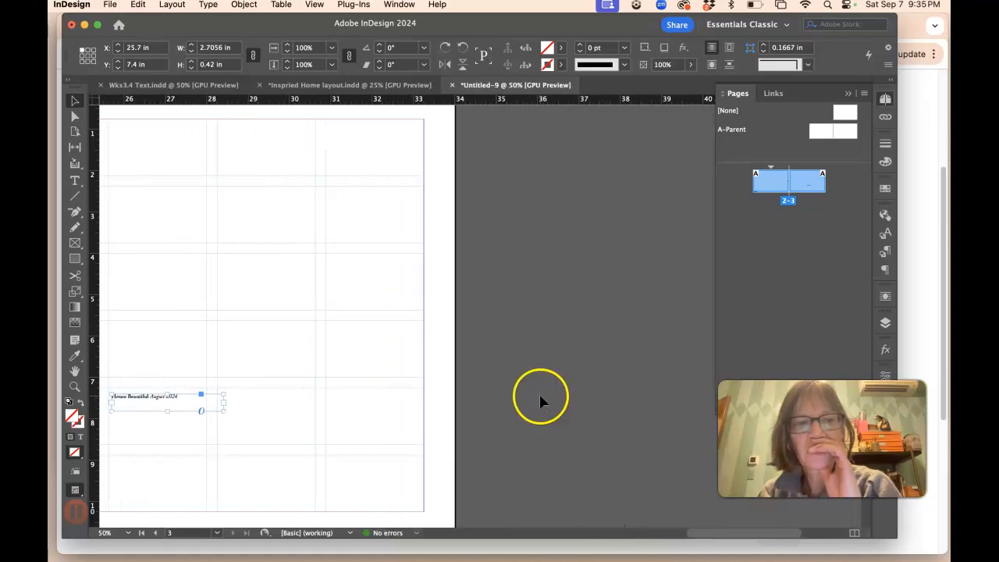
left_click_drag(176, 400, 376, 520)
scroll(431, 503, "down", 2)
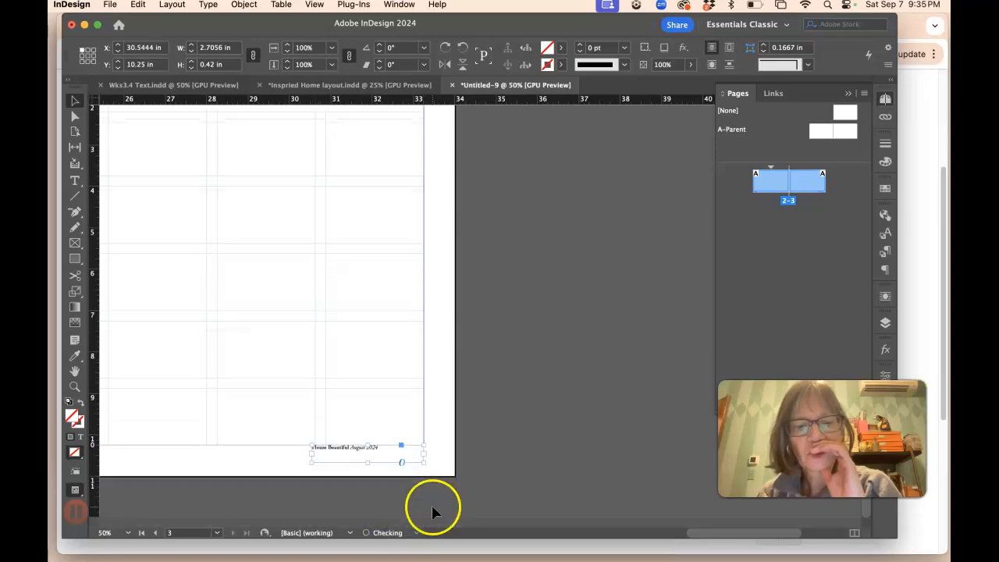
left_click_drag(365, 461, 366, 463)
Step: Right-align the footer text in the page 3 frame
left_click(75, 180)
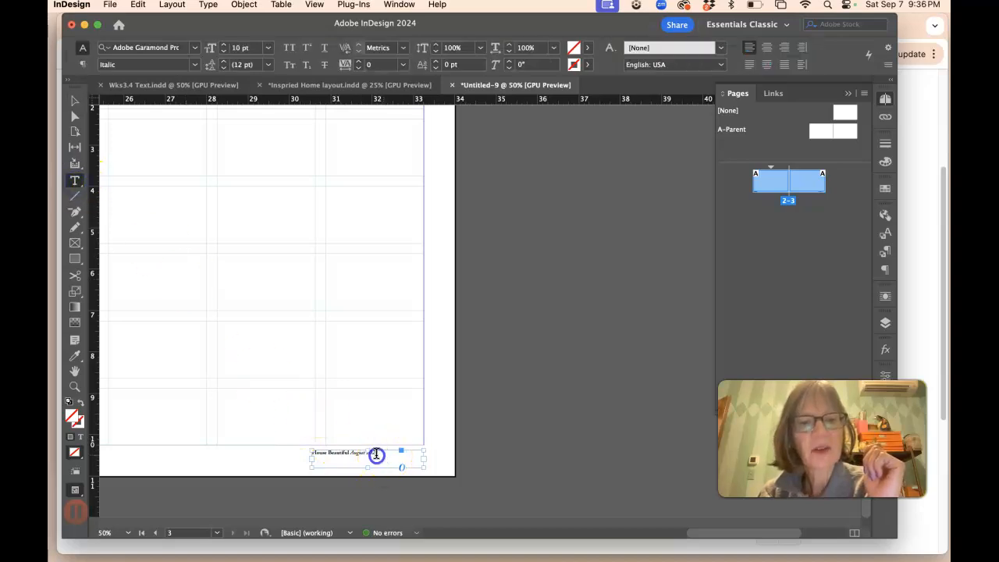
left_click_drag(376, 454, 311, 451)
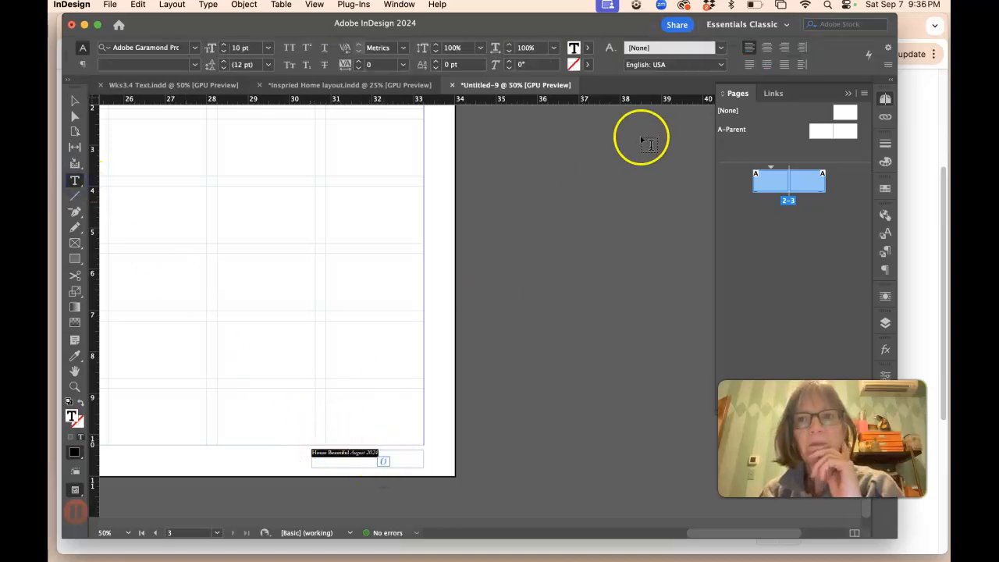
left_click(785, 48)
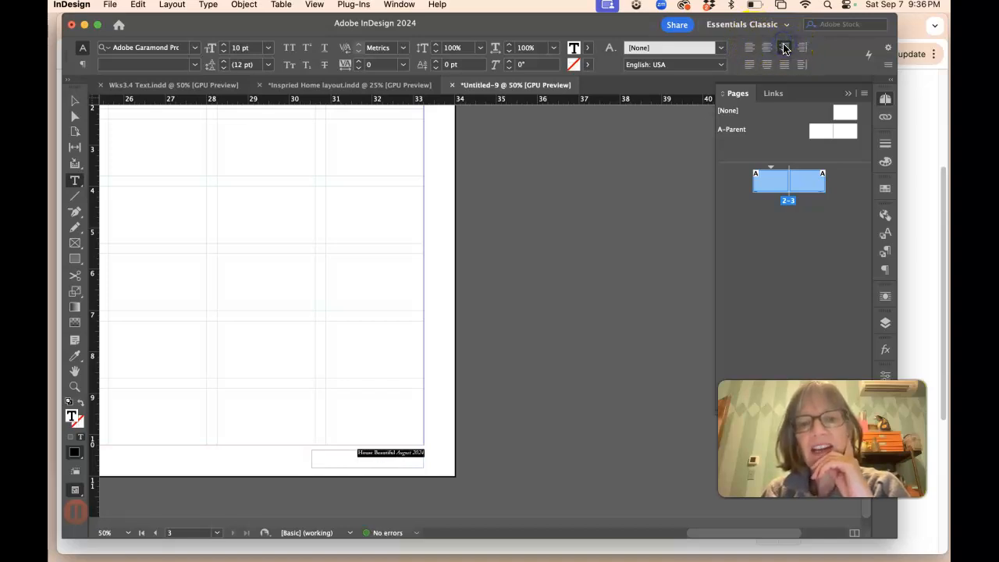
left_click(431, 445)
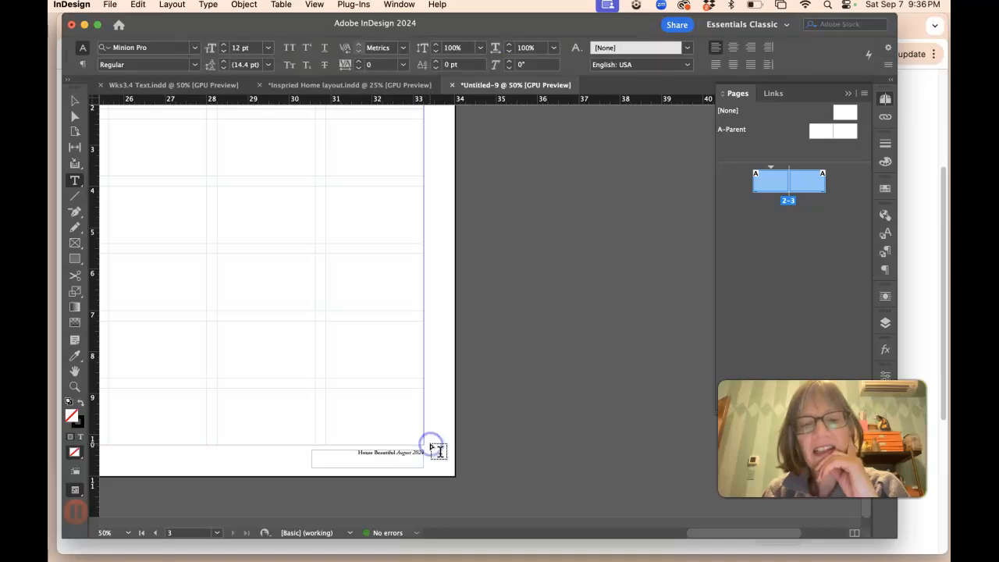
Step: Nudge the page 2 footer frame slightly downward to line up with the page 3 footer
scroll(438, 451, "left", 10)
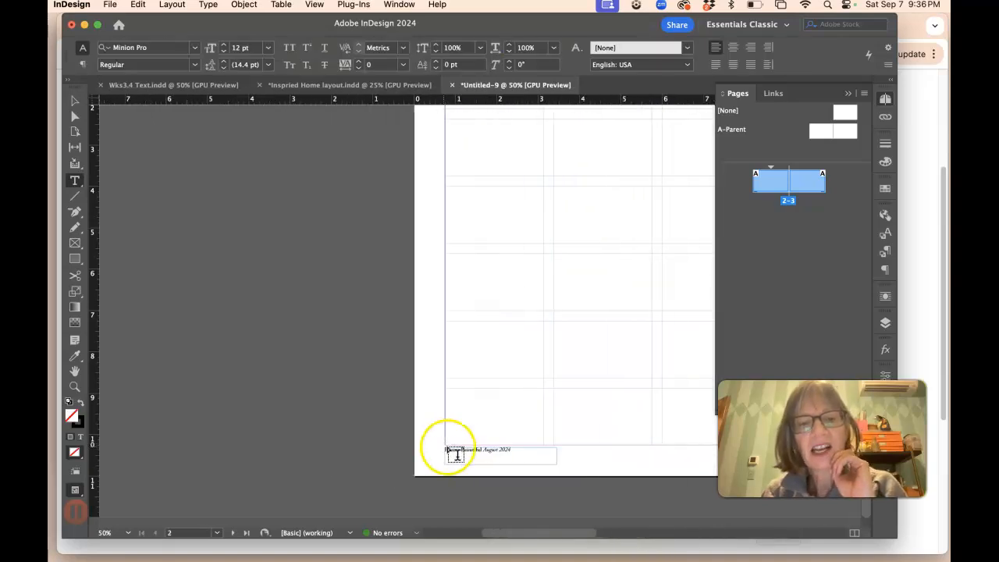
left_click(75, 101)
left_click_drag(484, 456, 485, 458)
scroll(498, 458, "right", 12)
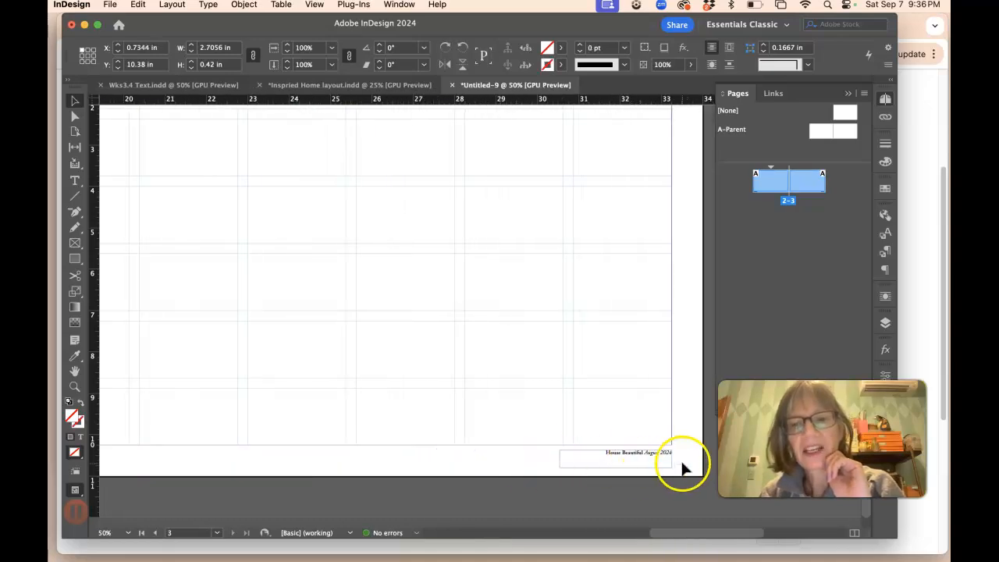
left_click(75, 181)
left_click(638, 449)
left_click_drag(607, 452, 660, 458)
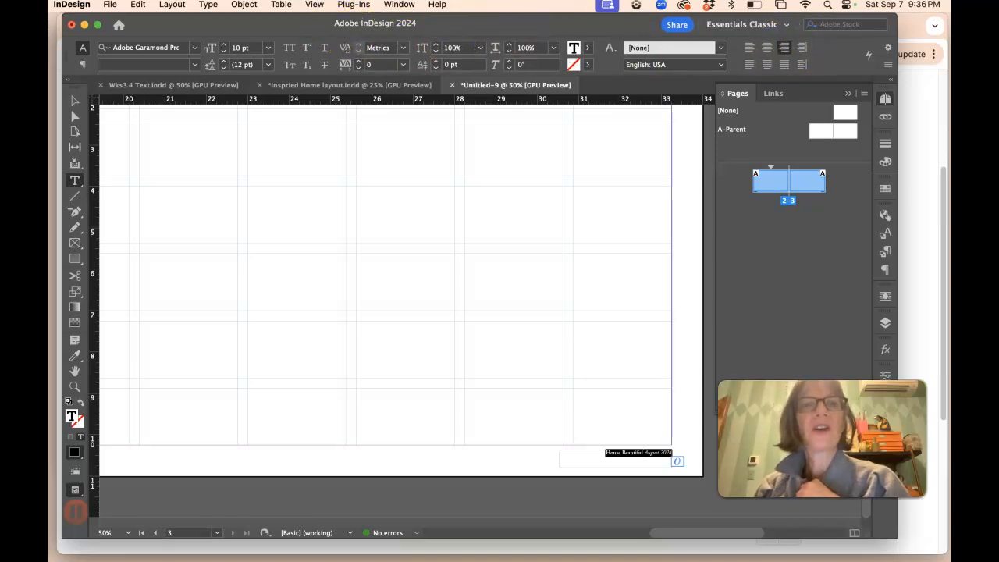
left_click(405, 6)
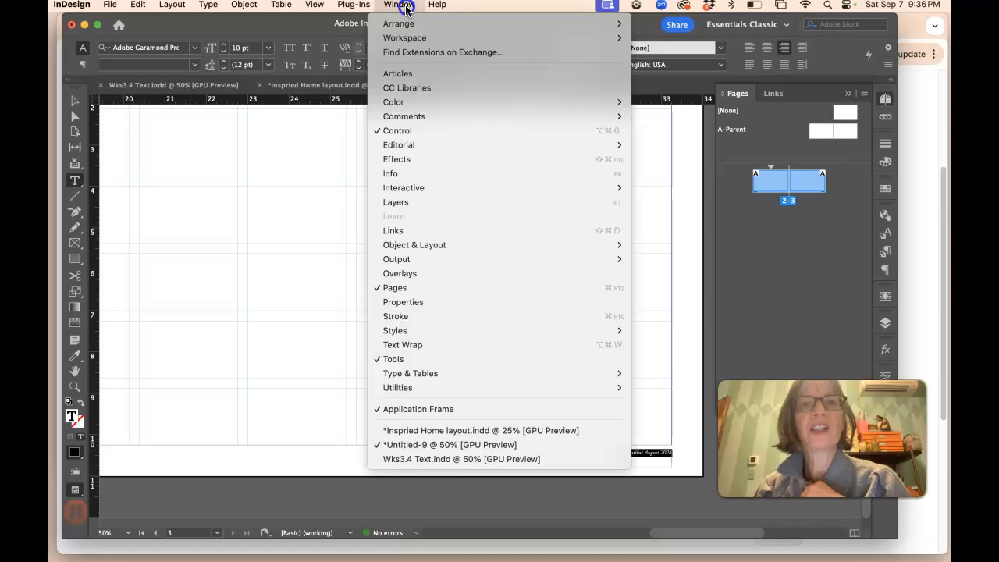
mouse_move(406, 37)
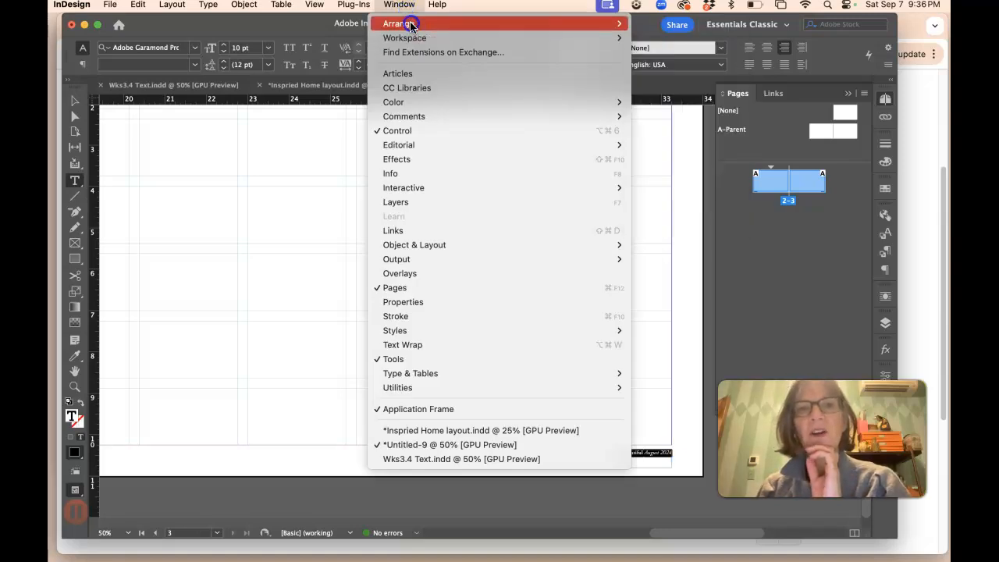
left_click(408, 9)
Step: Copy the title, subheading, author and photographer lines from the Wks3.4 Text document
left_click(709, 196)
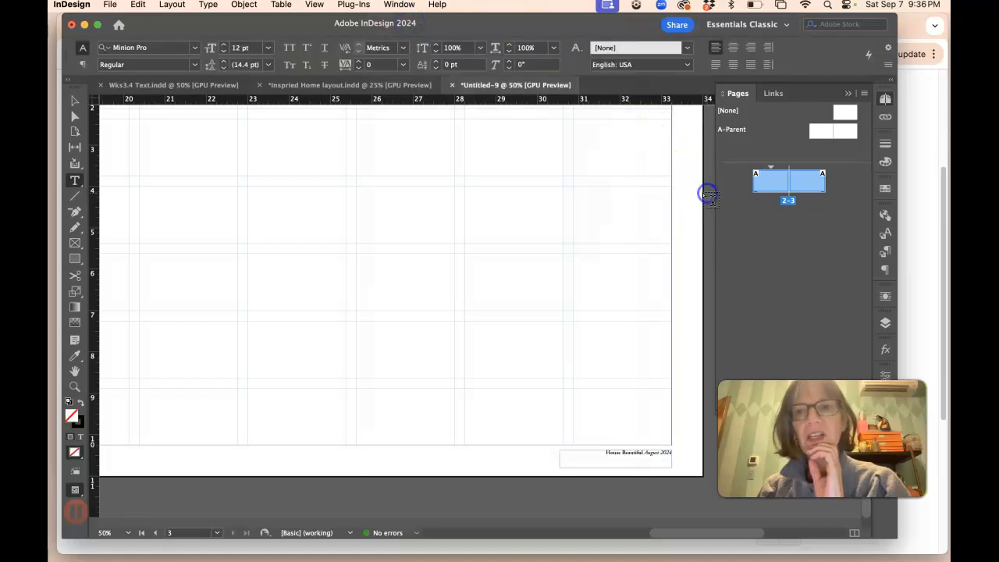
double_click(769, 188)
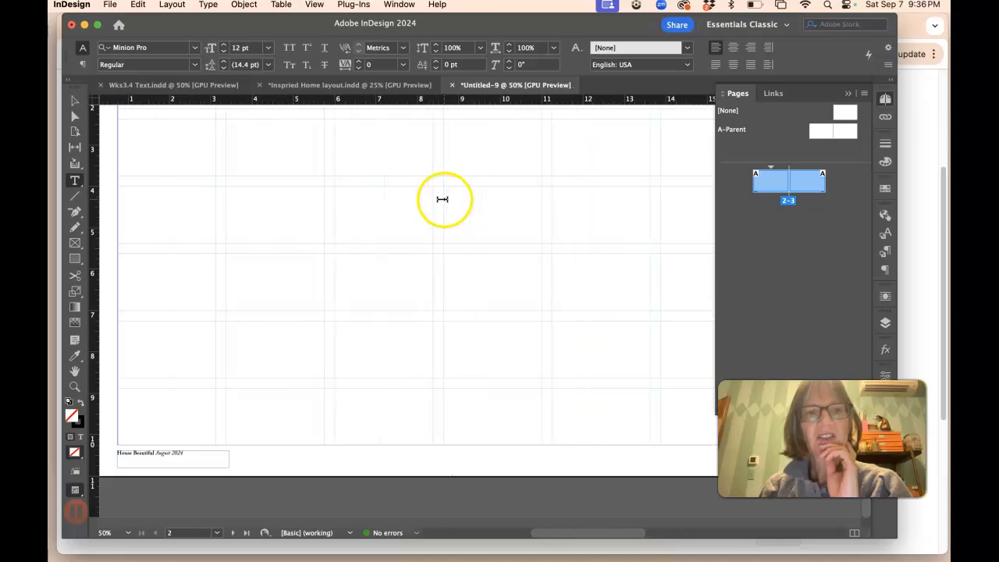
left_click(159, 86)
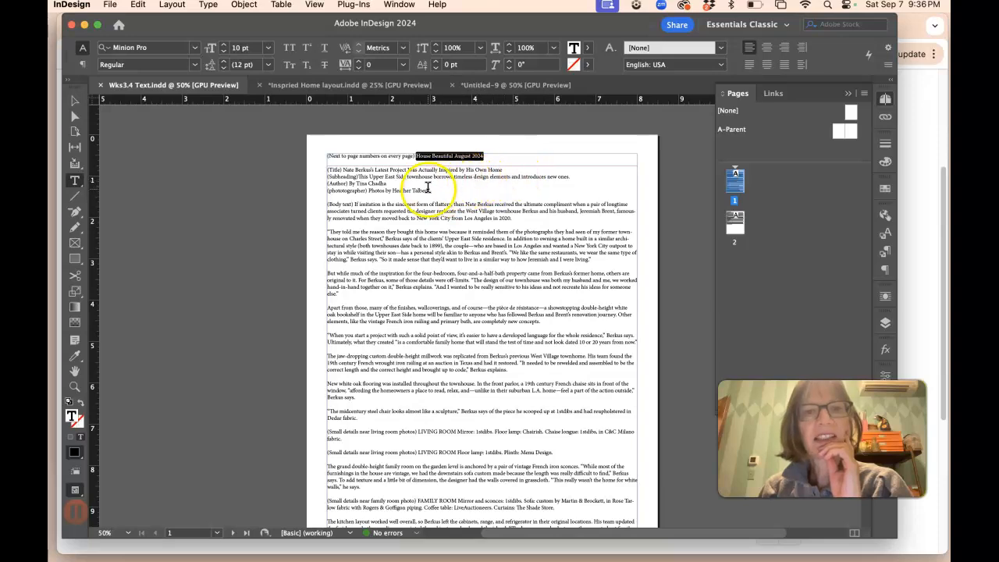
left_click_drag(432, 190, 315, 169)
key("super+c")
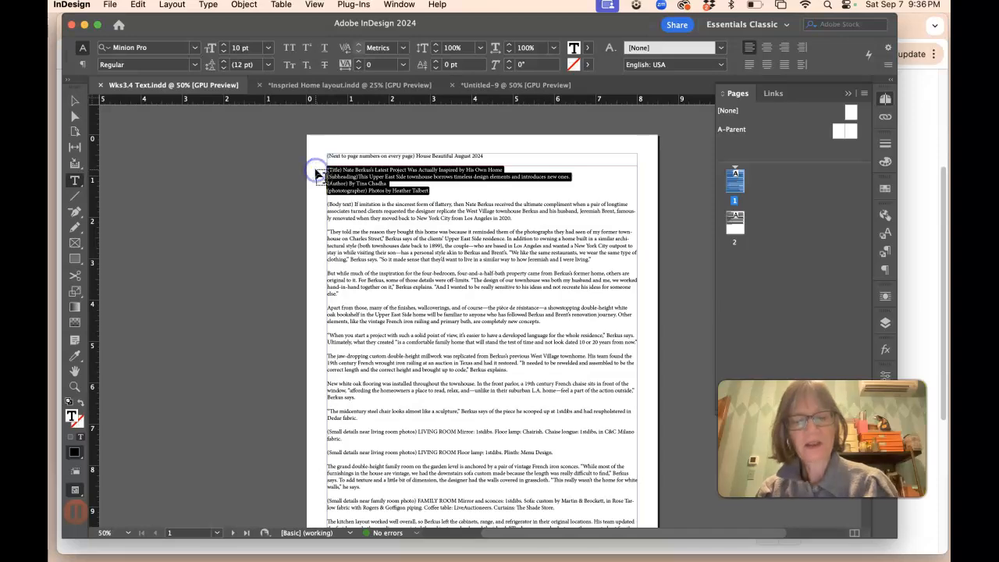
Step: Lock the large margin-sized frames on pages 2 and 3
left_click(449, 85)
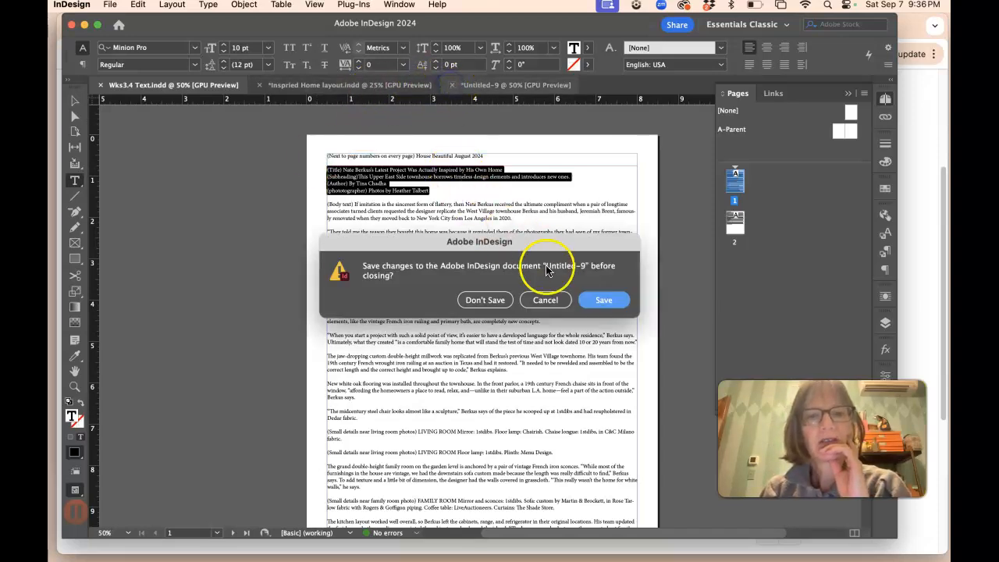
left_click(549, 300)
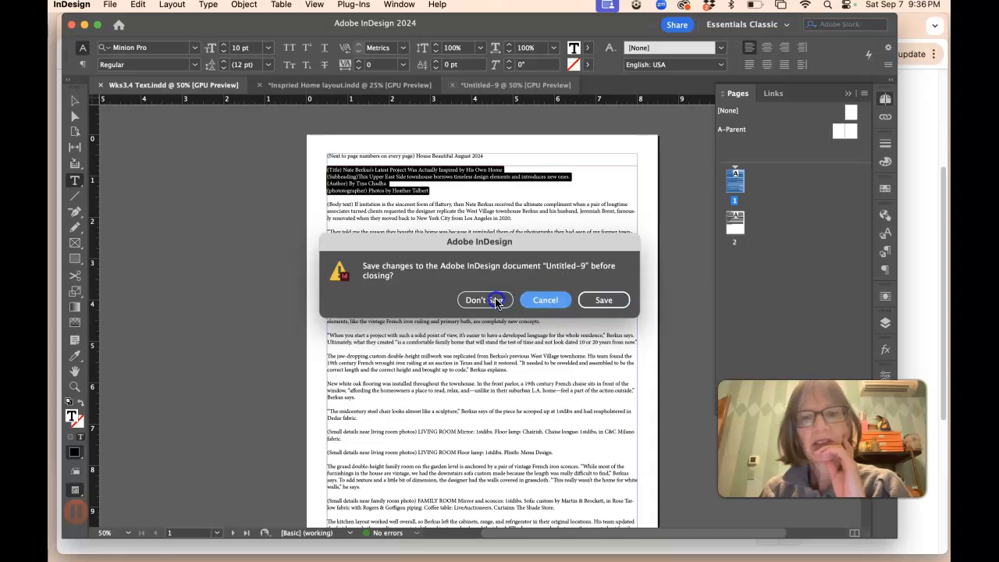
left_click(468, 84)
scroll(141, 136, "up", 4)
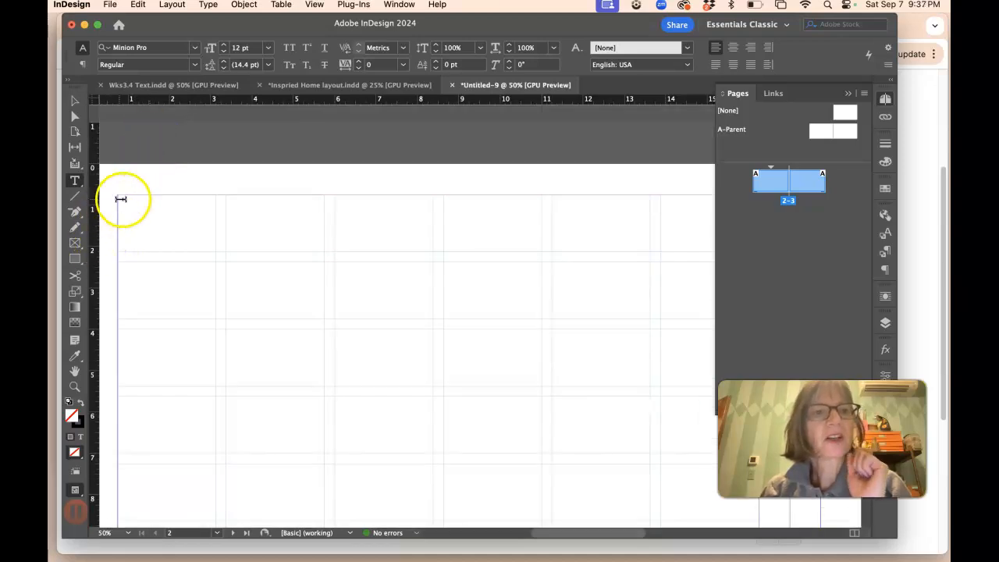
left_click(75, 101)
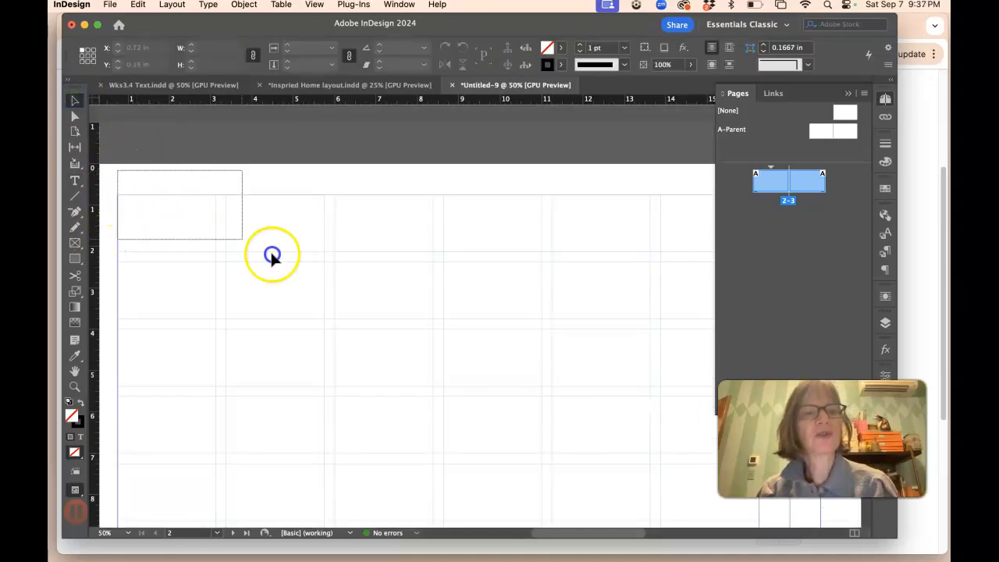
left_click_drag(272, 256, 340, 290)
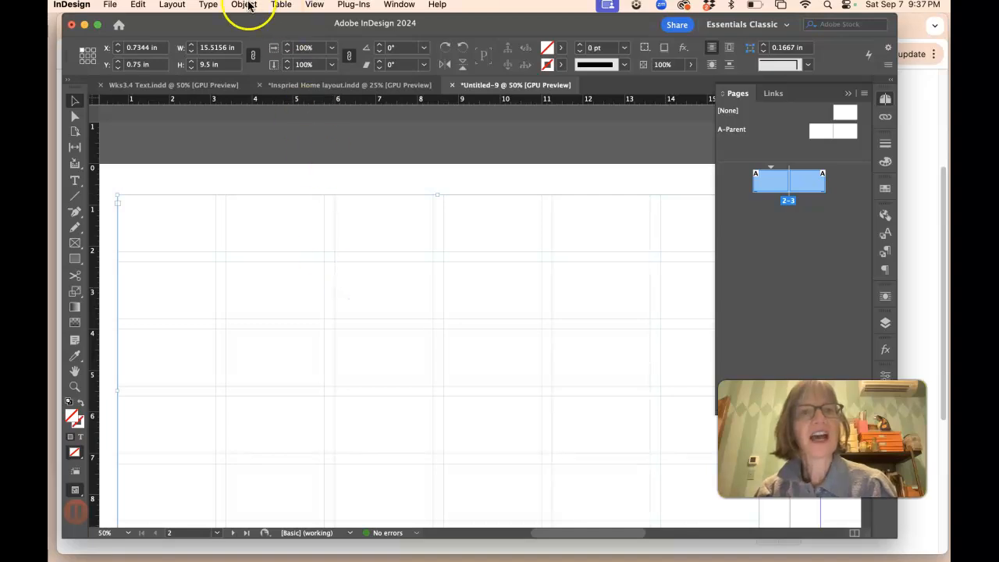
left_click(244, 4)
left_click(257, 116)
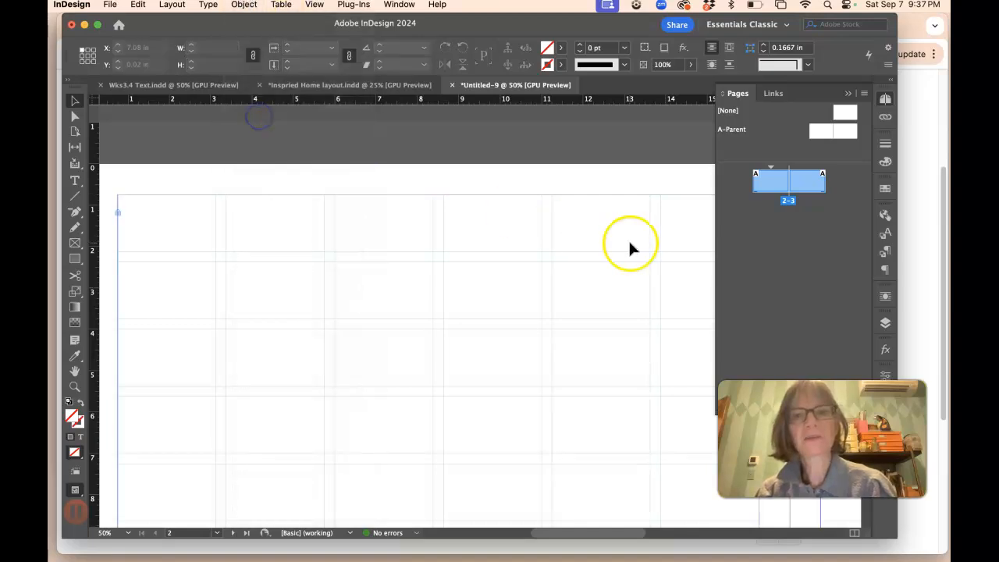
scroll(617, 234, "right", 10)
left_click(509, 276)
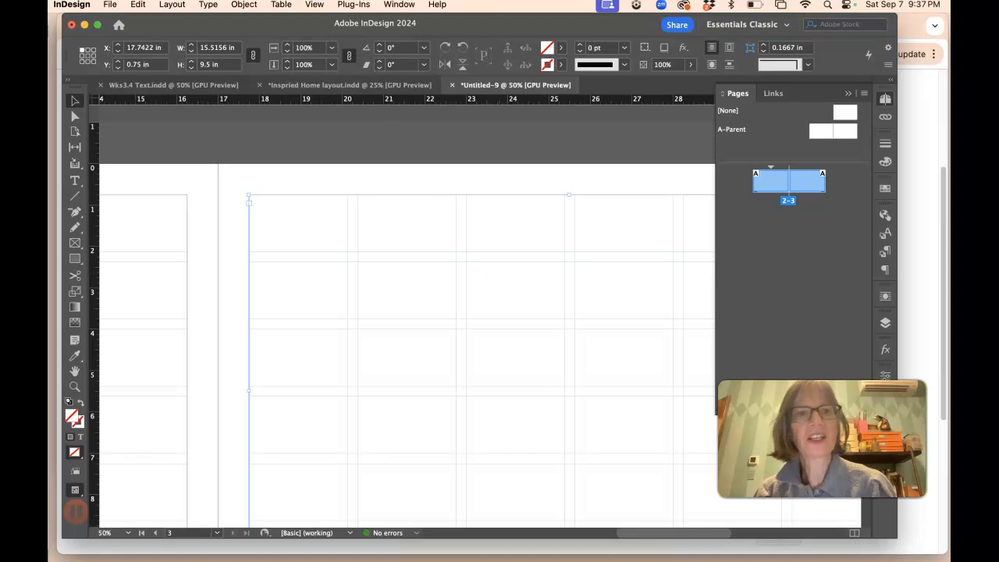
left_click(243, 5)
left_click(281, 116)
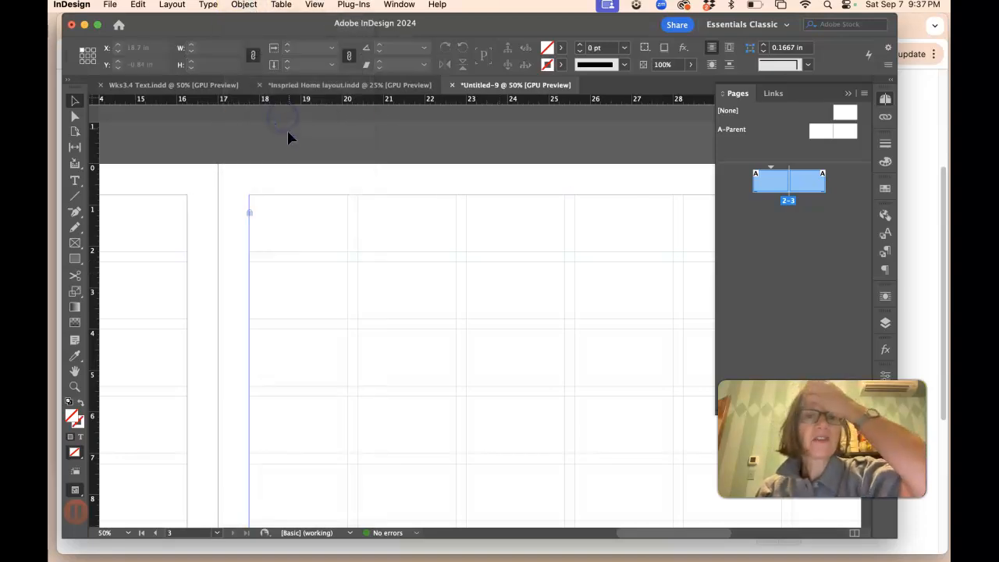
Step: Draw a text frame across the top of page 2's first three columns and paste the copied title lines into it
scroll(283, 135, "left", 10)
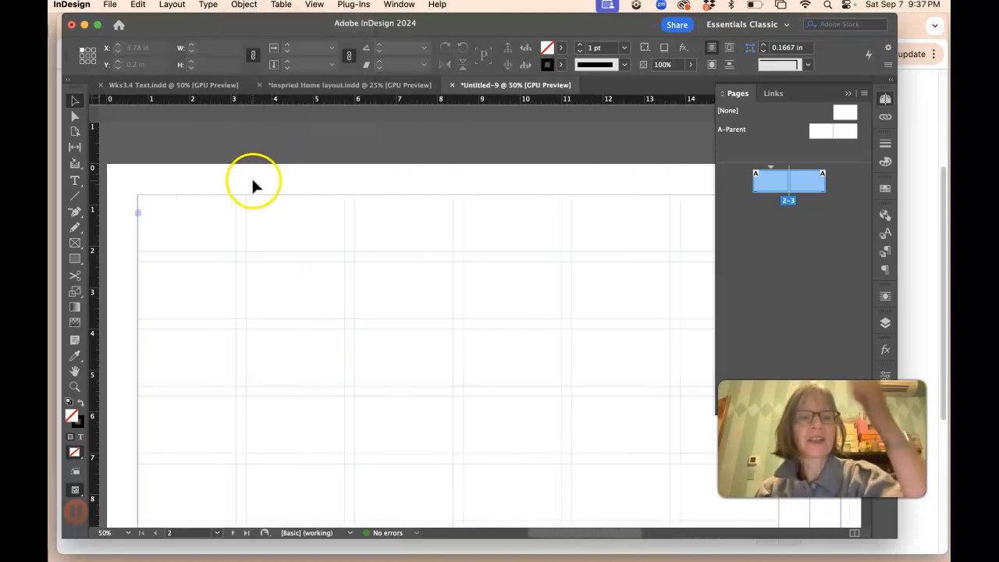
left_click(75, 180)
left_click(145, 201)
left_click_drag(145, 202, 495, 336)
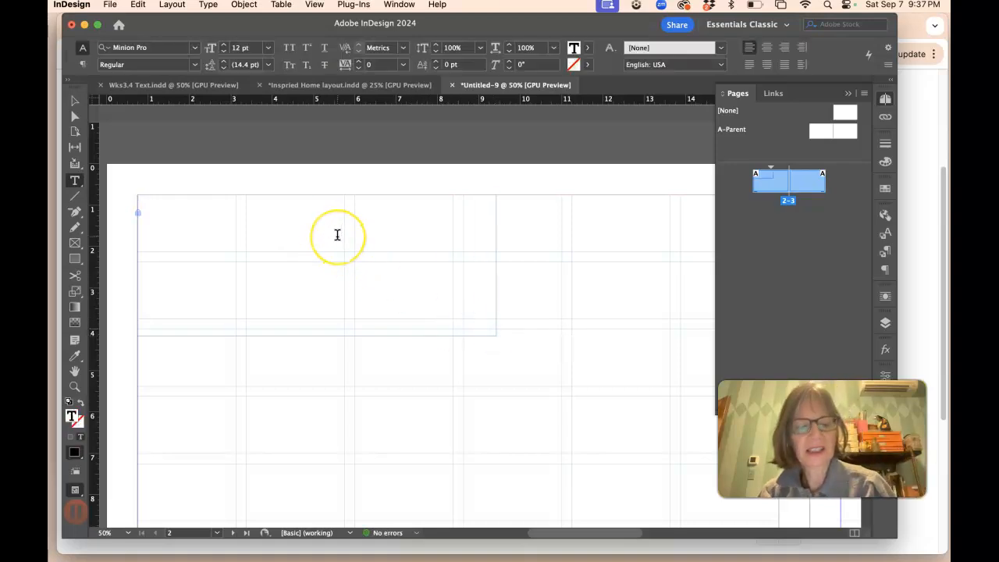
key("super+v")
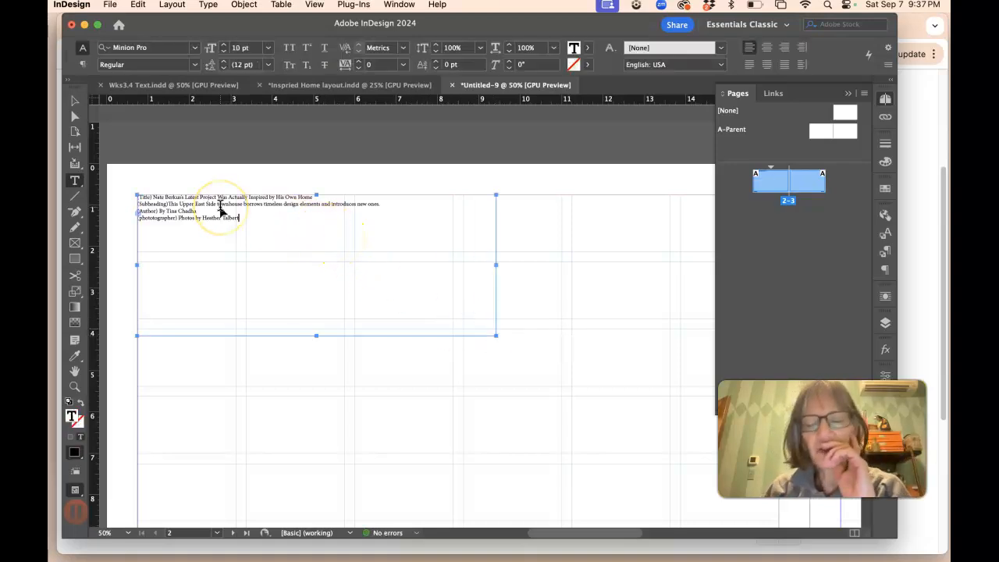
Step: Delete the '(photographer)' label from the photo credit line
key("super+1")
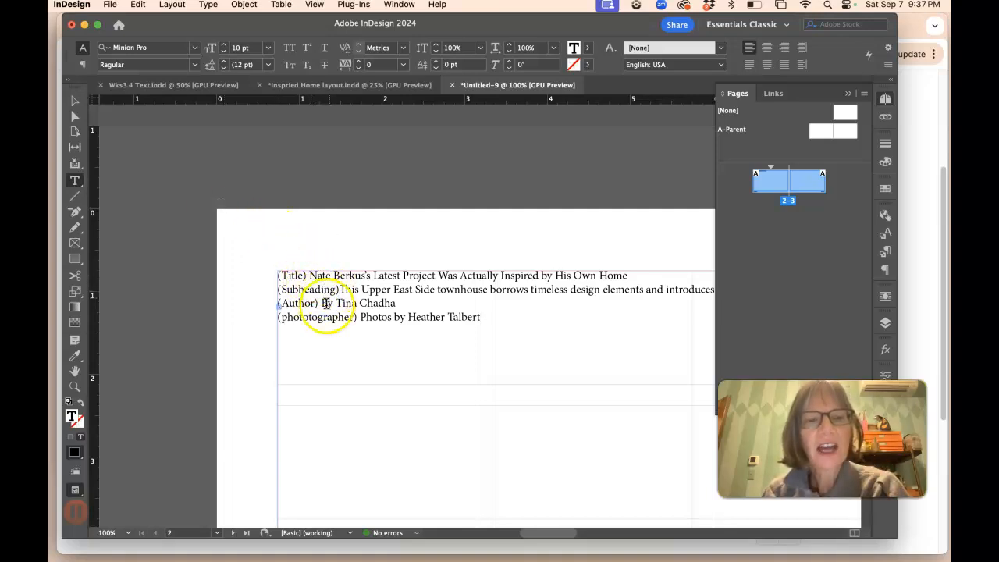
left_click_drag(359, 317, 262, 317)
key("BackSpace")
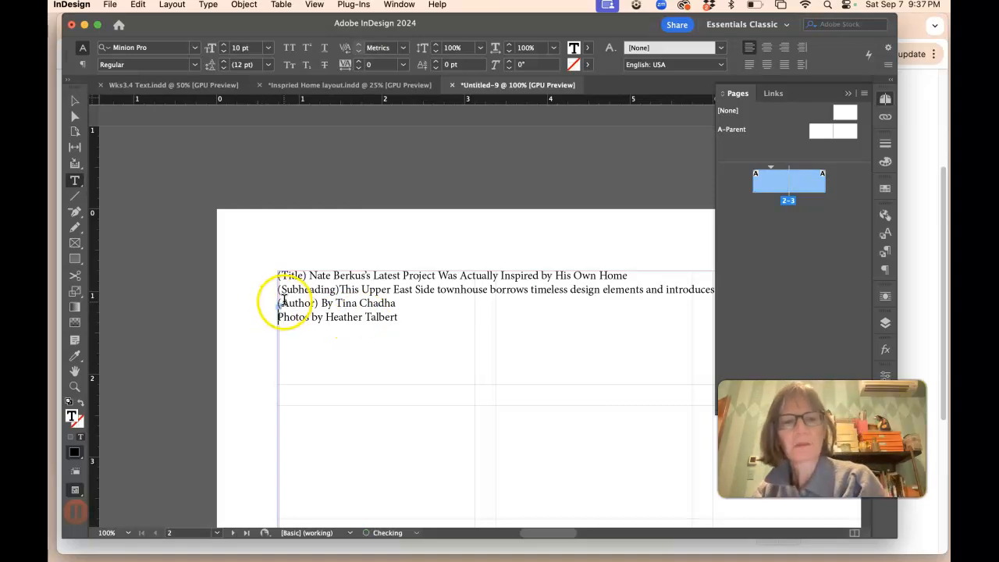
Step: Delete the (Author), (Subheading) and (Title) labels from the pasted lines
key("BackSpace")
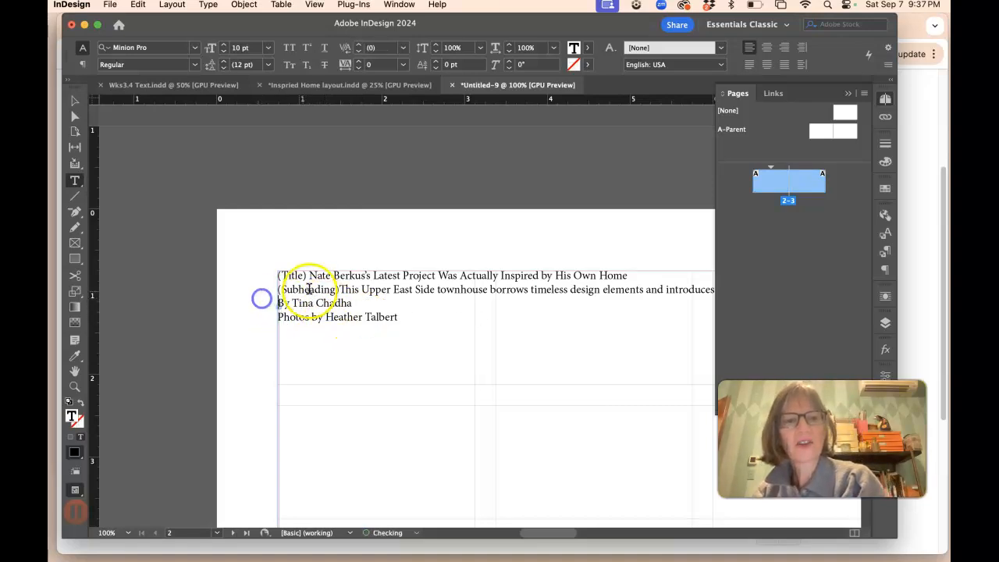
left_click_drag(338, 289, 263, 277)
key("BackSpace")
key("BackSpace")
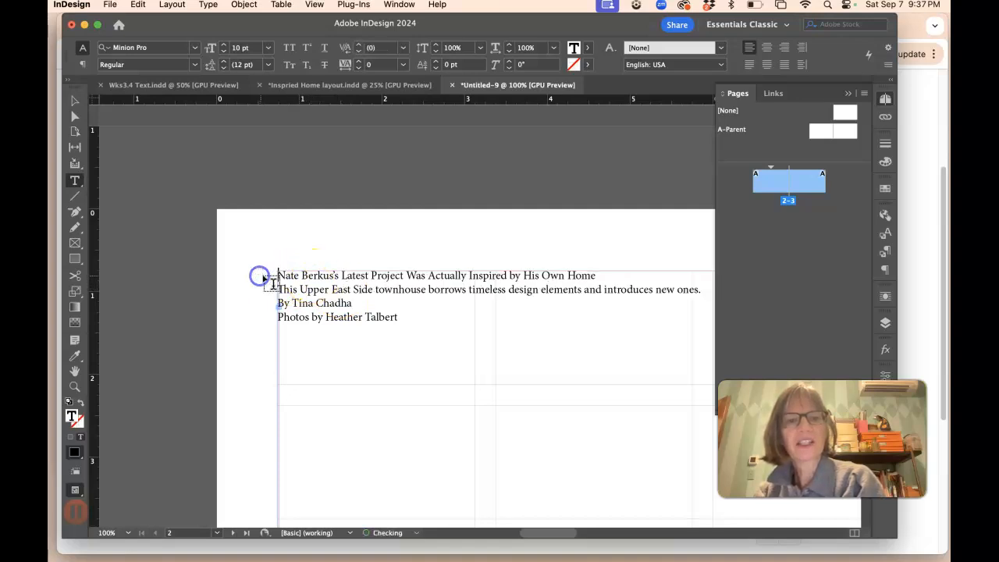
Step: Cut the title line and paste it into a new text frame drawn across the top of page 2
left_click_drag(596, 275, 280, 270)
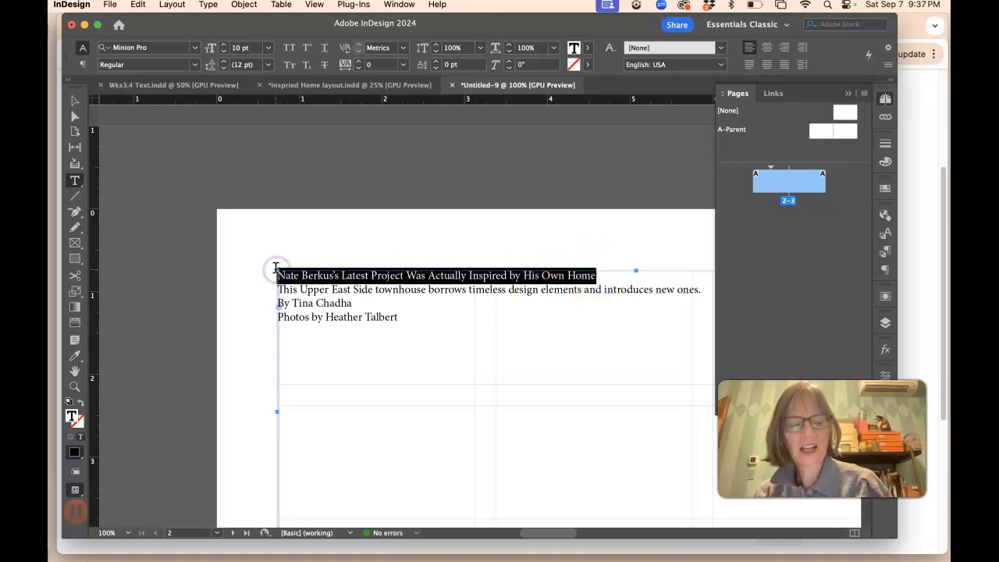
key("cmd+x")
left_click_drag(268, 230, 725, 330)
key("cmd+v")
left_click(608, 241)
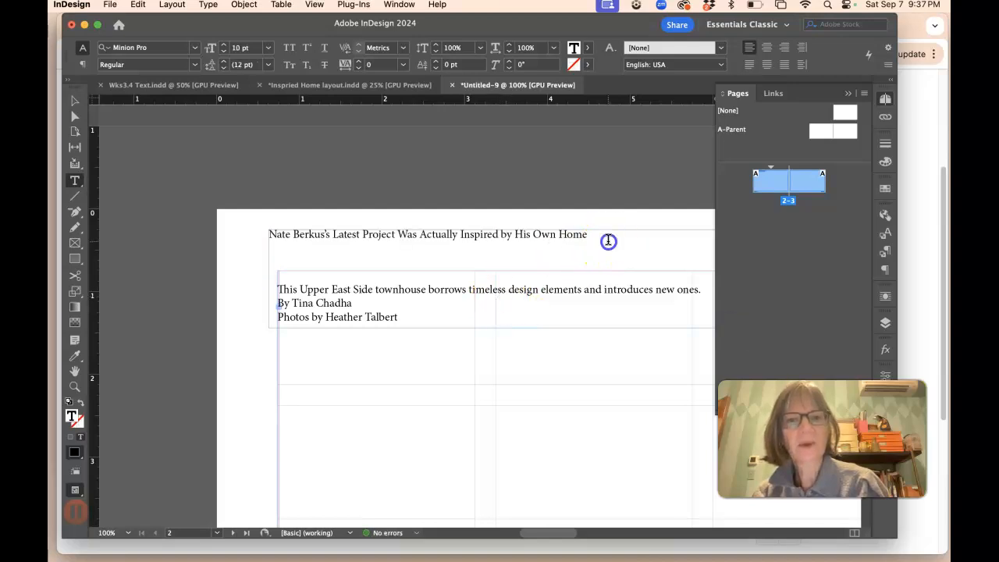
Step: Set the title's font to Arvo
left_click_drag(203, 242, 202, 235)
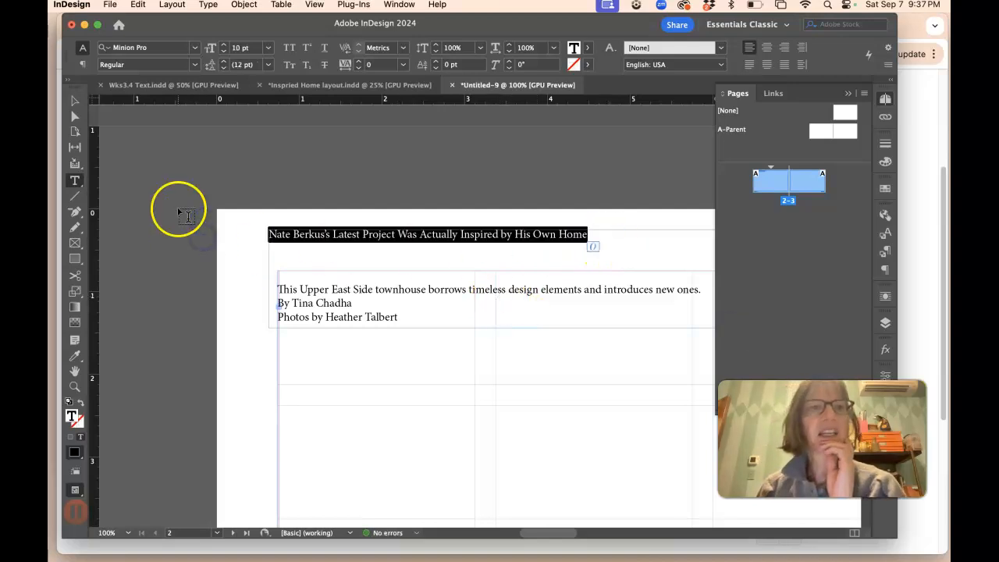
left_click(193, 48)
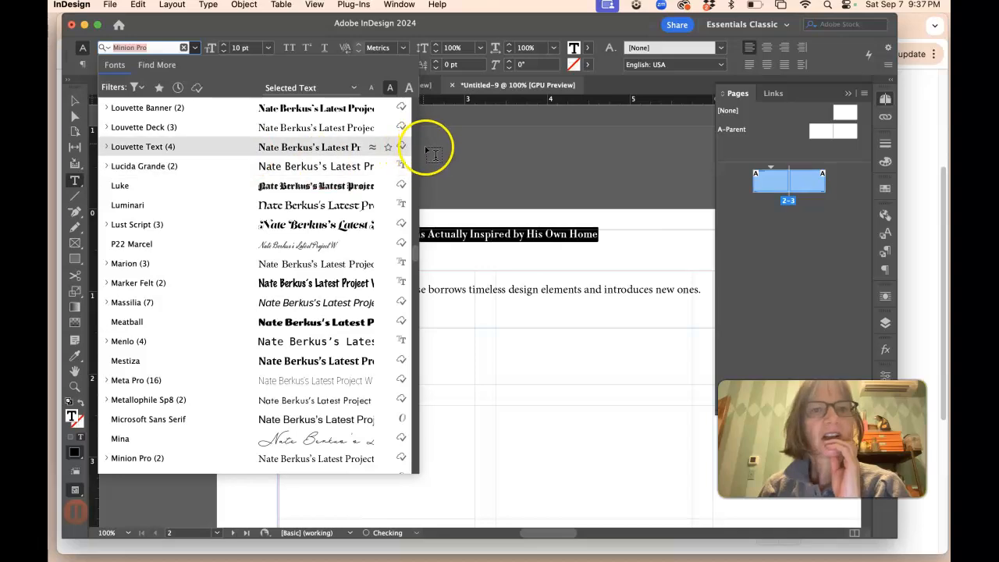
left_click_drag(415, 257, 412, 198)
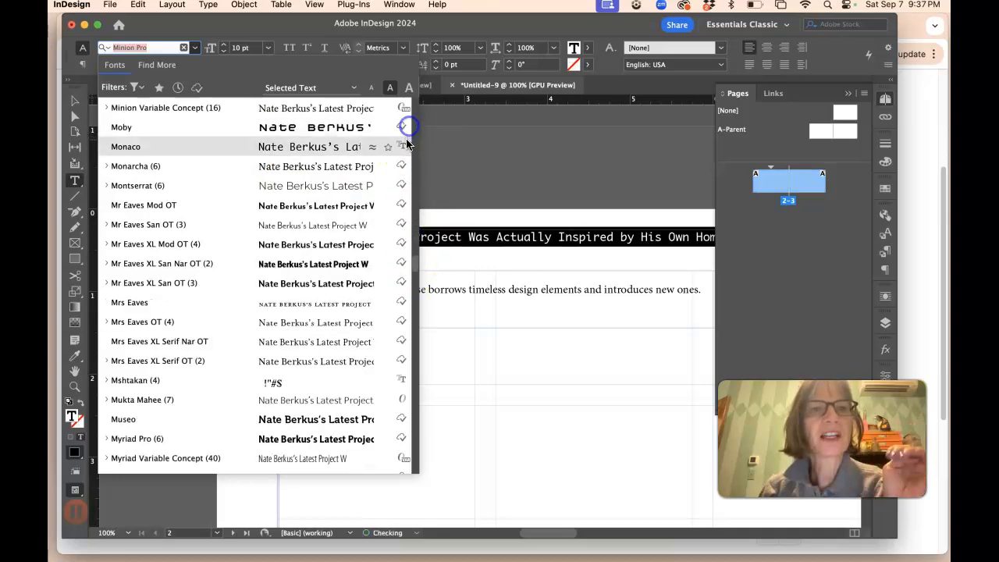
scroll(406, 257, "down", 3)
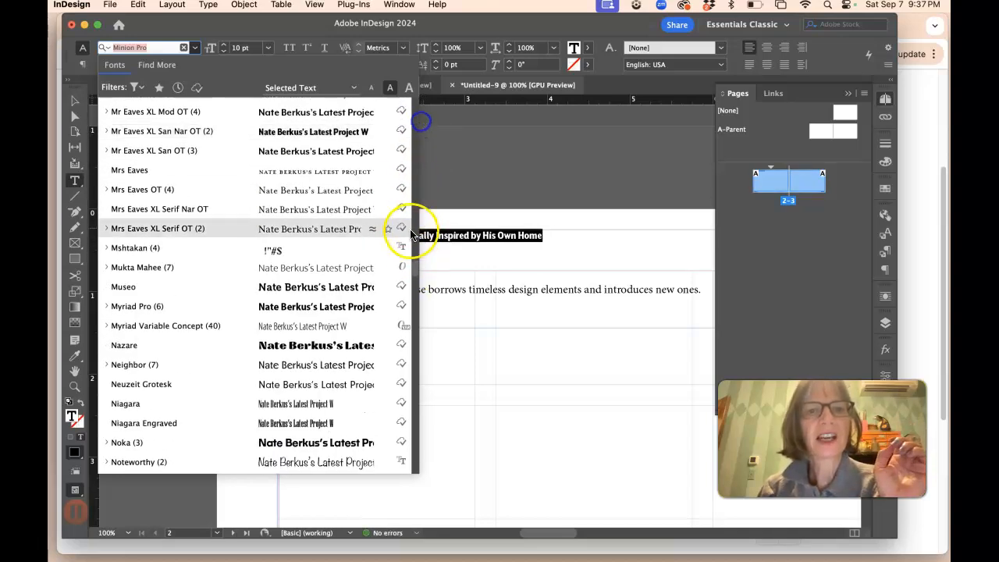
left_click_drag(410, 261, 412, 87)
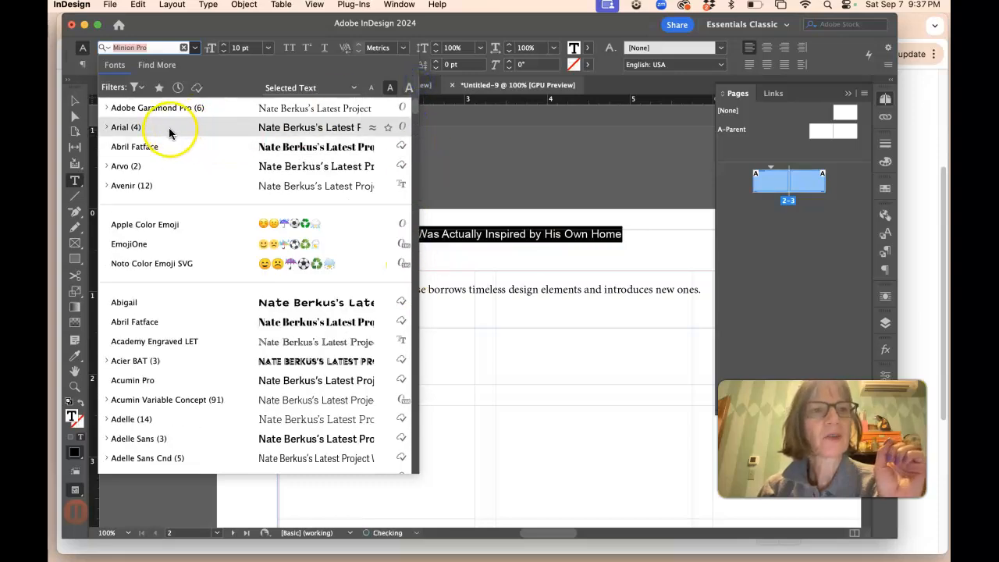
left_click(135, 168)
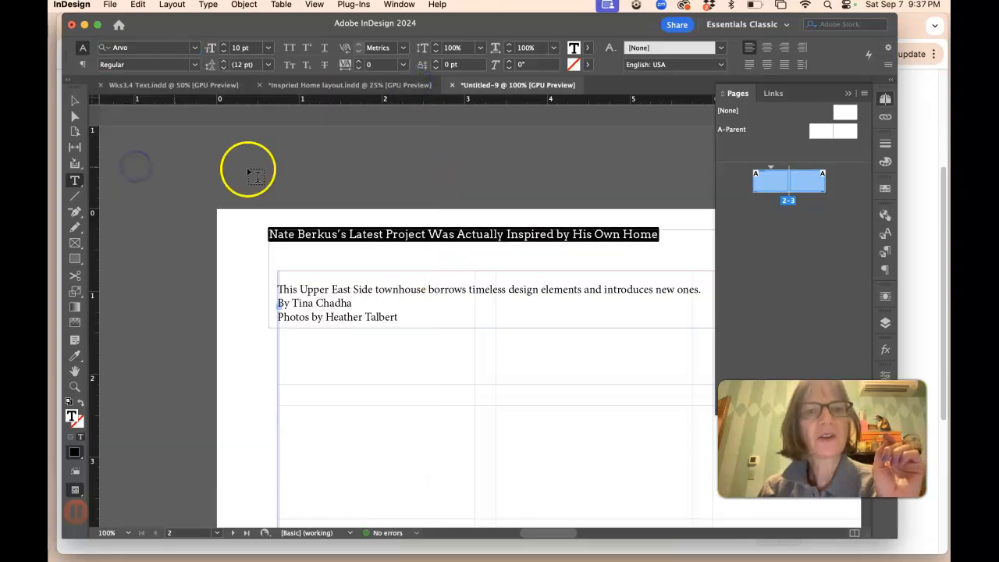
left_click(397, 237)
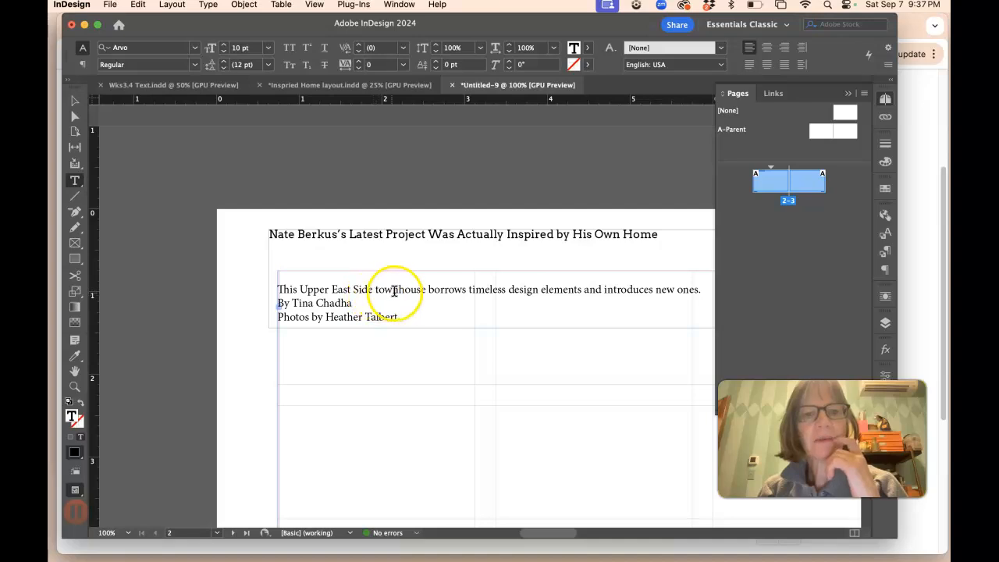
key("End")
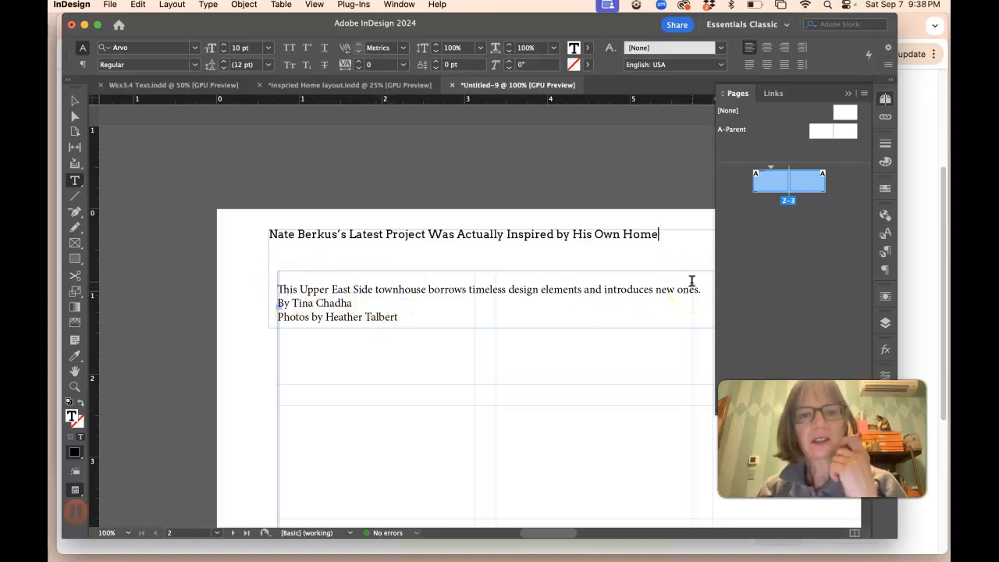
left_click(376, 235)
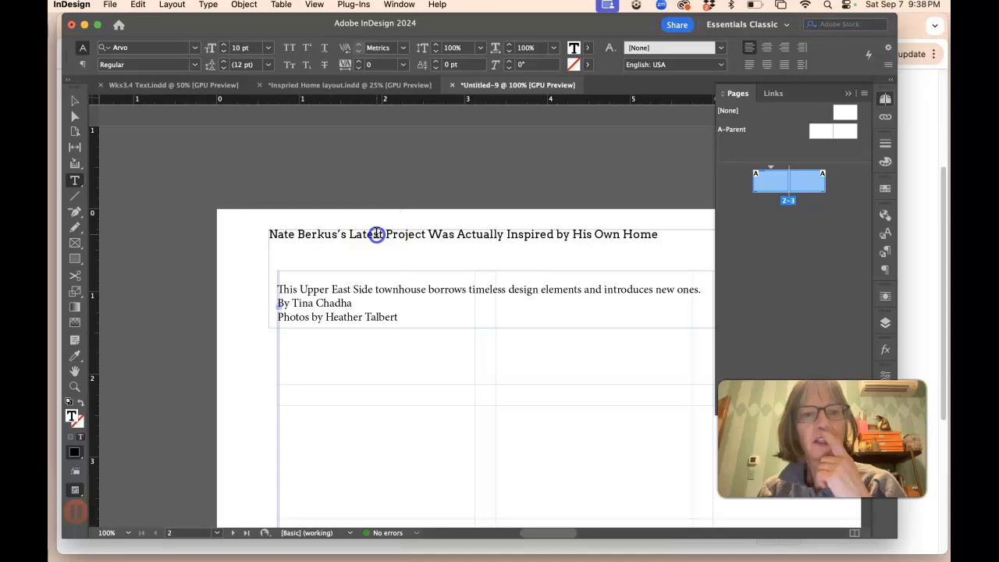
Step: Copy the 'Inspired Home' heading from the Inspried Home layout document and paste it over the title text
left_click(316, 85)
scroll(382, 202, "up", 5)
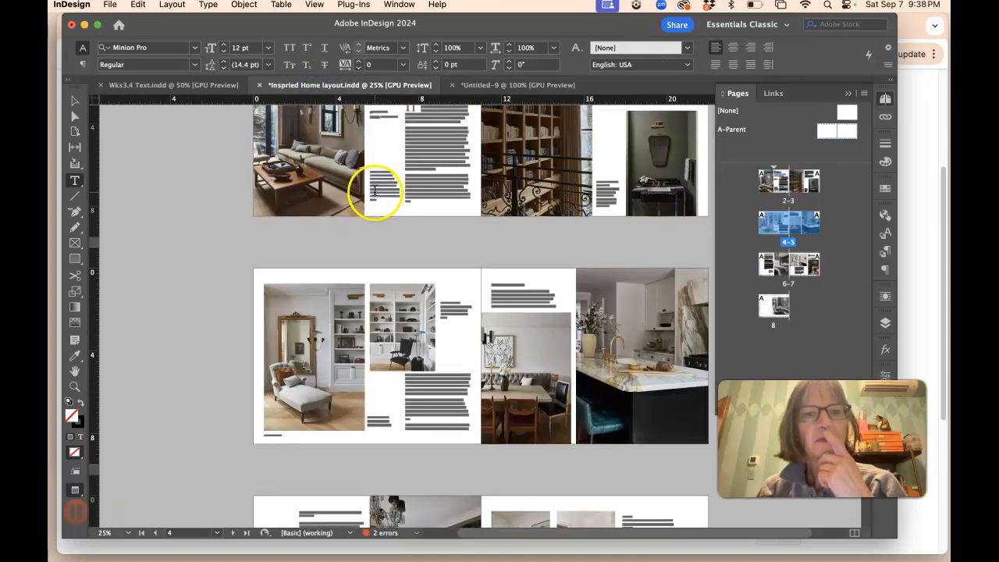
left_click_drag(422, 171, 256, 175)
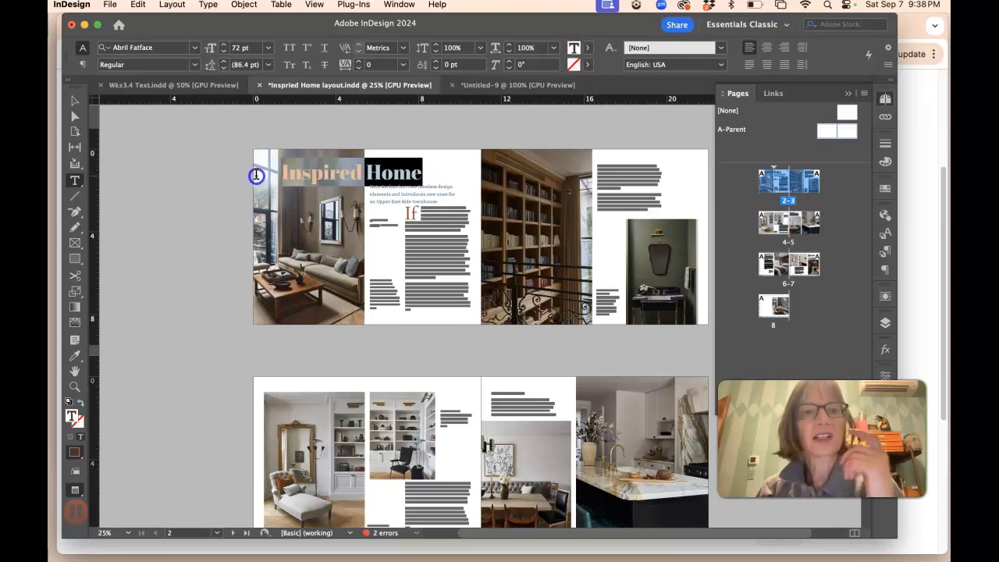
left_click(500, 84)
left_click_drag(276, 227, 753, 247)
key("super+v")
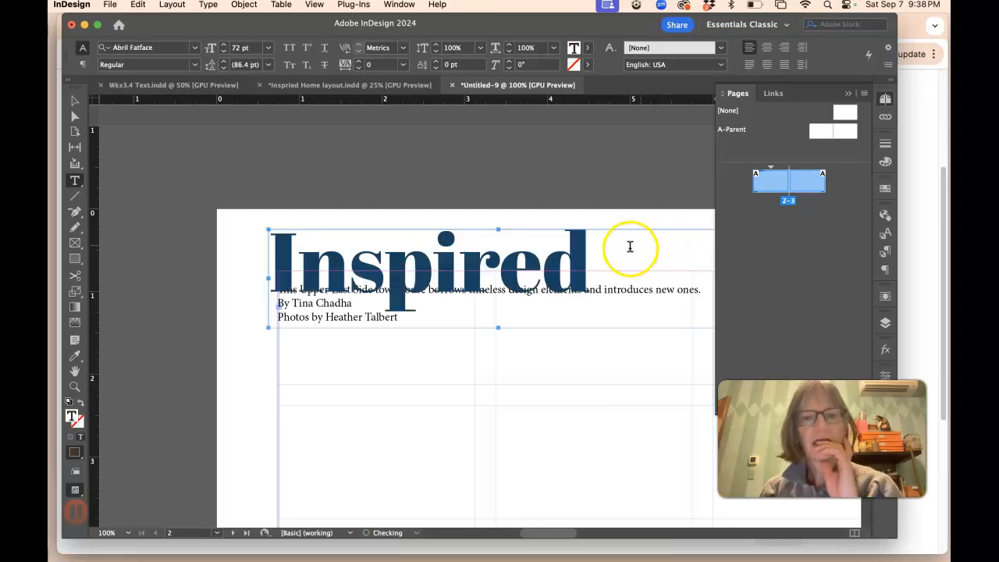
Step: Widen the title frame so 'Inspired Home' fits on one line and move it lower on the page
left_click(75, 100)
scroll(591, 316, "right", 10)
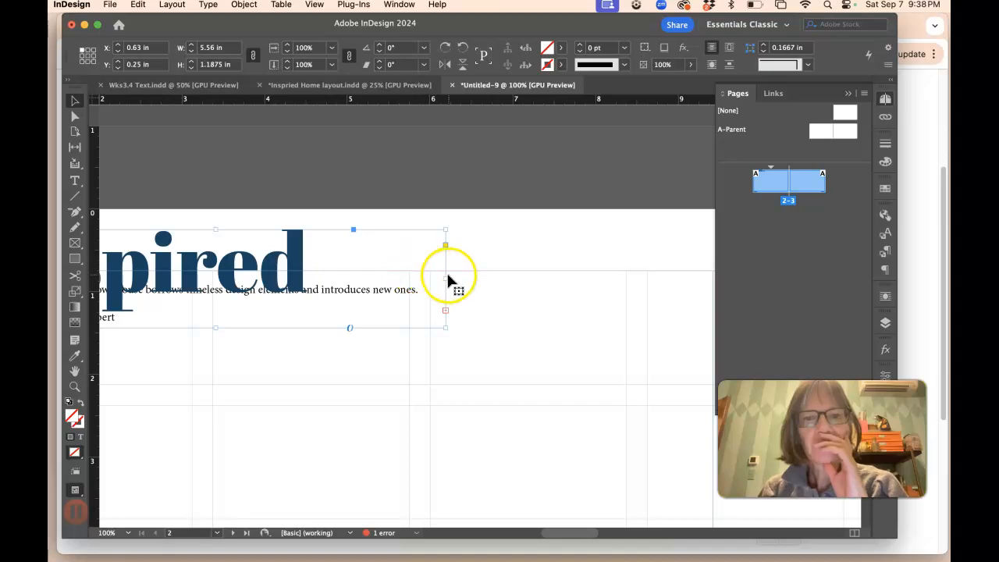
left_click_drag(446, 276, 705, 275)
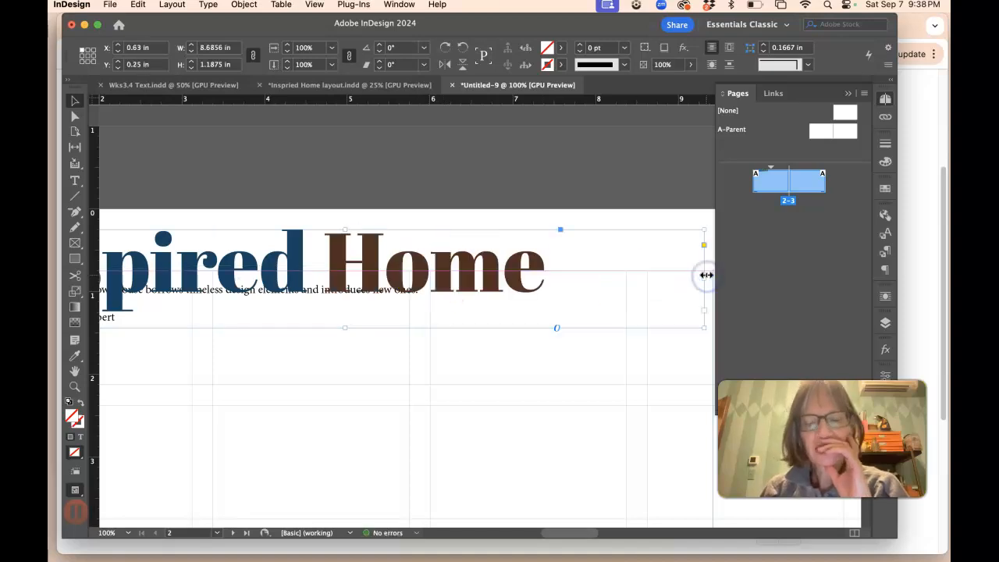
key("super+minus")
left_click_drag(457, 217, 470, 311)
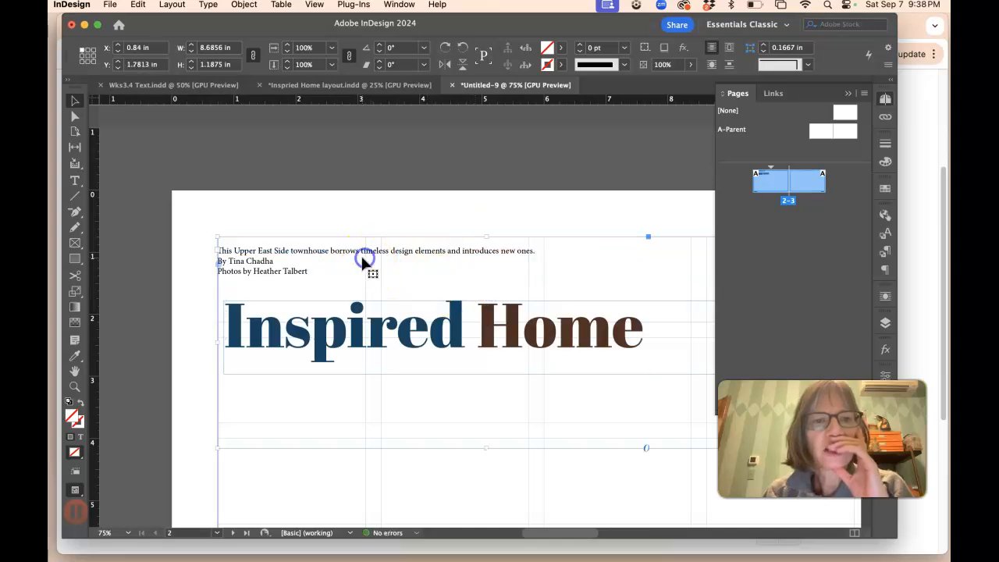
Step: Cut the subheading line and paste it into a new text frame drawn lower on page 2
left_click(75, 180)
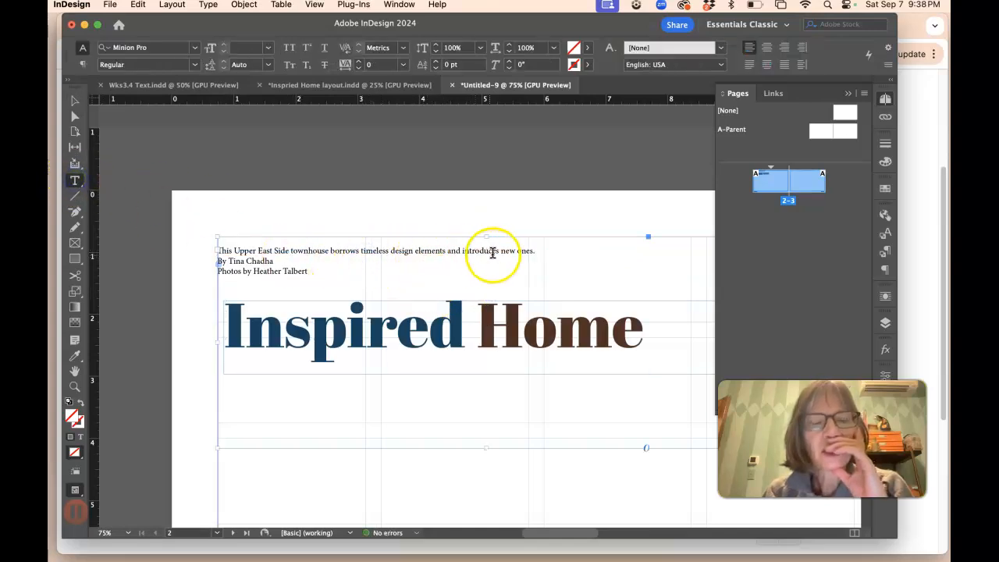
left_click_drag(536, 250, 205, 241)
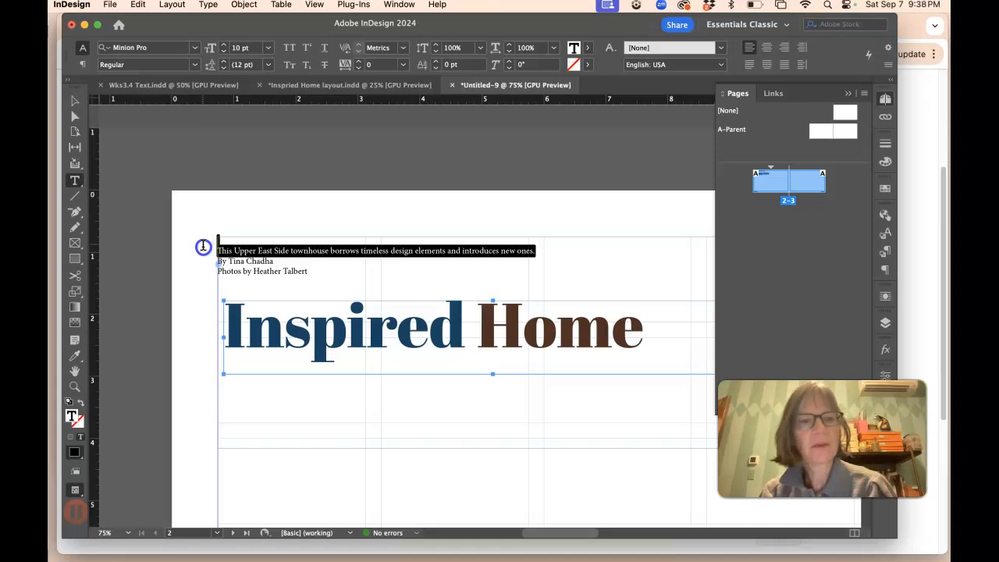
key("super+x")
left_click_drag(224, 463, 570, 513)
key("super+v")
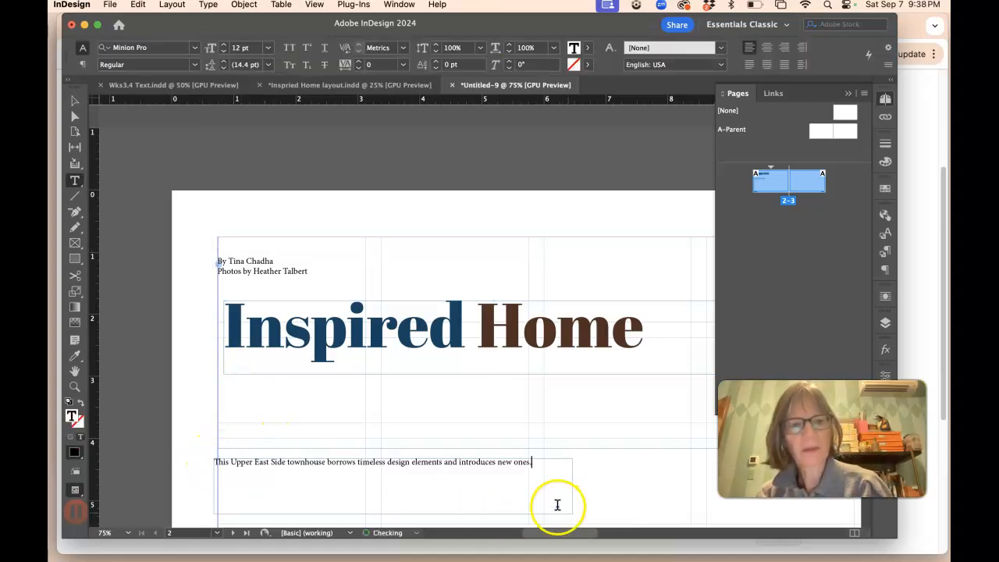
Step: Resize the remaining frame down to fit just the author and photographer credit lines
left_click_drag(308, 272, 222, 255)
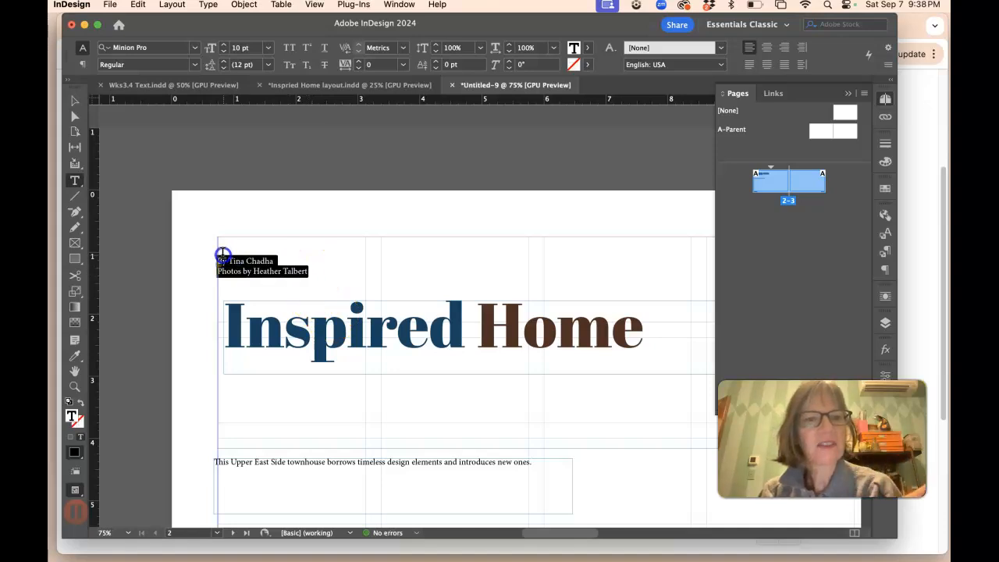
left_click(72, 100)
left_click(426, 258)
left_click_drag(630, 297, 508, 260)
left_click_drag(637, 420, 257, 278)
left_click_drag(179, 237, 298, 262)
left_click(75, 180)
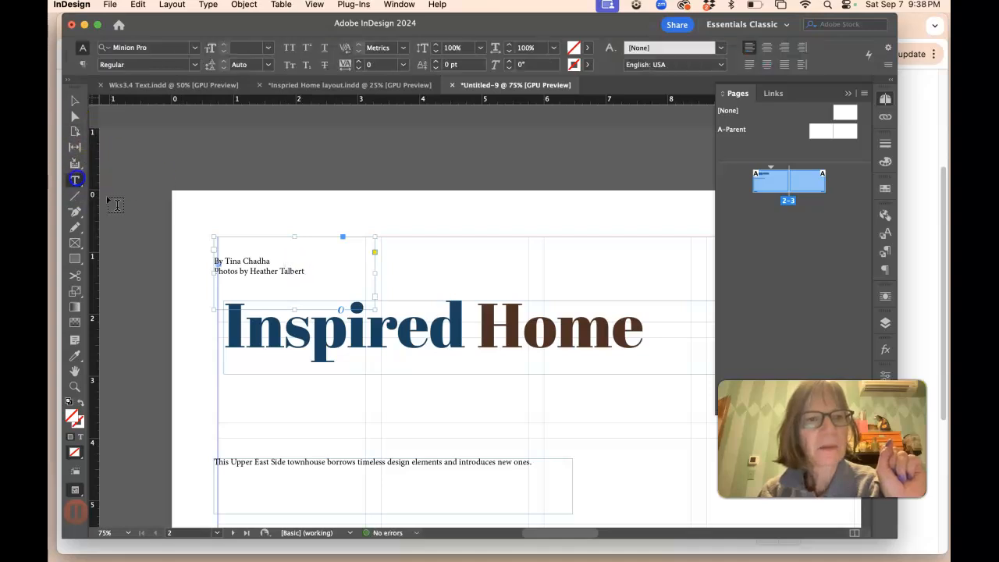
left_click(212, 235)
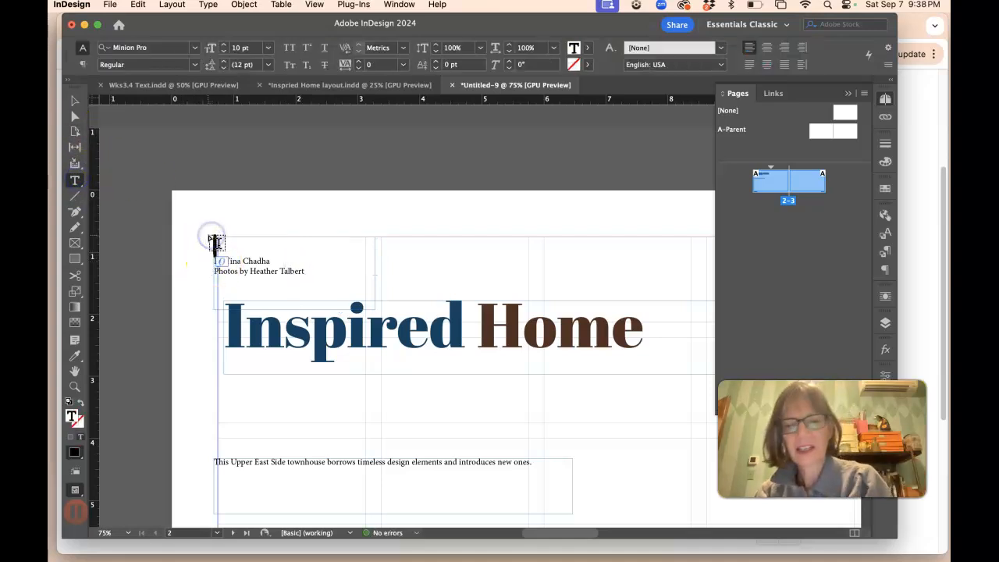
Step: Rearrange the frames, moving the credits lower right, the title back to the top and the subheading beneath it
left_click(75, 100)
left_click_drag(265, 251, 681, 438)
left_click_drag(501, 319, 498, 295)
left_click_drag(480, 466, 491, 344)
key("super+minus")
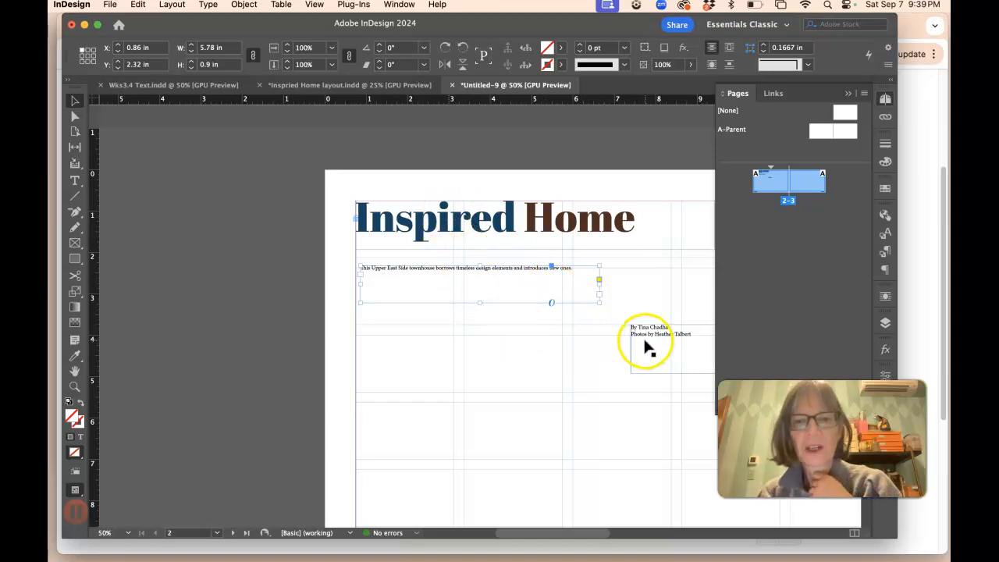
Step: Shift the subheading frame right so it starts in the third column of page 2
left_click_drag(445, 285, 658, 288)
left_click_drag(647, 330, 643, 327)
left_click(439, 179)
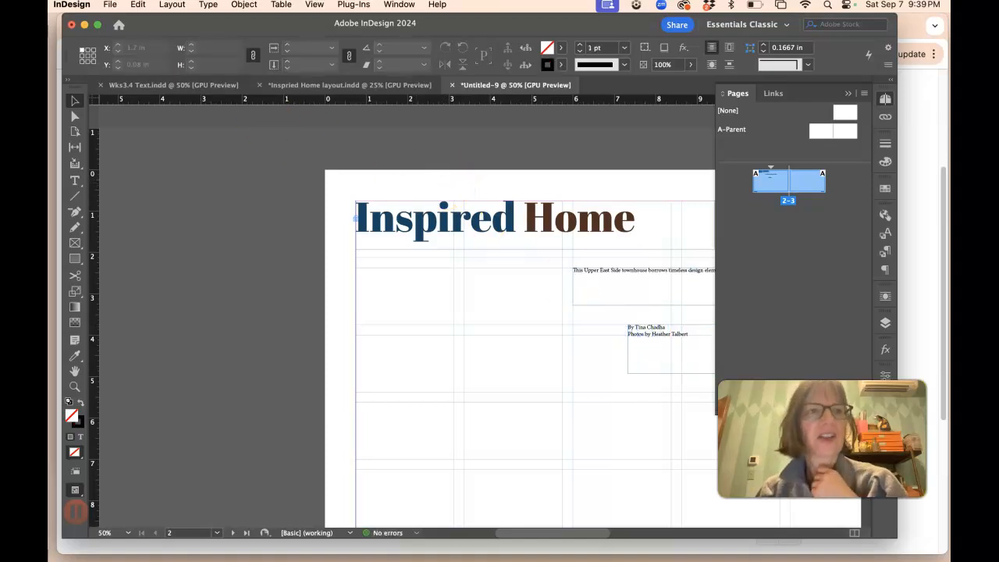
Step: Place 1A Family Room.jpg as a full-height image about 7.6 in wide on the left of page 2
left_click(112, 6)
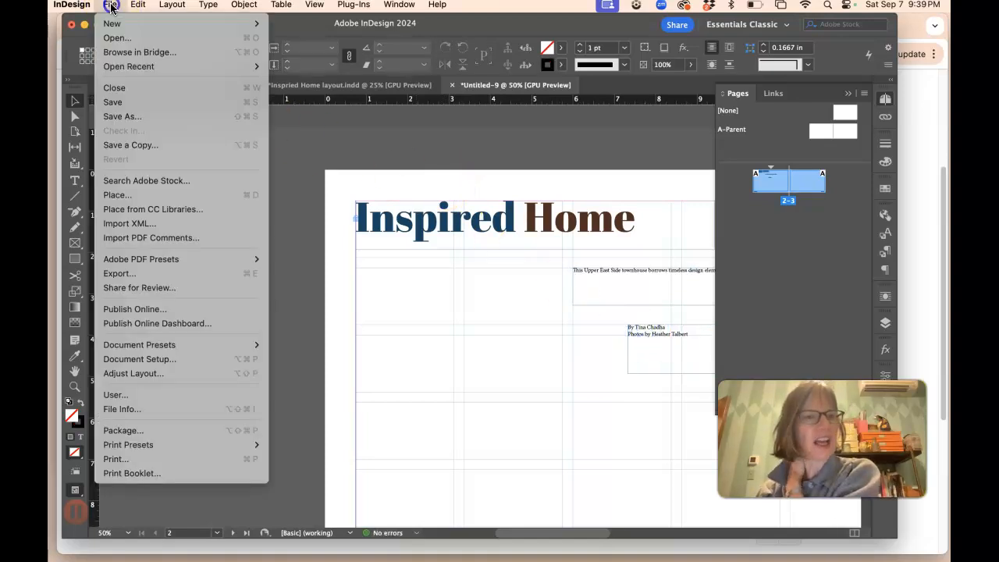
left_click(144, 195)
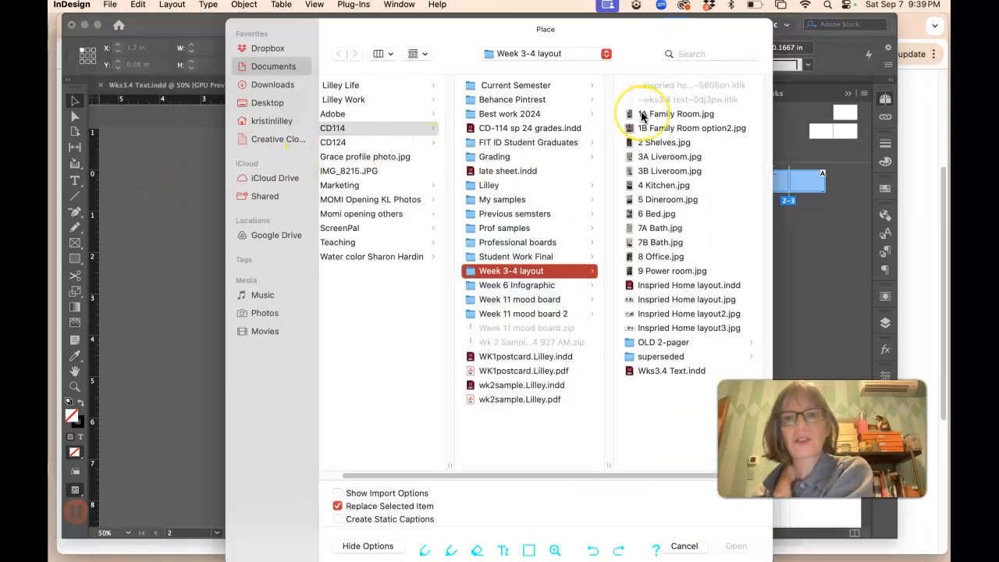
left_click(642, 116)
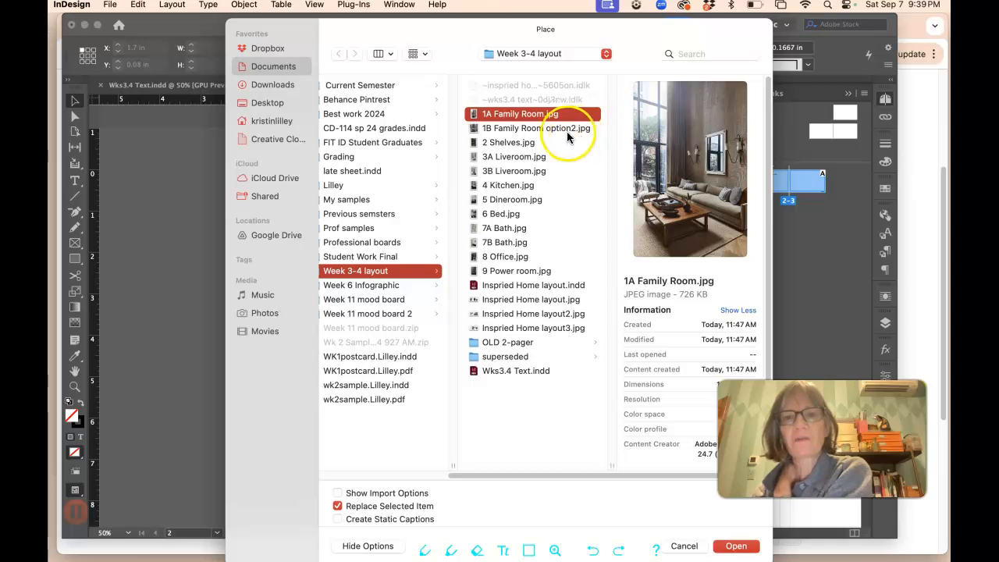
left_click(509, 130)
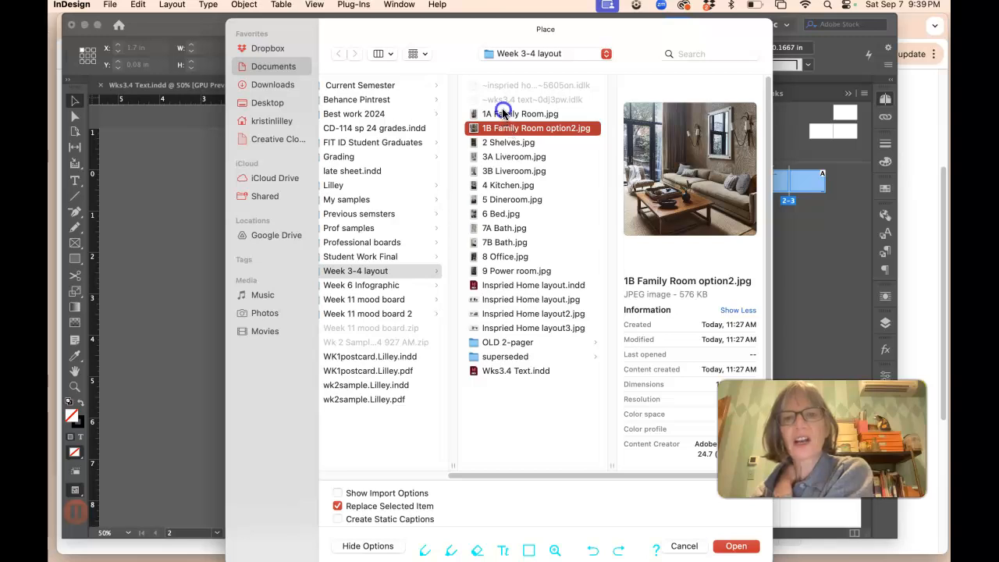
left_click(503, 113)
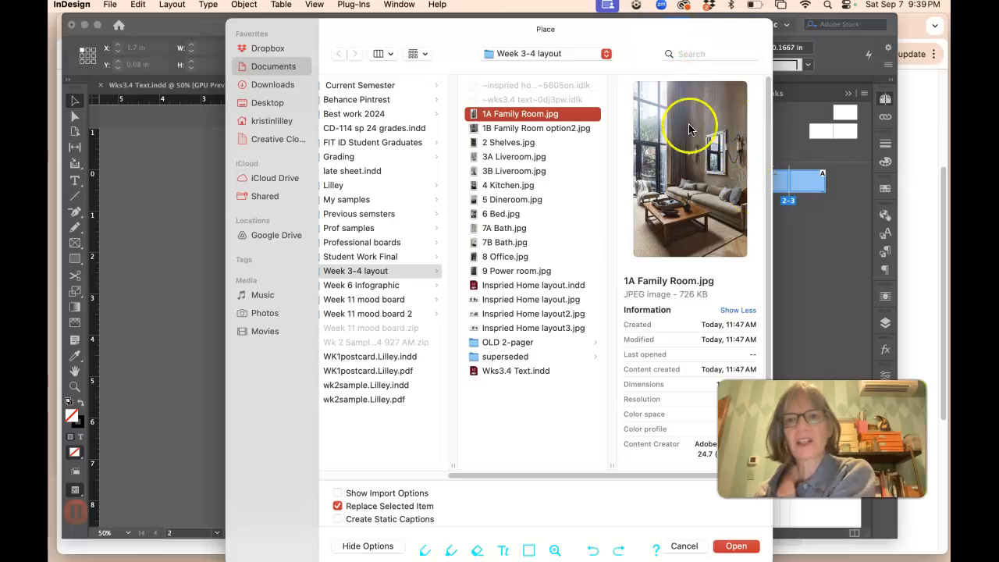
left_click(736, 547)
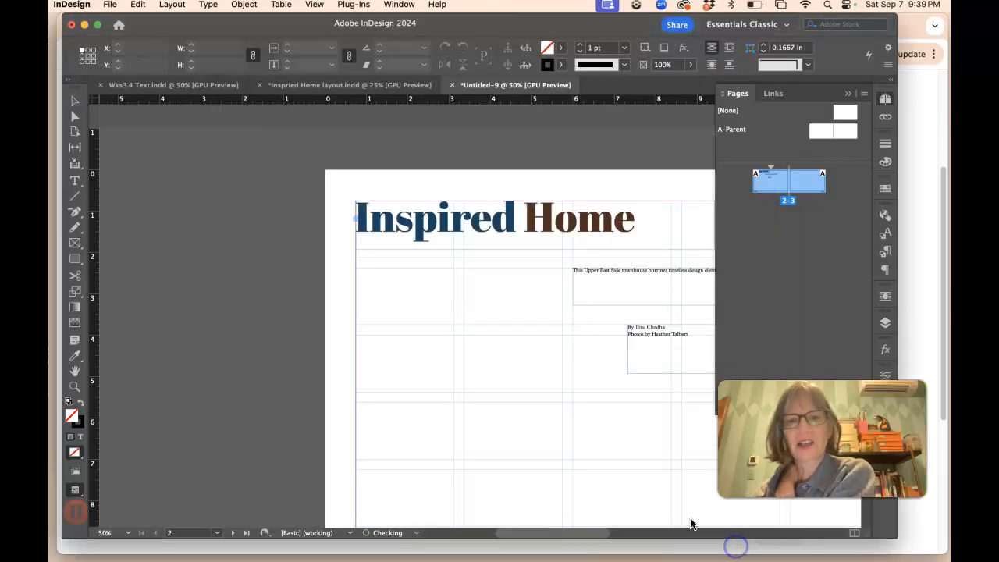
key("super+minus")
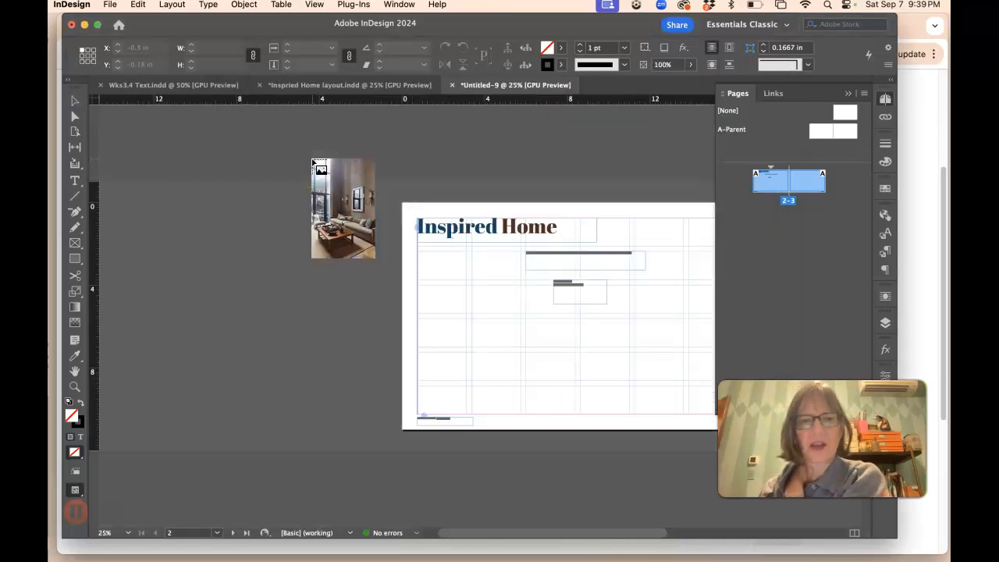
left_click_drag(405, 209, 553, 445)
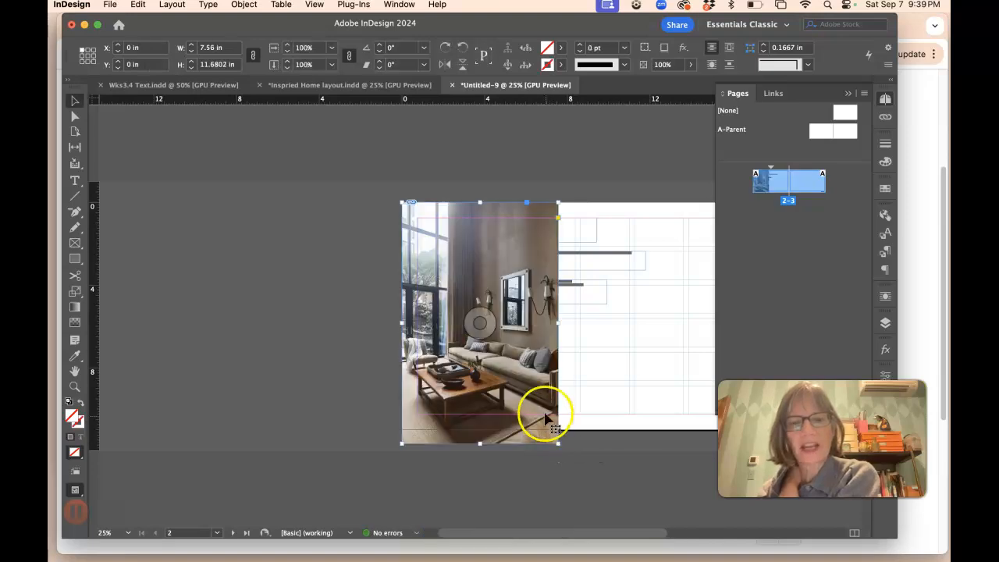
Step: Bring the title frame in front of the family room photo
scroll(564, 277, "right", 5)
scroll(561, 275, "right", 3)
mouse_move(398, 310)
left_mouse_down()
mouse_move(396, 328)
mouse_move(416, 326)
mouse_move(397, 324)
left_mouse_up()
left_click(447, 230)
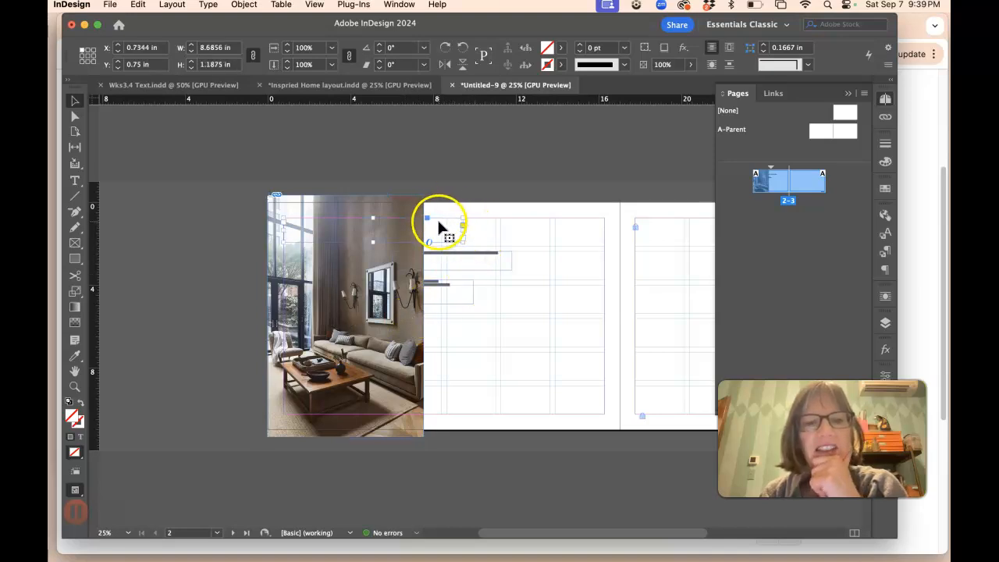
left_click(244, 6)
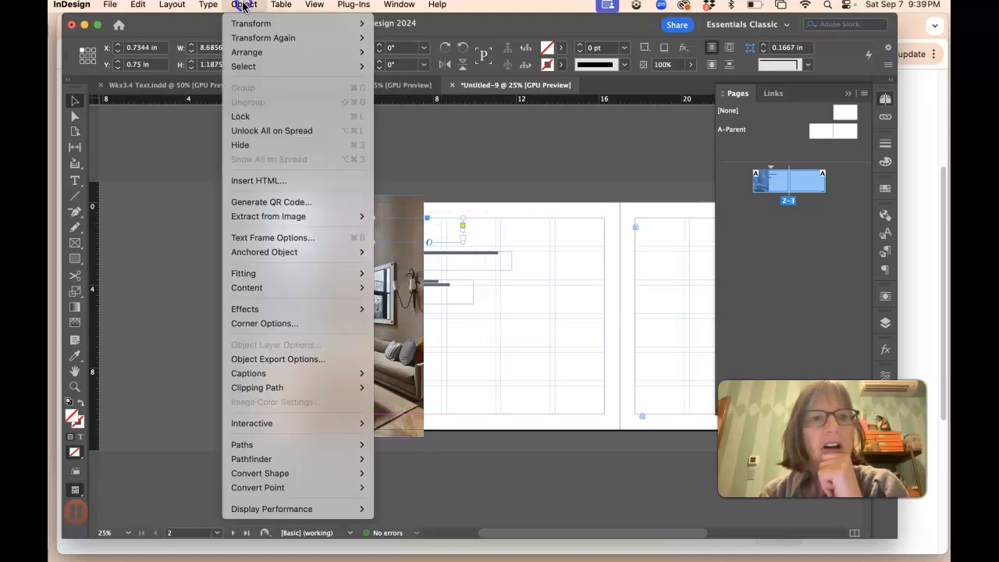
mouse_move(250, 51)
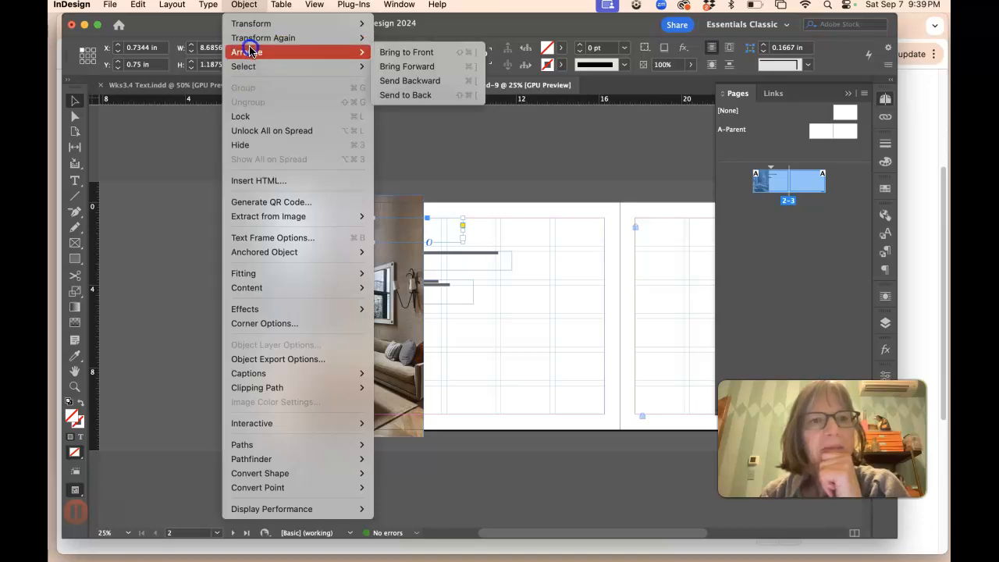
left_click(406, 51)
left_click(484, 206)
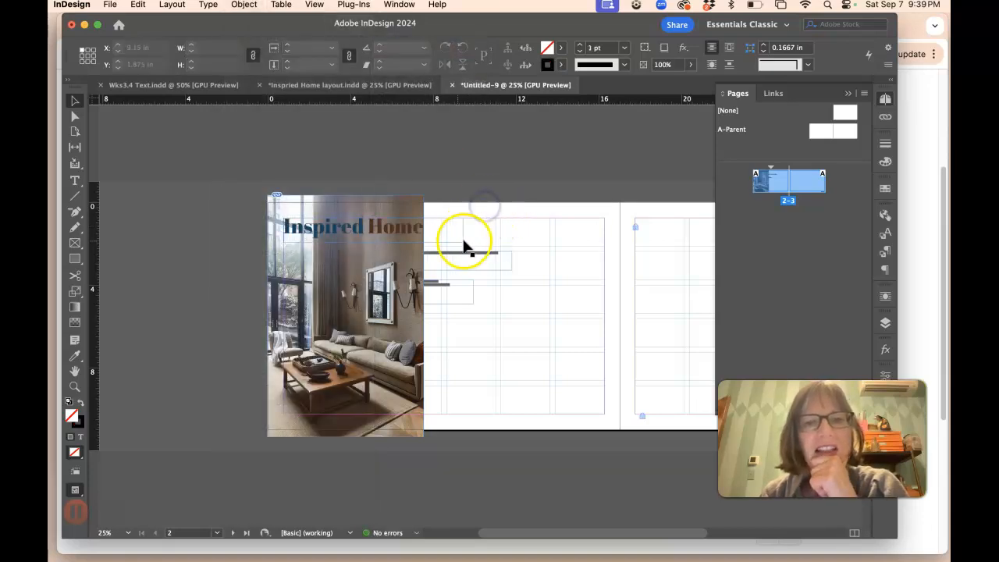
Step: In the Inspired Home layout document, lower the top edge of the family room photo so it sits below the title
left_click(330, 85)
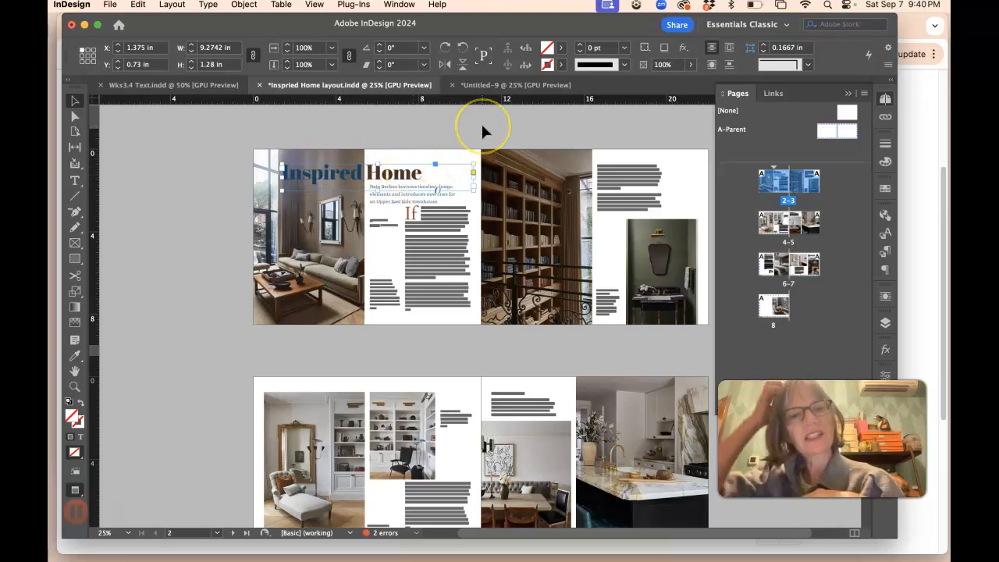
left_click(341, 150)
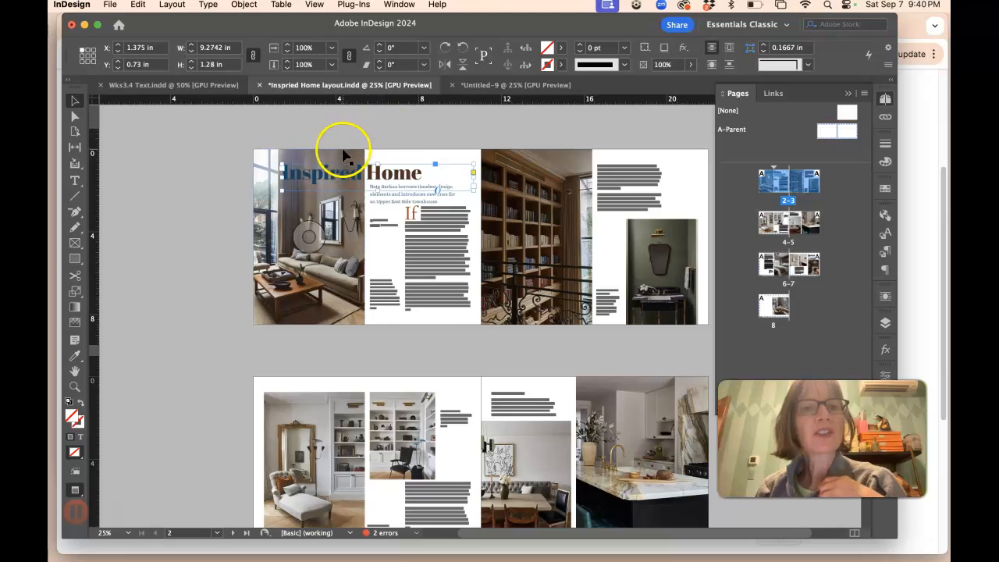
left_click_drag(308, 156, 305, 180)
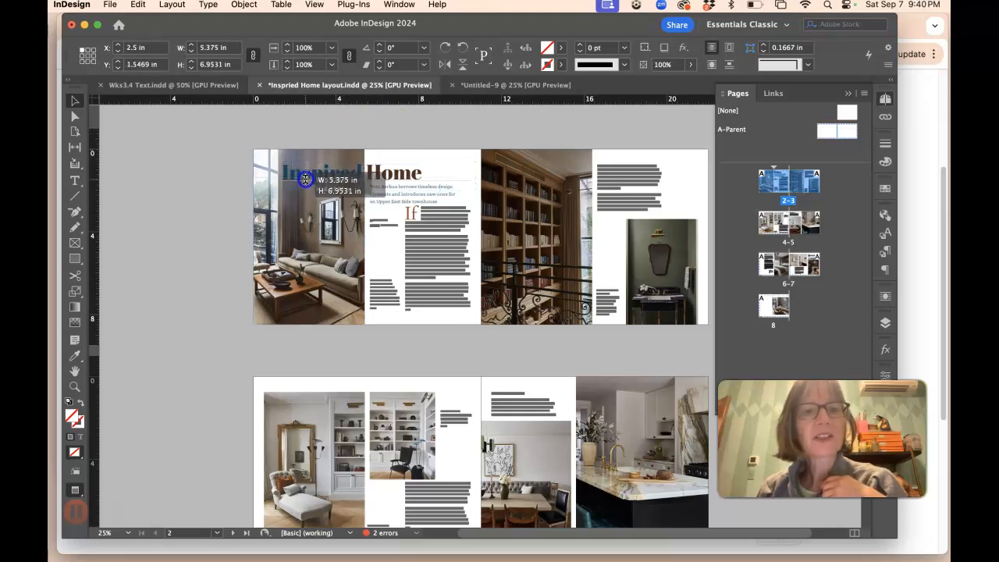
left_click(398, 147)
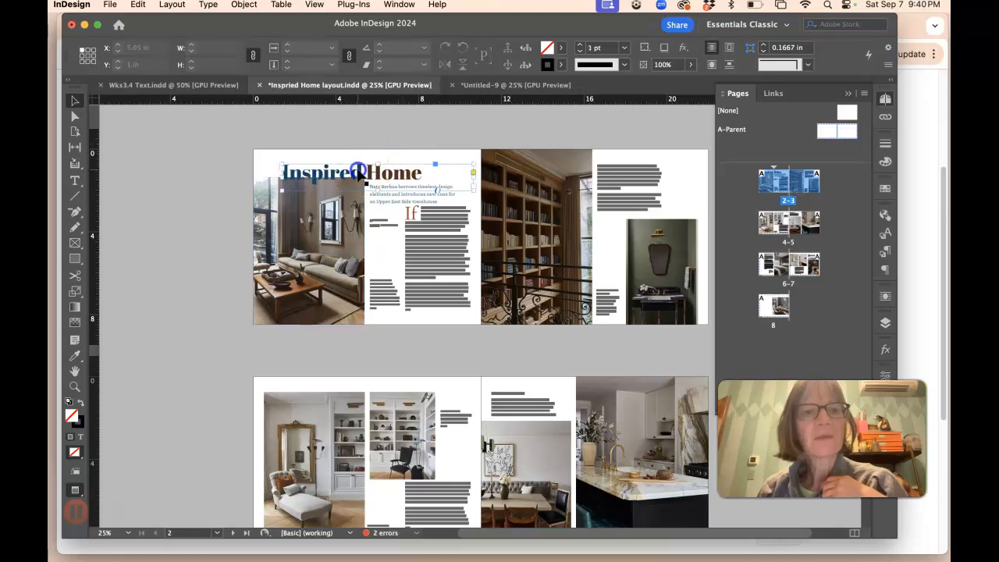
left_click(360, 176)
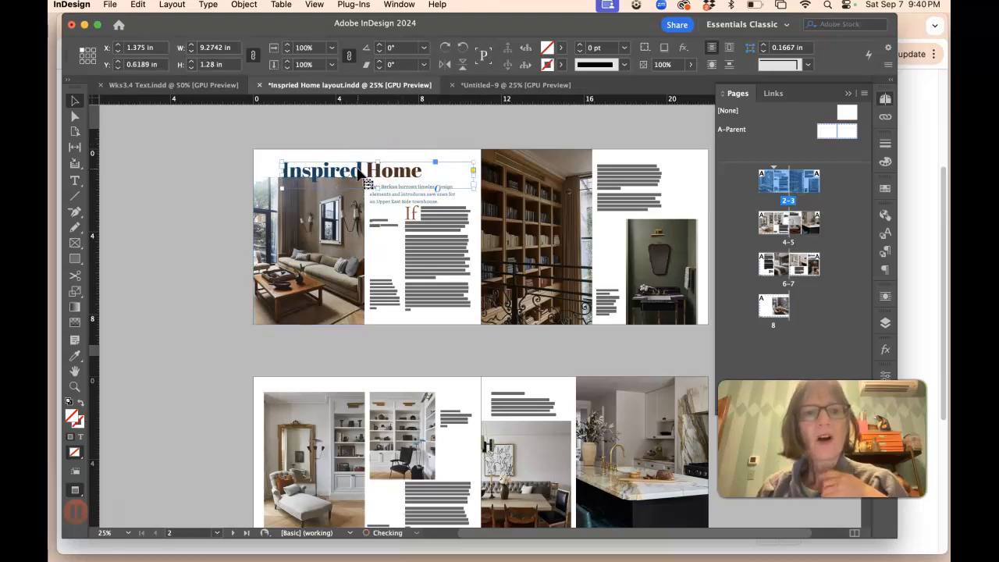
left_click(337, 203)
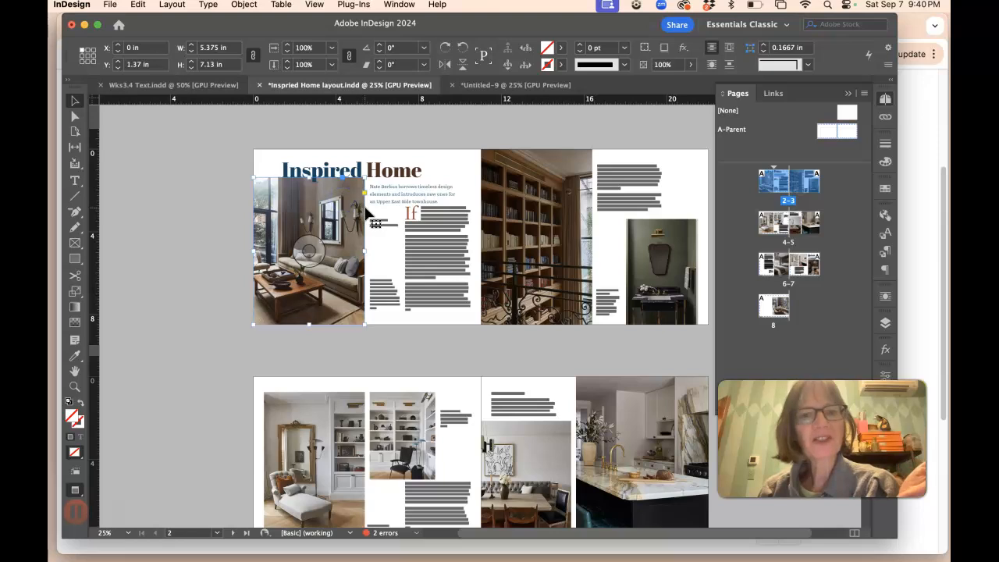
Step: Replace that photo with 1B Family Room option2.jpg and shift the image down inside its frame
left_click(75, 116)
left_click(348, 232)
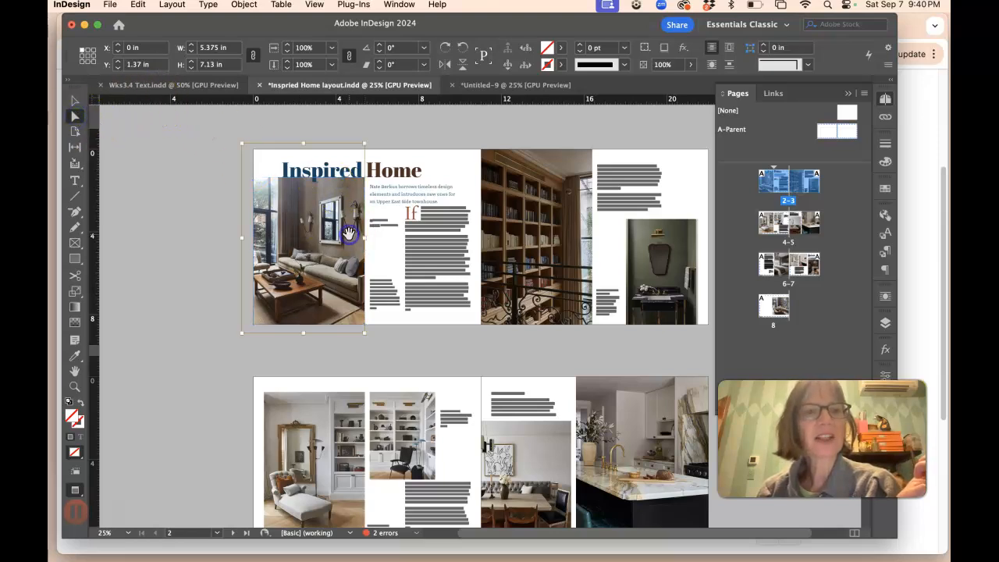
left_click(109, 5)
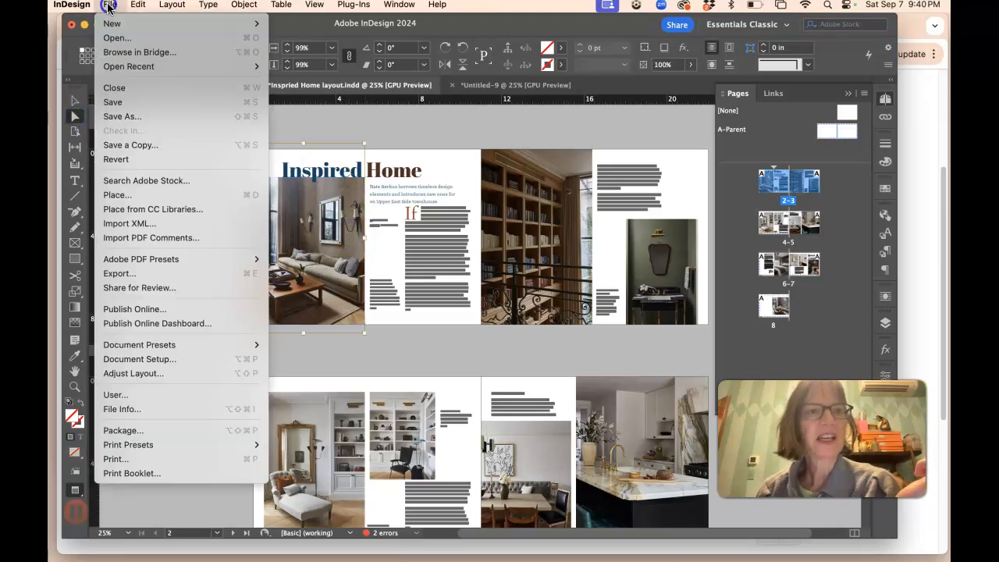
left_click(116, 192)
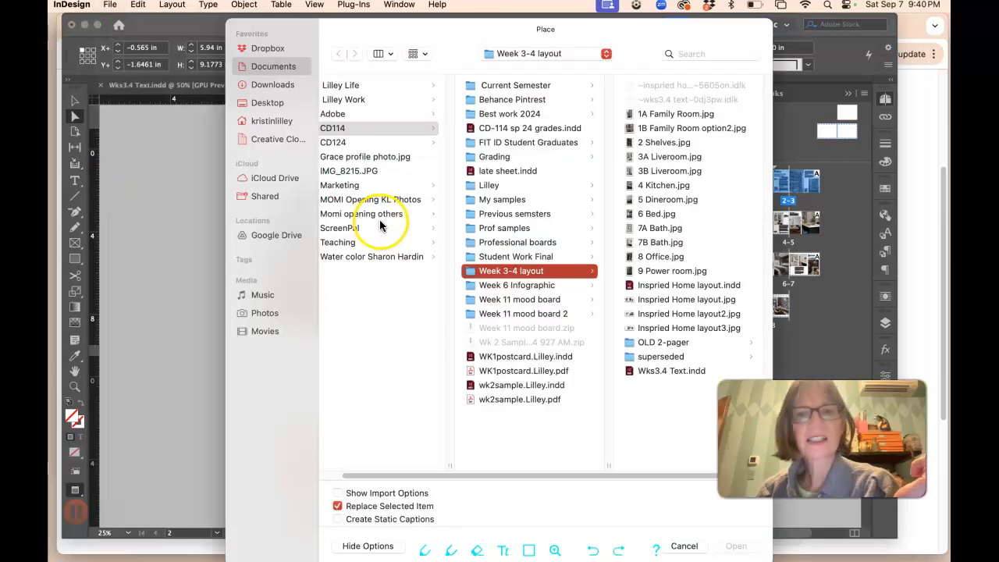
left_click(664, 127)
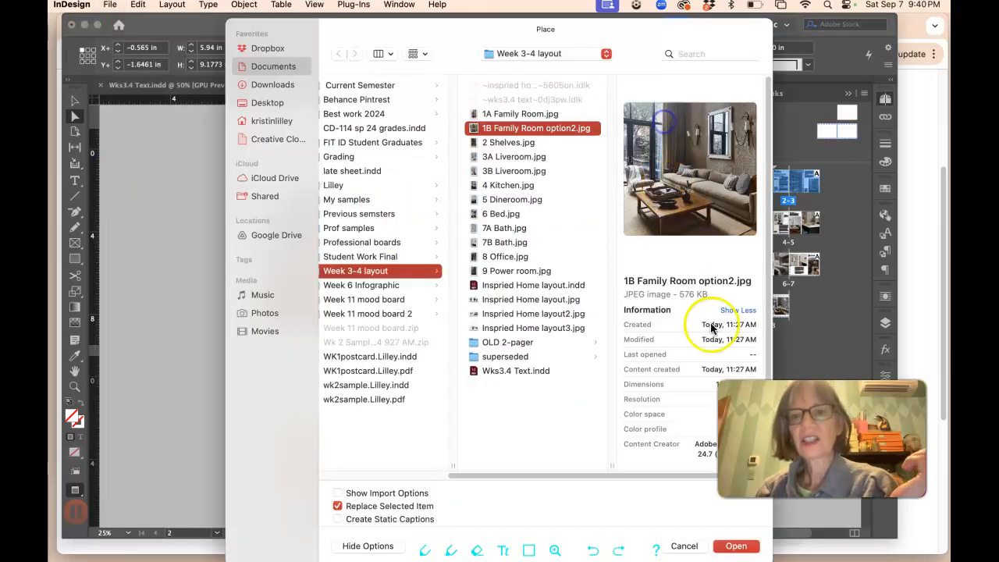
left_click(735, 546)
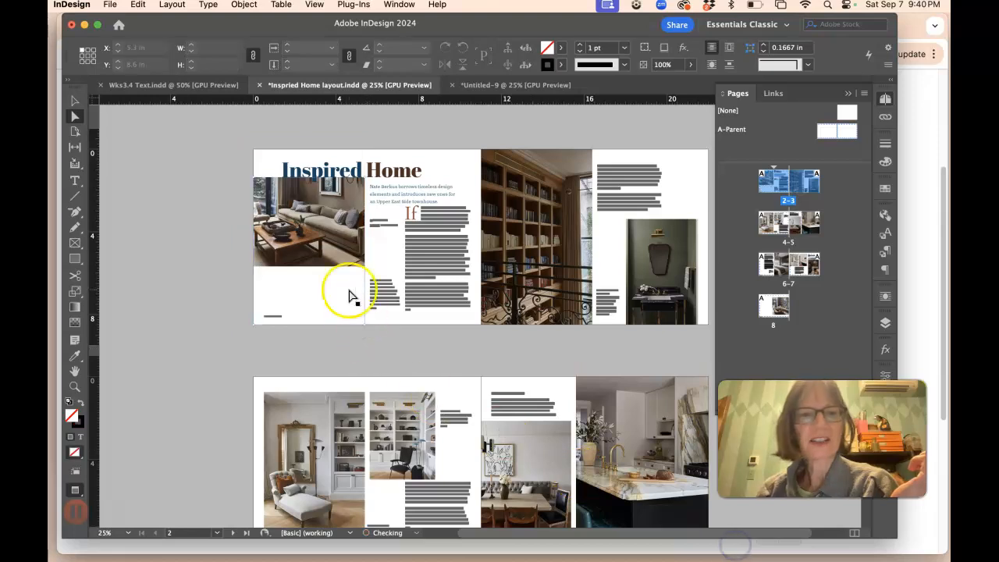
left_click_drag(327, 254, 328, 279)
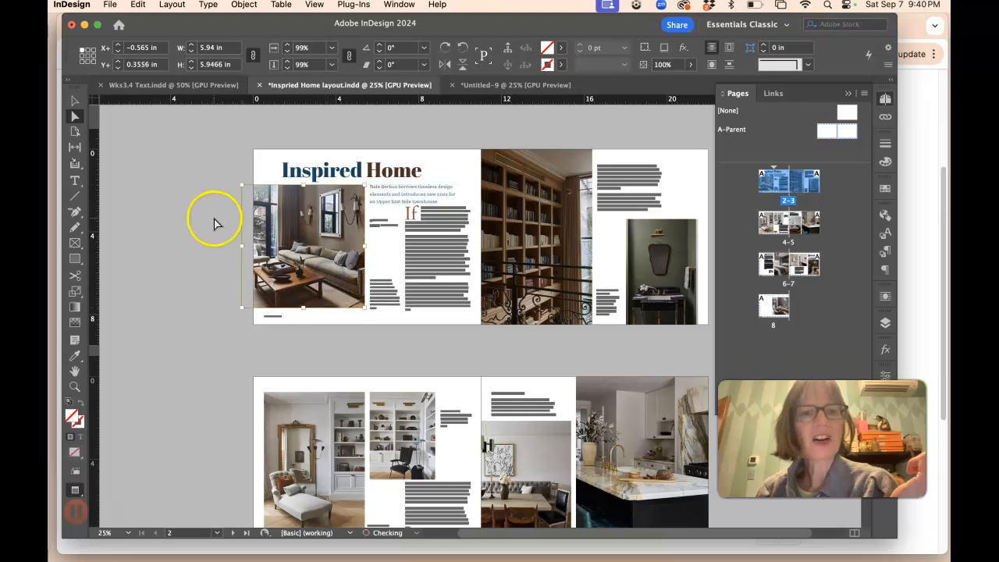
left_click(167, 200)
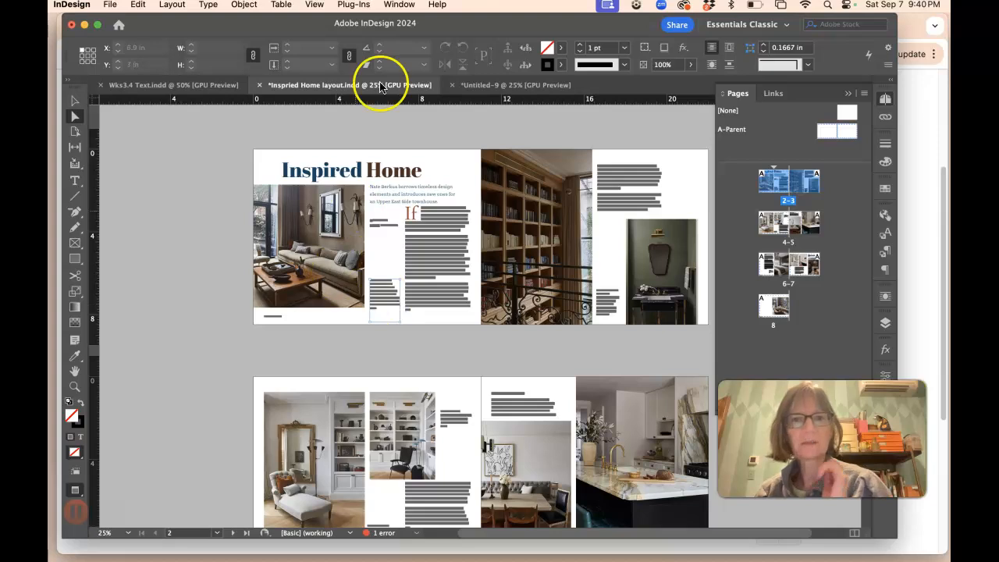
Step: Back in the new spread, move the title frame right to about X 3.44 in
left_click(497, 86)
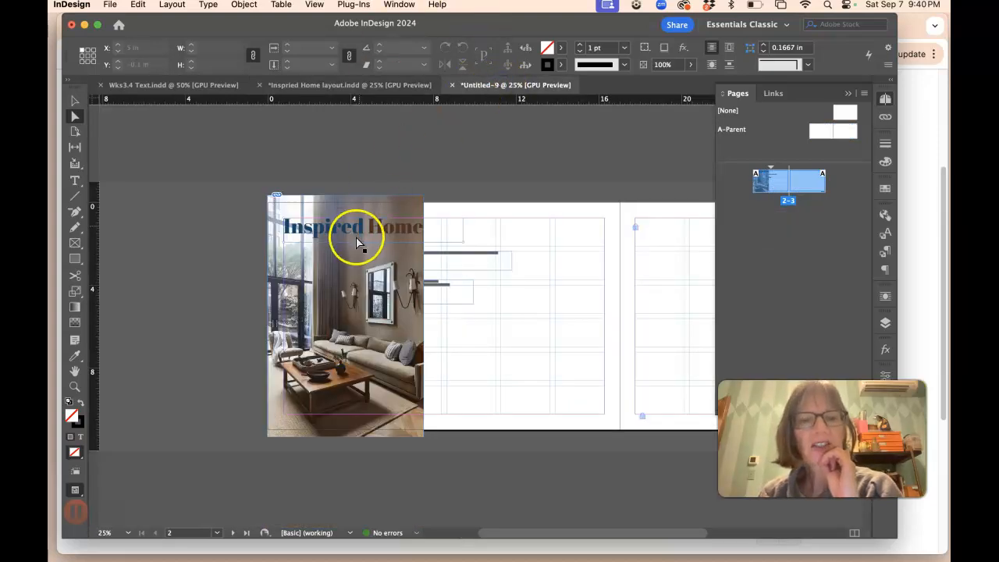
left_click(73, 101)
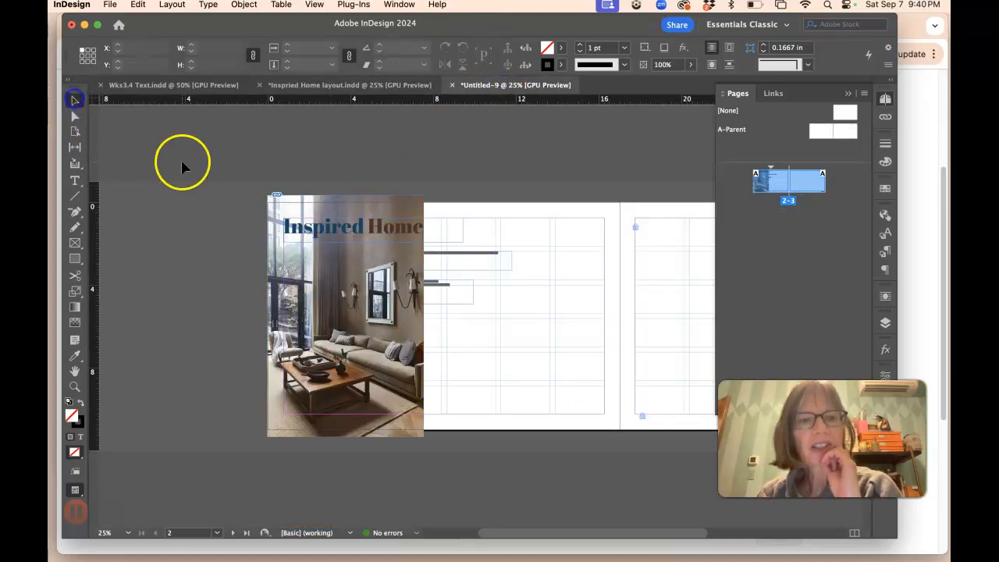
left_click_drag(419, 230, 533, 257)
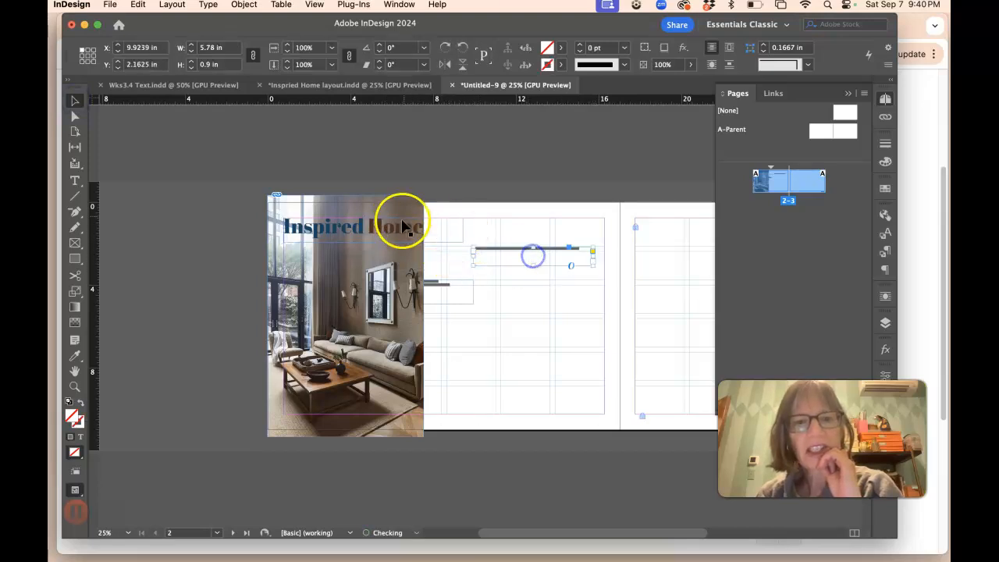
left_click_drag(423, 231, 481, 227)
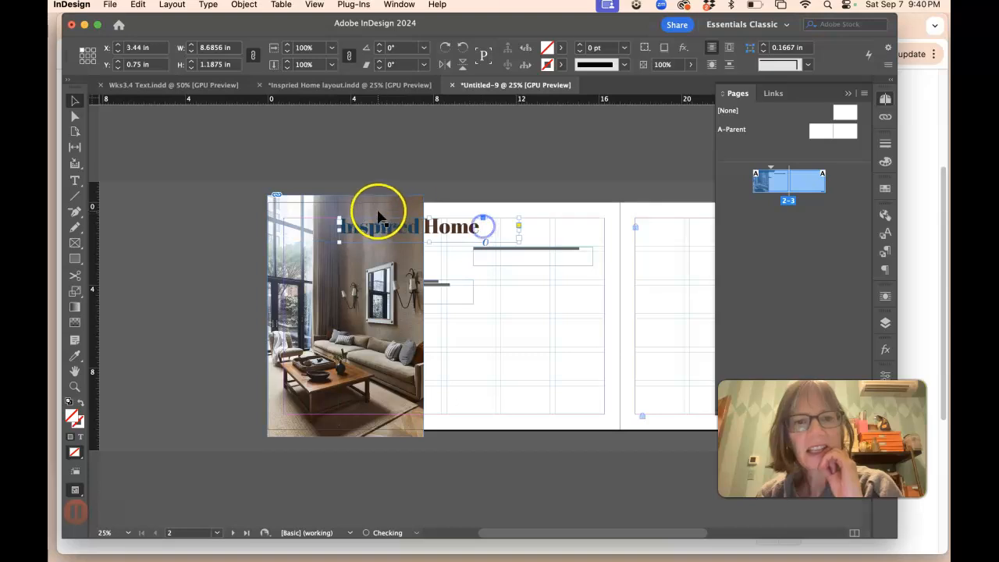
Step: Resize the photo frame to the full 11 in page height and widen it to about 8.4 in
left_click(380, 278)
left_click_drag(346, 436, 349, 427)
left_click_drag(346, 195, 345, 202)
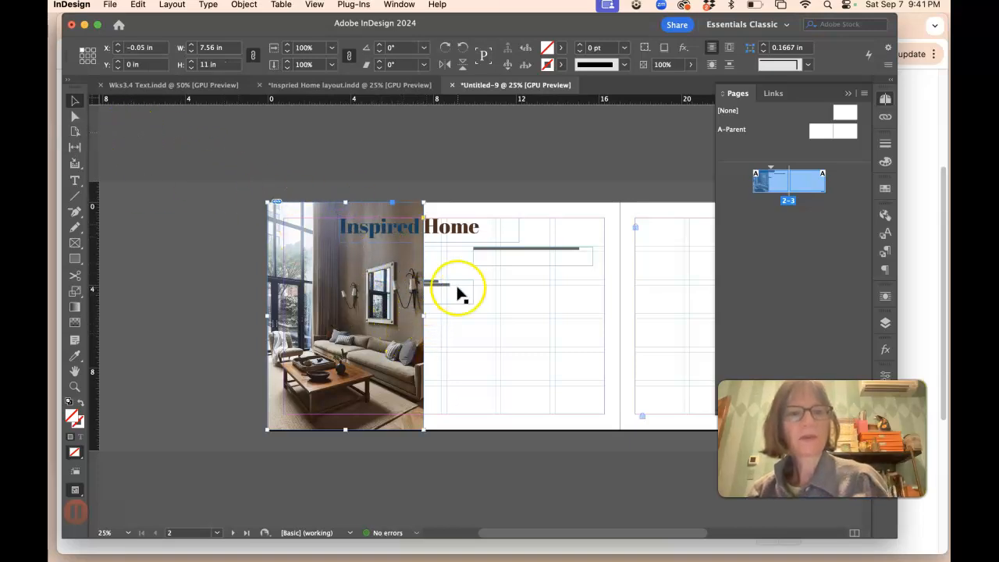
left_click_drag(423, 315, 440, 313)
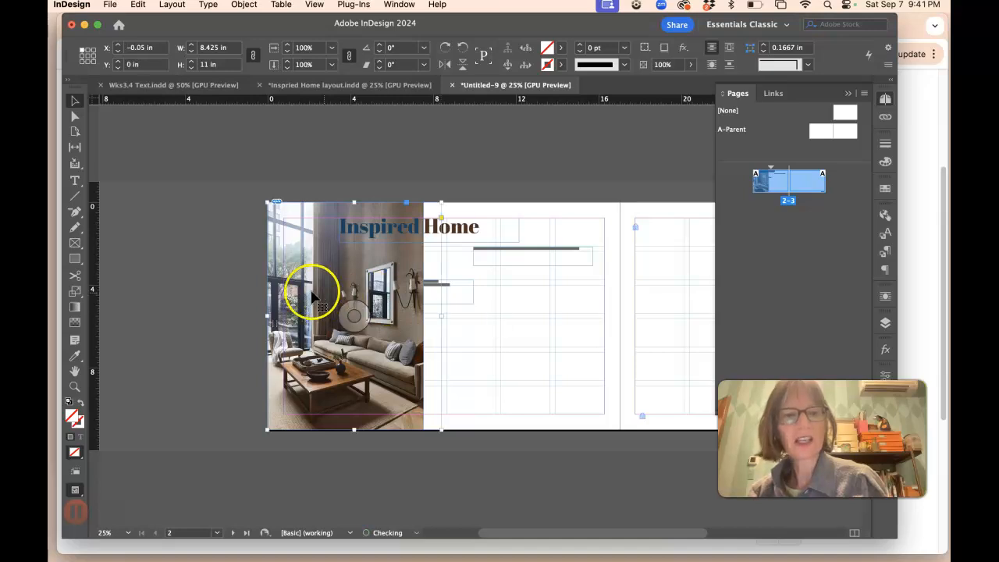
Step: Scale the photo inside its frame up to 141% and reposition it within the frame
left_click(74, 115)
left_click(295, 258)
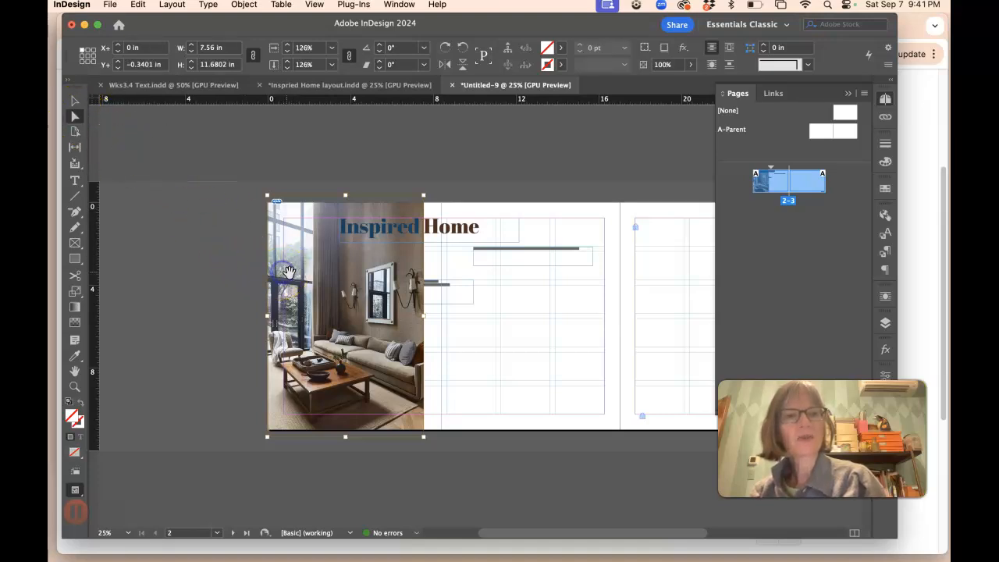
left_click(287, 46)
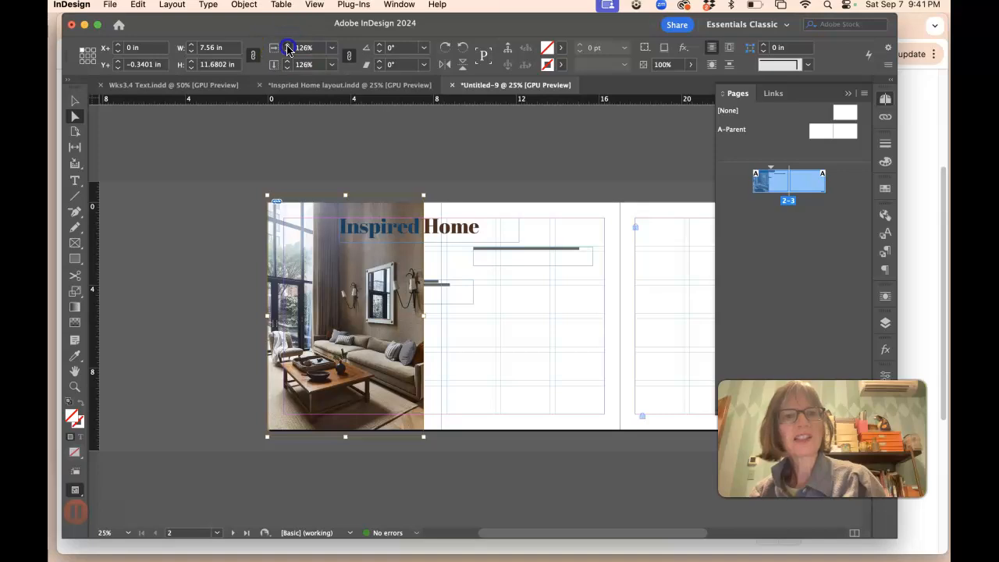
left_click(287, 46)
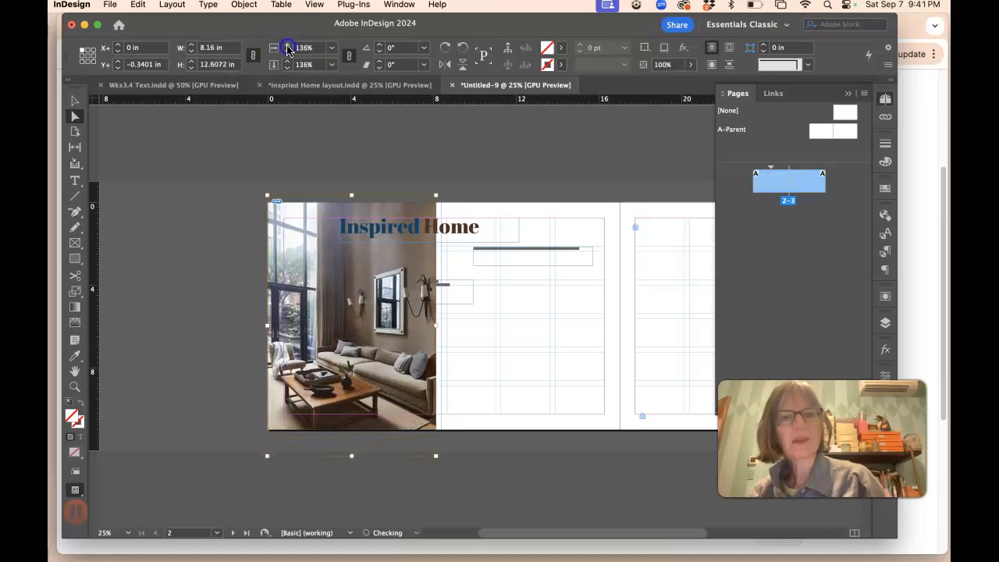
mouse_move(353, 336)
left_mouse_down()
mouse_move(354, 300)
mouse_move(353, 339)
left_mouse_up()
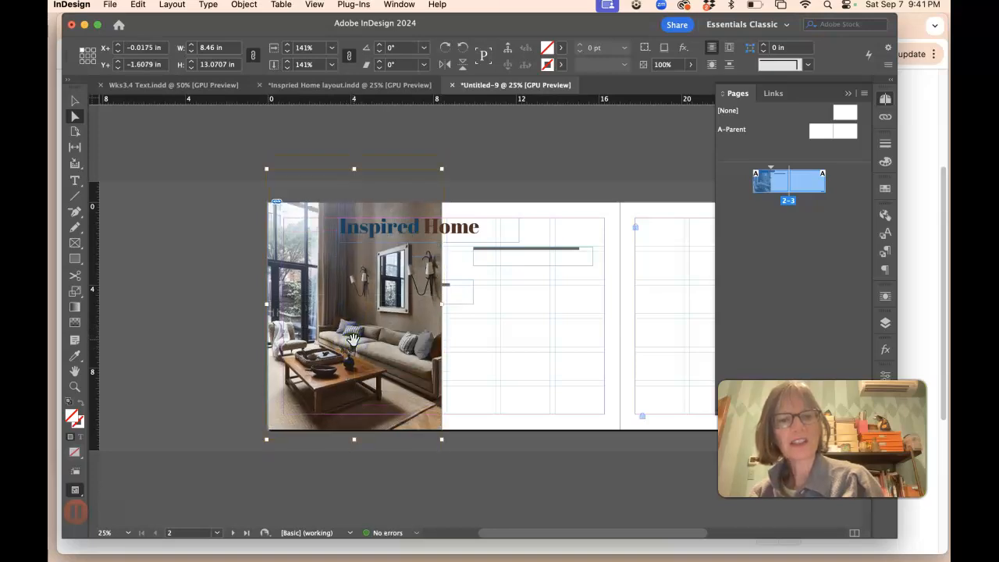
Step: Nudge the title right to about X 4.28 in and color its text black (000000)
left_click(75, 100)
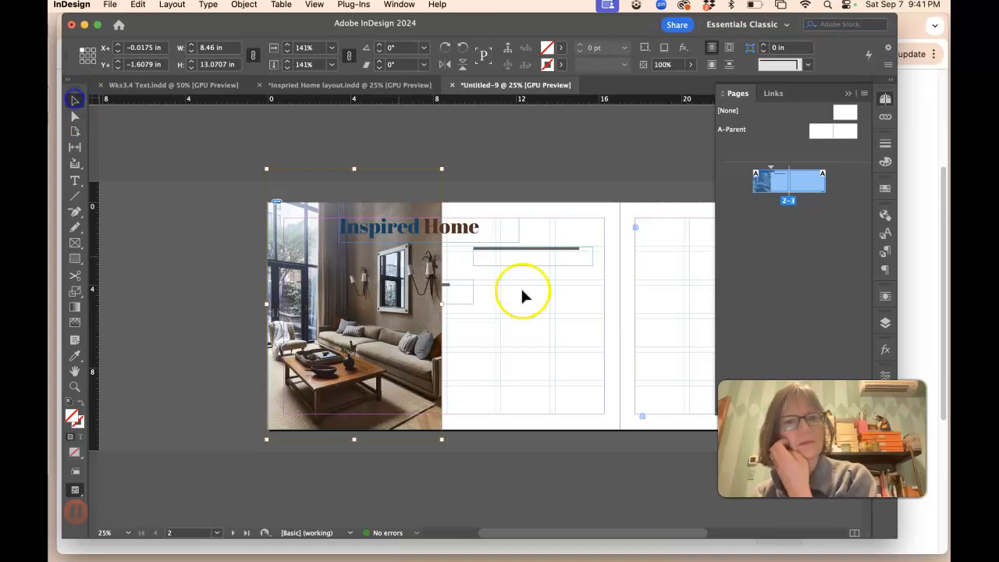
left_click_drag(488, 233, 504, 228)
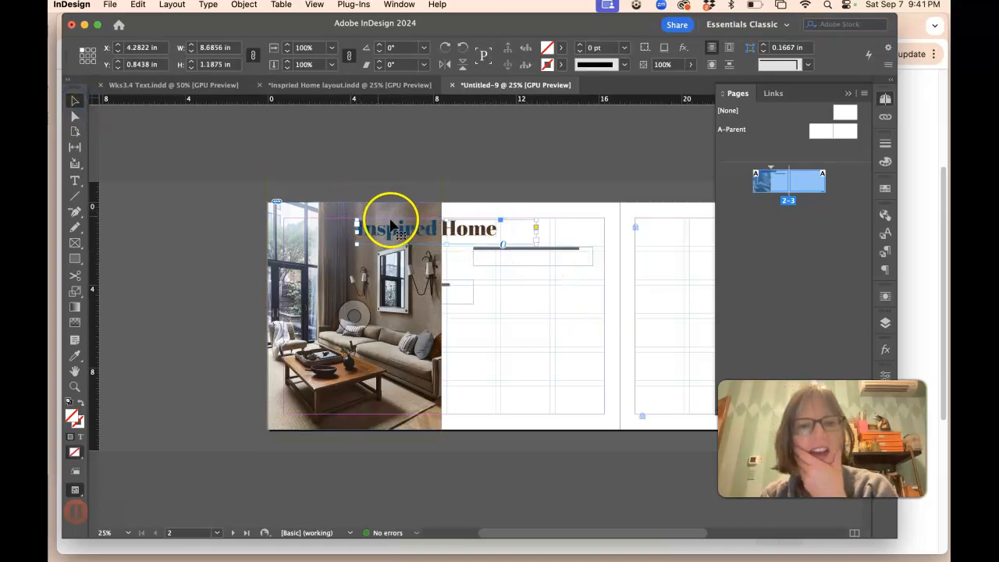
scroll(398, 226, "up", 2)
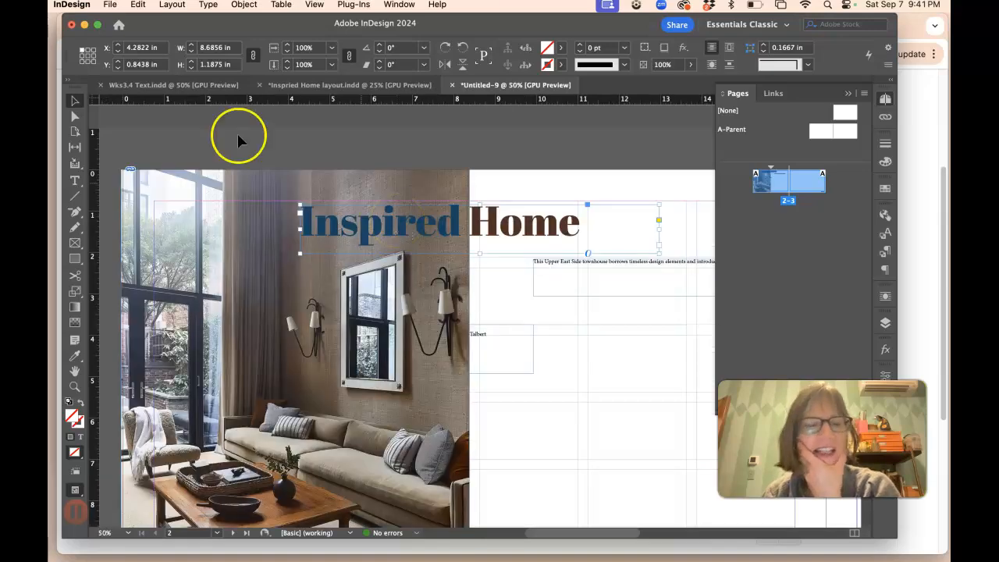
left_click(75, 179)
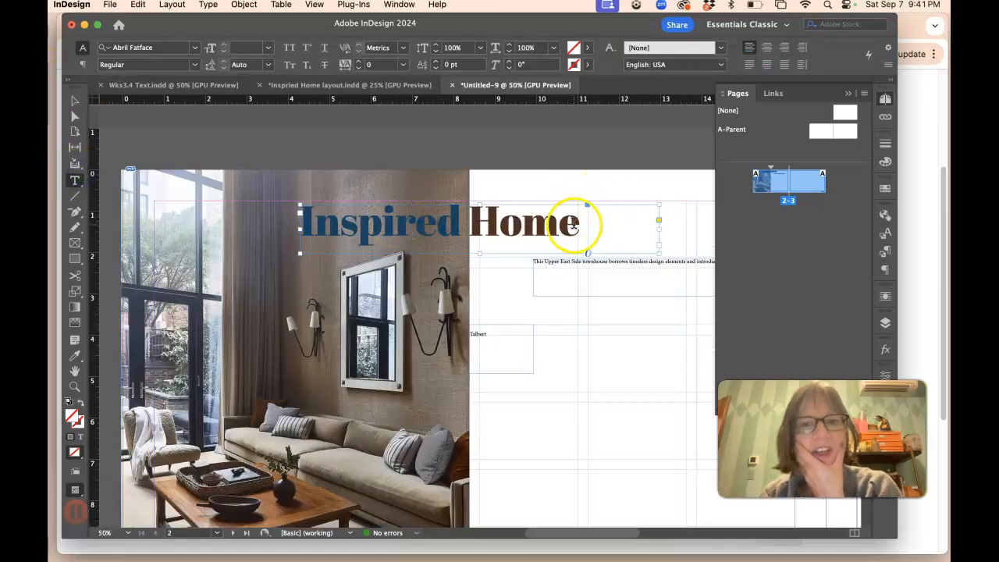
left_click_drag(575, 223, 311, 202)
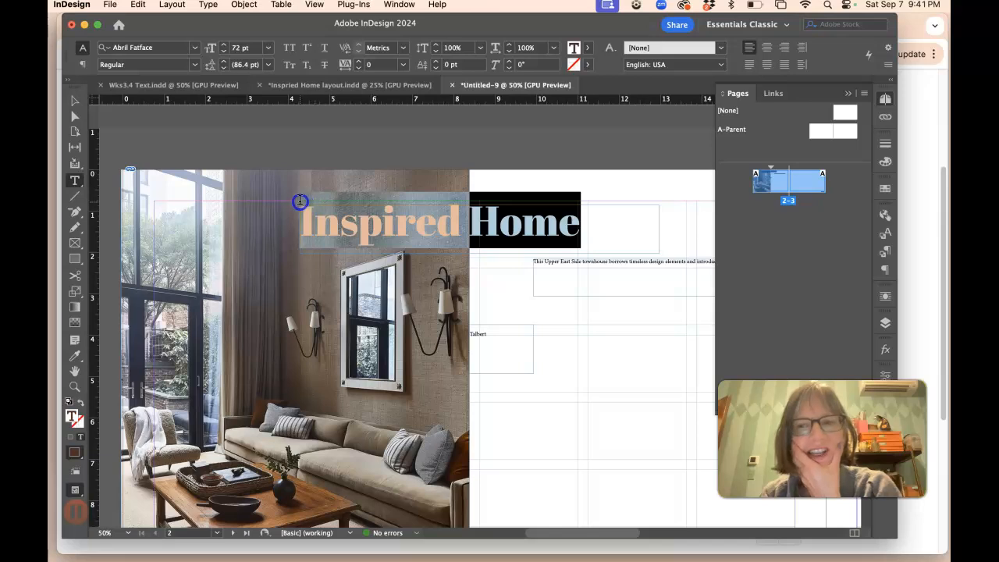
left_click(885, 164)
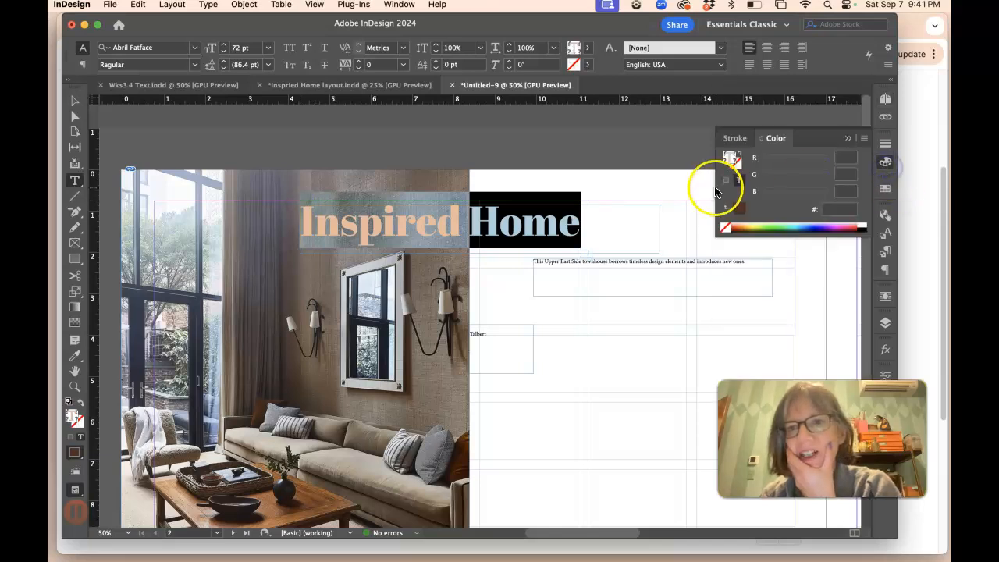
left_click(865, 226)
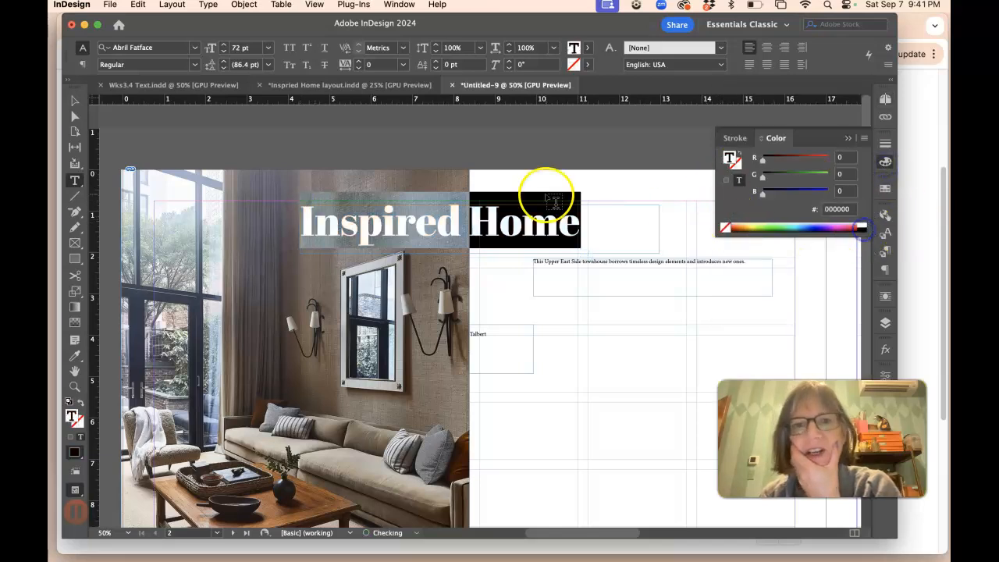
left_click(551, 204)
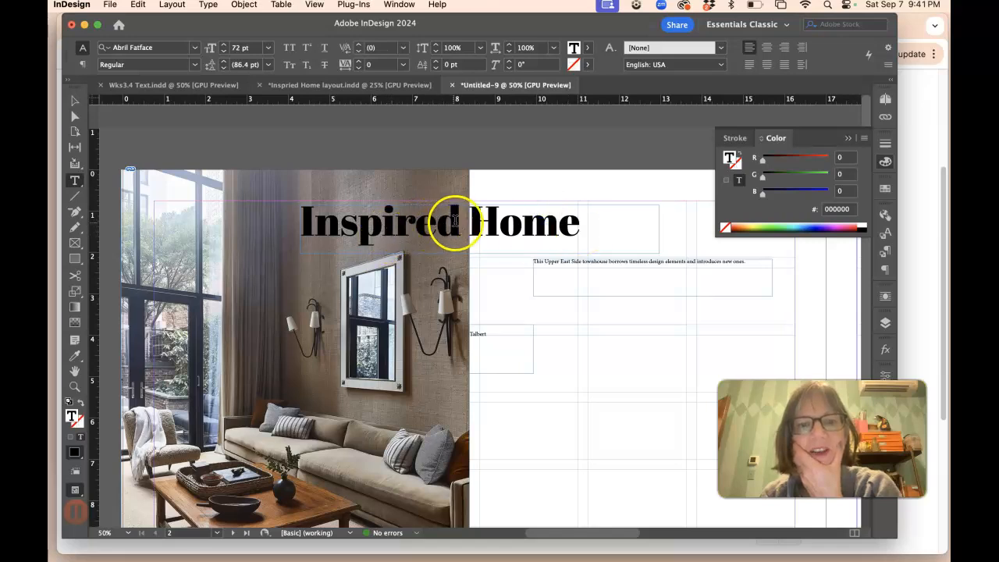
Step: Color the word "Inspired" in the title white
left_click_drag(459, 223, 275, 220)
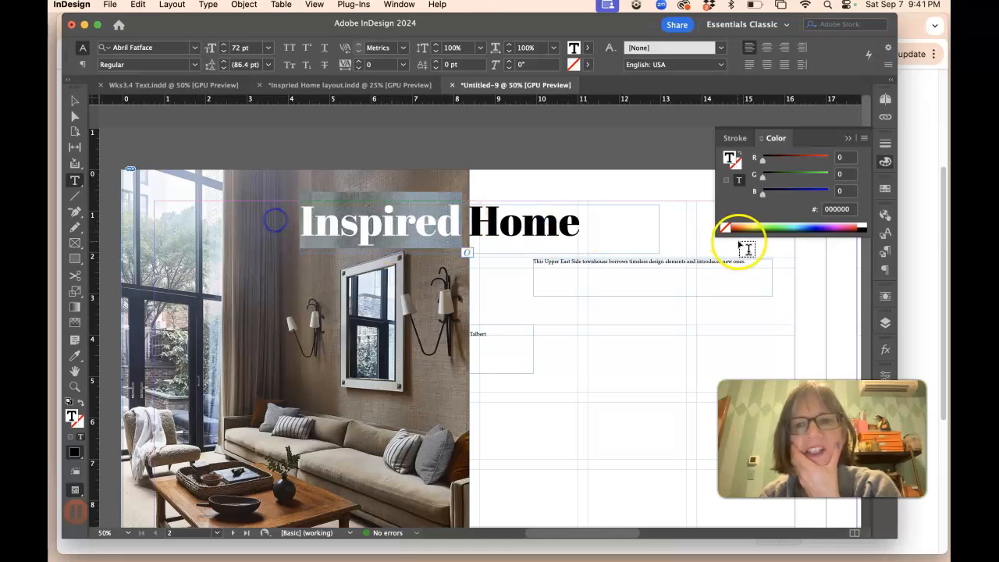
left_click(862, 226)
left_click(75, 100)
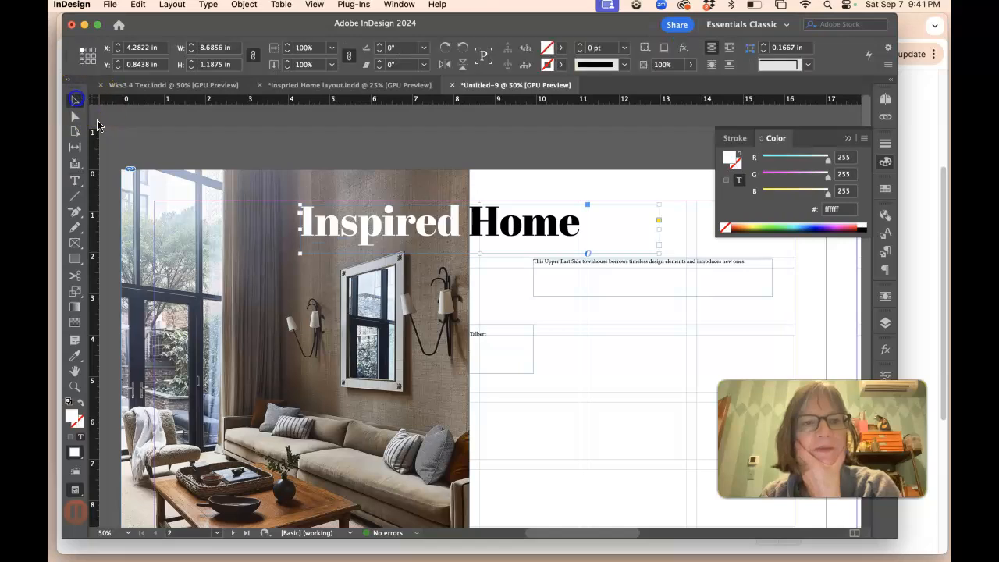
Step: Sample a gray from the photo with the Eyedropper to color the word "Home"
left_click(75, 180)
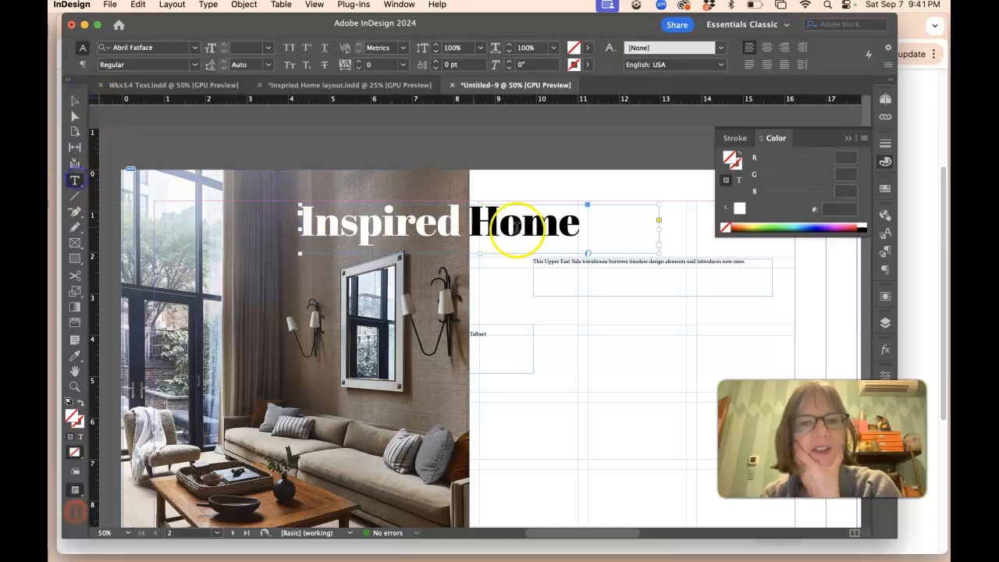
left_click_drag(587, 220, 482, 222)
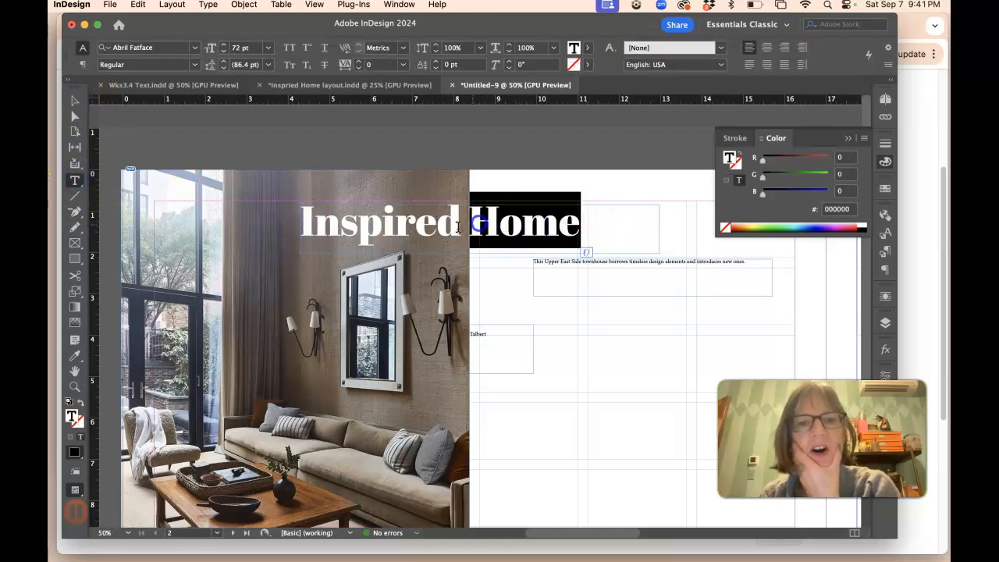
left_click(75, 356)
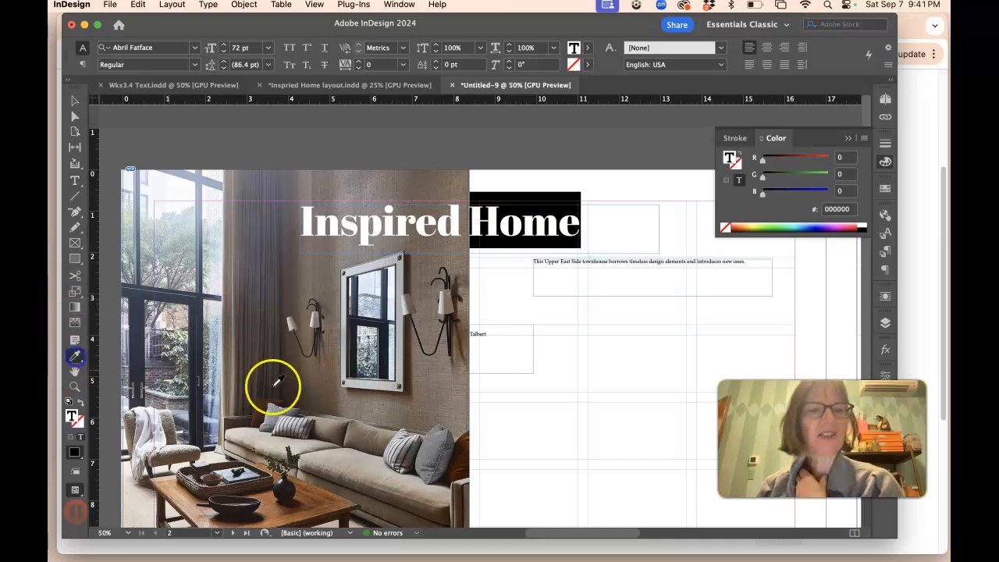
left_click(280, 407)
left_click(75, 102)
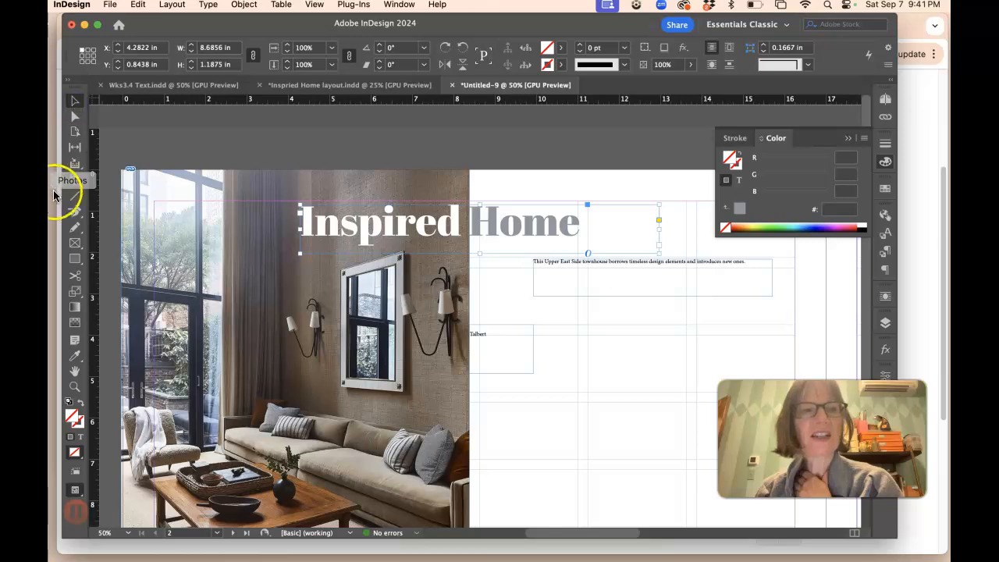
Step: Sample a brown from the photo's tabletop for the word "Home" and nudge the title frame slightly
left_click(75, 181)
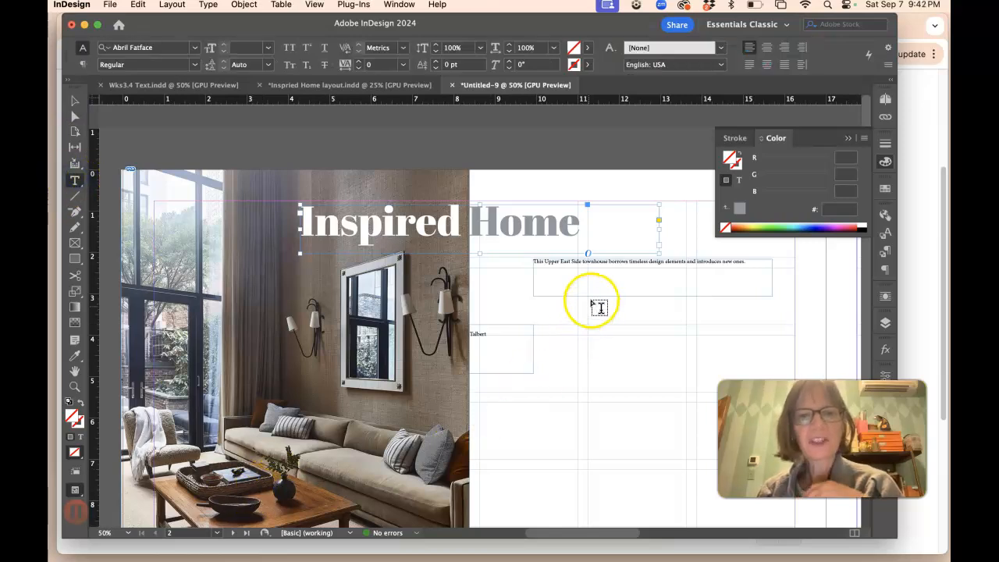
left_click_drag(580, 221, 476, 221)
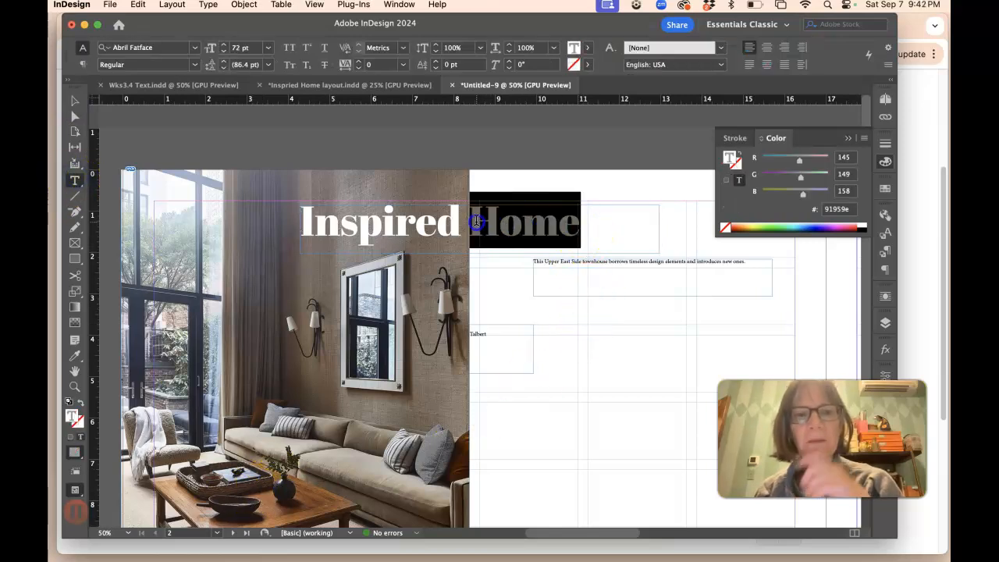
left_click(75, 355)
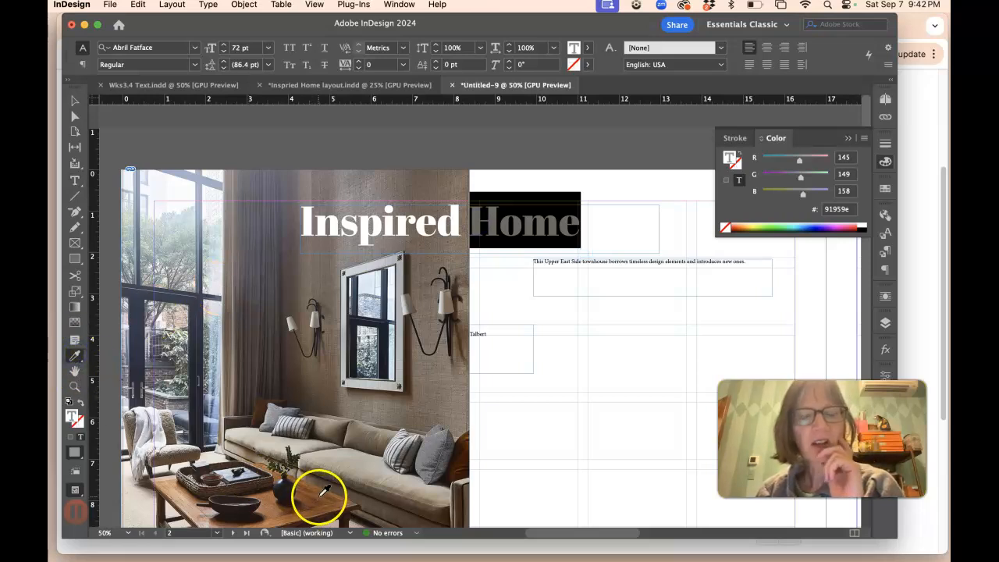
left_click(321, 494)
left_click(75, 99)
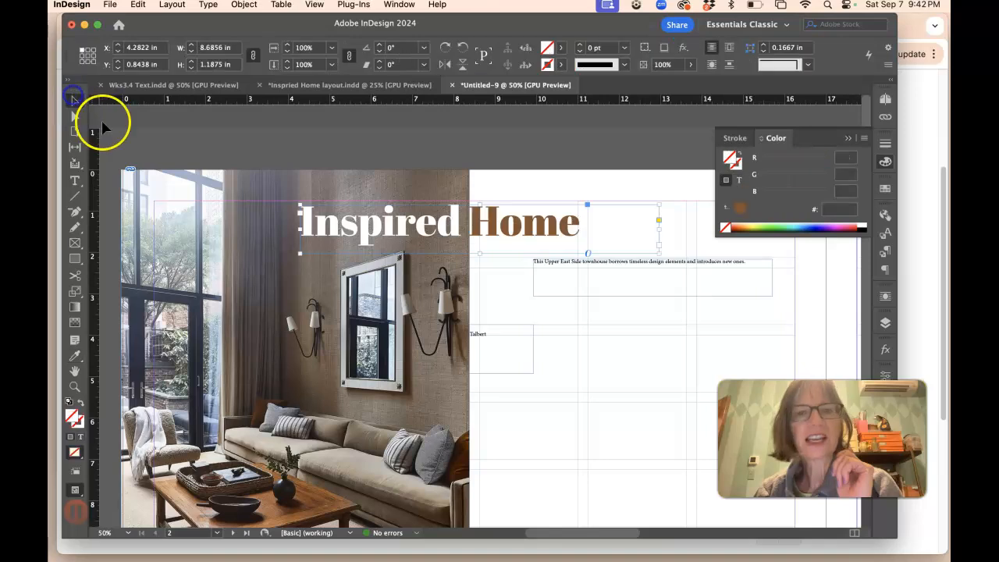
left_click_drag(533, 222, 480, 217)
Step: Switch the color of "Home" to CMYK and raise its yellow to 91%
left_click(75, 181)
left_click(571, 204)
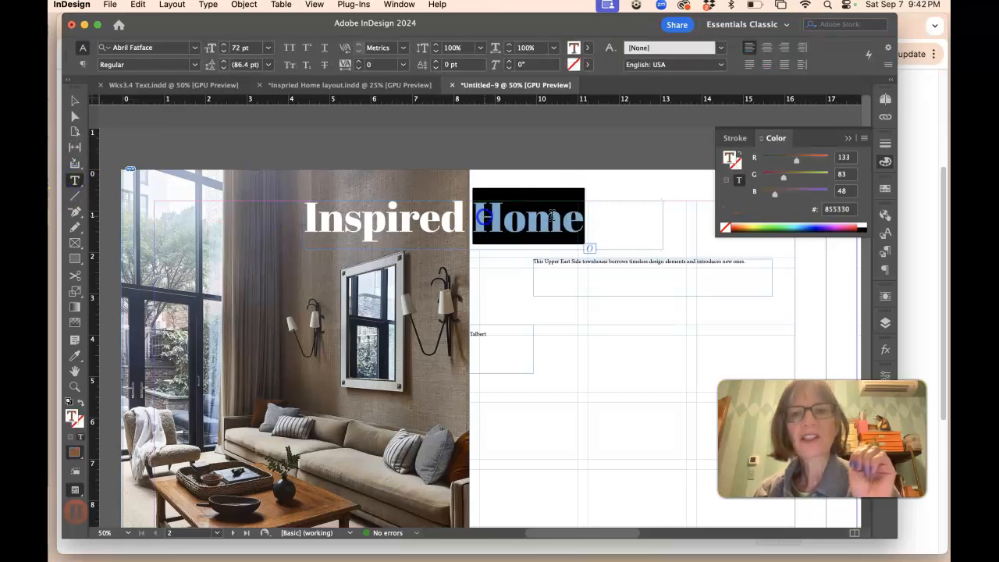
left_click(863, 141)
left_click(824, 193)
left_click_drag(821, 175, 823, 195)
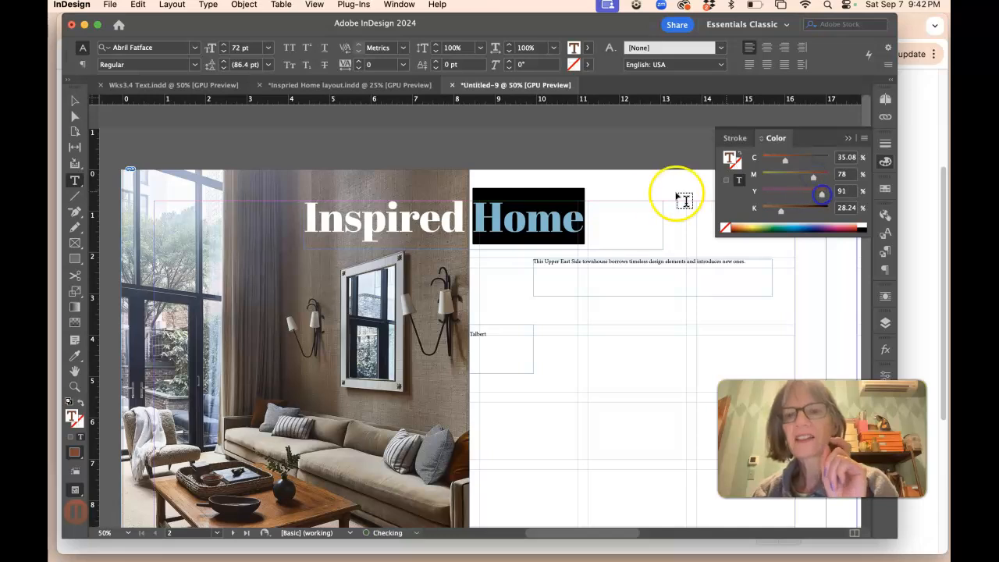
left_click(76, 101)
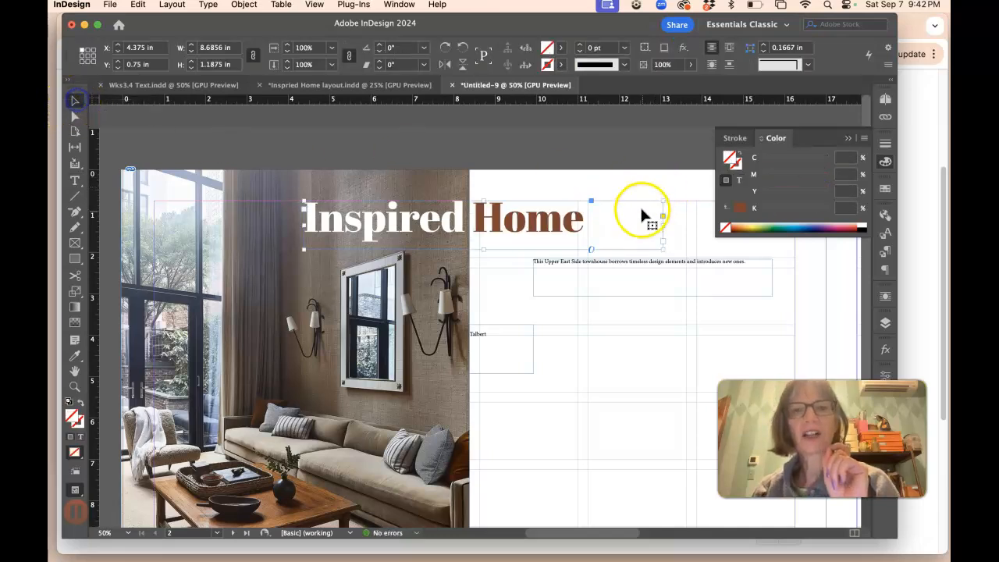
Step: Move the subheading frame left to about X 8.625 in
left_click(586, 267)
left_click_drag(587, 267, 548, 267)
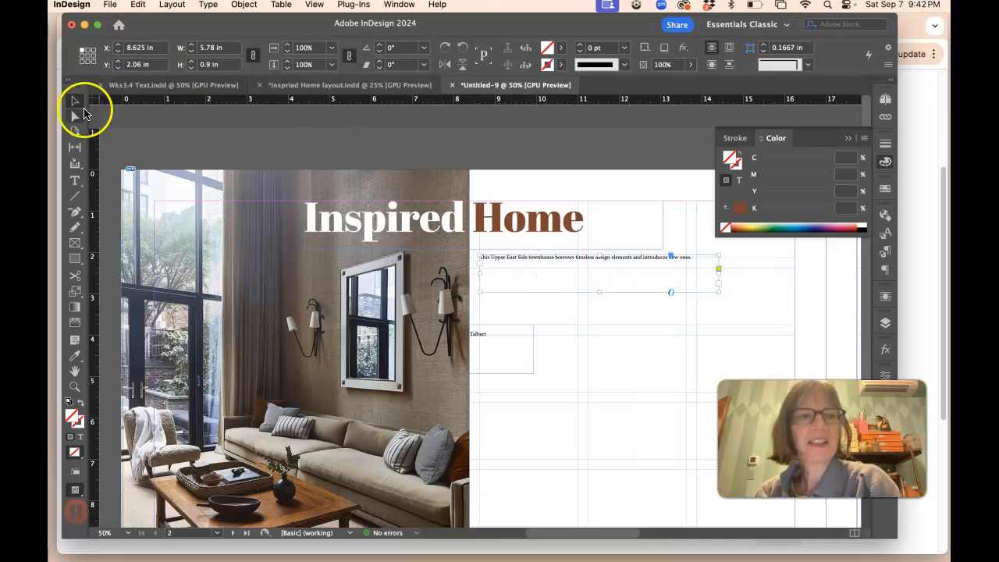
Step: Format the subheading text as Adobe Garamond Pro Semibold Italic at 24 pt
left_click(75, 180)
left_click_drag(691, 259, 476, 261)
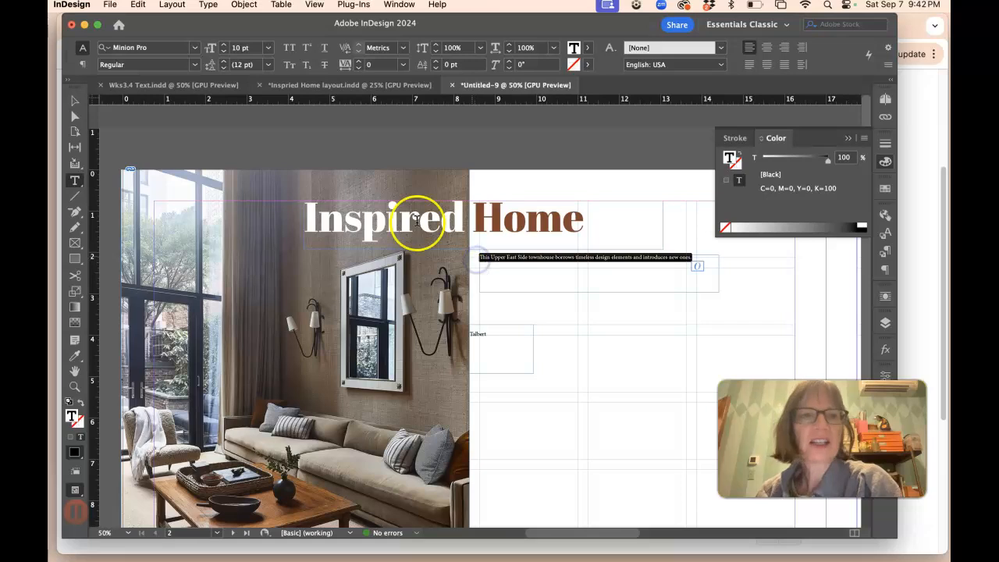
left_click(195, 48)
scroll(203, 148, "up", 20)
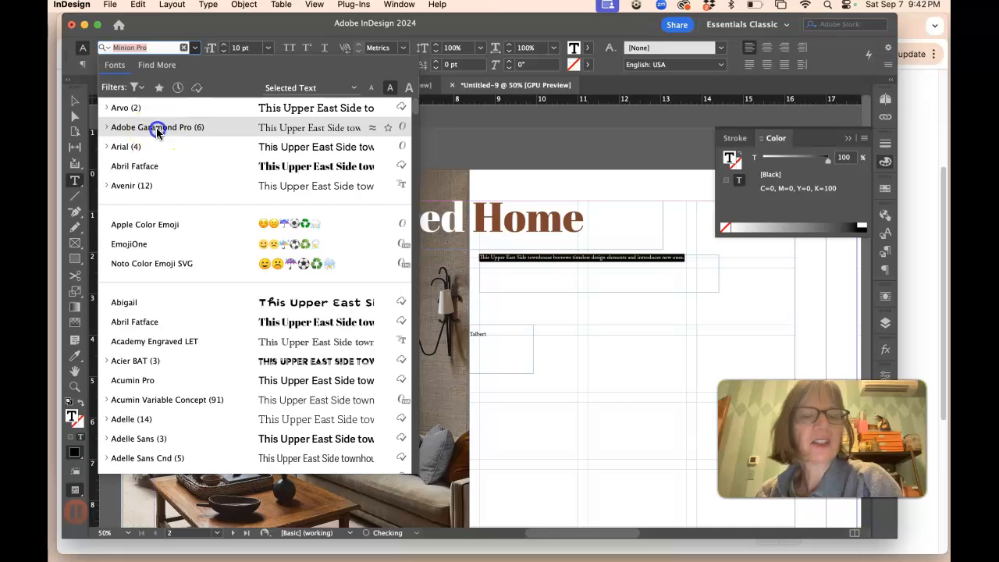
left_click(156, 129)
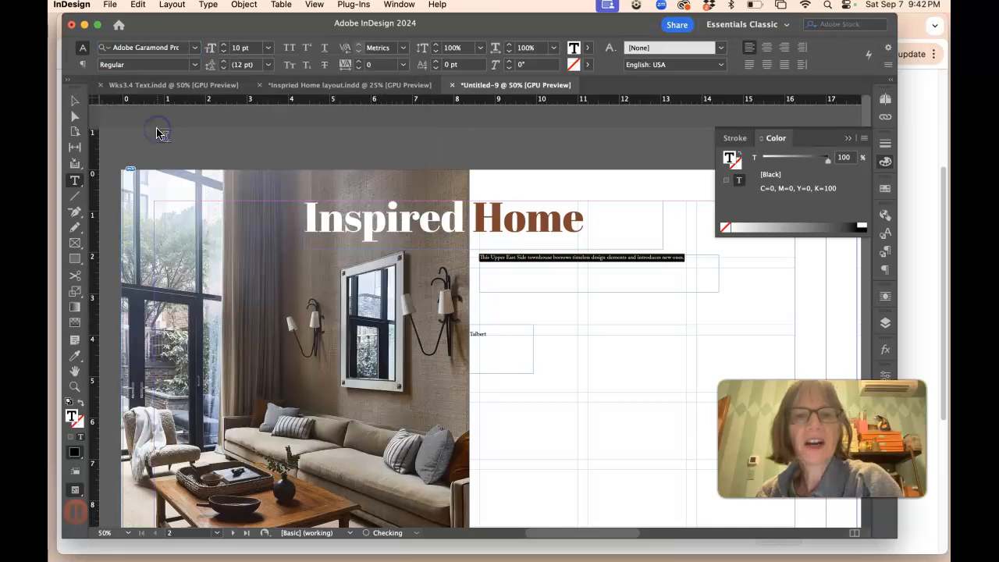
left_click(195, 65)
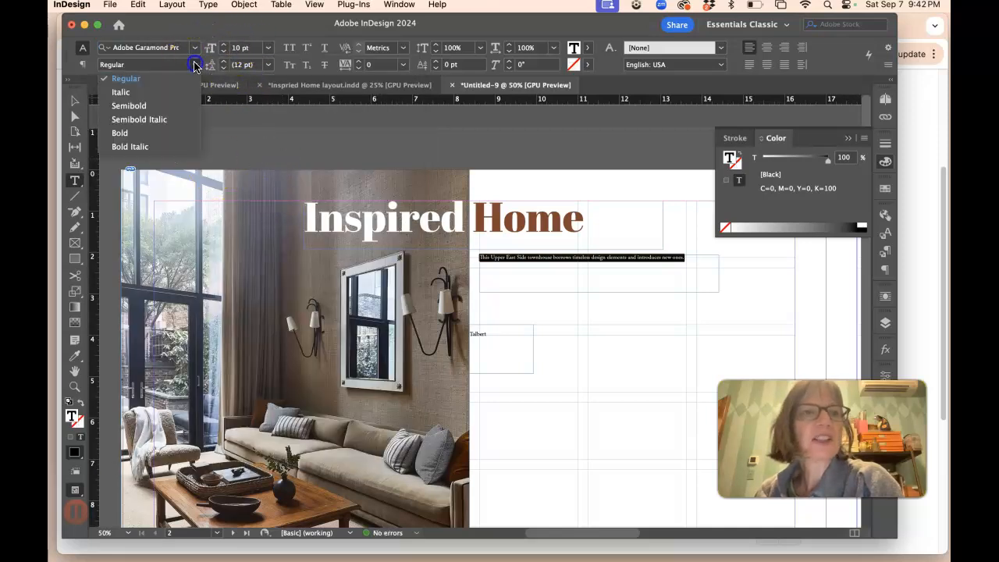
left_click(183, 118)
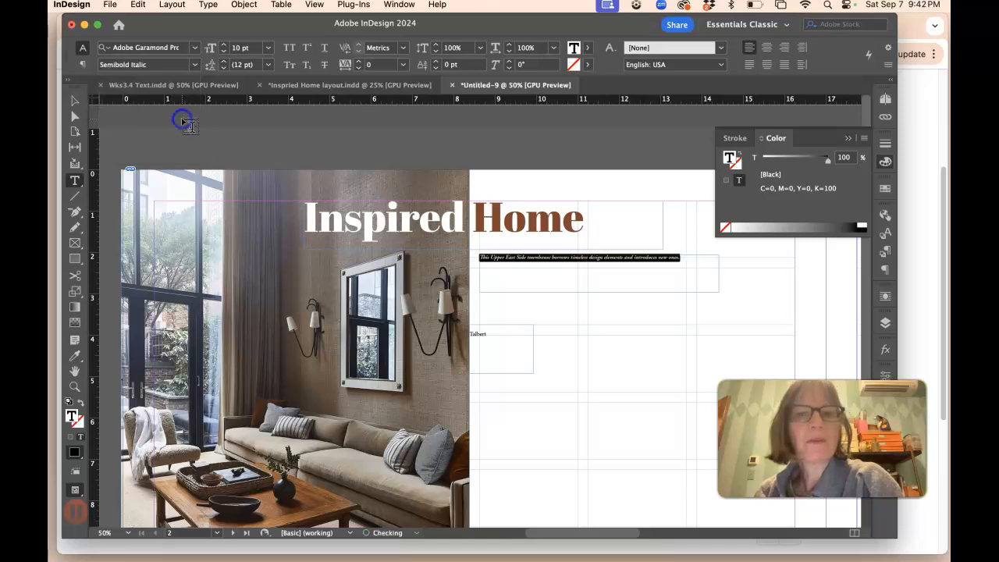
left_click(260, 48)
left_click_drag(265, 48, 260, 178)
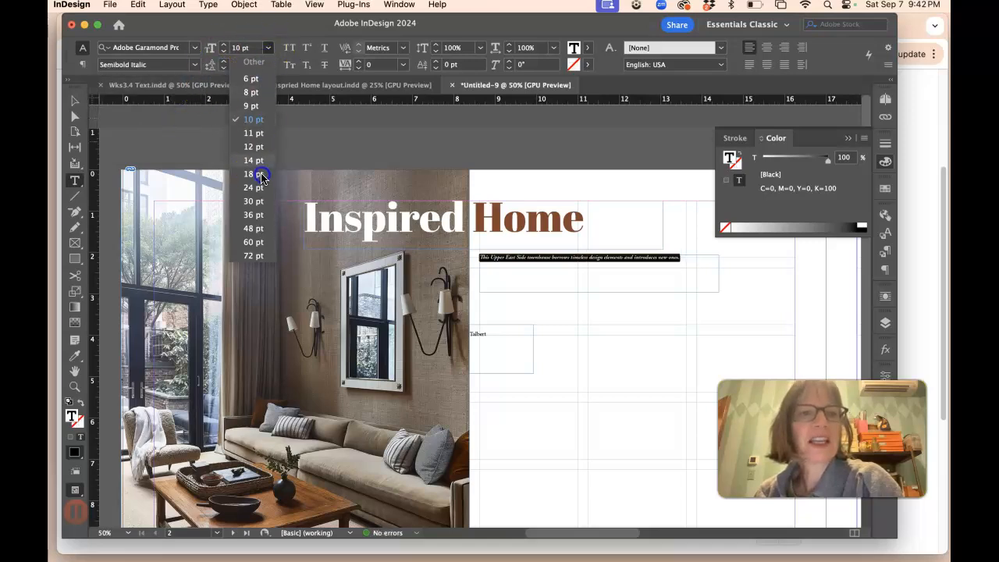
left_click(260, 190)
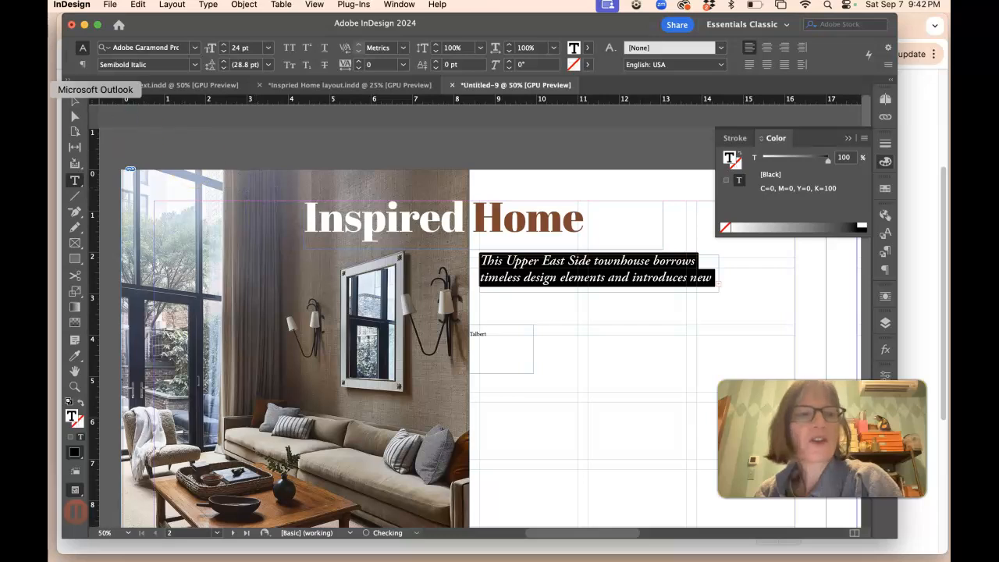
left_click(75, 101)
Step: Enlarge the subheading frame to about 1.58 in tall and 6.575 in wide
left_click(701, 296)
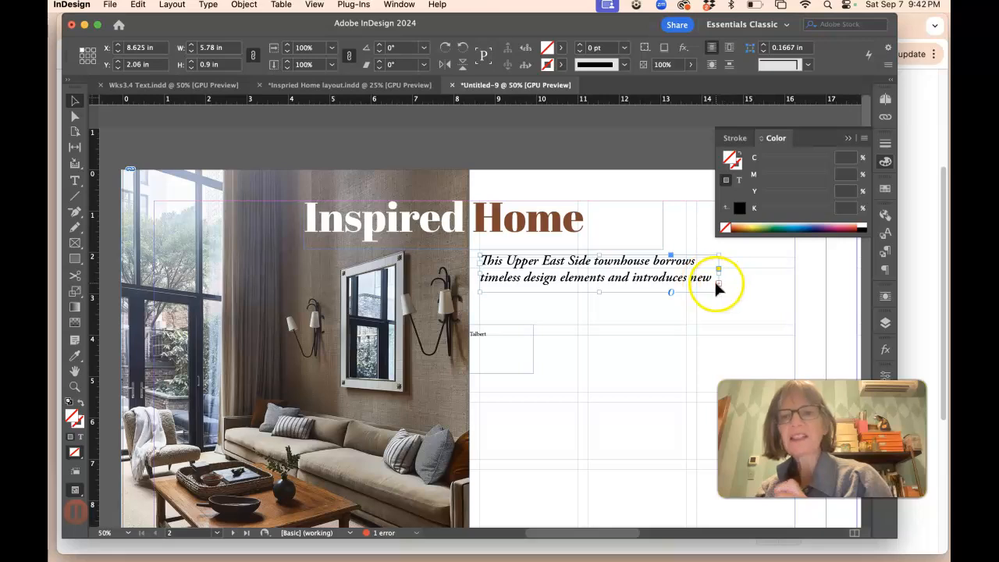
left_click_drag(599, 292, 598, 319)
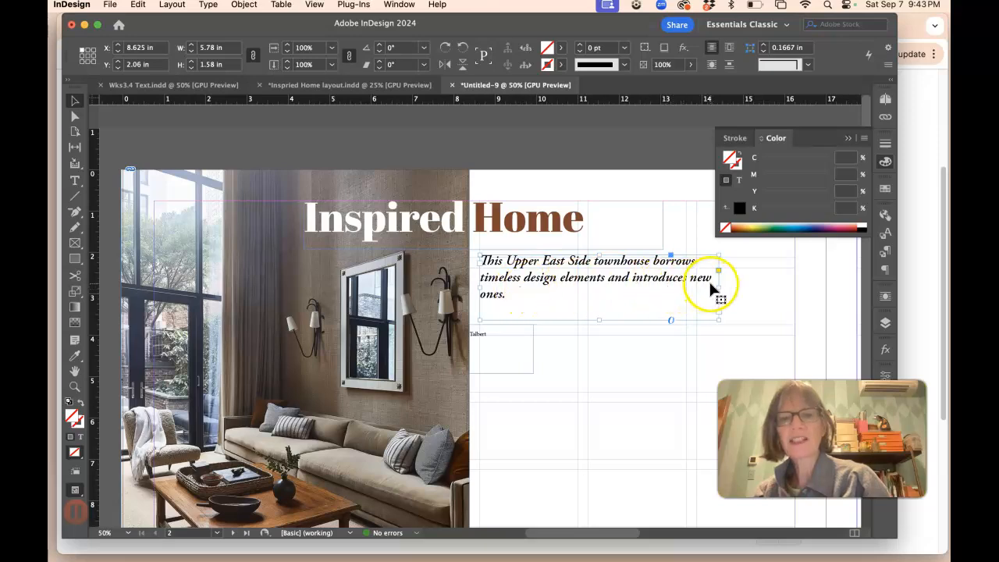
left_click(74, 181)
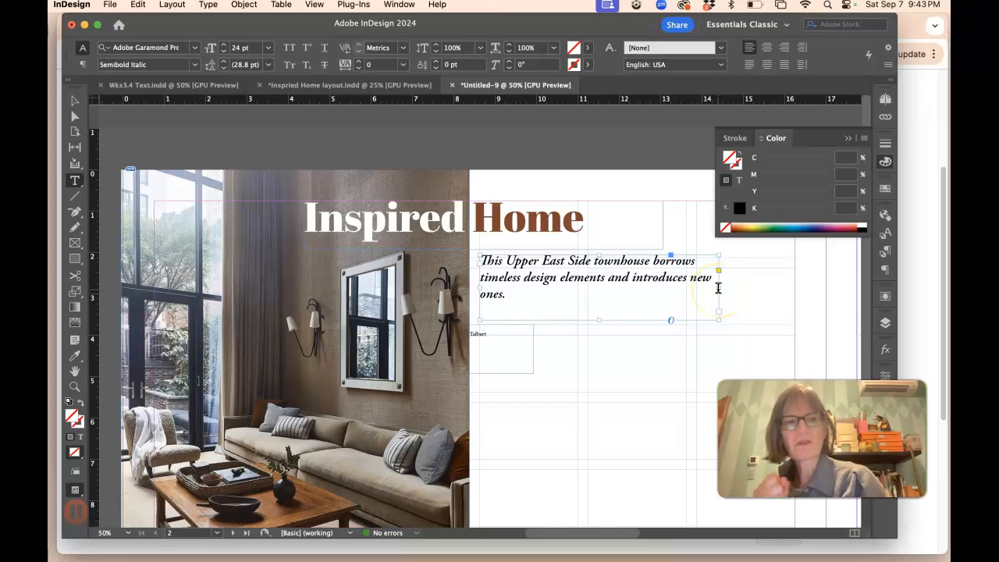
left_click(74, 100)
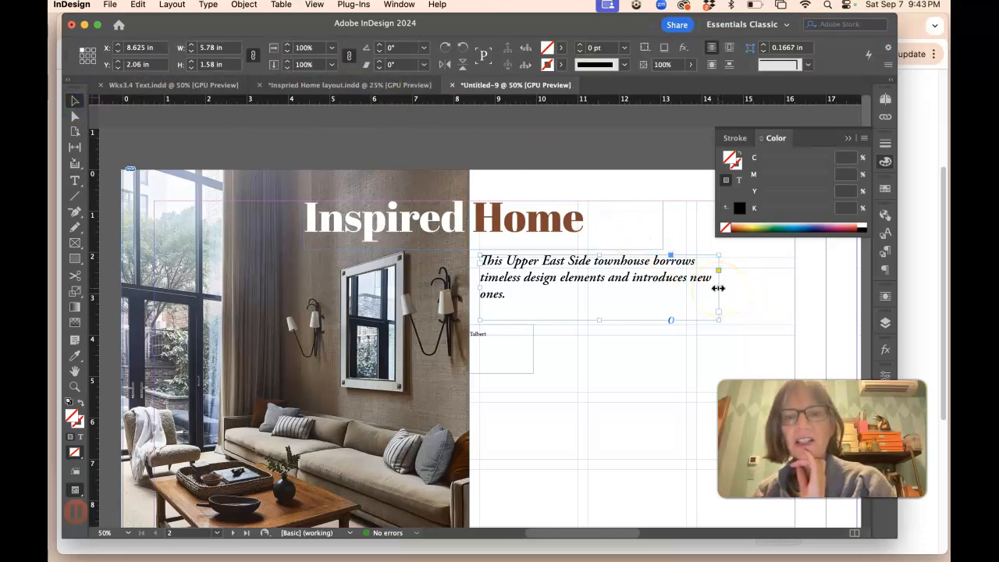
scroll(636, 292, "right", 3)
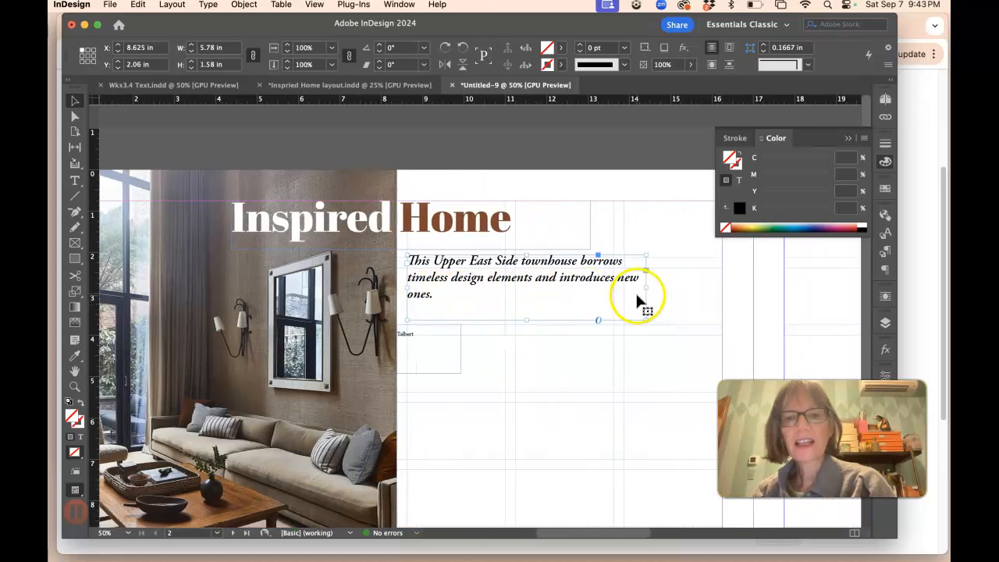
left_click_drag(645, 287, 678, 289)
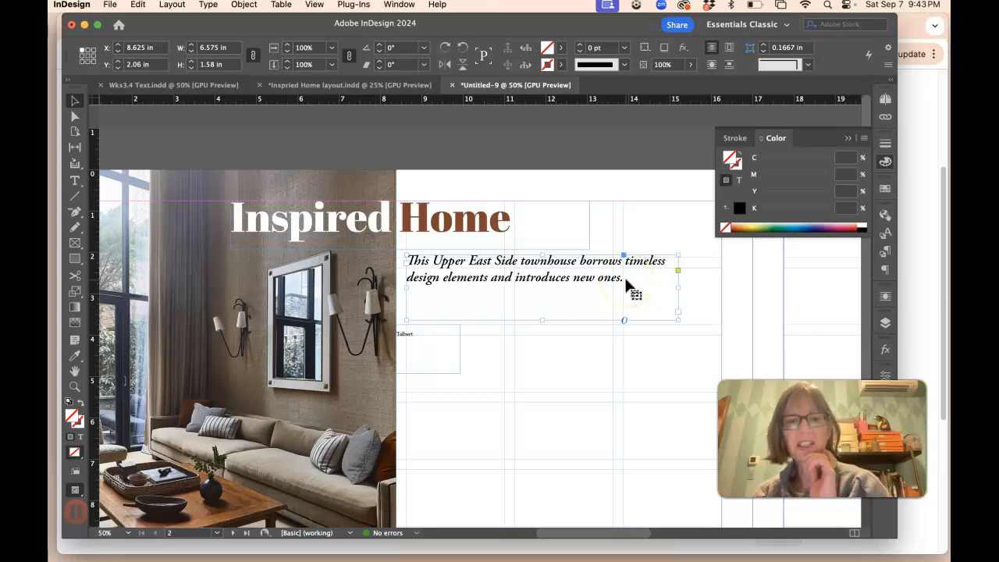
Step: Widen the credits frame to about 2.6 in
double_click(439, 355)
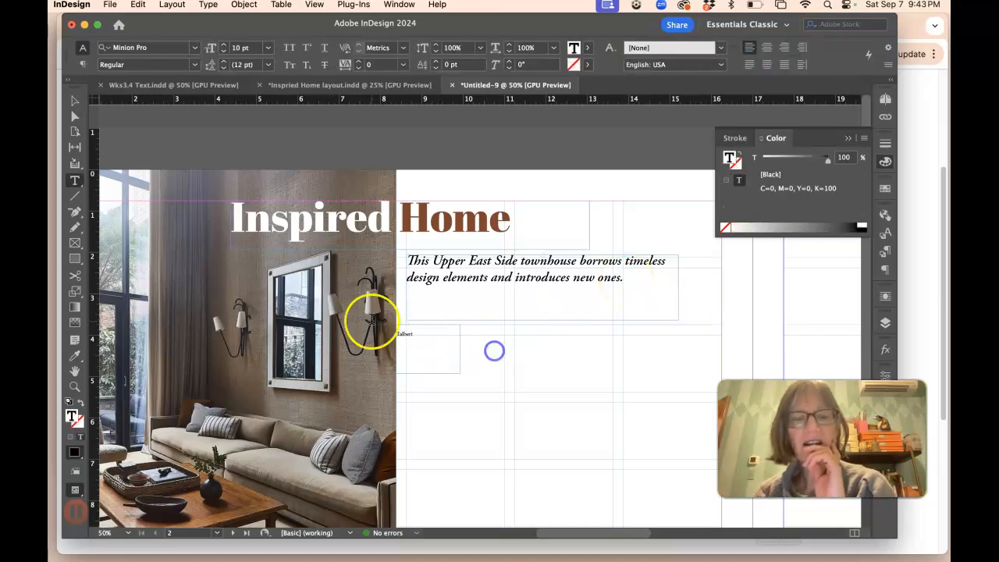
left_click(75, 100)
left_click(440, 350)
left_click_drag(441, 351, 498, 357)
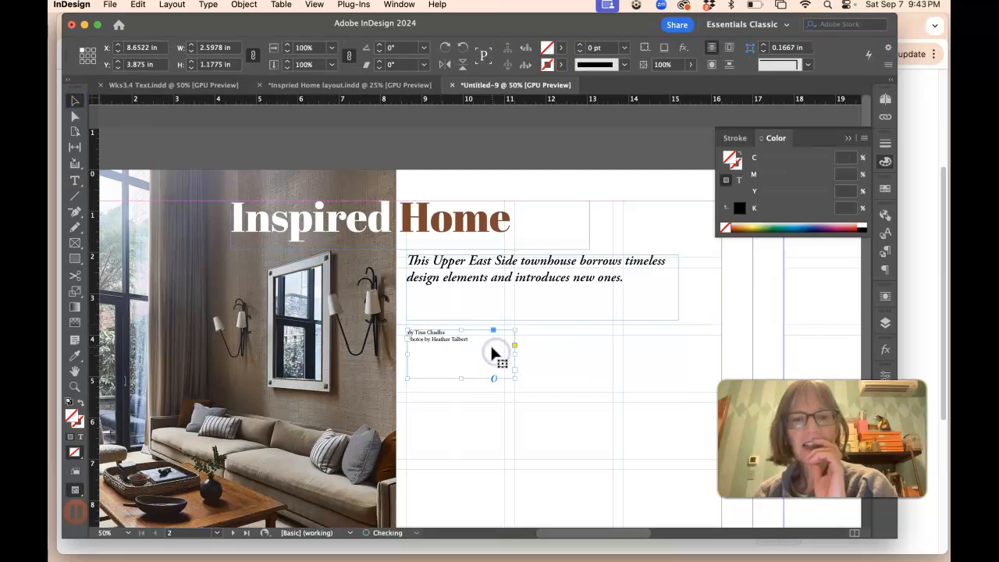
Step: Select the byline and photo credit text and set its font to Arial
left_click(75, 180)
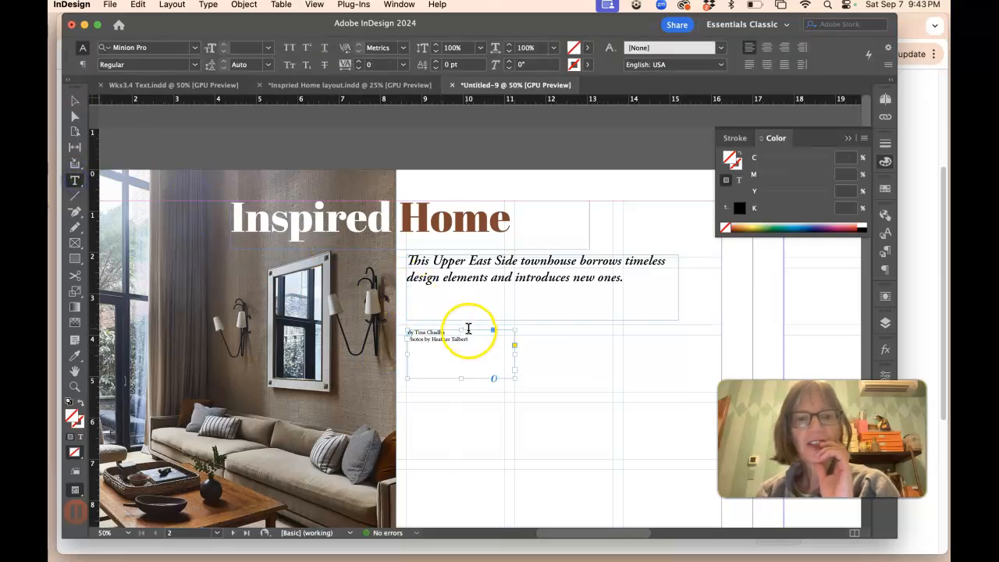
left_click_drag(469, 341, 373, 316)
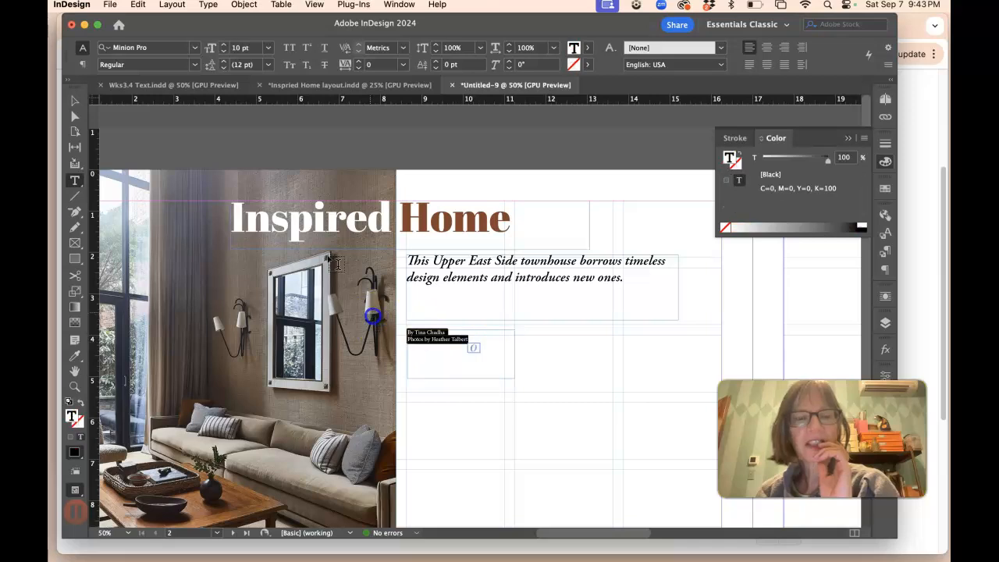
left_click(194, 47)
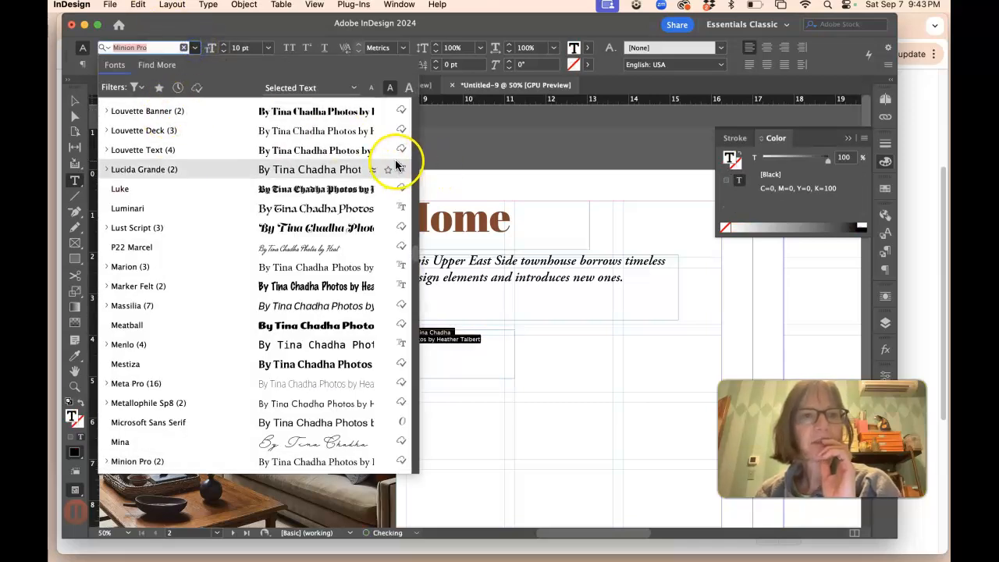
scroll(395, 164, "up", 20)
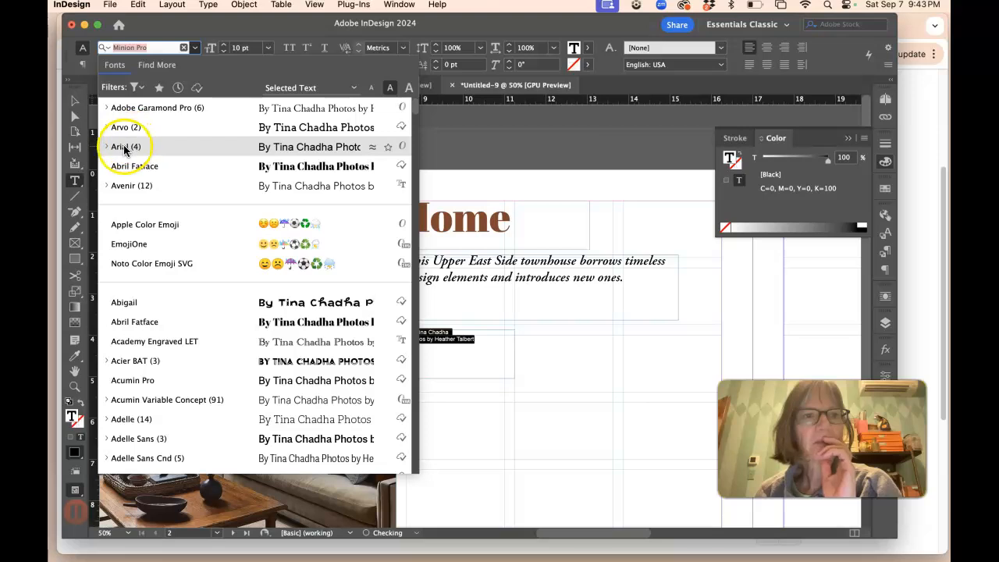
Step: Set the words "Photos by" in the credits to Italic
left_click(433, 339)
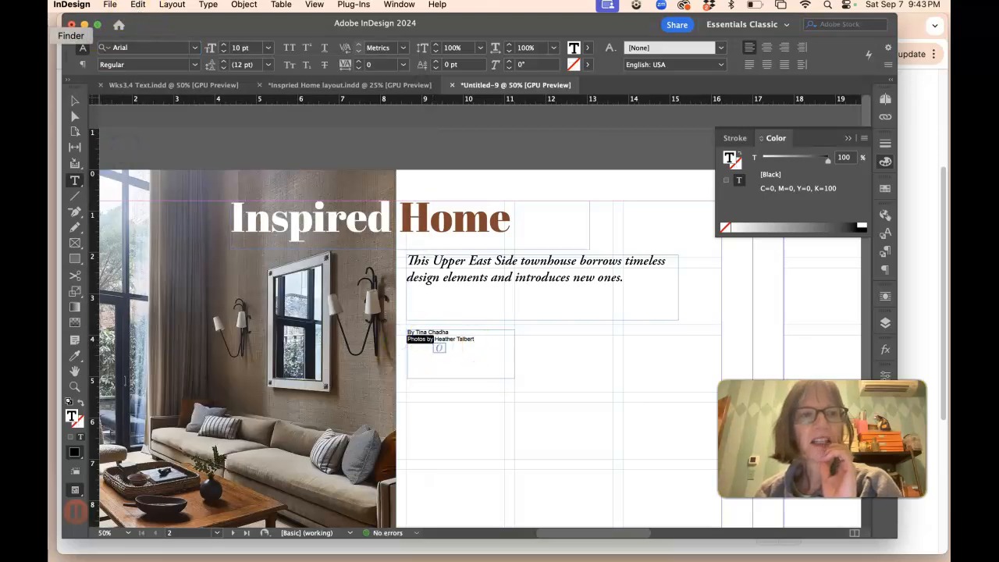
left_click(191, 64)
left_click(167, 95)
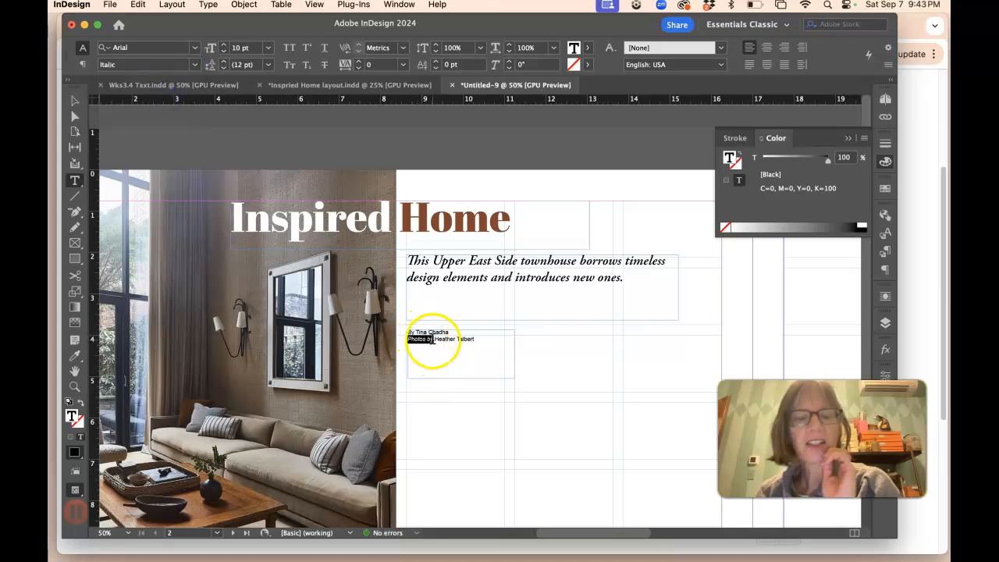
Step: Set the photographer's name and the author's name in the credits to Bold, then deselect
left_click(465, 338)
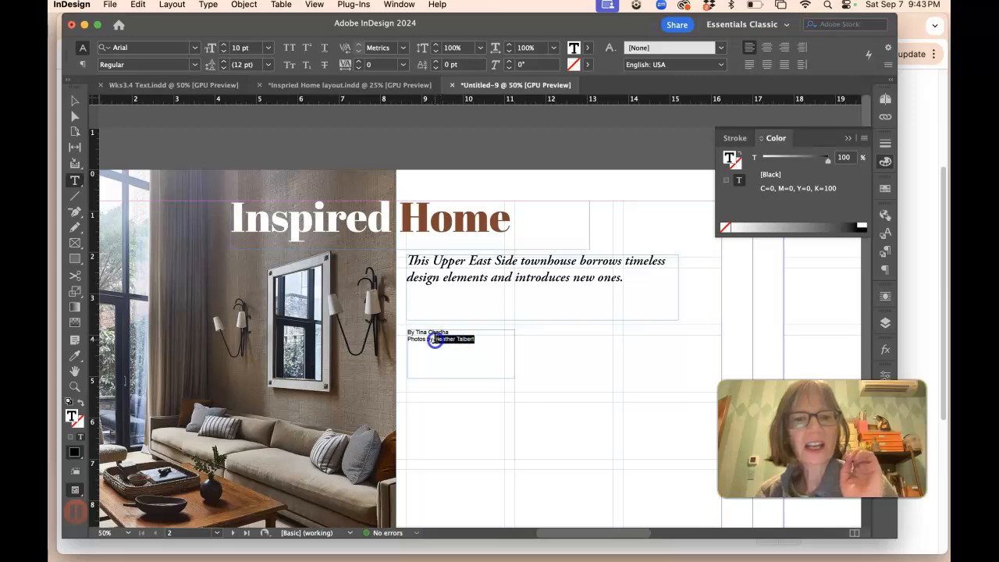
left_click(194, 64)
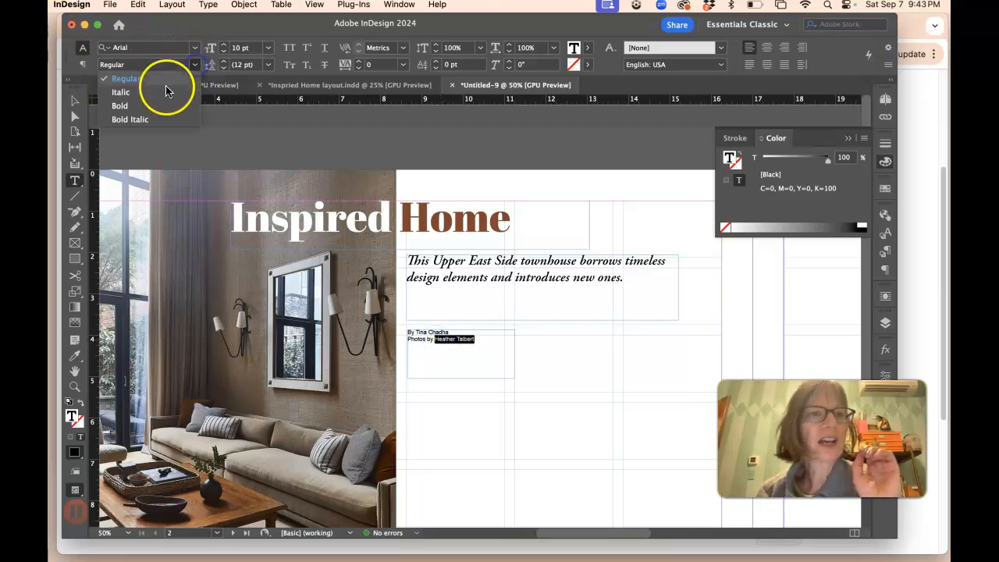
left_click(153, 105)
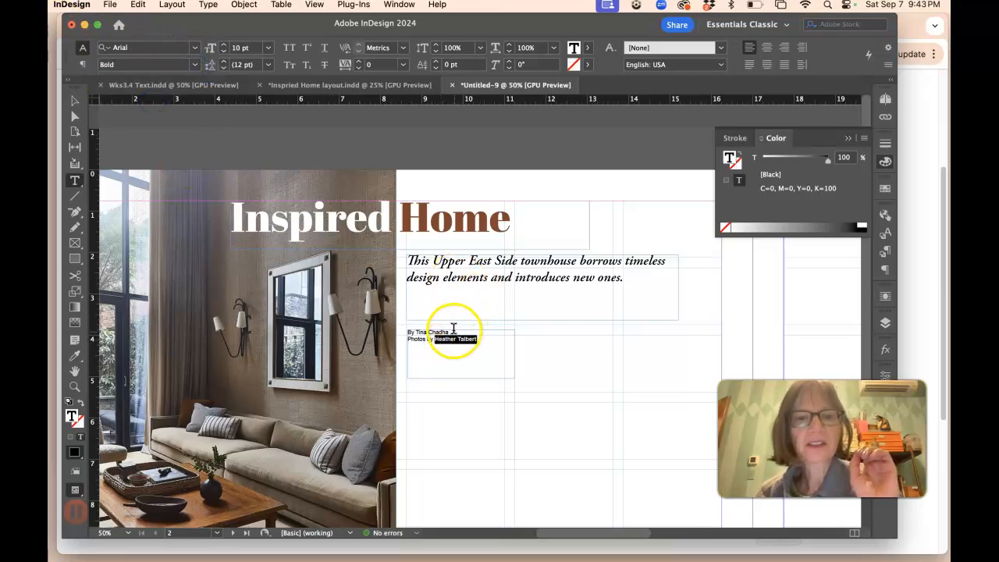
left_click_drag(452, 332, 431, 330)
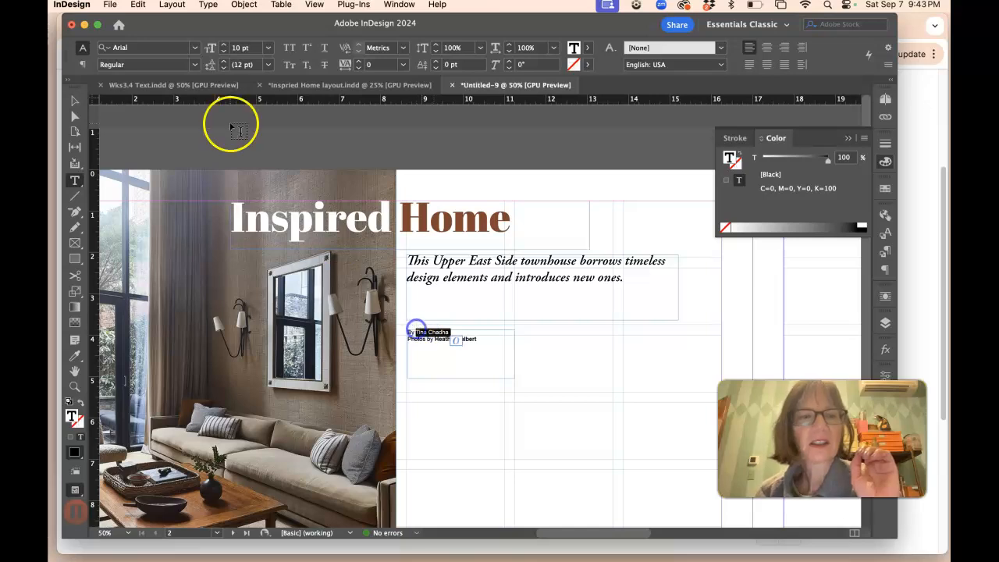
left_click(195, 64)
left_click(156, 106)
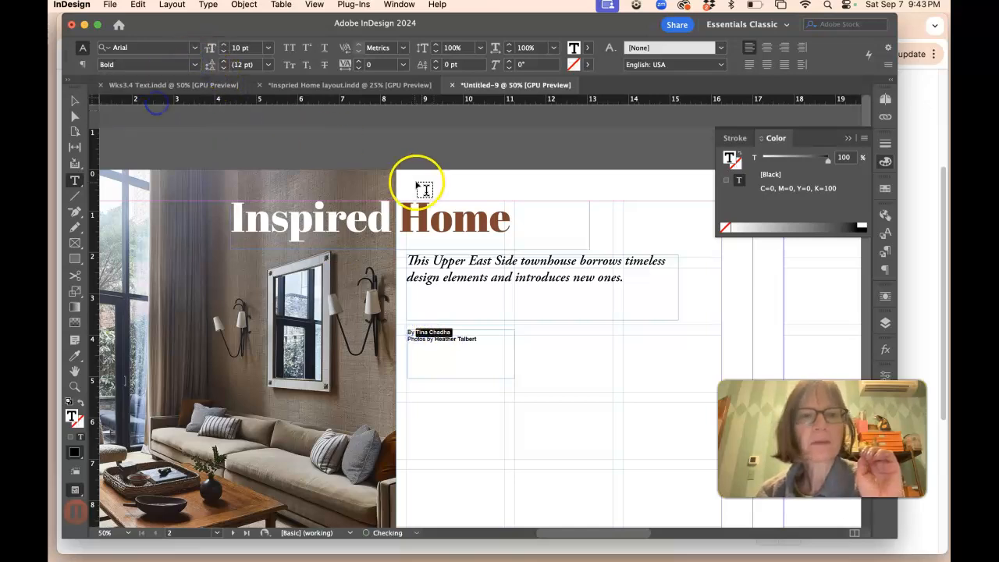
left_click(415, 178)
left_click(74, 99)
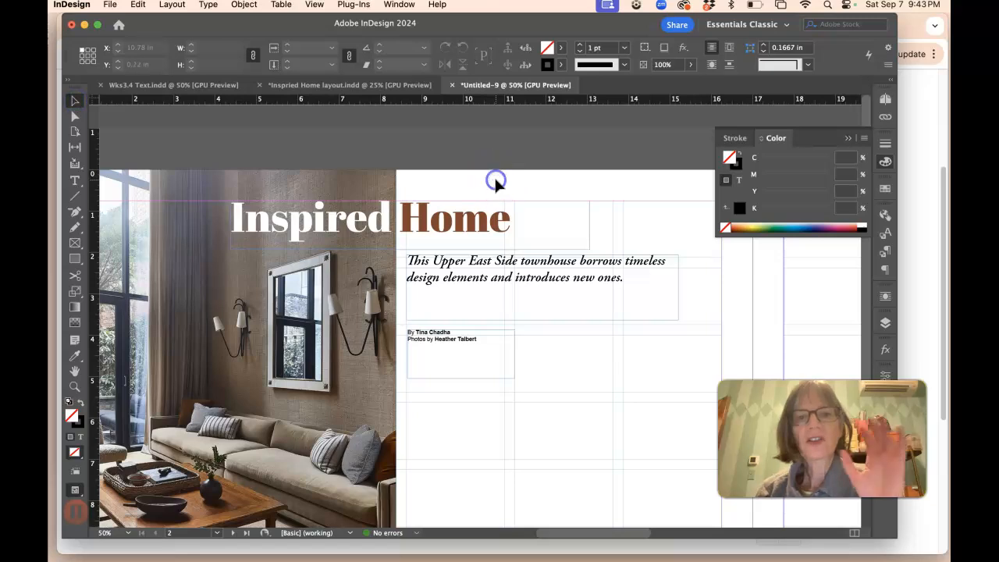
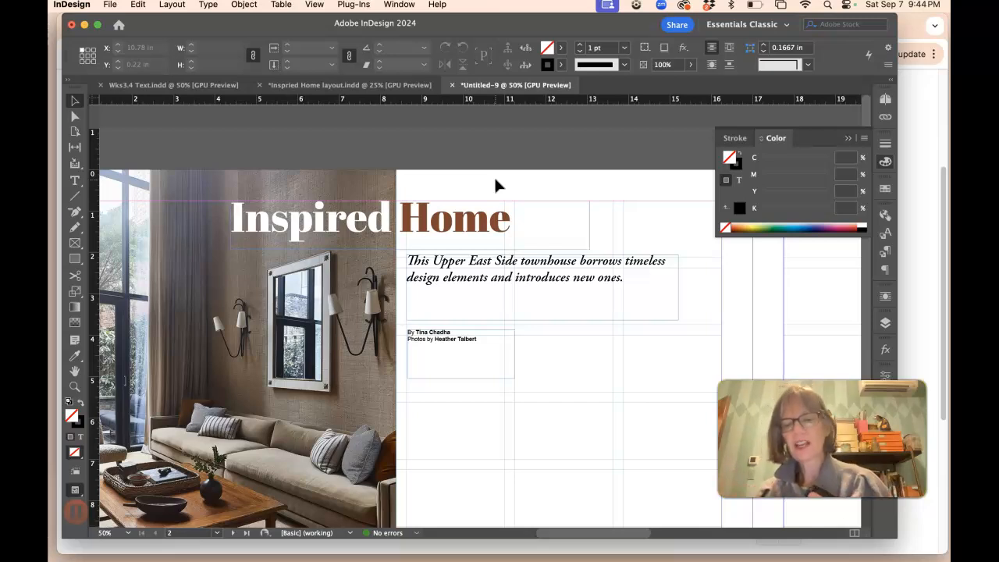
Step: Switch to the Wks3.4 Text document and bring the top of the article text into view
key("super+minus")
key("super+minus")
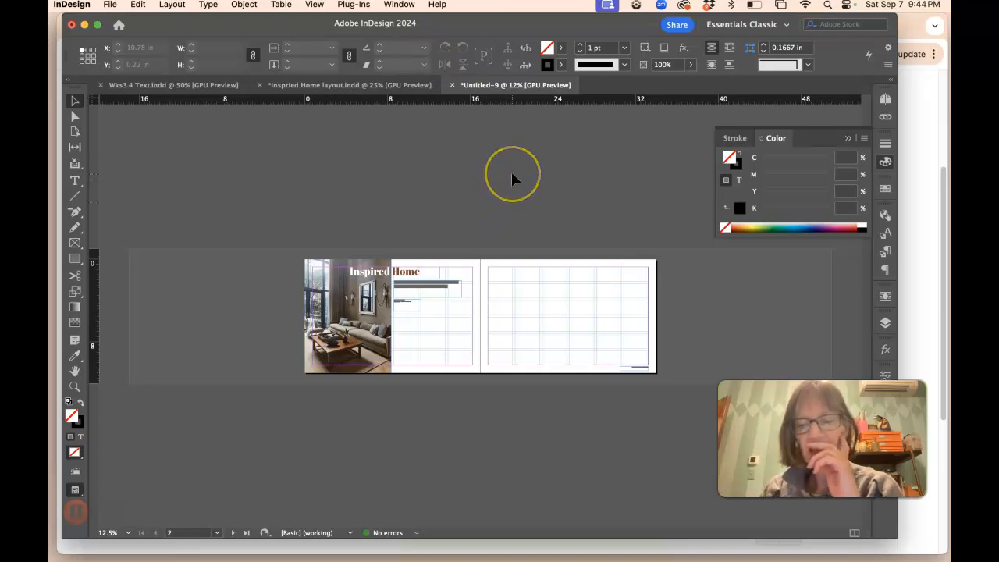
key("super+equal")
key("super+equal")
left_click(196, 86)
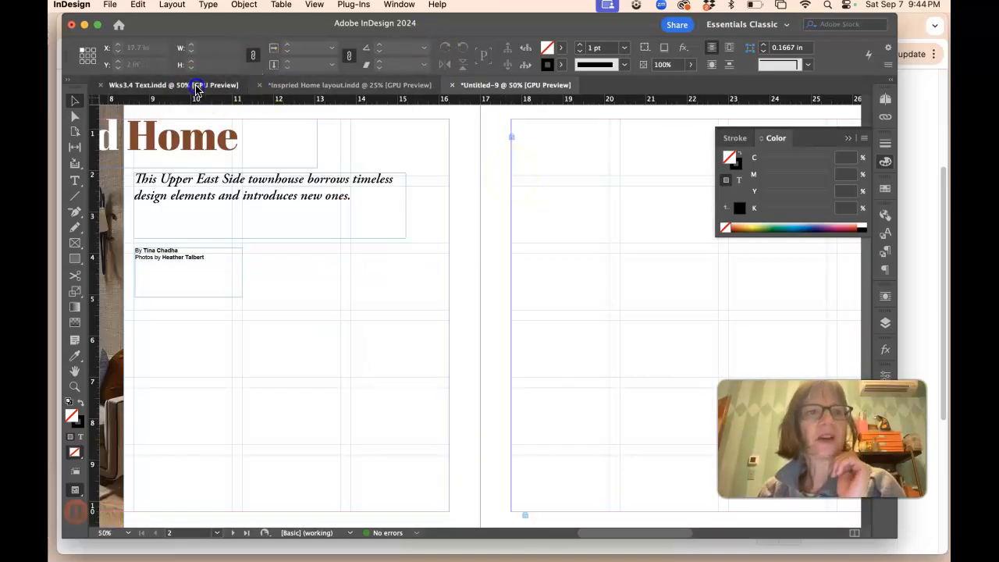
key("super+equal")
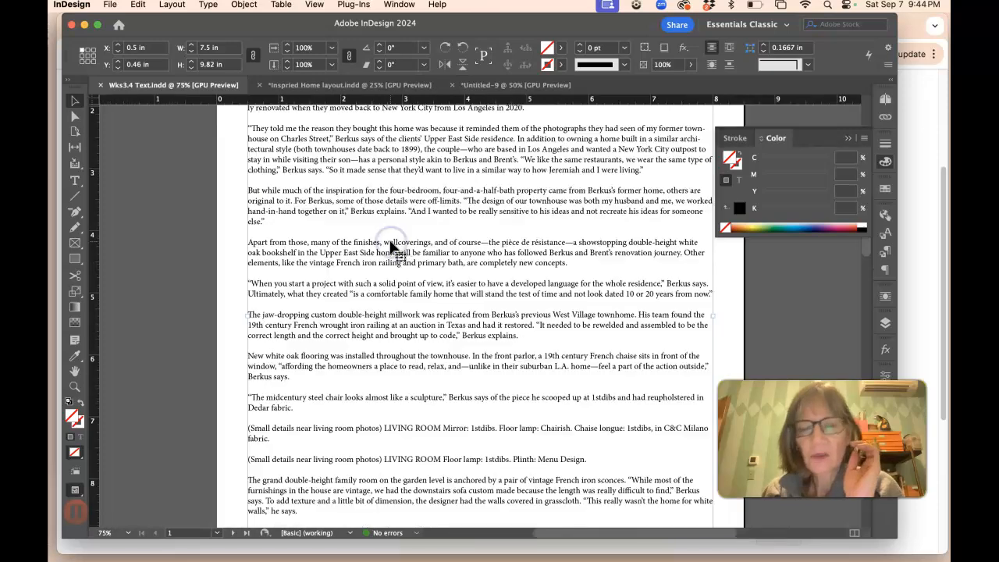
scroll(396, 225, "up", 3)
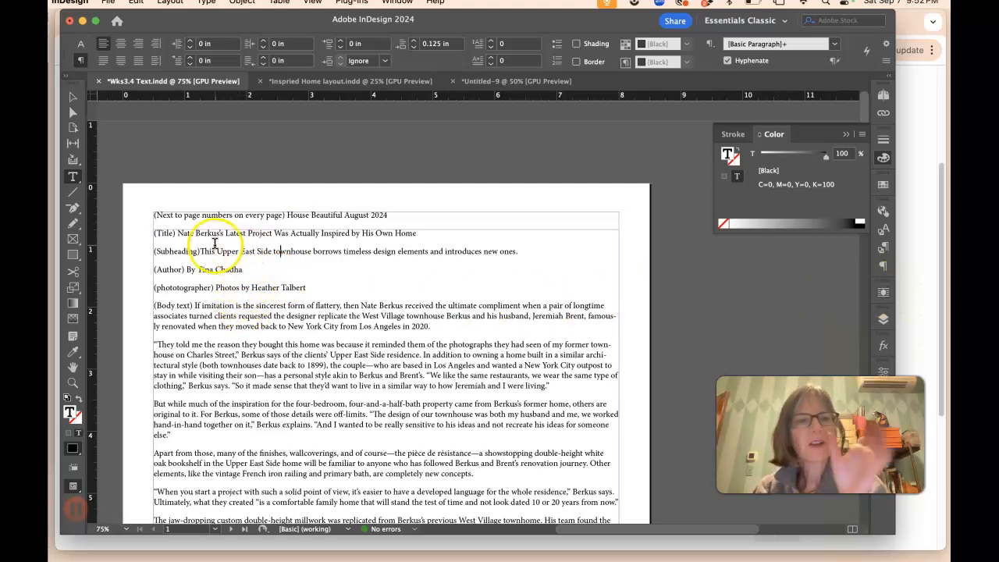
Step: Select the first body paragraphs and examine their character and paragraph formatting settings
left_click_drag(220, 315, 256, 506)
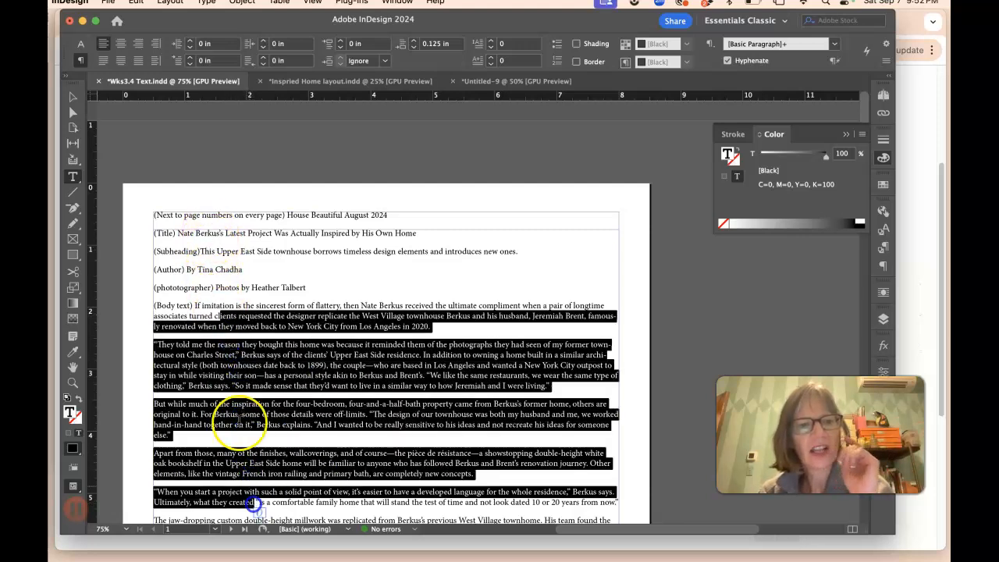
left_click(188, 393)
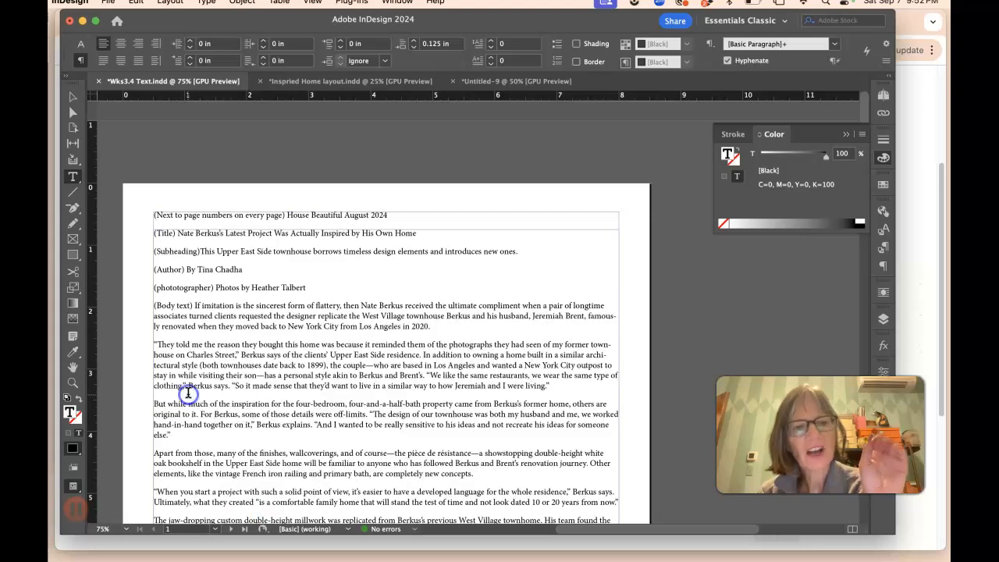
left_click(154, 345)
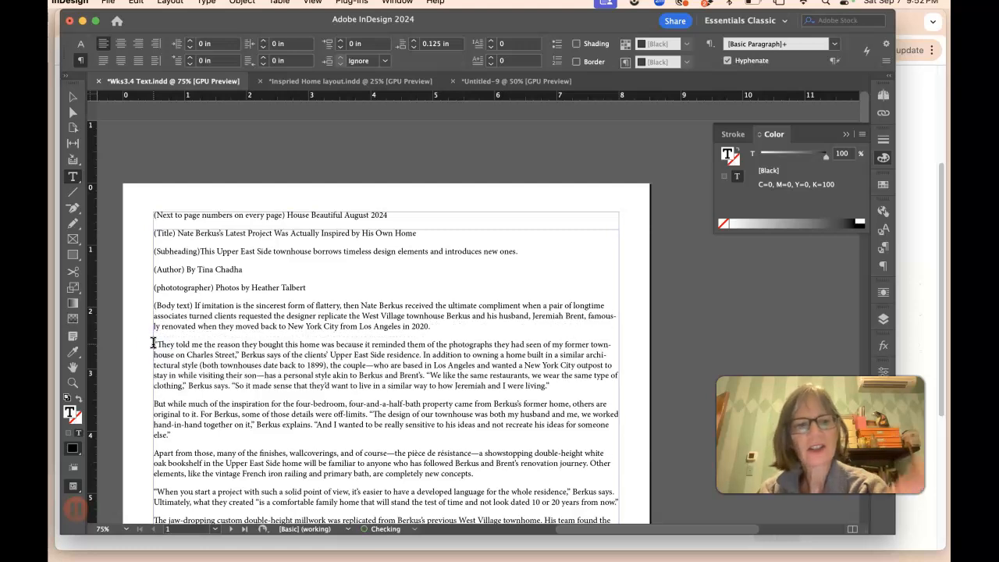
left_click_drag(163, 326, 168, 355)
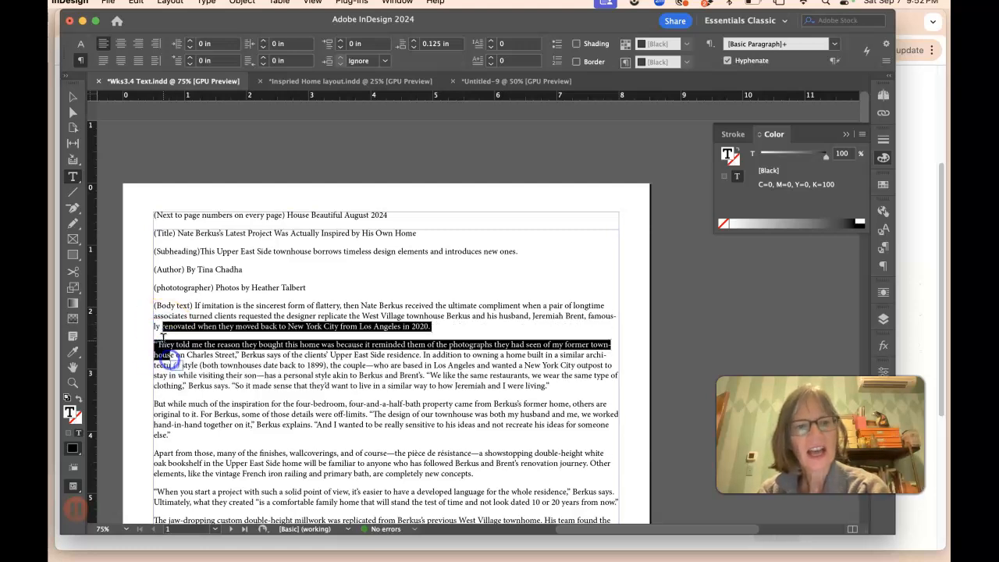
left_click(154, 344)
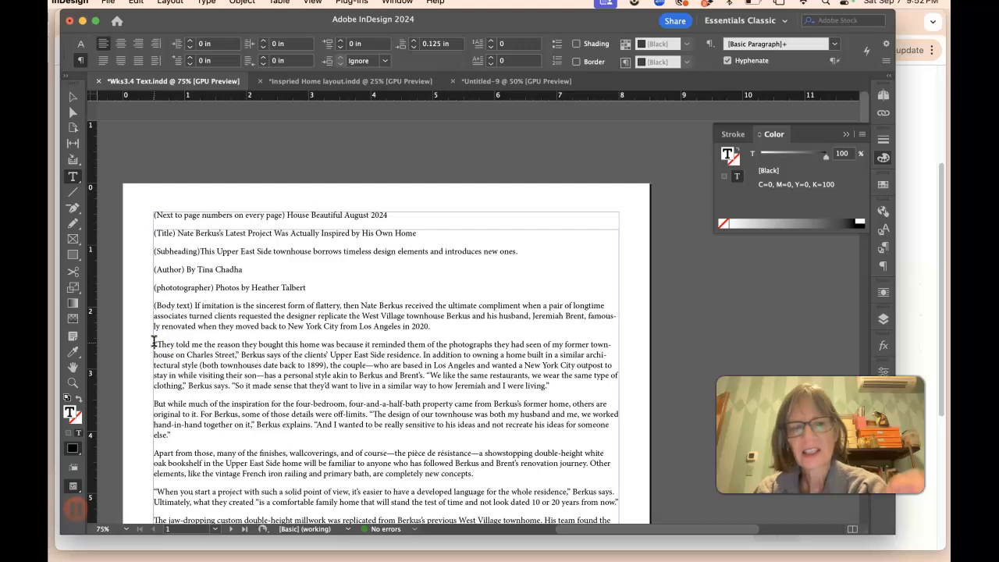
left_click_drag(163, 326, 183, 382)
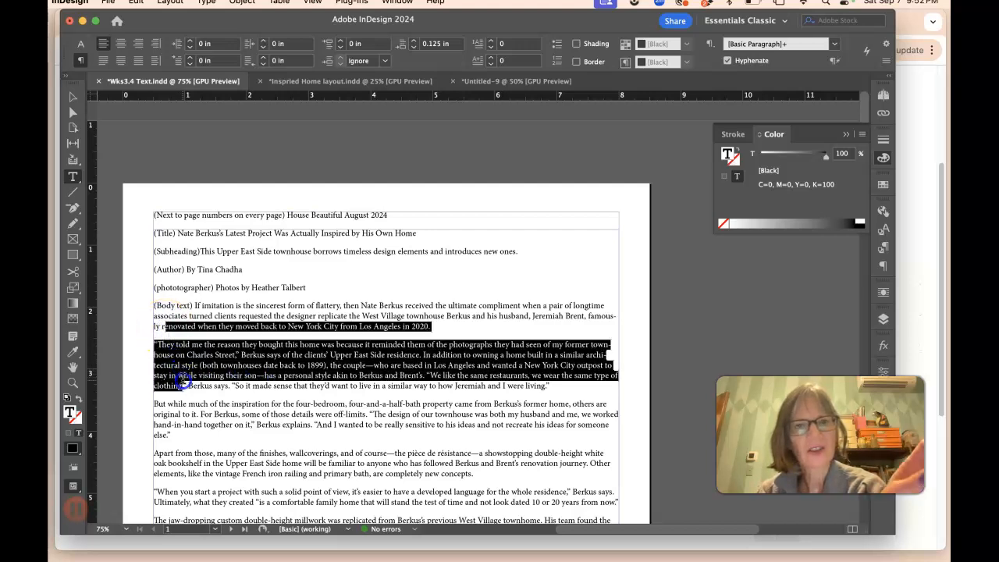
left_click(80, 46)
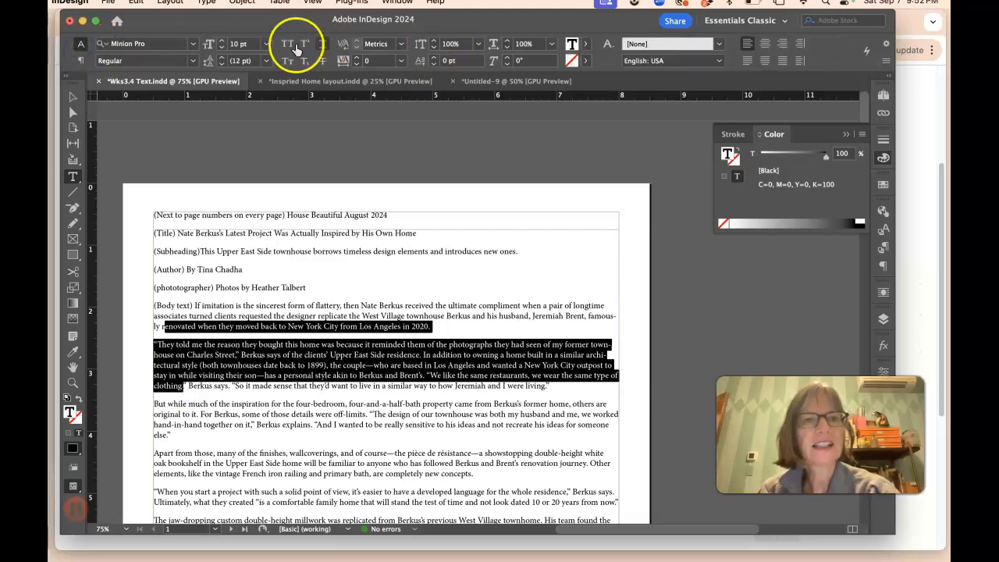
left_click(81, 61)
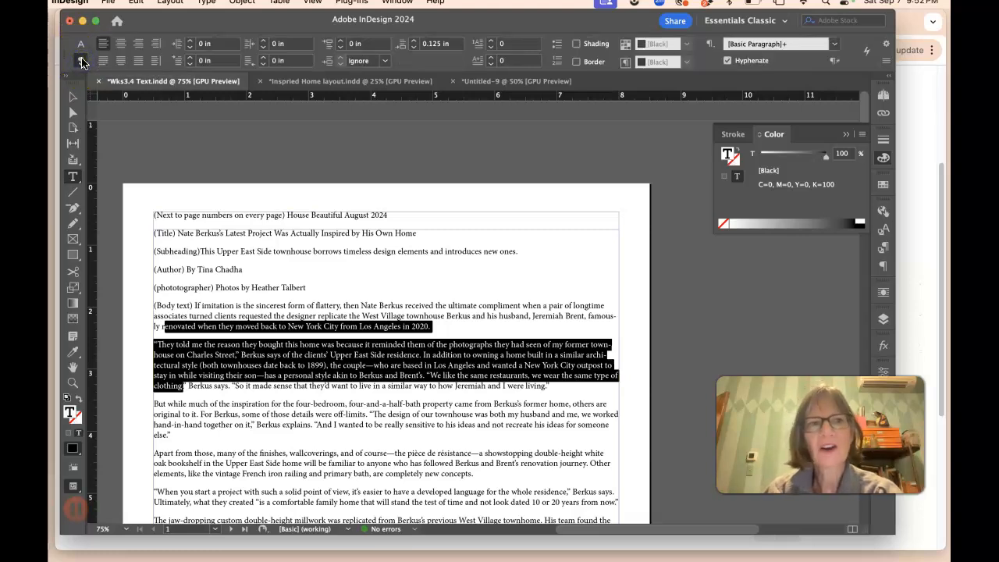
left_click(83, 45)
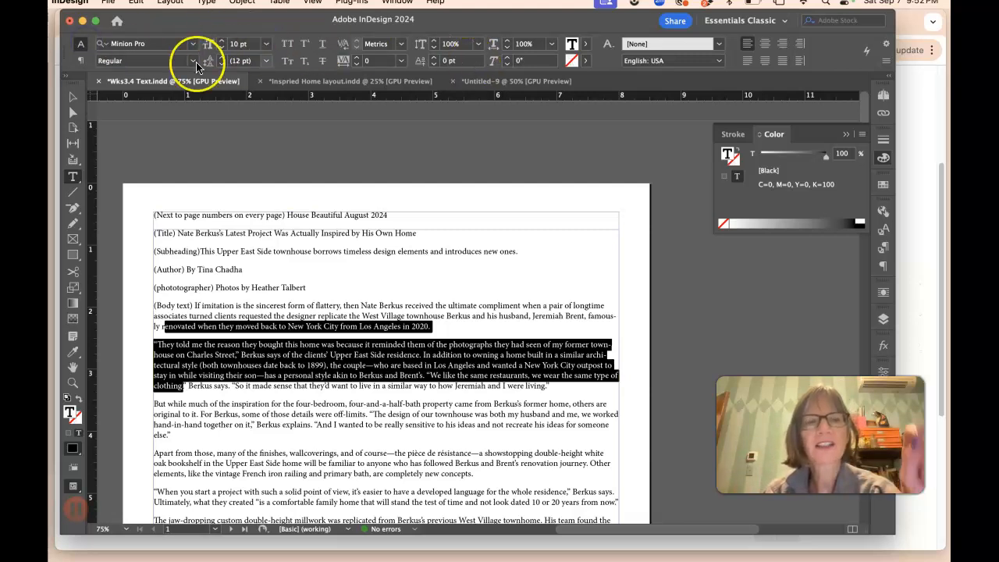
left_click(82, 62)
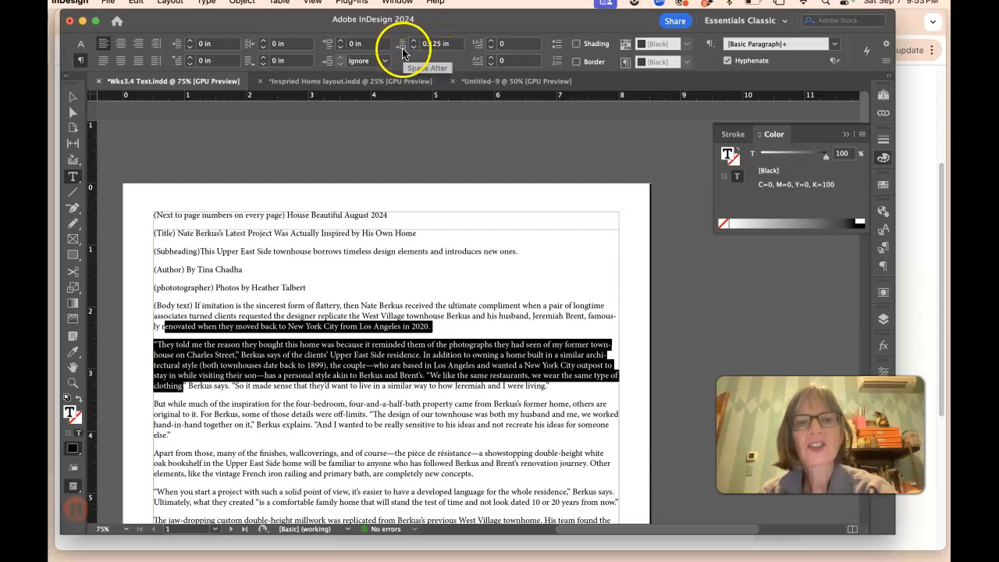
left_click(278, 318)
left_click_drag(277, 319, 290, 366)
left_click(413, 47)
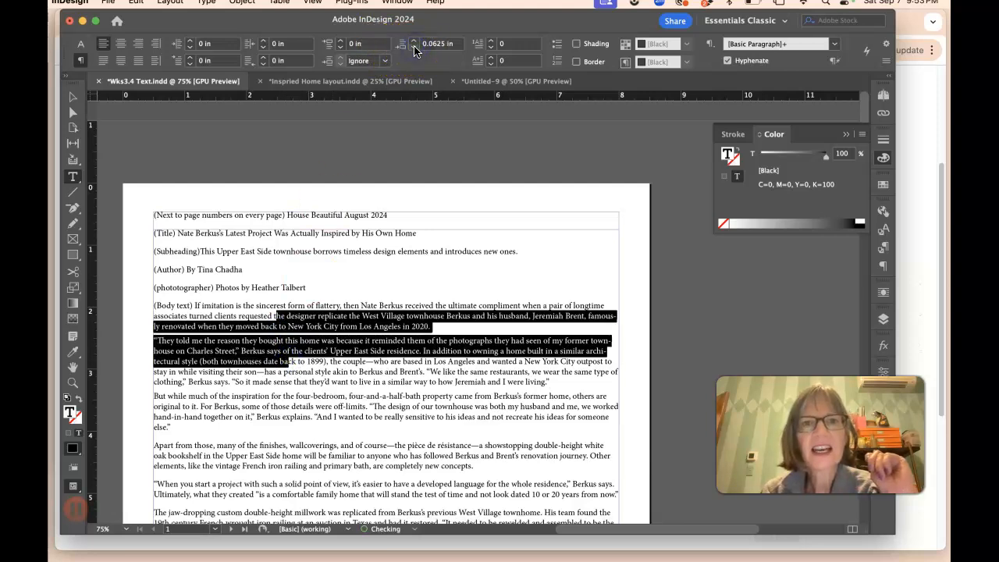
left_click(413, 47)
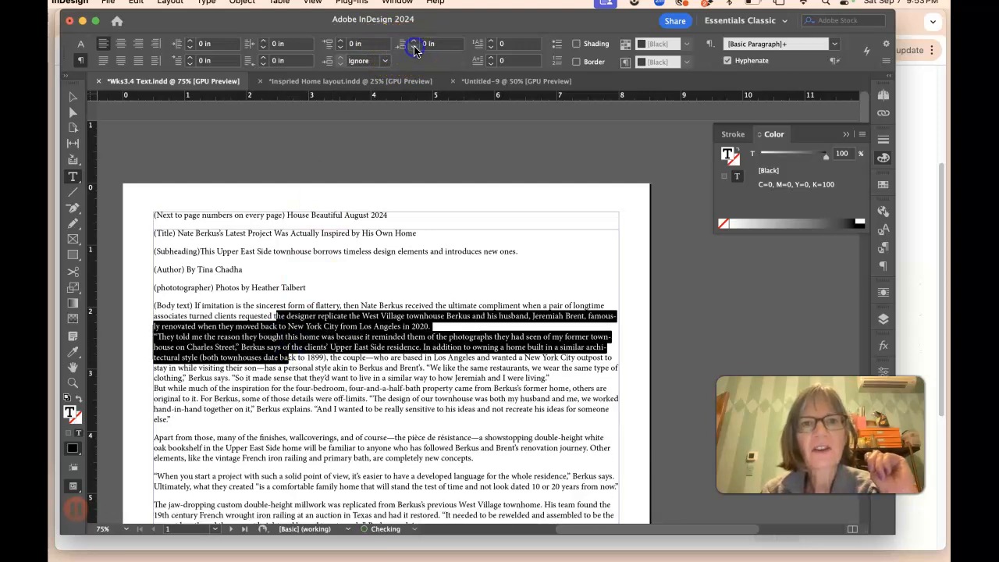
left_click(434, 325)
key("Return")
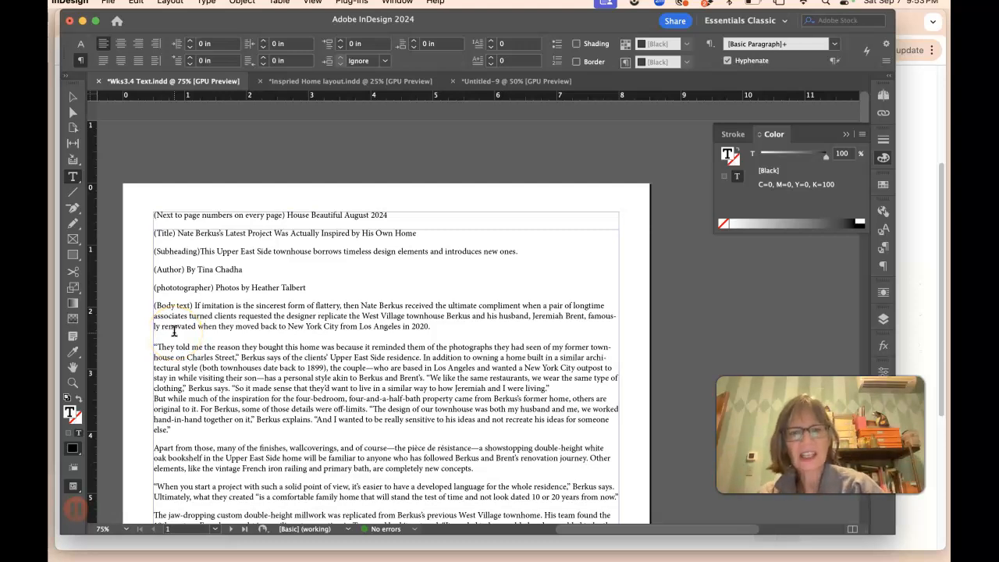
left_click_drag(191, 408, 195, 431)
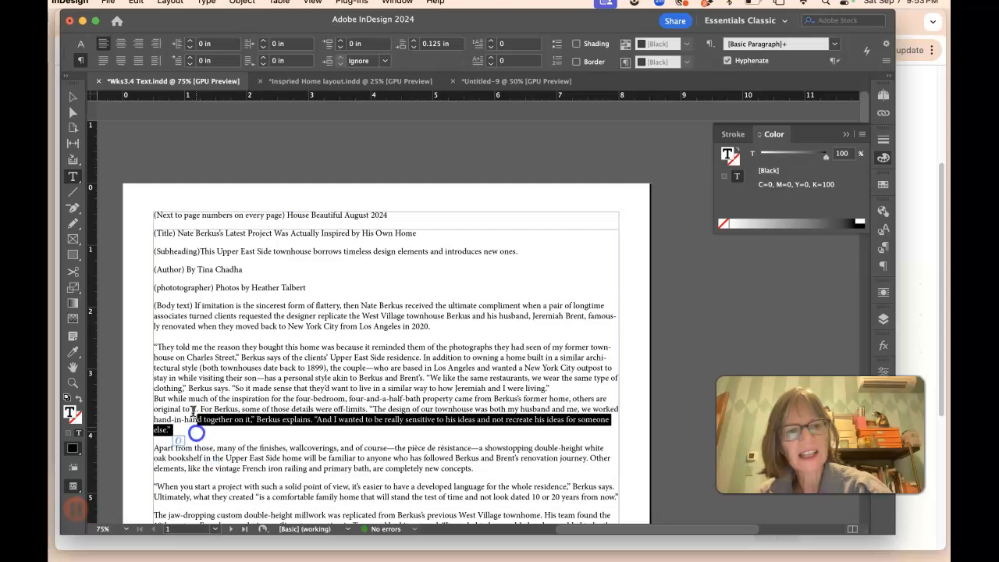
left_click(154, 347)
key("BackSpace")
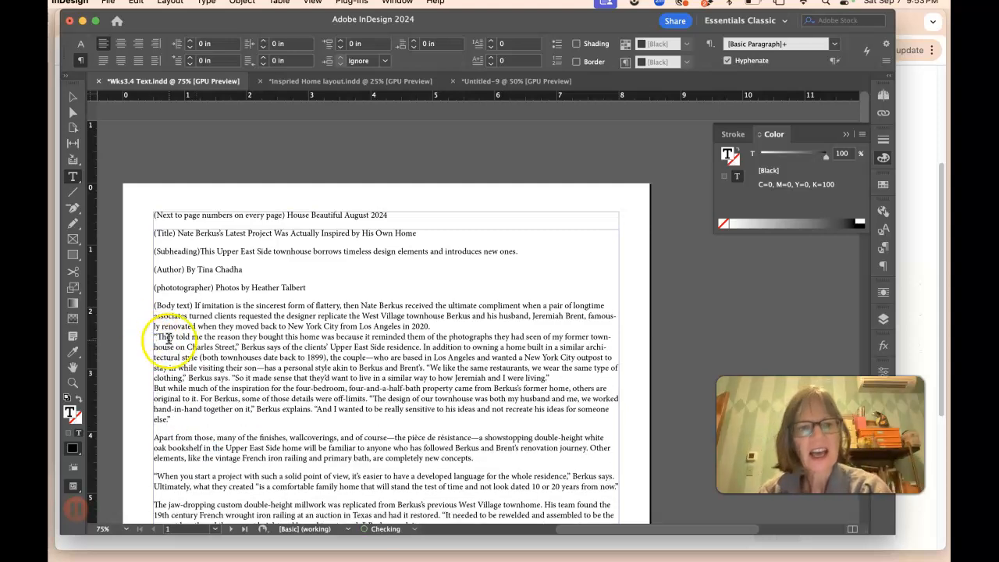
left_click_drag(168, 326, 193, 359)
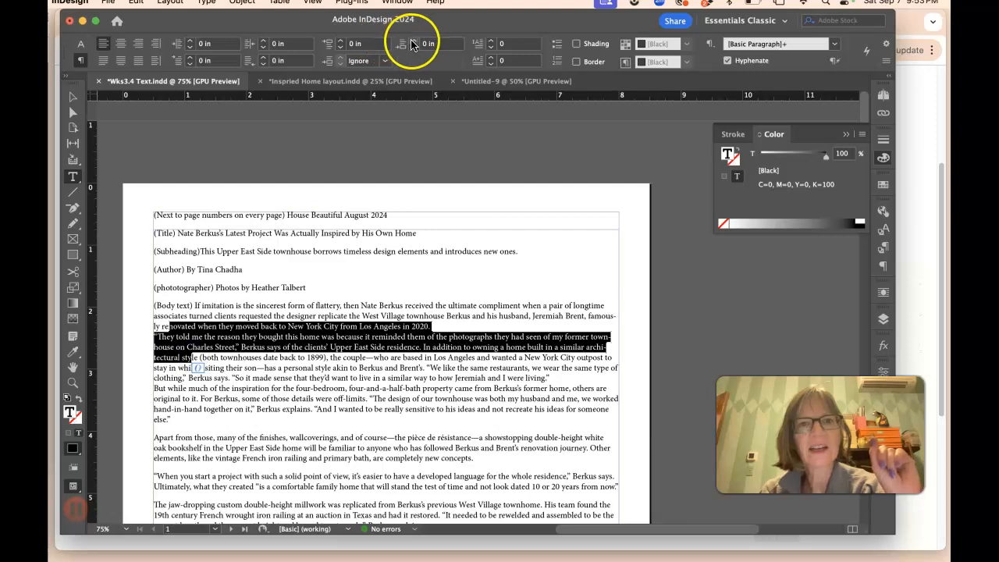
left_click(414, 41)
left_click(415, 41)
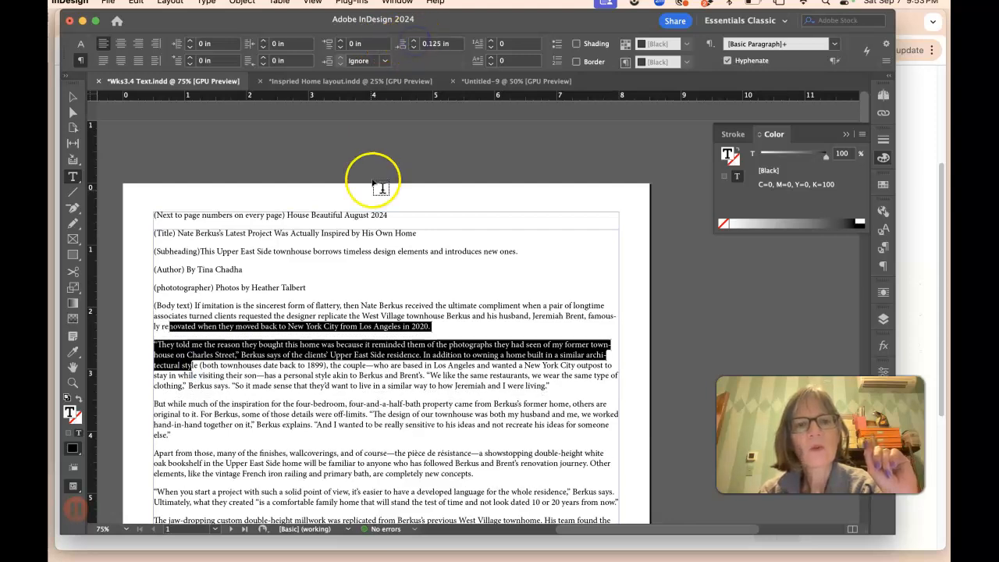
Step: Select and review passages of the body text to see where its paragraphs break
left_click(345, 304)
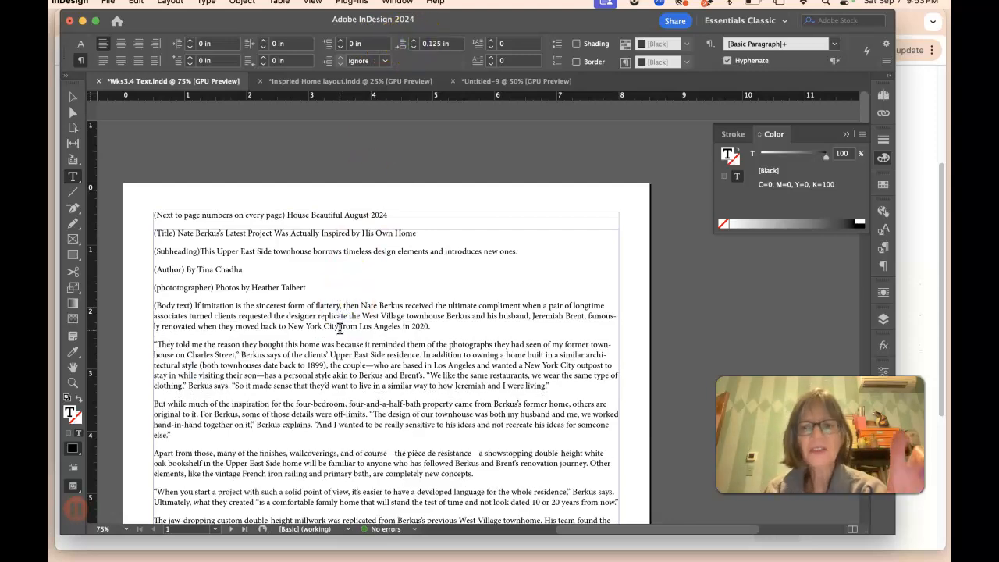
left_click_drag(213, 316, 226, 366)
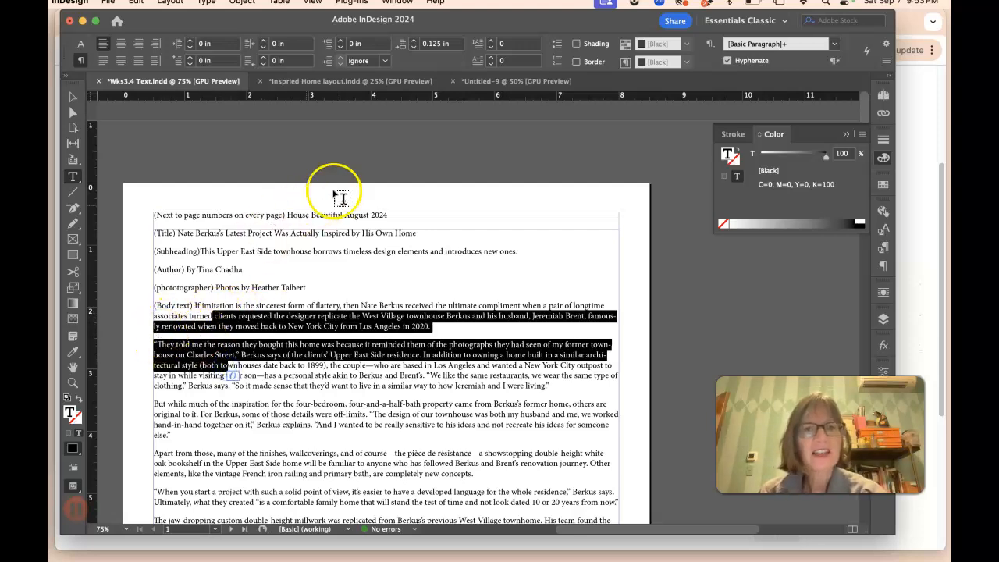
left_click(176, 326)
left_click_drag(179, 326, 189, 384)
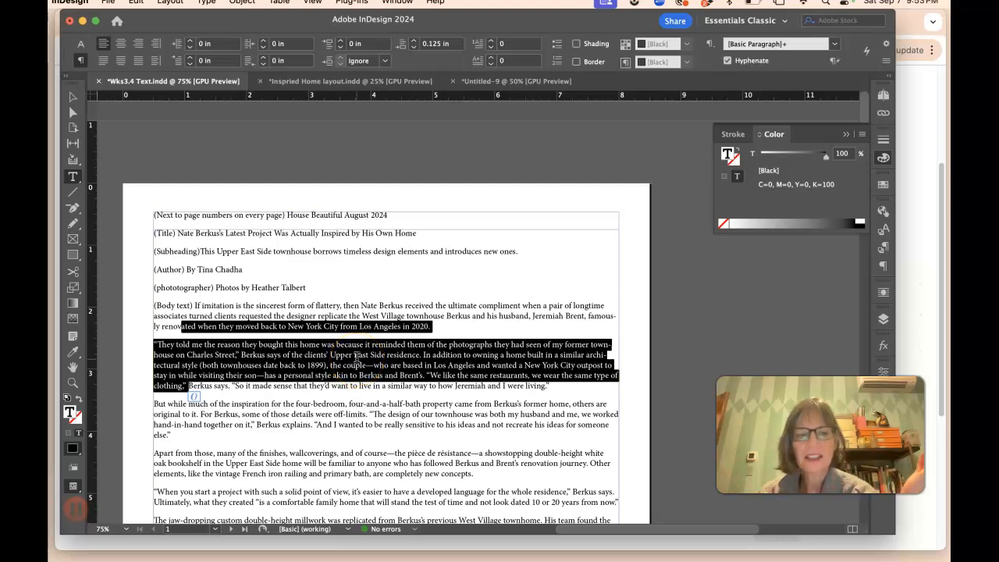
scroll(374, 359, "down", 5)
scroll(377, 360, "down", 1)
left_click_drag(234, 286, 249, 375)
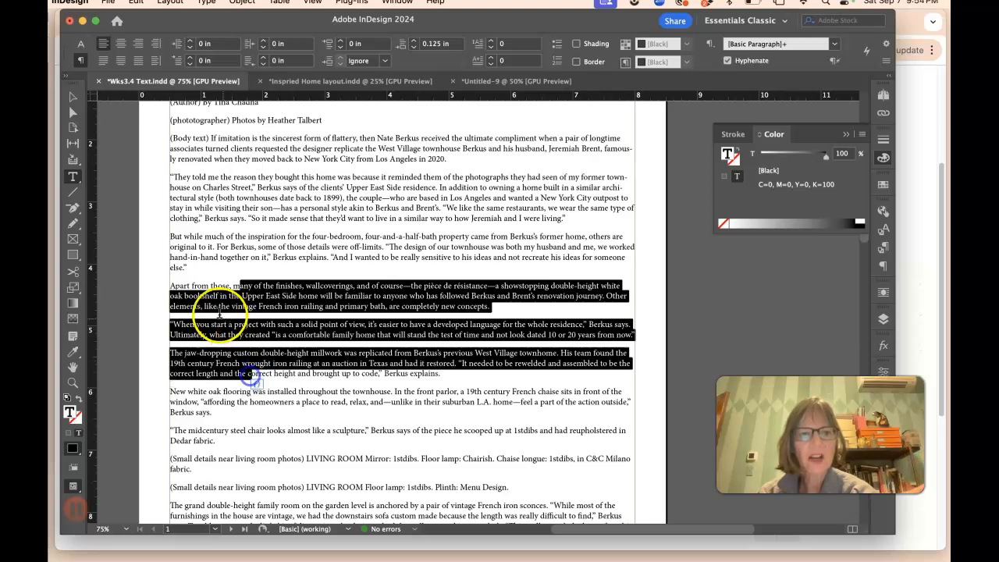
left_click(177, 270)
left_click_drag(177, 277, 179, 299)
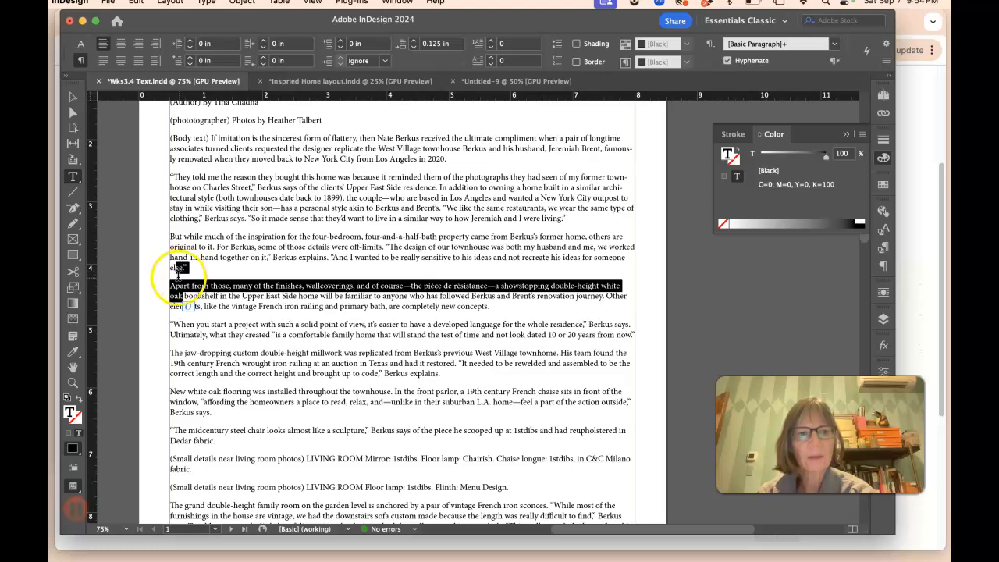
left_click(179, 268)
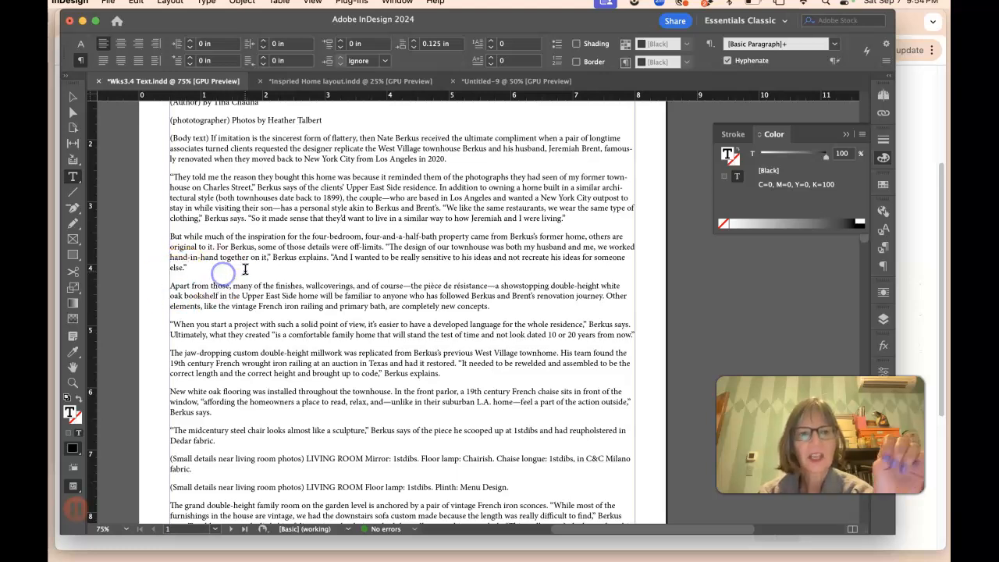
scroll(234, 265, "up", 5)
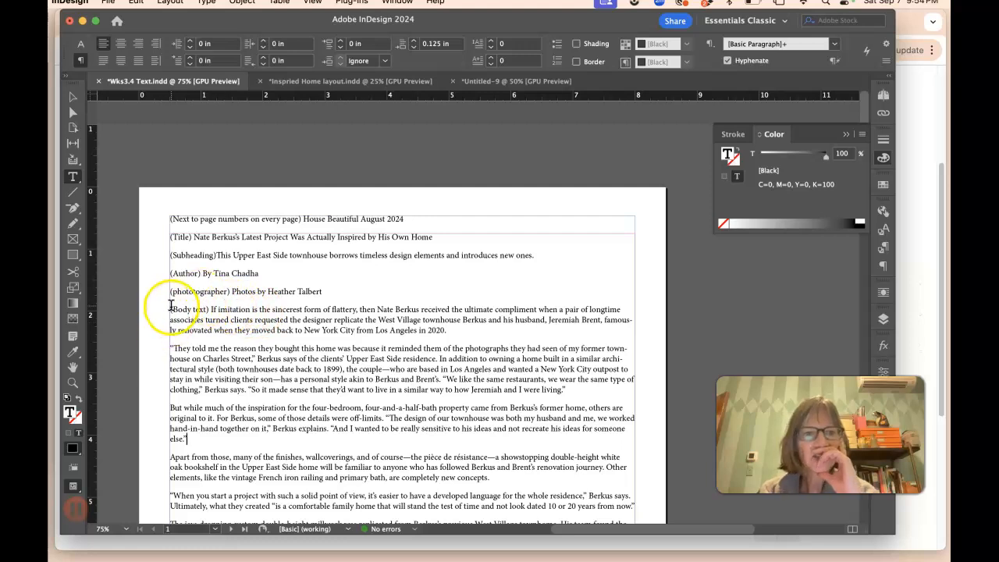
Step: Insert a new paragraph XXXXXX after the paragraph about the garden-level family room to mark a text break
left_click_drag(174, 311, 407, 272)
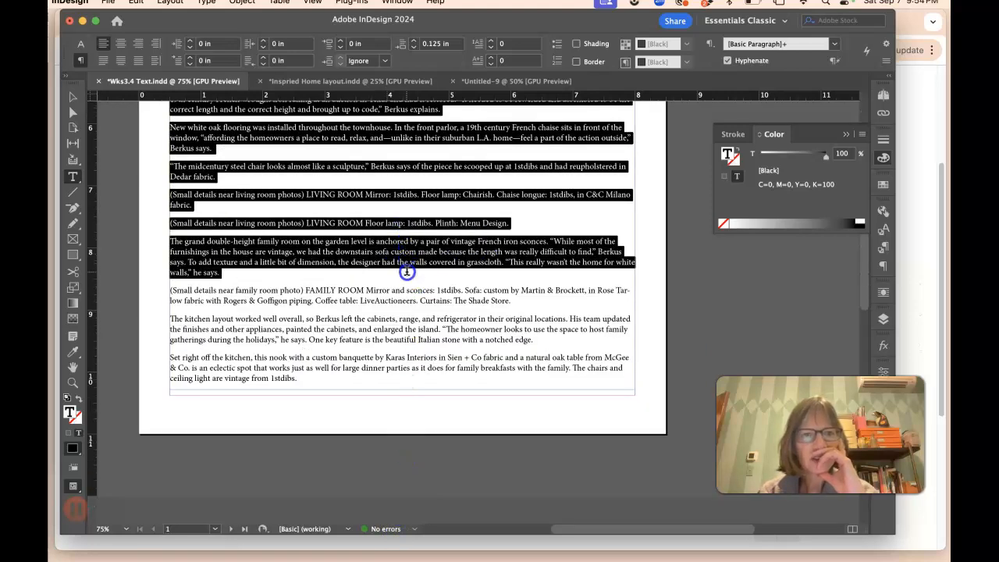
left_click_drag(346, 265, 329, 273)
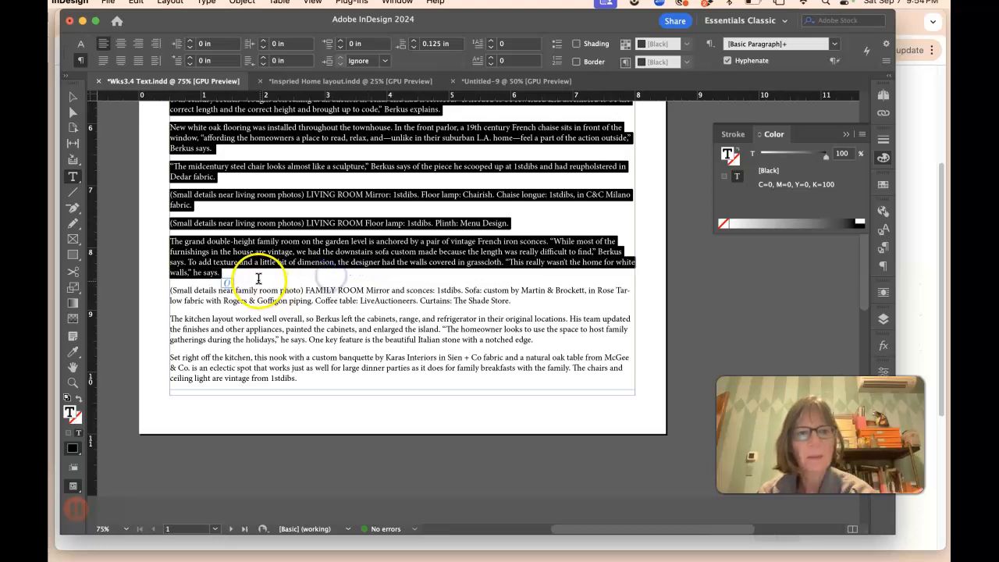
scroll(327, 281, "up", 4)
scroll(326, 278, "up", 1)
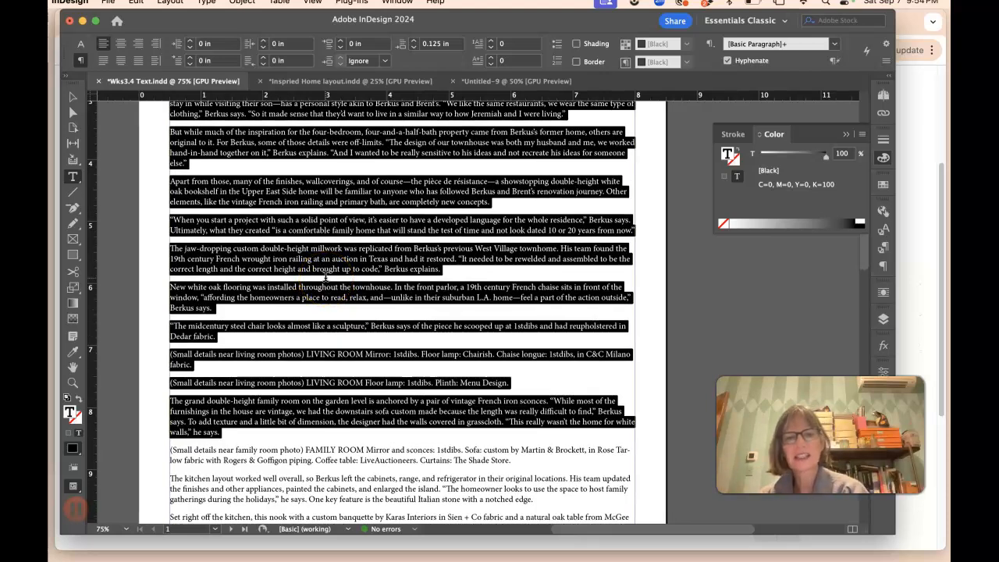
left_click(230, 437)
key("Return")
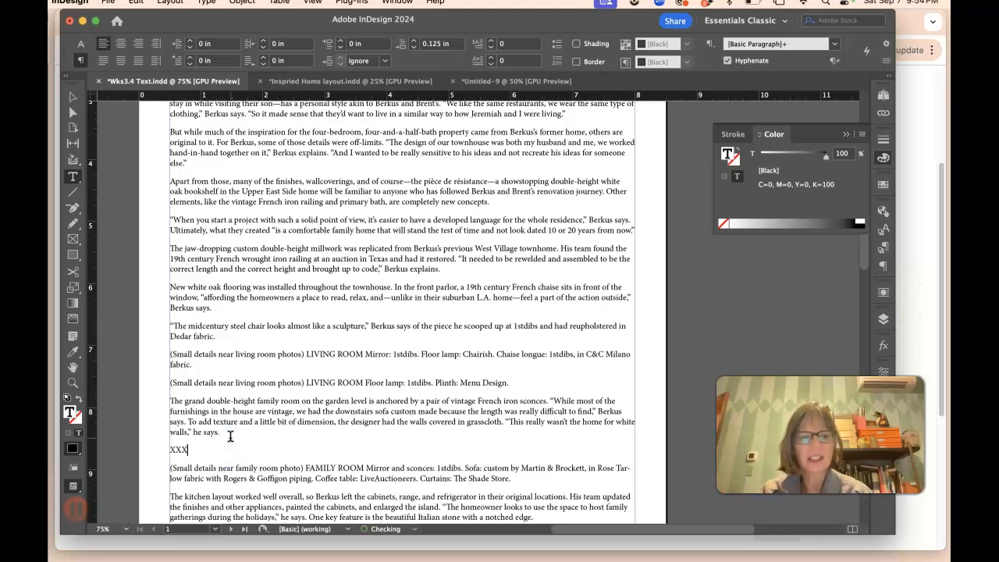
left_click_drag(221, 432, 164, 216)
scroll(279, 225, "down", 10)
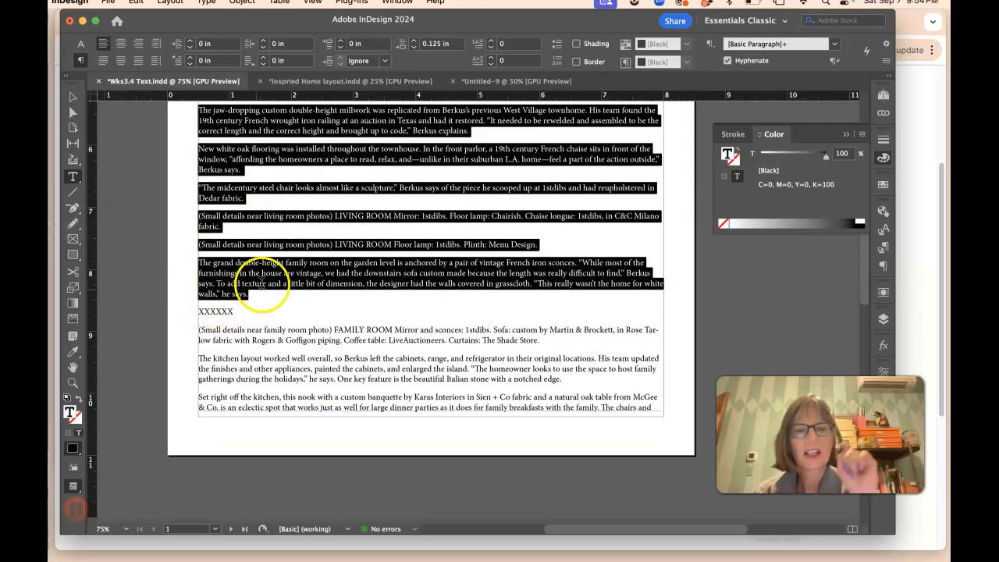
Step: Switch to the layout document and paste the copied article text into a body text frame beside the credits on the left page
left_click(513, 81)
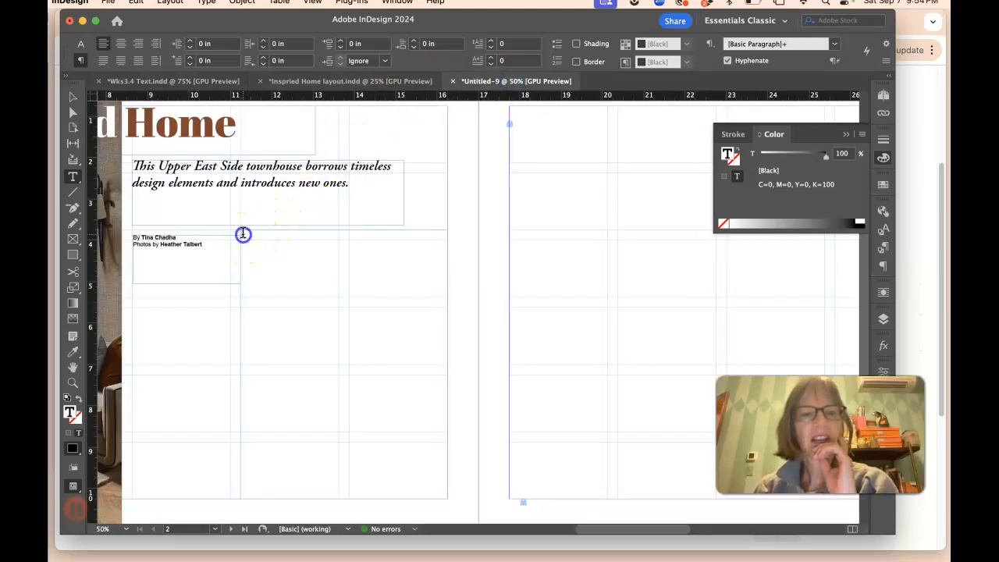
left_click(73, 96)
left_click(328, 283)
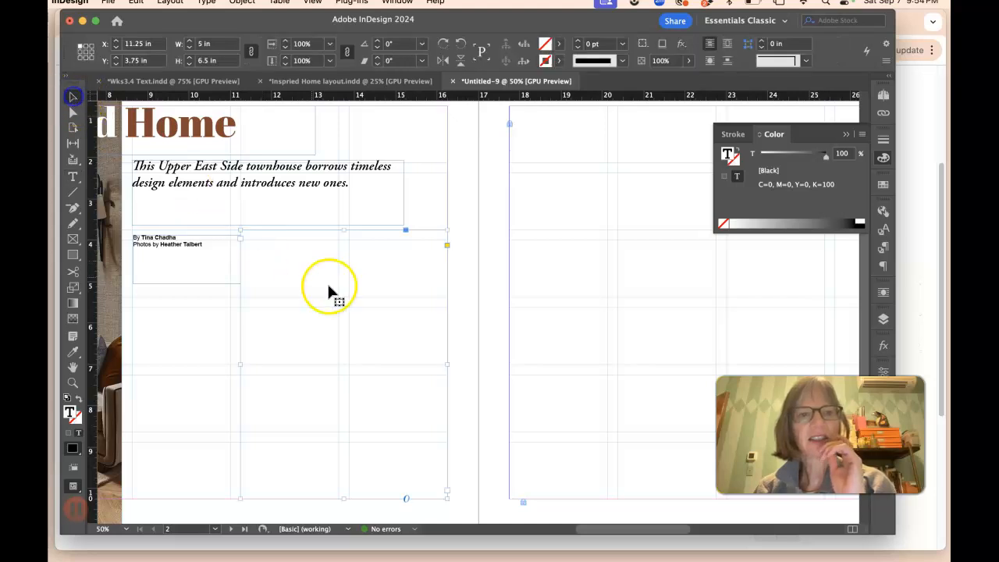
left_click(254, 257)
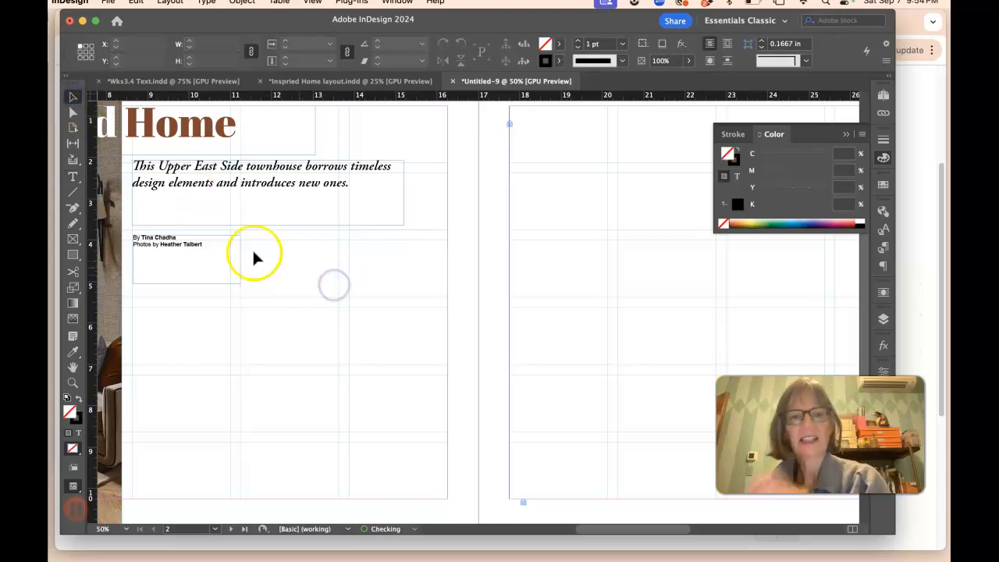
left_click(72, 176)
left_click_drag(240, 231, 449, 498)
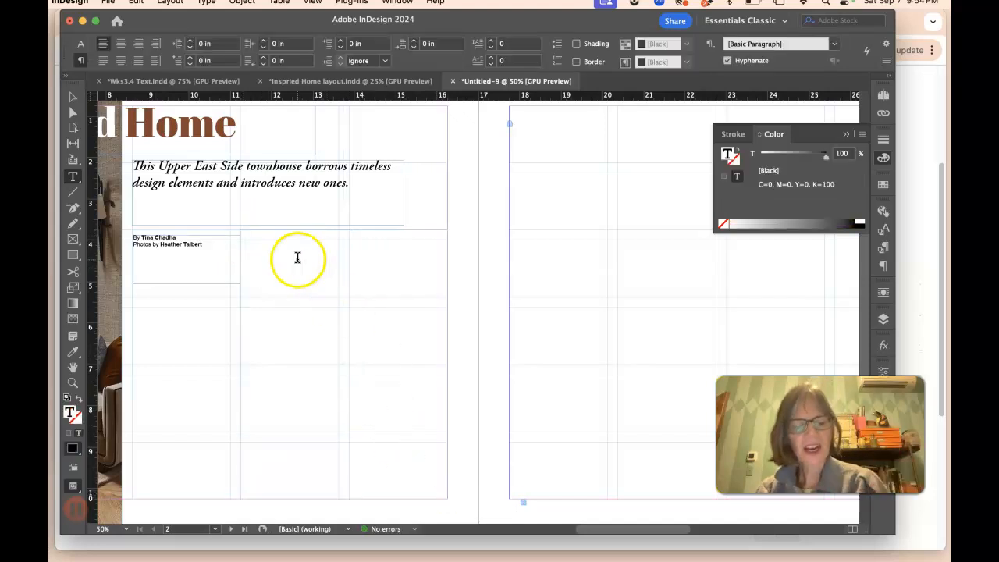
key("super+v")
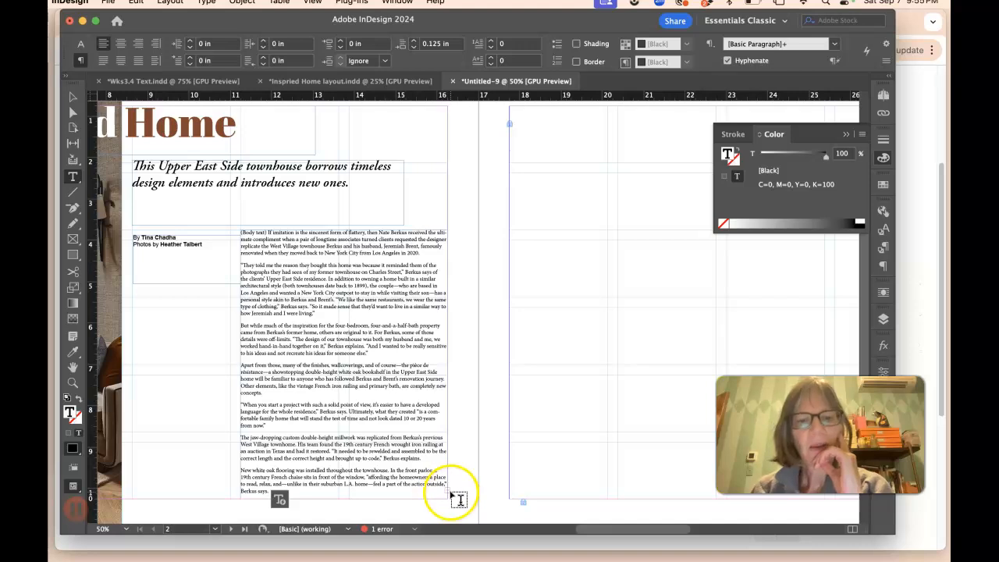
Step: Thread the overflow body text into a frame on the right page
left_click(73, 97)
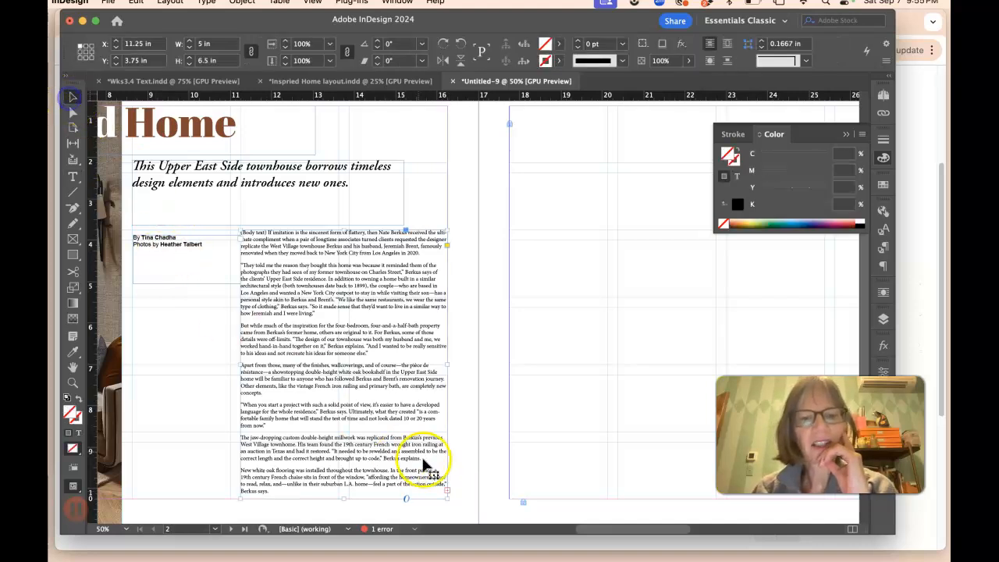
left_click(446, 493)
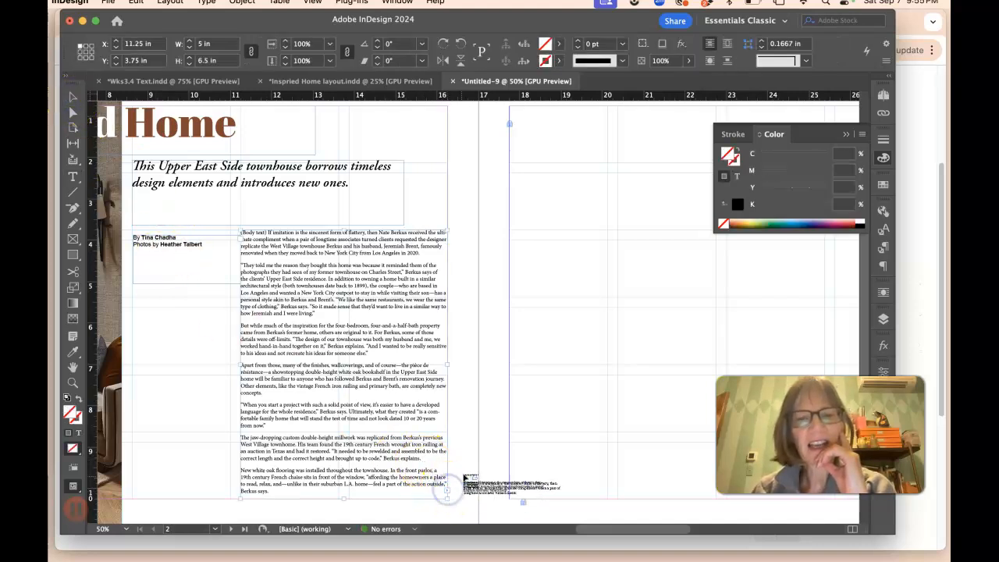
left_click(511, 283)
left_click_drag(511, 282, 379, 199)
scroll(500, 282, "up", 3)
left_click_drag(503, 280, 713, 427)
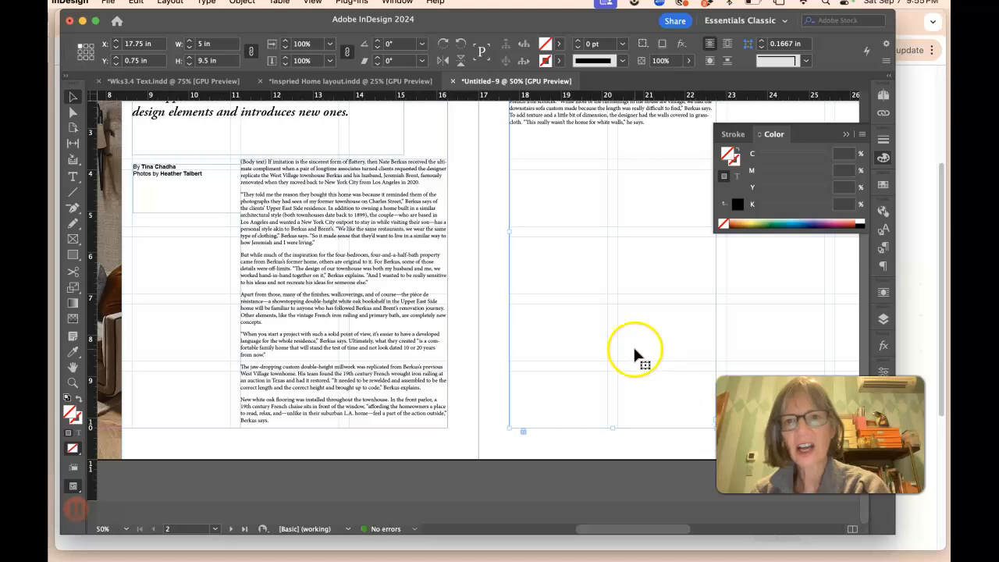
scroll(633, 345, "up", 5)
Step: Adjust the subhead frame's height to about 1.42 in
left_click(73, 96)
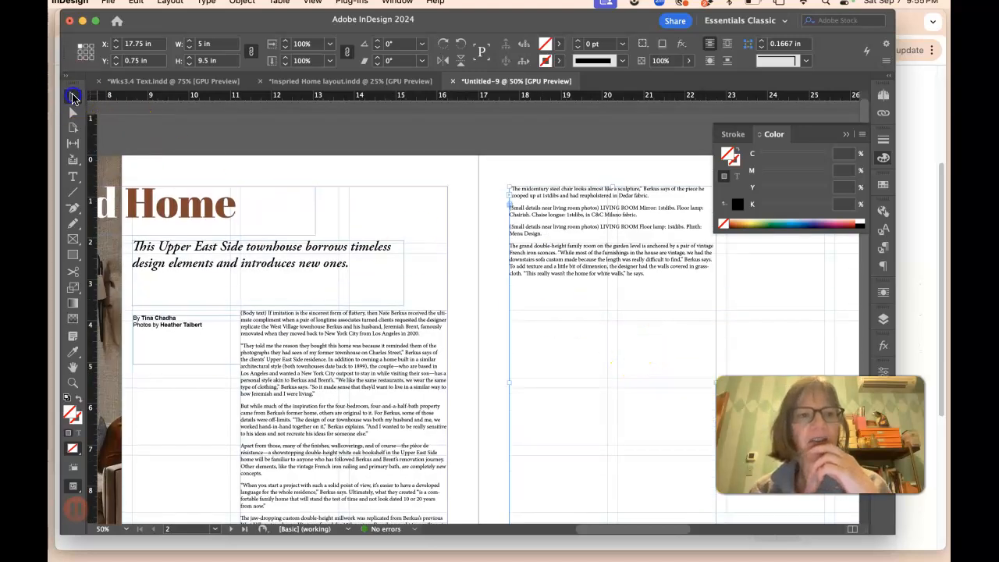
left_click(286, 304)
left_click_drag(265, 304, 271, 258)
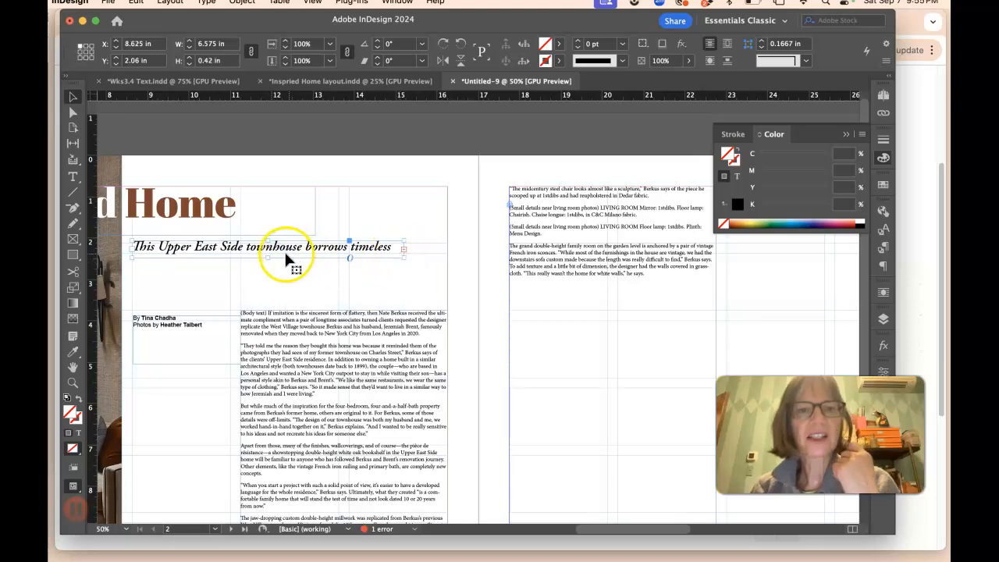
left_click_drag(268, 257, 268, 299)
left_click(394, 332)
scroll(546, 296, "down", 5)
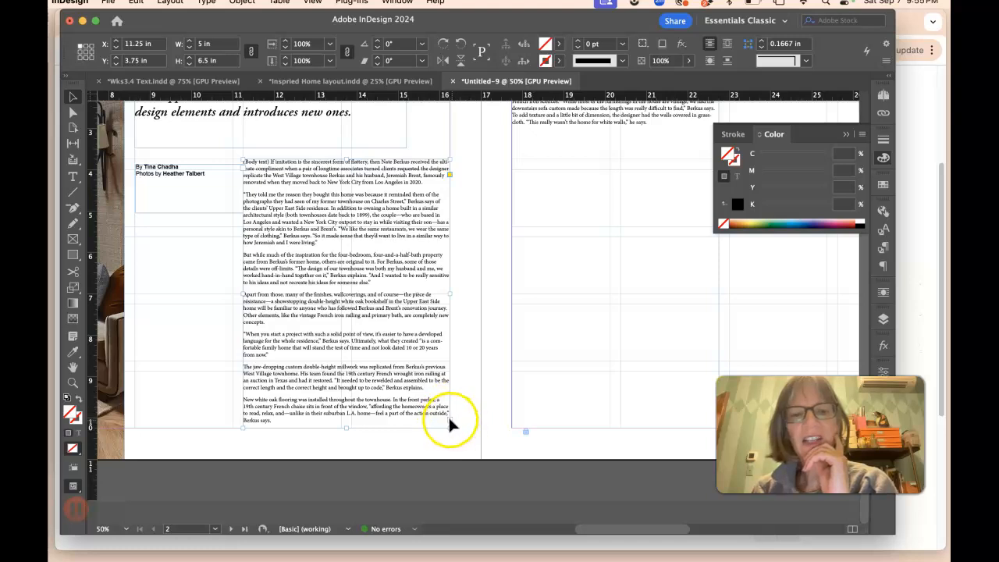
left_click(358, 116)
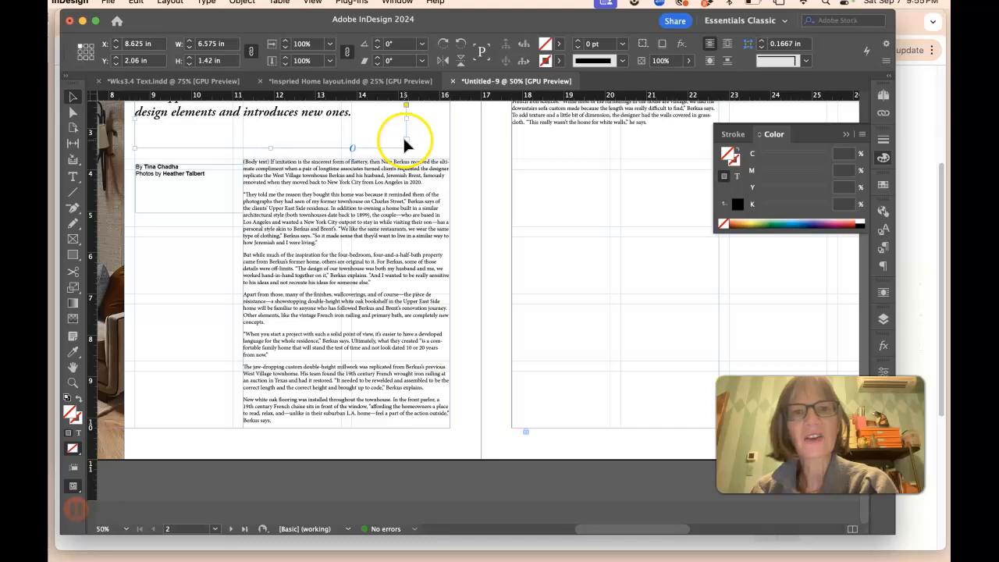
Step: Flow the overflow body text into a new frame about 5 by 8.65 in at the top of the right page
left_click(429, 309)
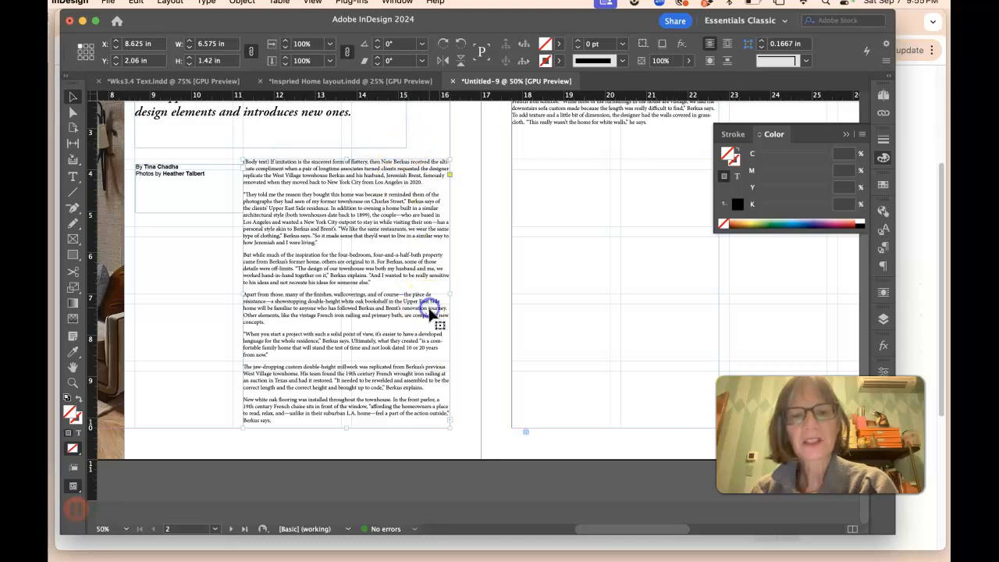
left_click(449, 419)
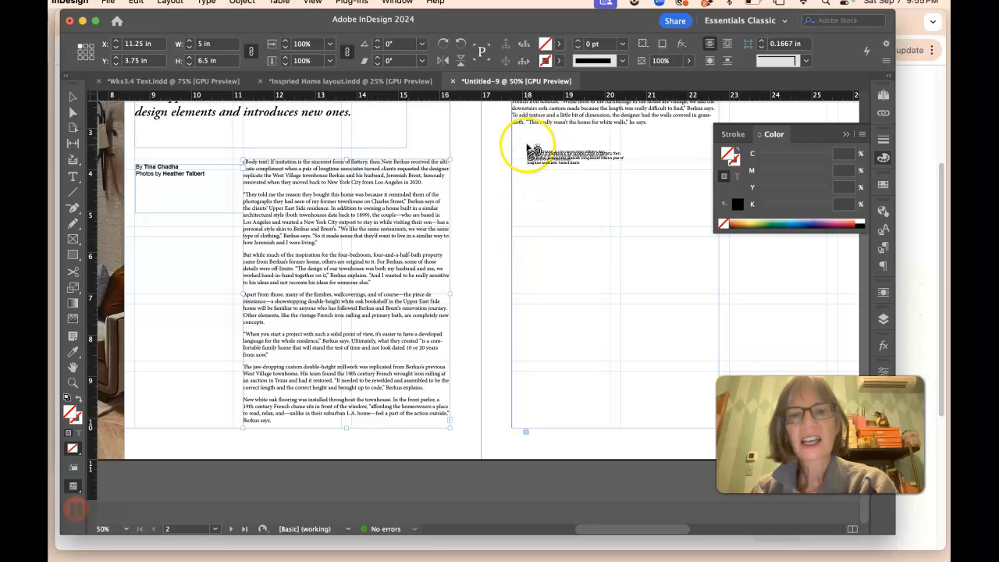
left_click(518, 177)
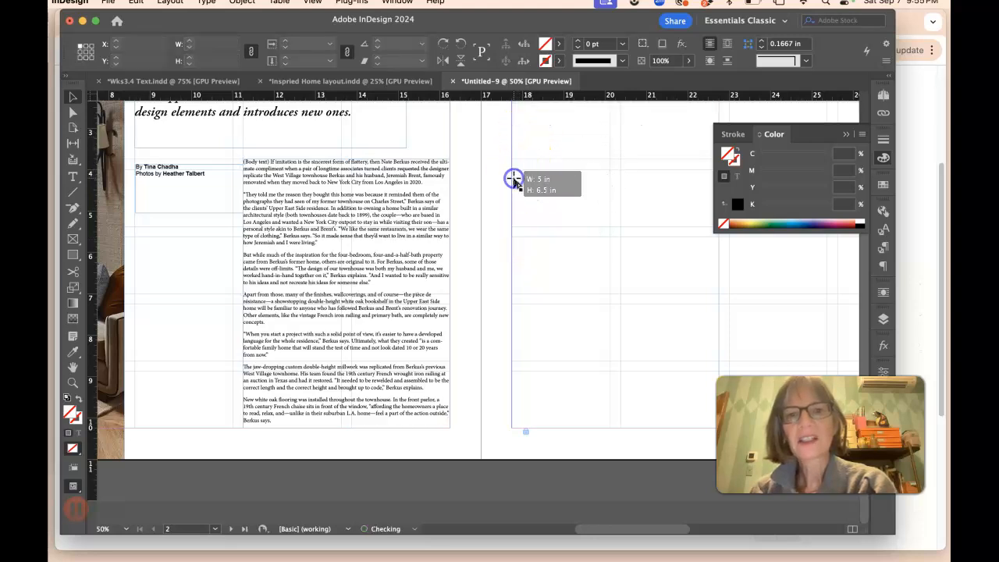
left_click(452, 413)
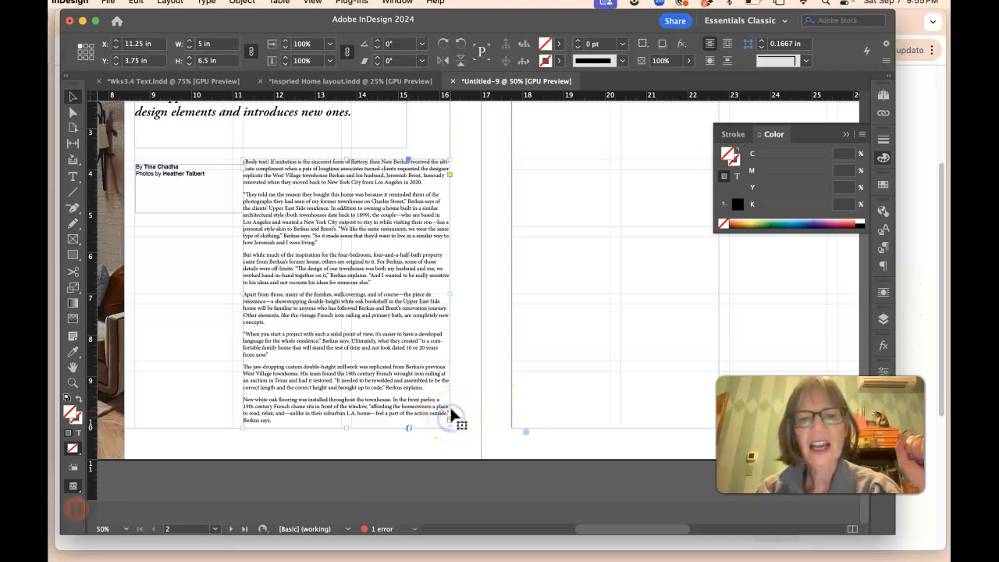
left_click(450, 419)
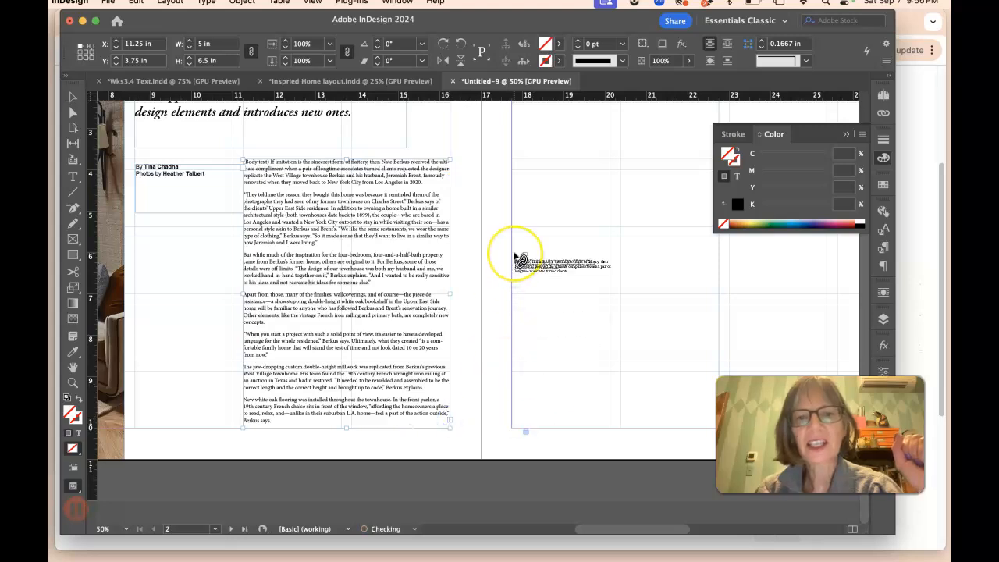
scroll(516, 254, "up", 3)
scroll(515, 260, "up", 2)
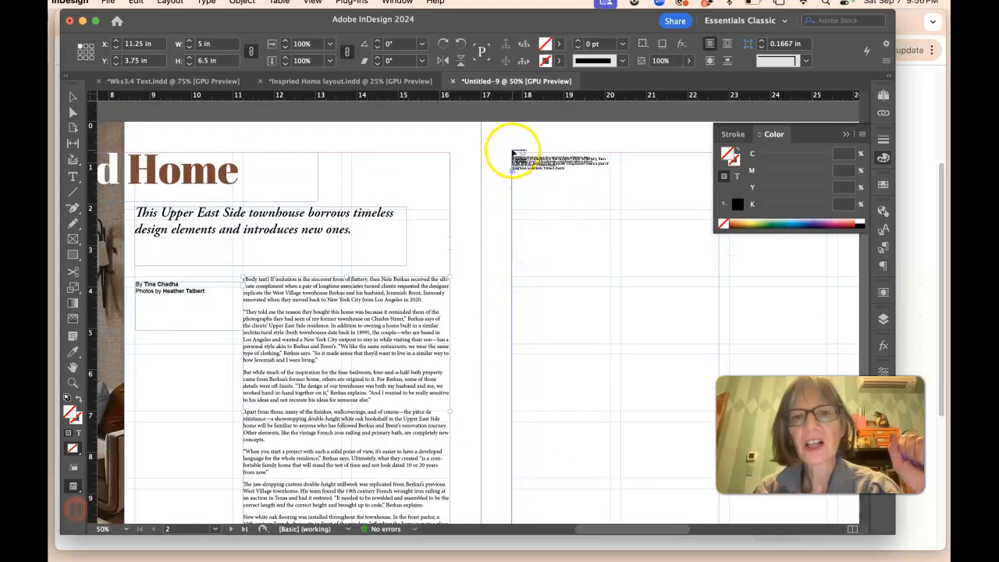
left_click_drag(512, 153, 719, 509)
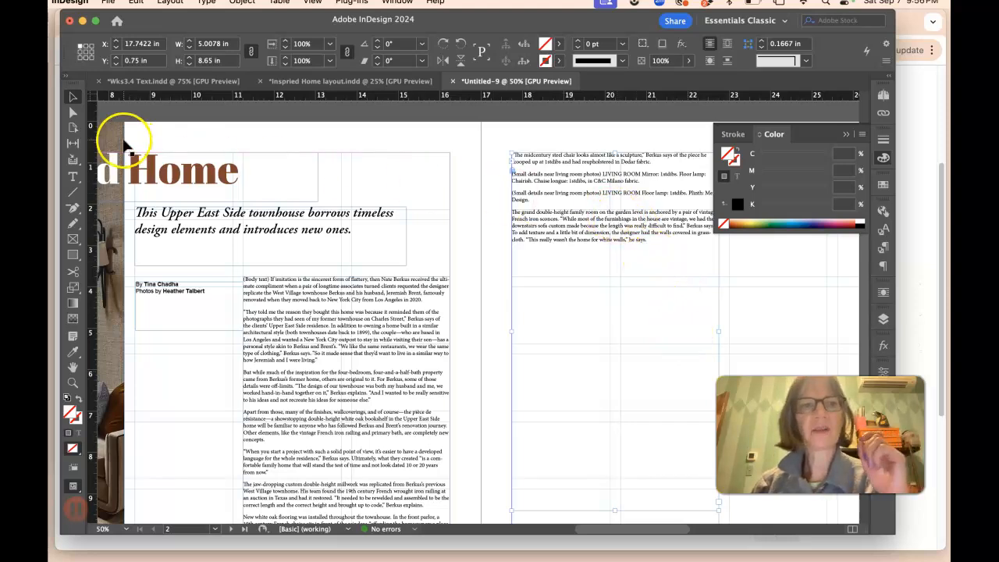
Step: Shorten the right-page text frame to about 2.6 in tall
left_click(73, 97)
left_click_drag(616, 509, 617, 260)
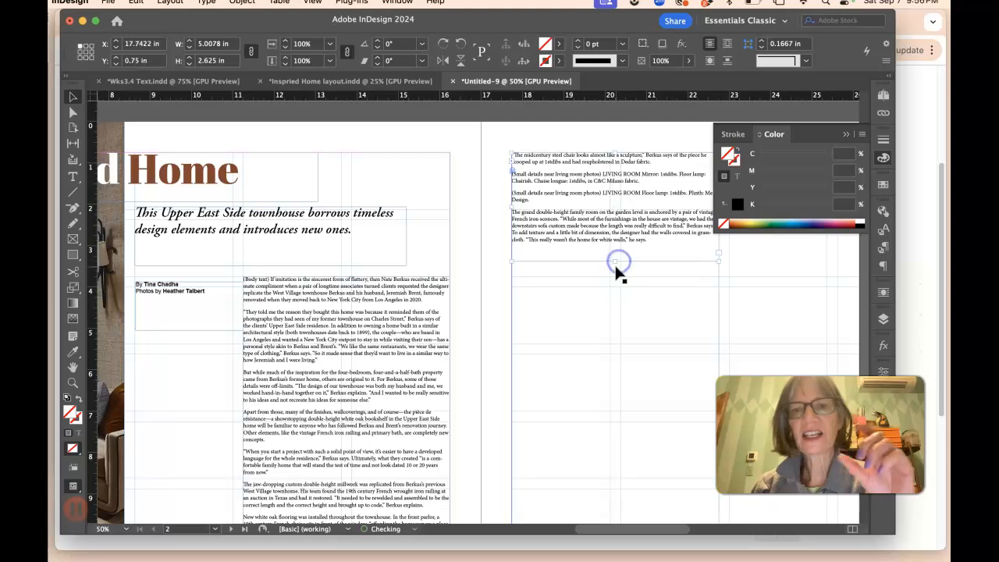
key("super+minus")
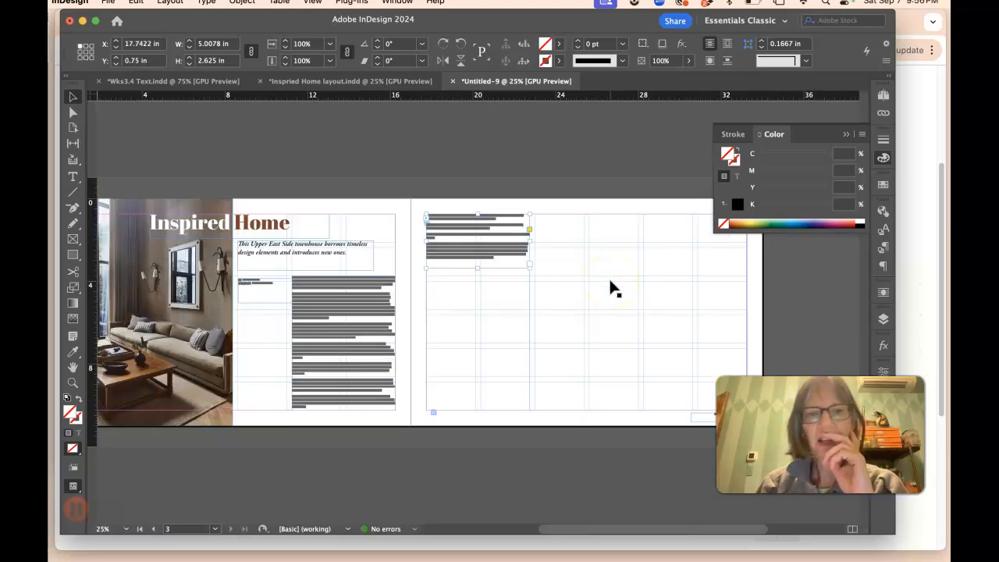
Step: Select all the threaded body text and set its font size to 10.5 pt
left_click(408, 205)
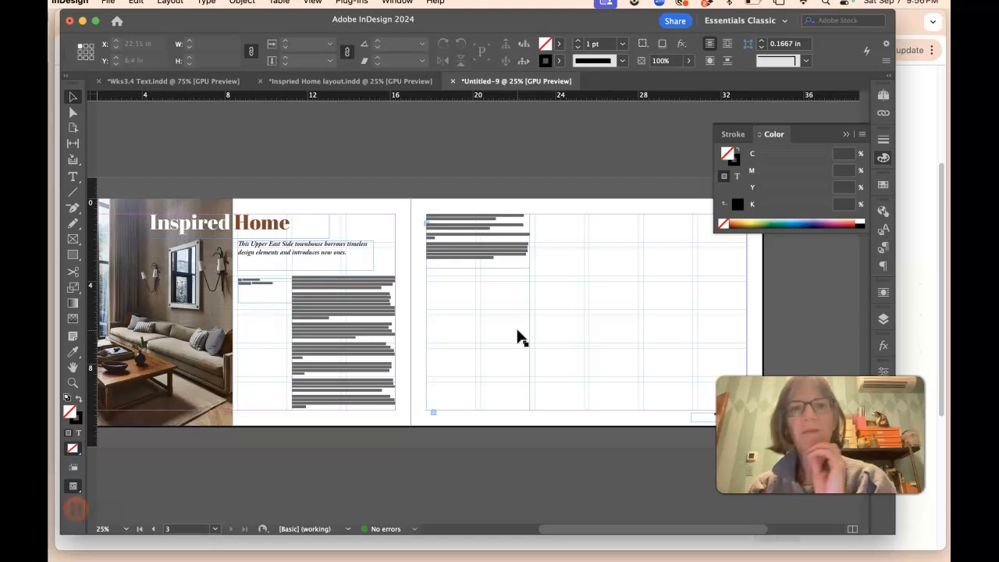
key("super+equal")
key("super+equal")
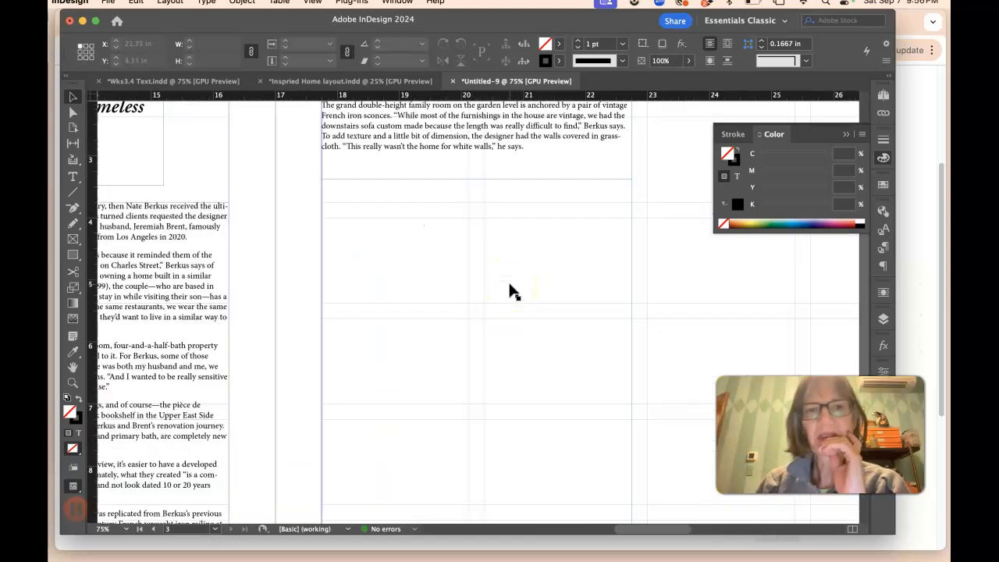
scroll(508, 270, "up", 6)
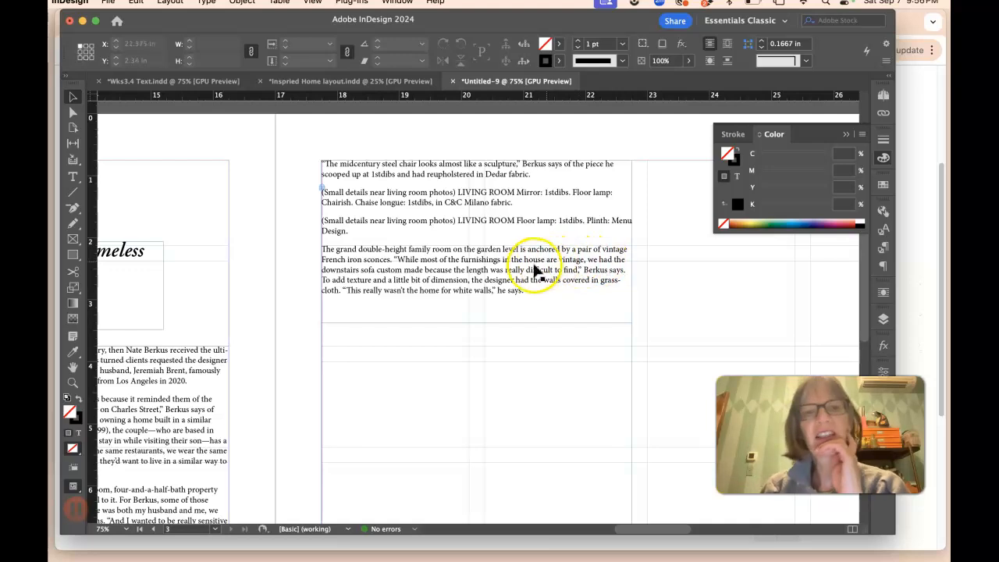
left_click(72, 176)
left_click(428, 276)
left_click(465, 290)
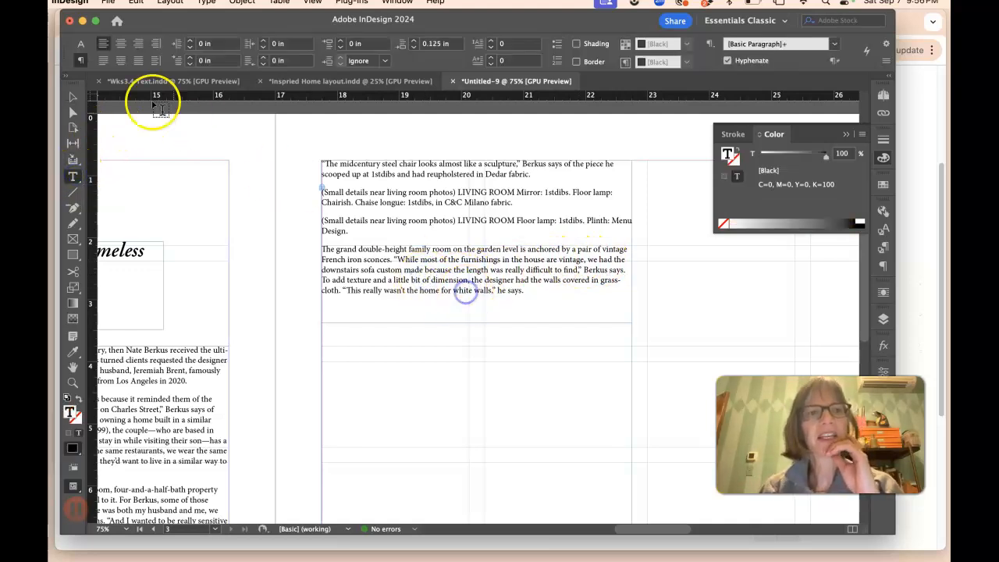
left_click(82, 43)
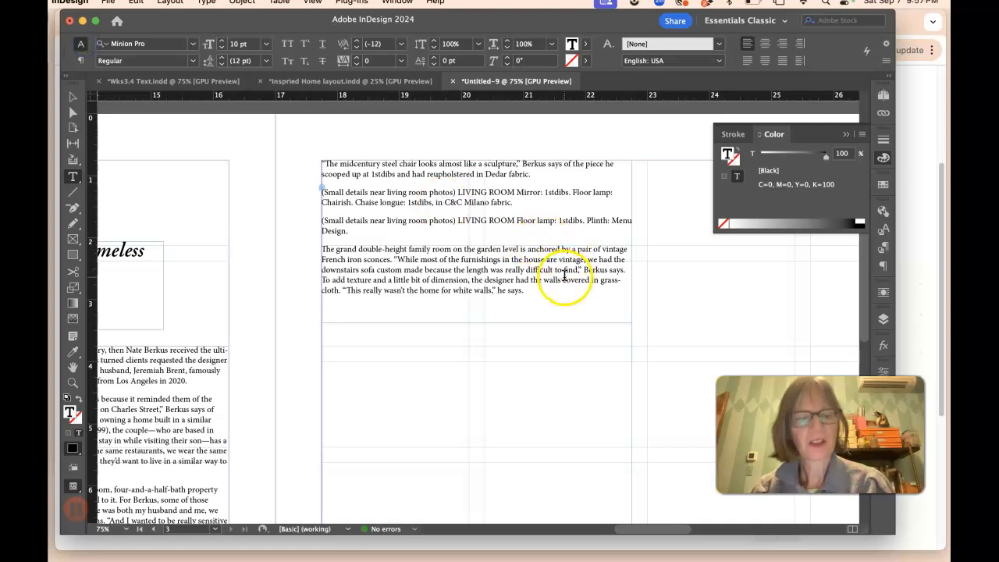
key("super+a")
left_click(237, 48)
type(".5")
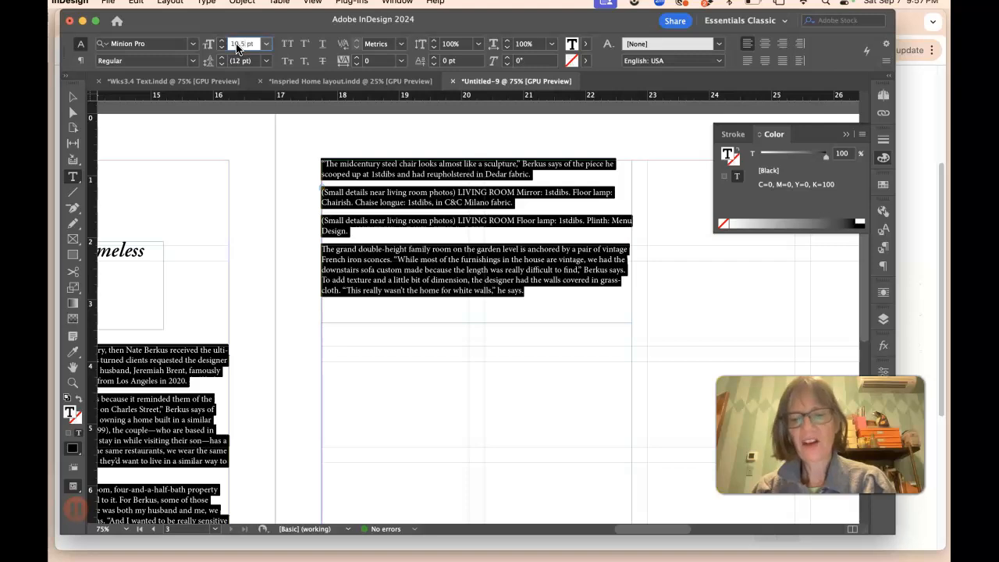
key("Return")
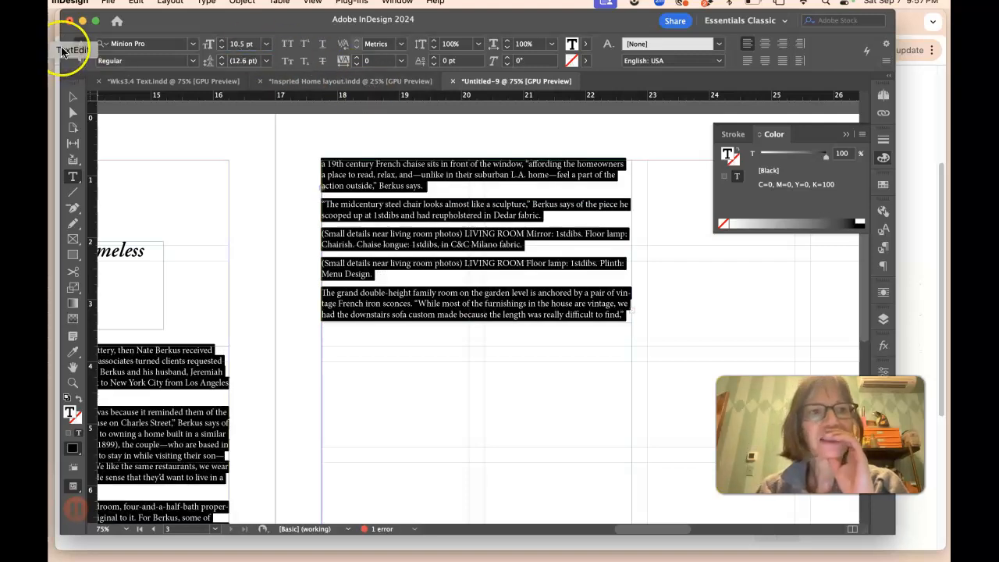
Step: Resize the right-page text frame's height to about 3.55 in to fit the remaining text
left_click(73, 96)
left_click(434, 306)
left_click(480, 323)
left_click_drag(478, 323, 479, 401)
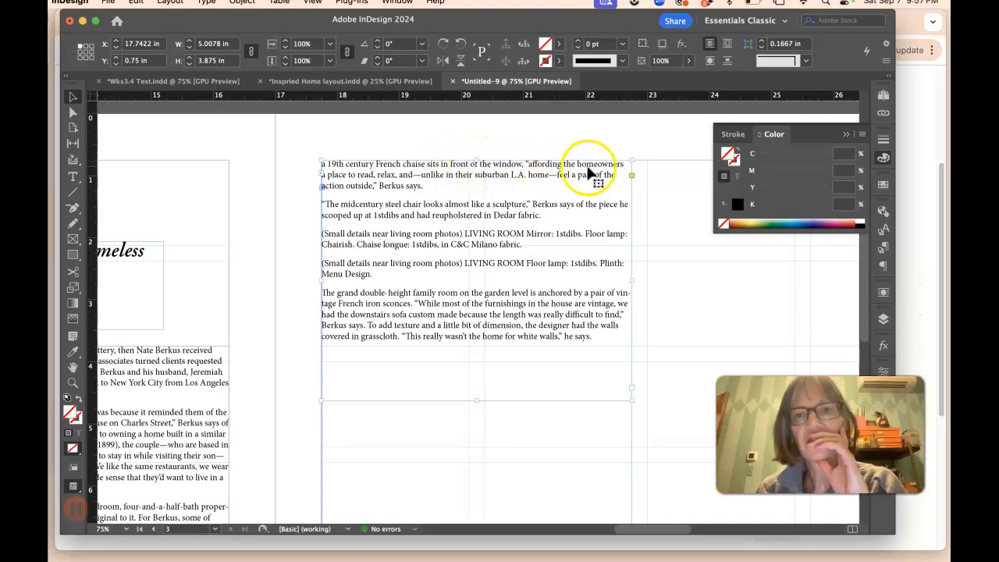
left_click_drag(478, 400, 482, 363)
key("super+minus")
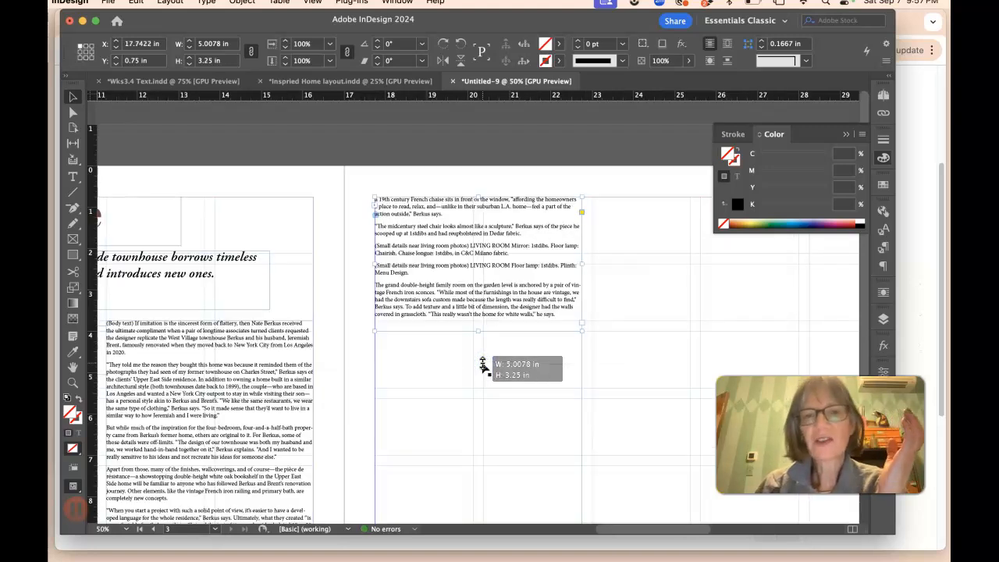
scroll(484, 367, "down", 5)
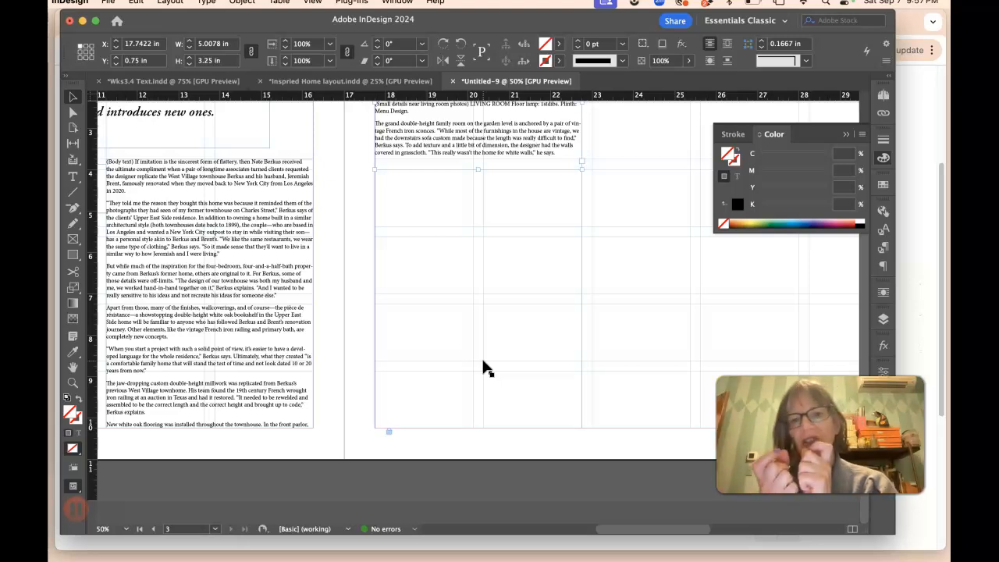
scroll(484, 367, "down", 2)
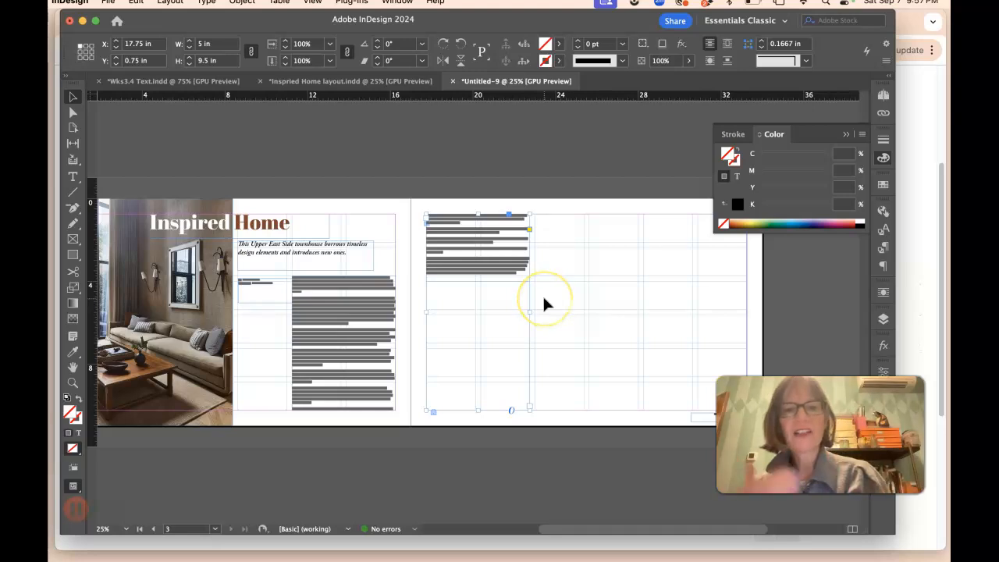
scroll(544, 303, "left", 3)
left_click_drag(583, 409, 584, 287)
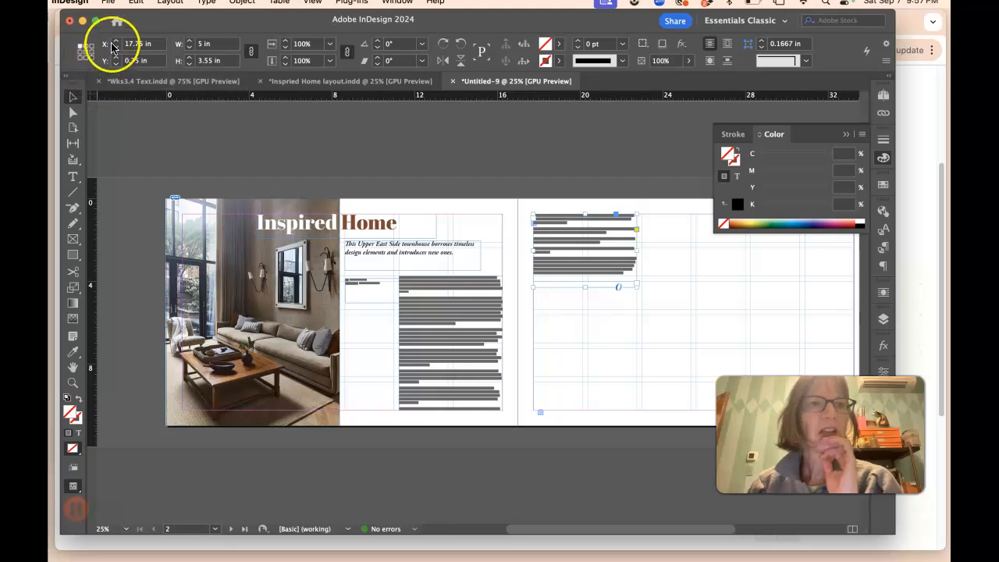
Step: Place the image 2 Shelves.jpg and move it onto the right page at X 23 in
left_click(109, 2)
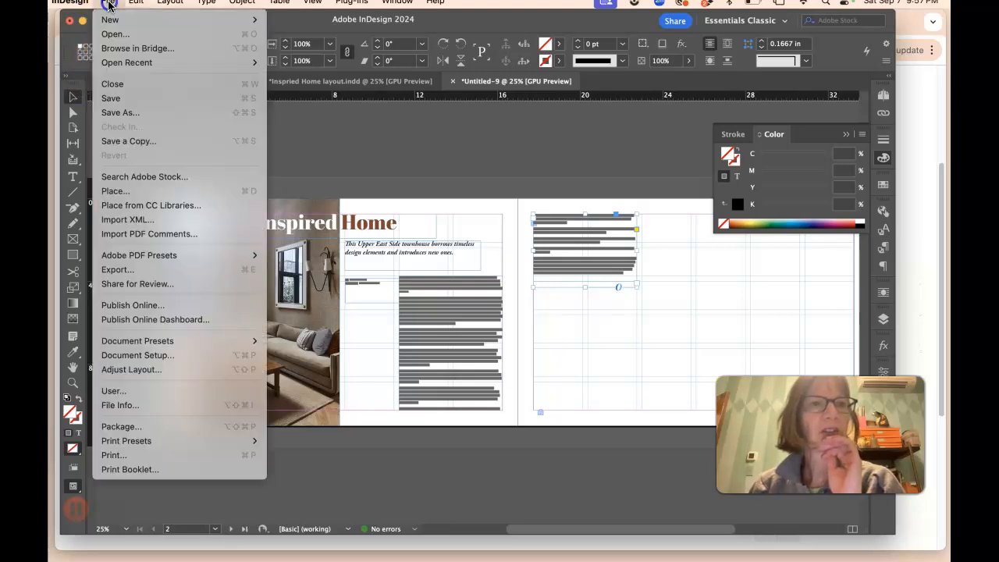
left_click(115, 191)
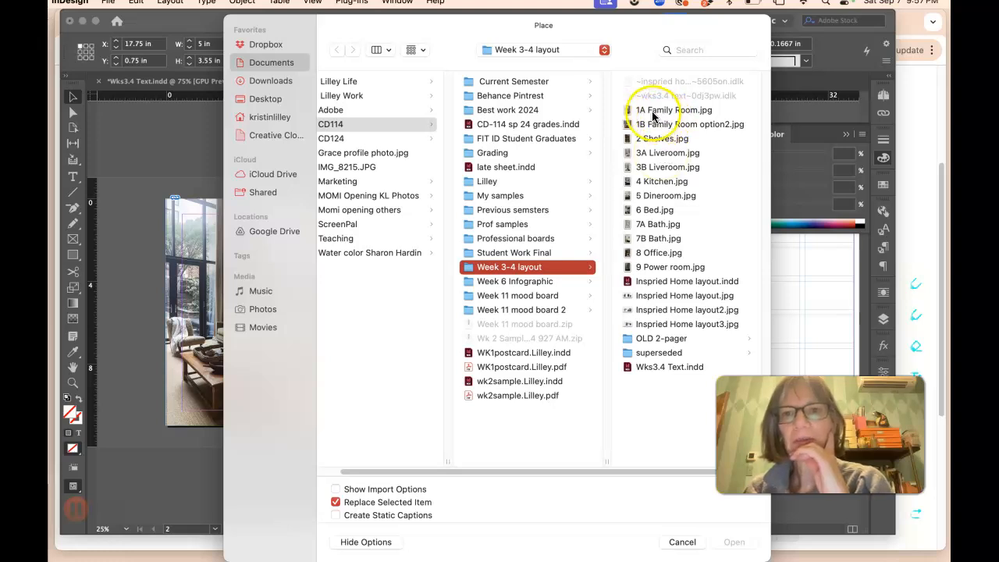
left_click(655, 139)
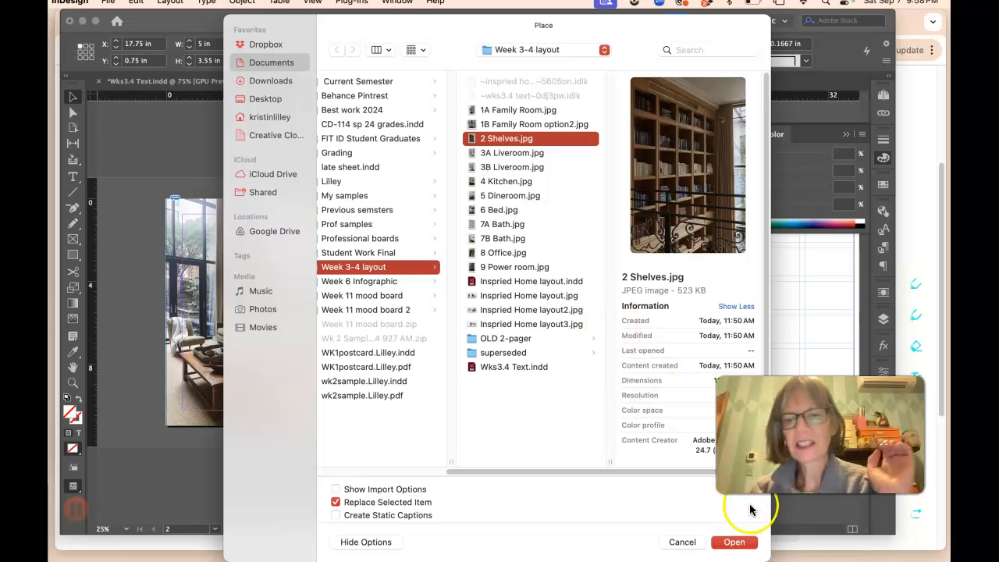
left_click(733, 541)
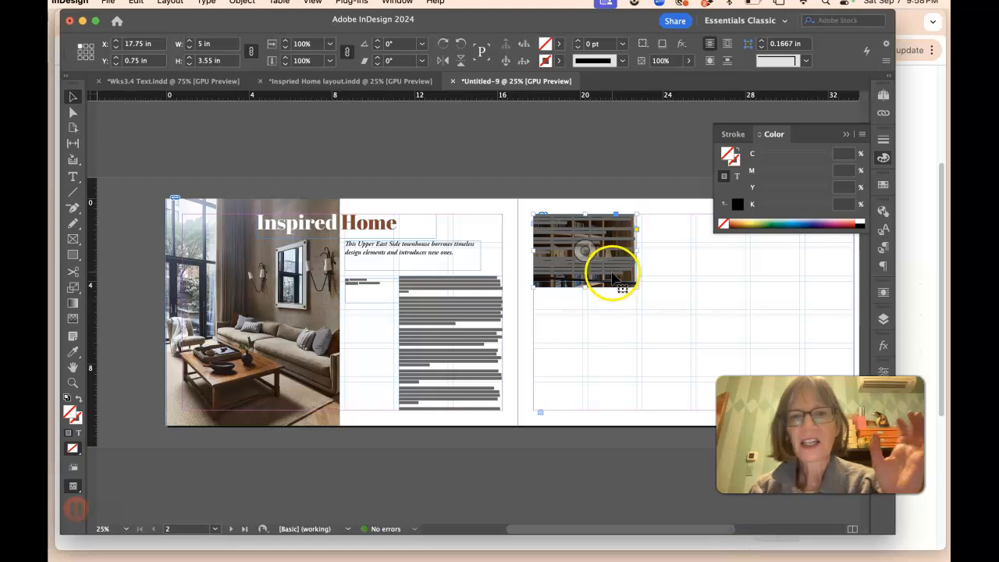
left_click_drag(610, 285, 707, 275)
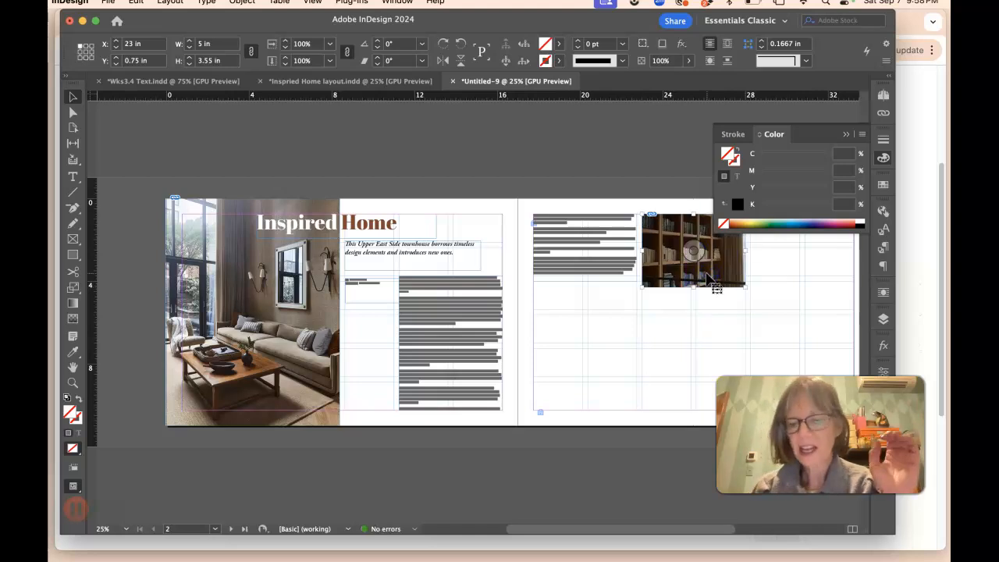
Step: Enlarge the shelves image frame to about 7.8 by 11 in, extending it to the page's top edge
key("super+equal")
key("super+equal")
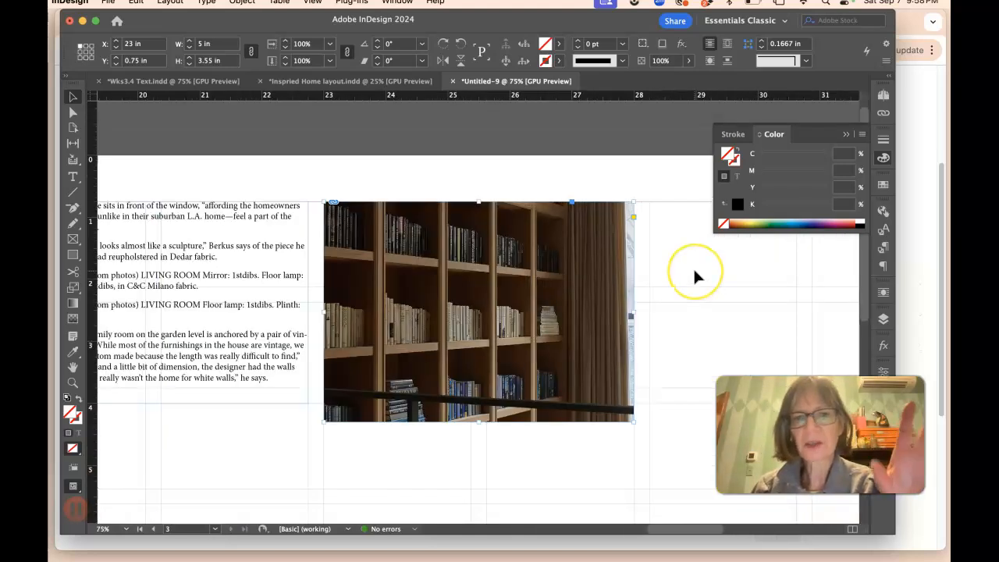
key("super+minus")
key("super+minus")
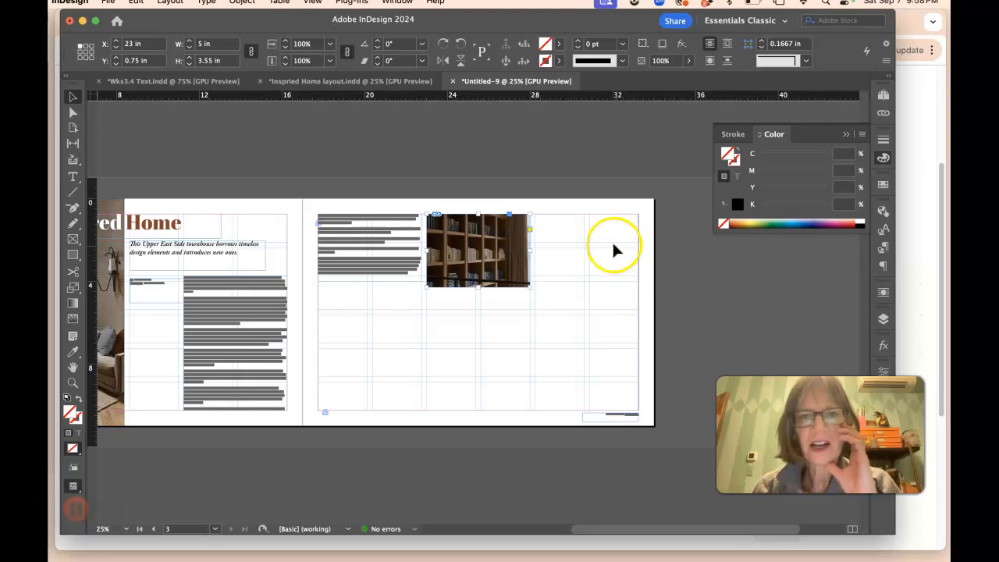
left_click_drag(529, 286, 587, 426)
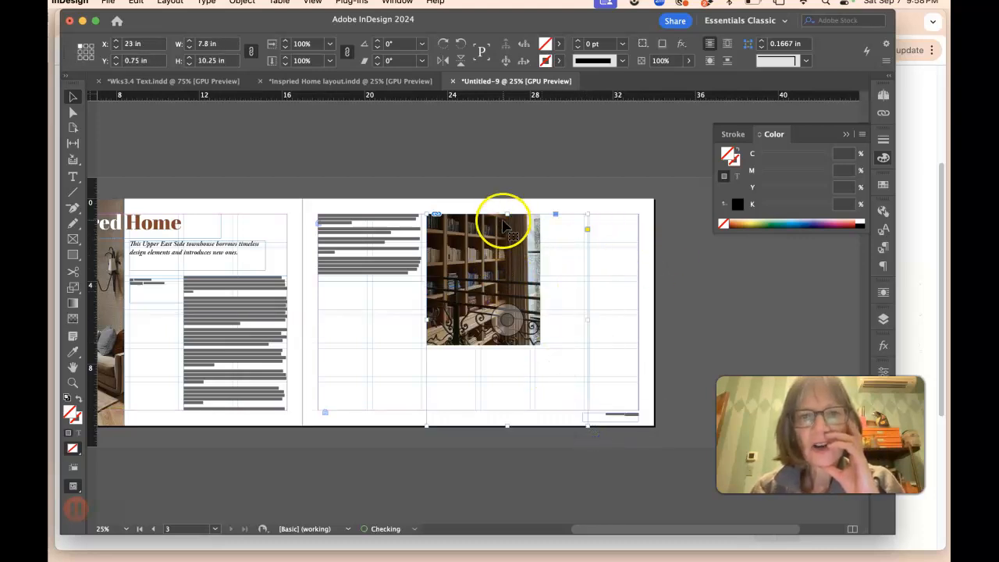
left_click_drag(505, 212, 506, 198)
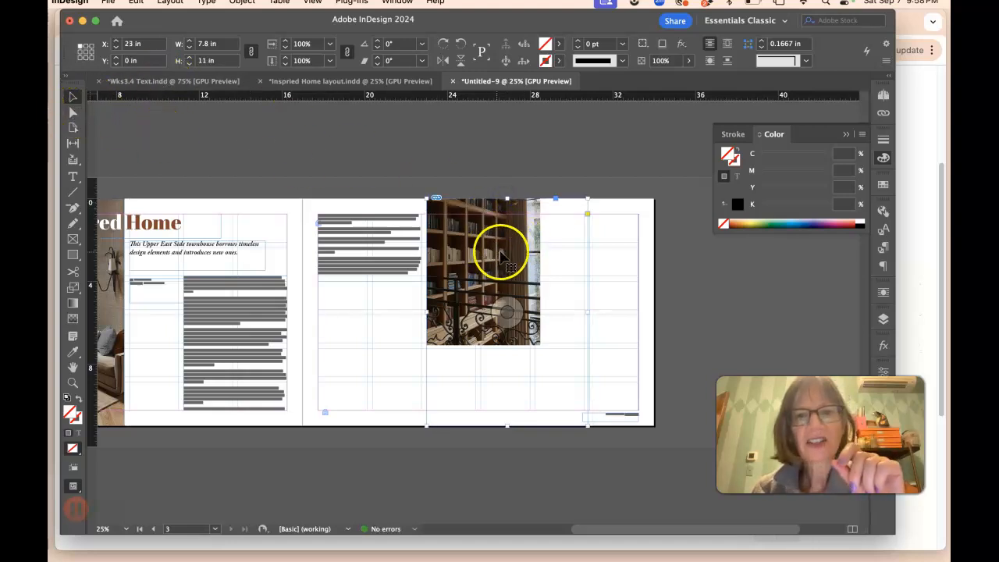
Step: Shift the shelves picture inside its frame and scale the image content up to 125%
left_click(73, 114)
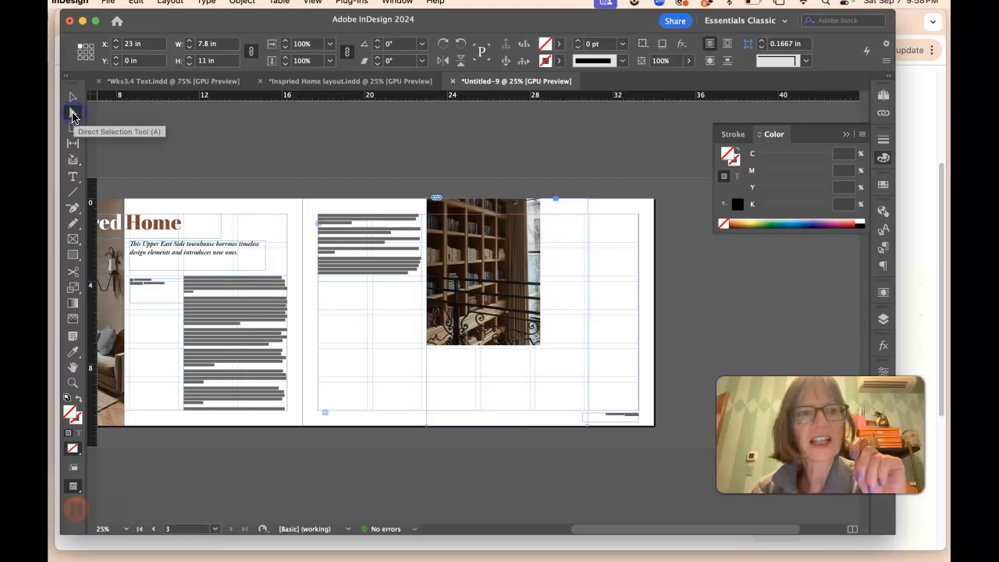
left_click_drag(473, 245, 473, 271)
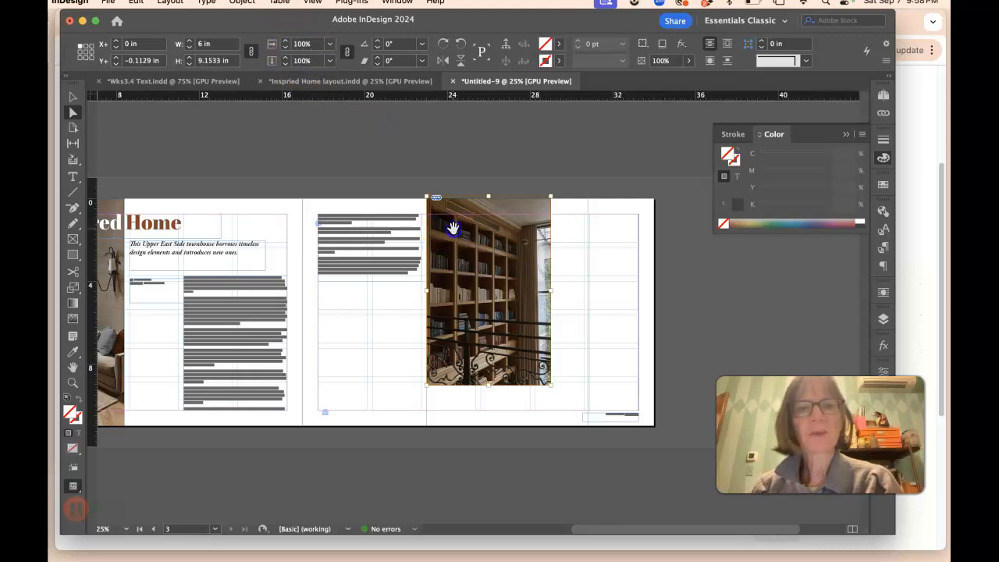
left_click(286, 43)
left_click(286, 42)
left_click(285, 42)
left_click(286, 43)
left_click(285, 42)
left_click(286, 42)
left_click(286, 42)
left_click(286, 42)
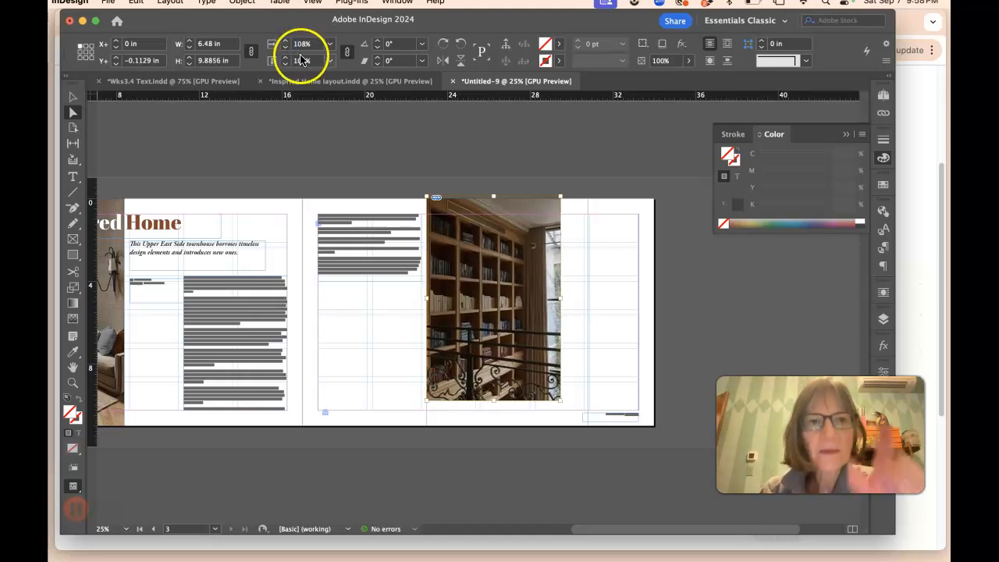
left_click(285, 42)
left_click(286, 42)
left_click(286, 42)
left_click(286, 42)
left_click(286, 43)
left_click(286, 42)
left_click(286, 43)
left_click(285, 42)
left_click(286, 42)
left_click(286, 43)
left_click(286, 42)
left_click(286, 42)
left_click(286, 42)
left_click(286, 43)
left_click(286, 42)
left_click(286, 42)
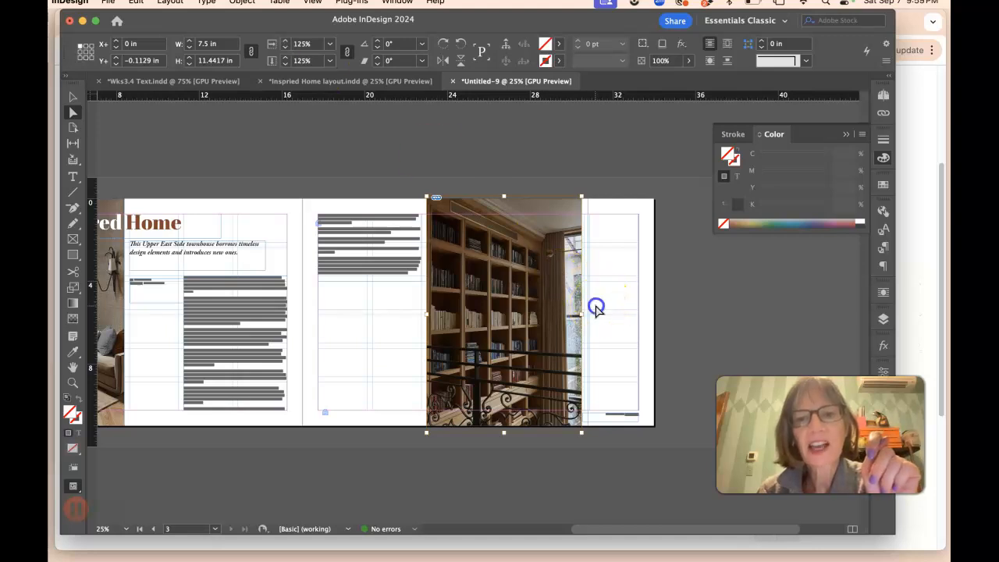
Step: Narrow the shelves image frame to about 4.05 in wide
left_click(595, 309)
left_click(581, 313)
left_click(73, 97)
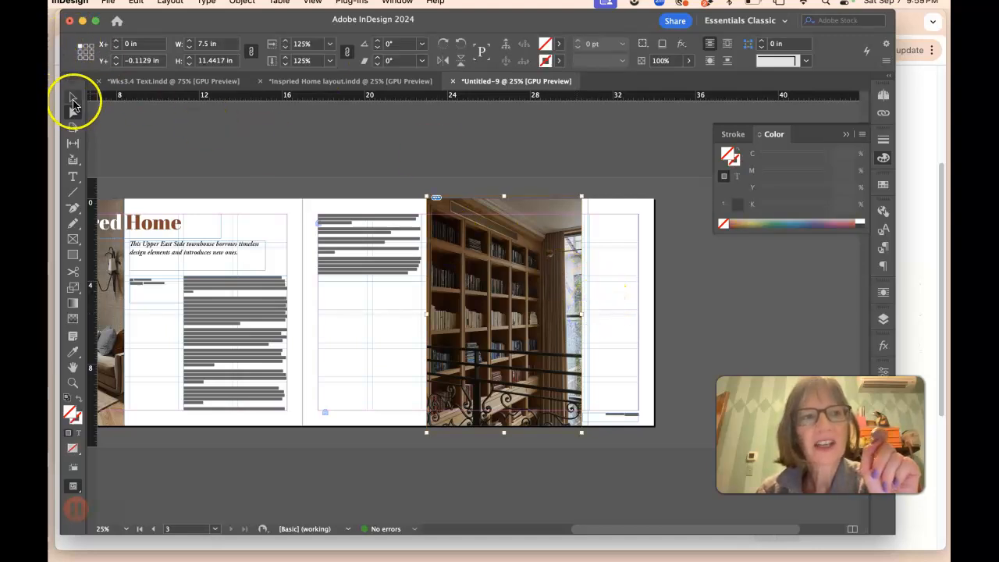
left_click_drag(581, 313, 510, 313)
Step: Set the shelves image content's scale to 120%
left_click(73, 113)
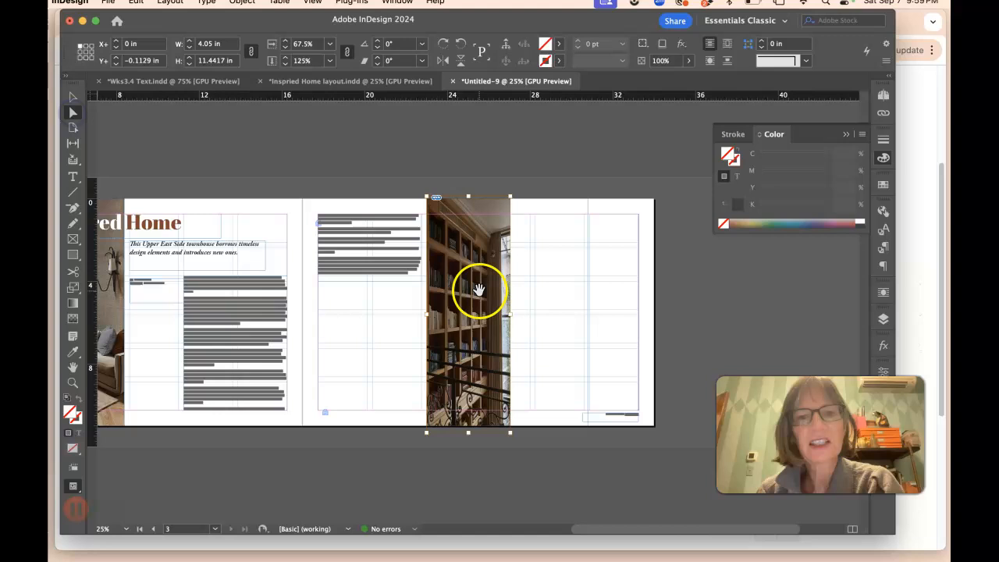
left_click(304, 79)
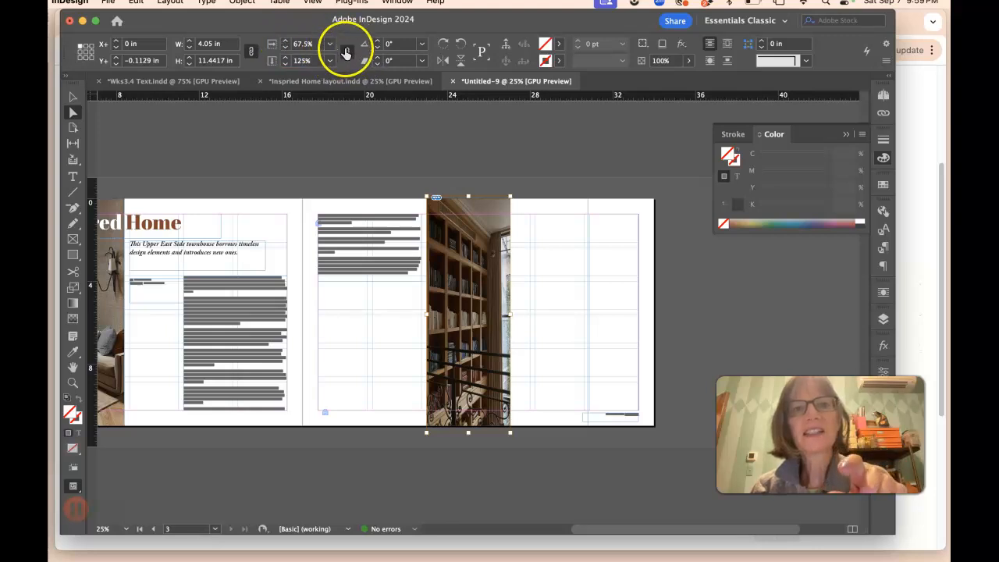
left_click(284, 45)
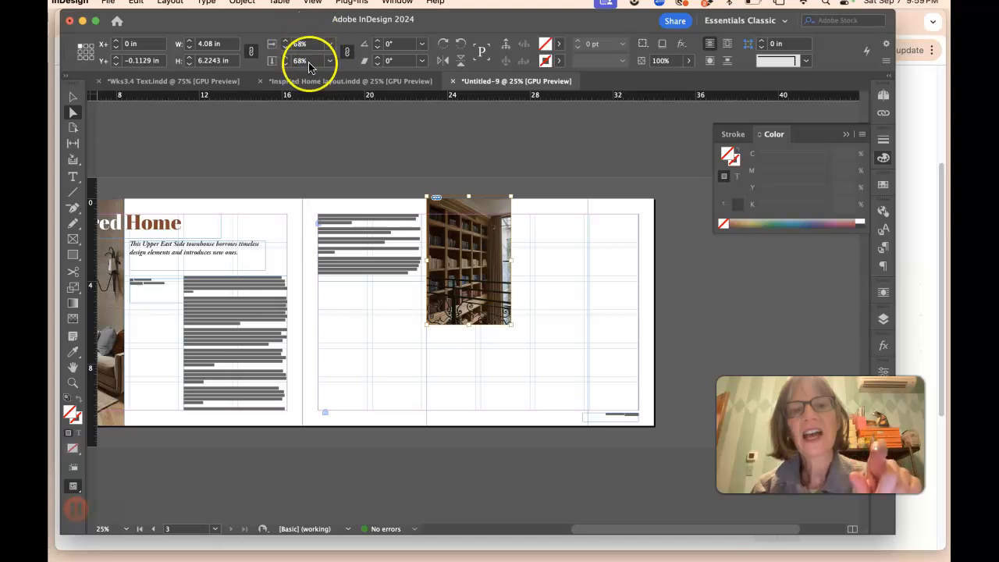
left_click(286, 44)
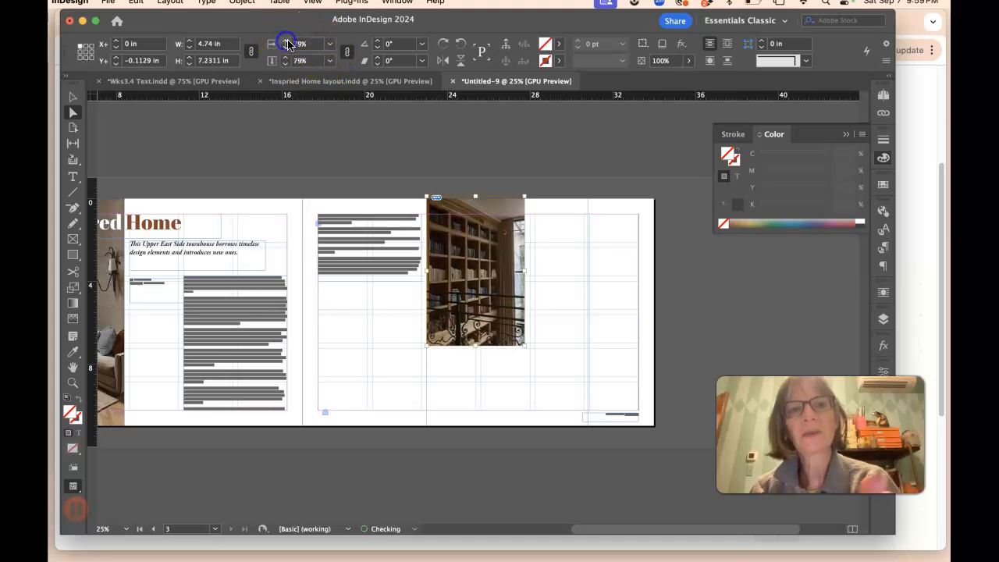
left_click(287, 43)
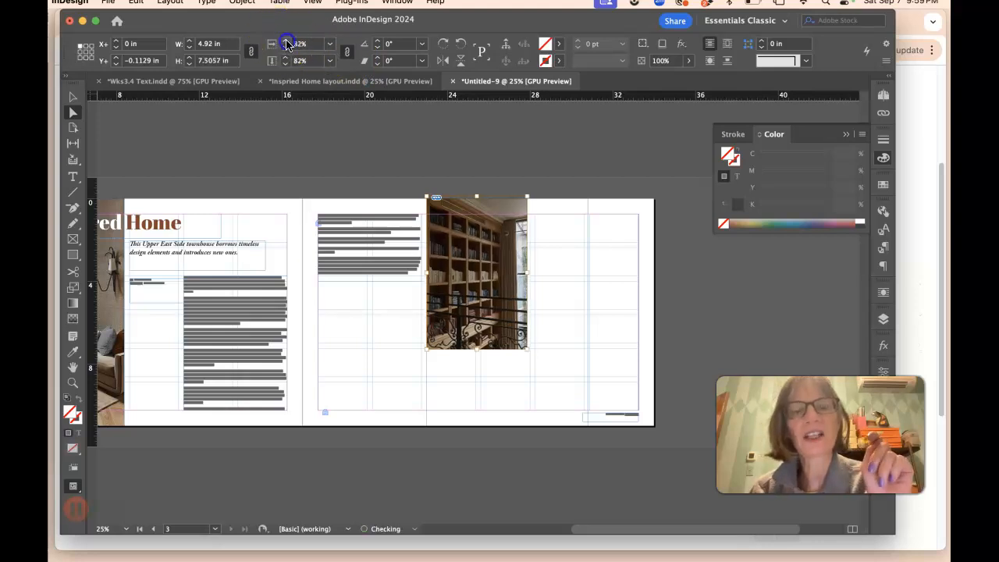
left_click(285, 44)
left_click(286, 44)
type("120")
key("Return")
Step: Reposition the shelves picture within its frame
left_click_drag(475, 256, 495, 259)
left_click(624, 305)
left_click(578, 304)
left_click(72, 112)
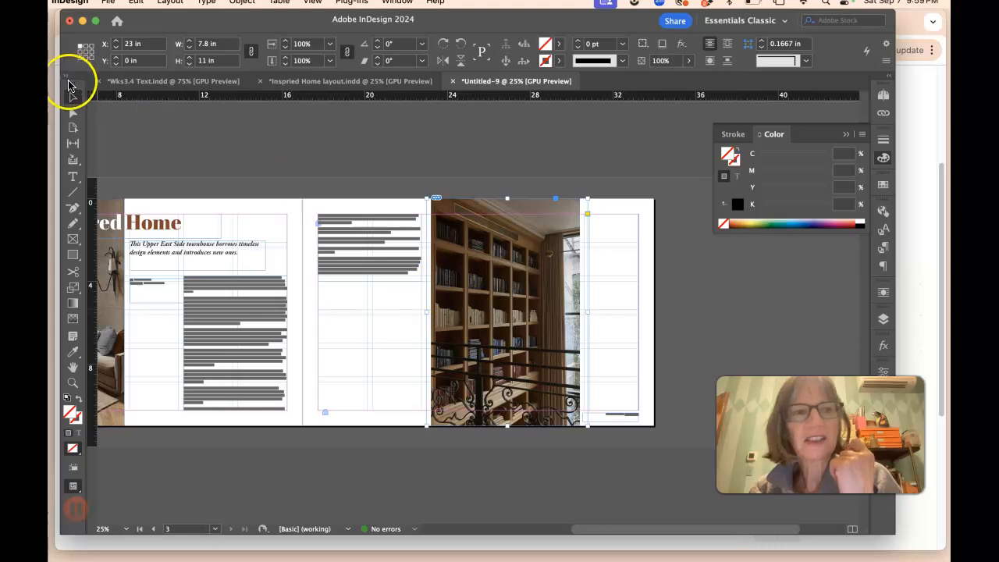
left_click(442, 284)
left_click_drag(456, 285, 448, 286)
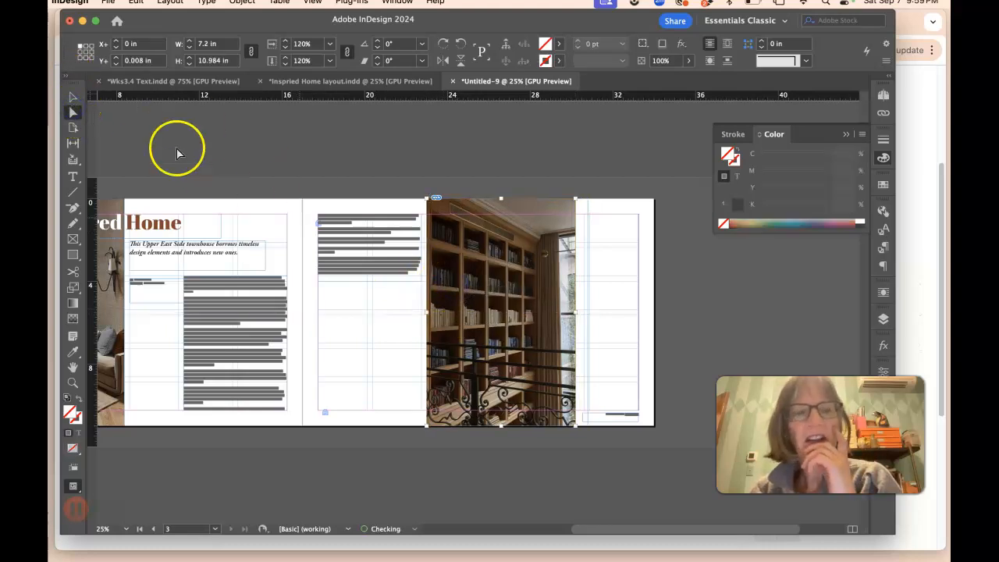
Step: Resize the shelves image frame to about 7.25 in wide
left_click(73, 95)
left_click(579, 196)
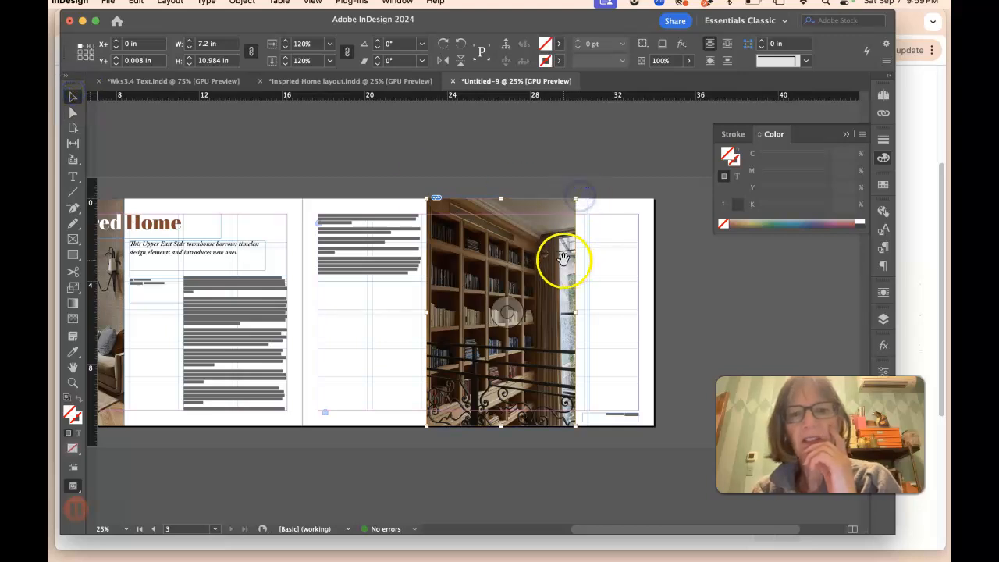
left_click_drag(587, 312, 572, 310)
Step: Move the body text frame to the right side of the page and the shelves image to X 17 in at the spine
left_click_drag(370, 256, 582, 264)
left_click_drag(465, 255, 353, 249)
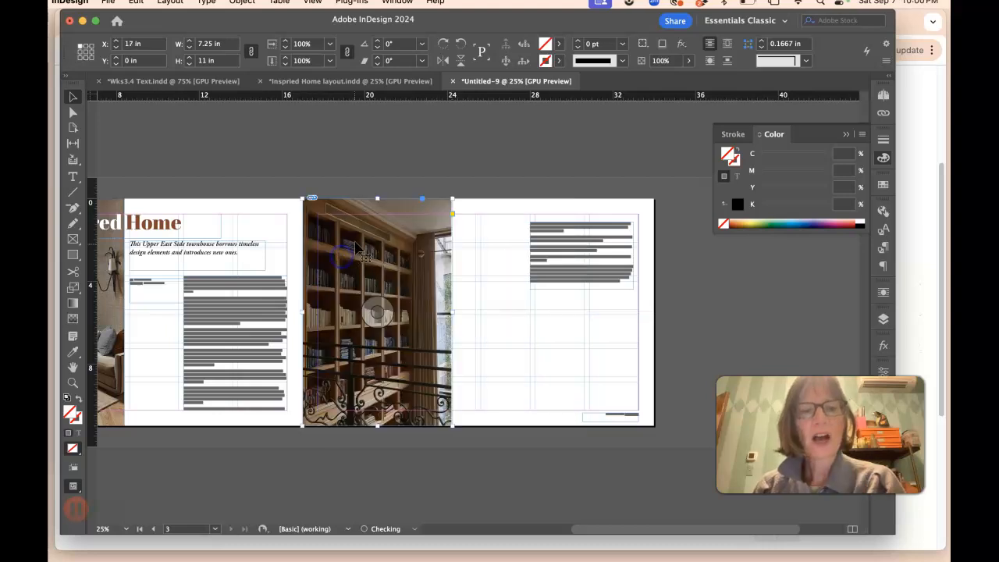
Step: Extend the left-page living-room image frame into the top-left bleed
scroll(374, 316, "left", 5)
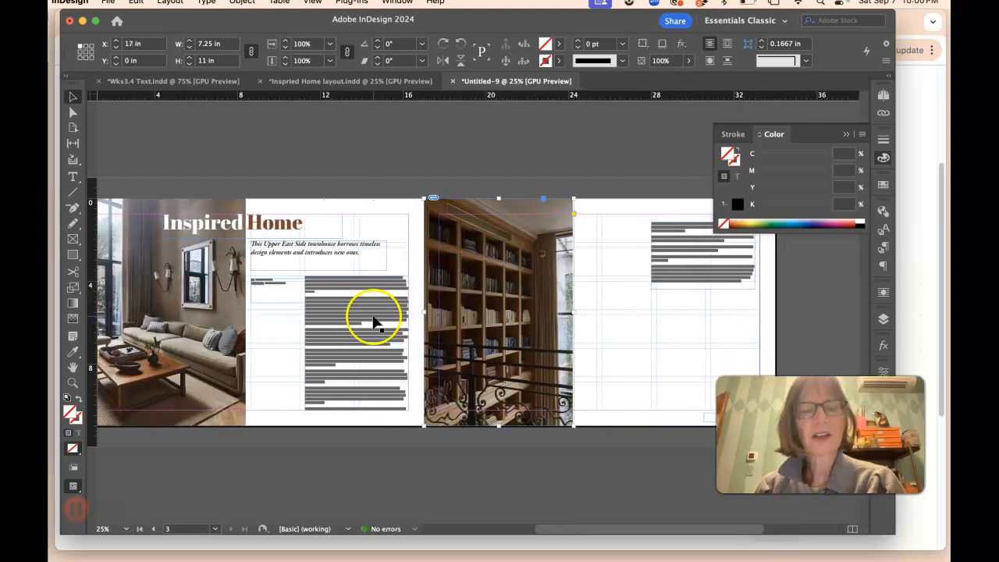
scroll(327, 313, "left", 3)
left_click(264, 197)
left_click(264, 200)
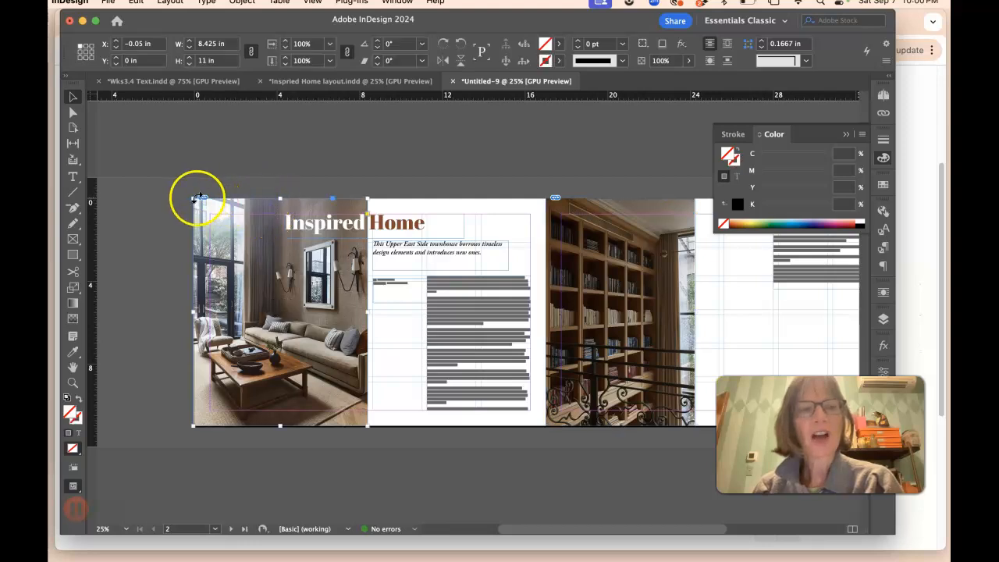
left_click_drag(193, 198, 188, 192)
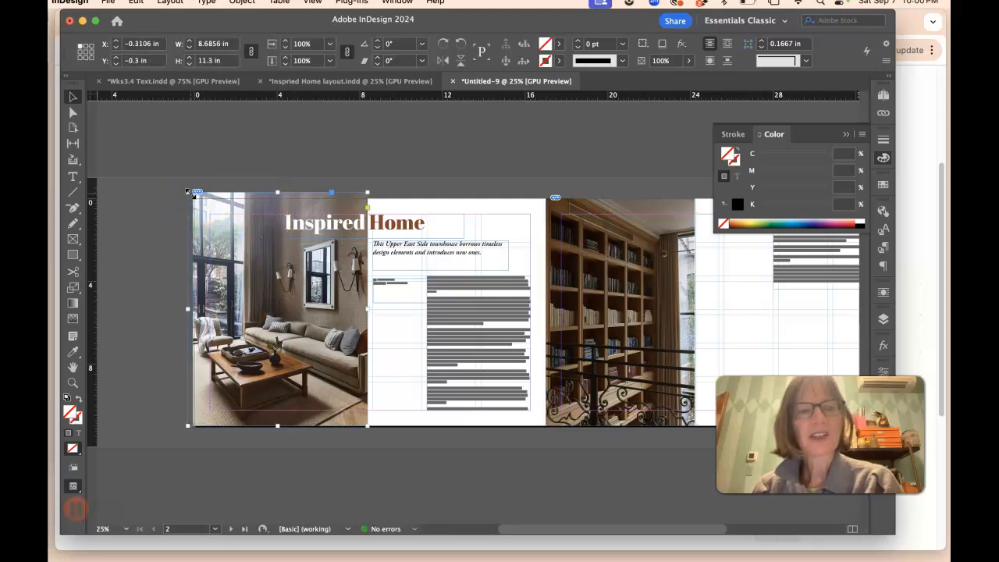
Step: Extend the shelves image frame into the top and bottom bleed, about 11.65 in tall
left_click(602, 206)
left_click_drag(620, 192, 620, 192)
left_click_drag(622, 426, 622, 433)
left_click(651, 413)
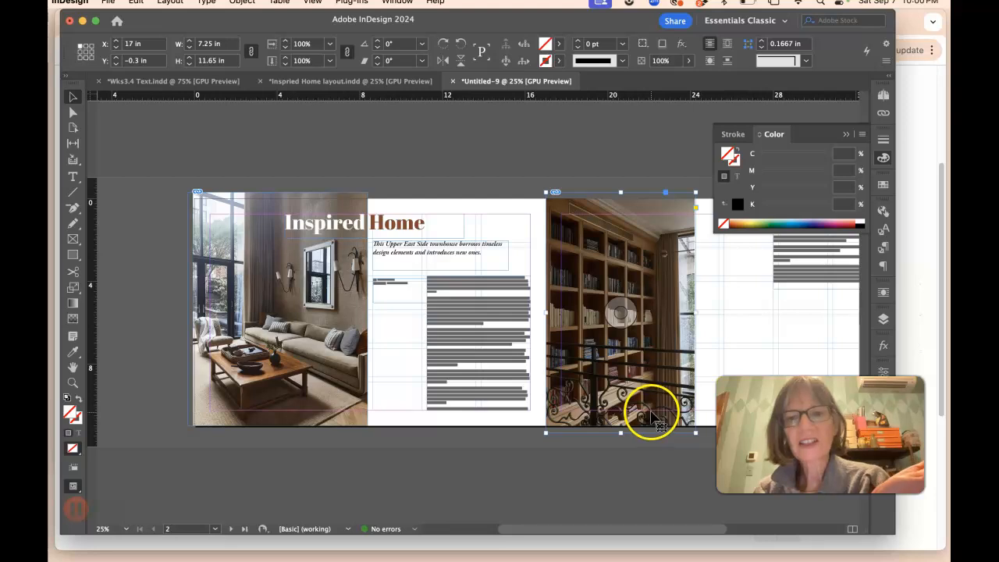
Step: Switch to preview mode and scroll across the spread to review the layout
left_click(684, 446)
key("w")
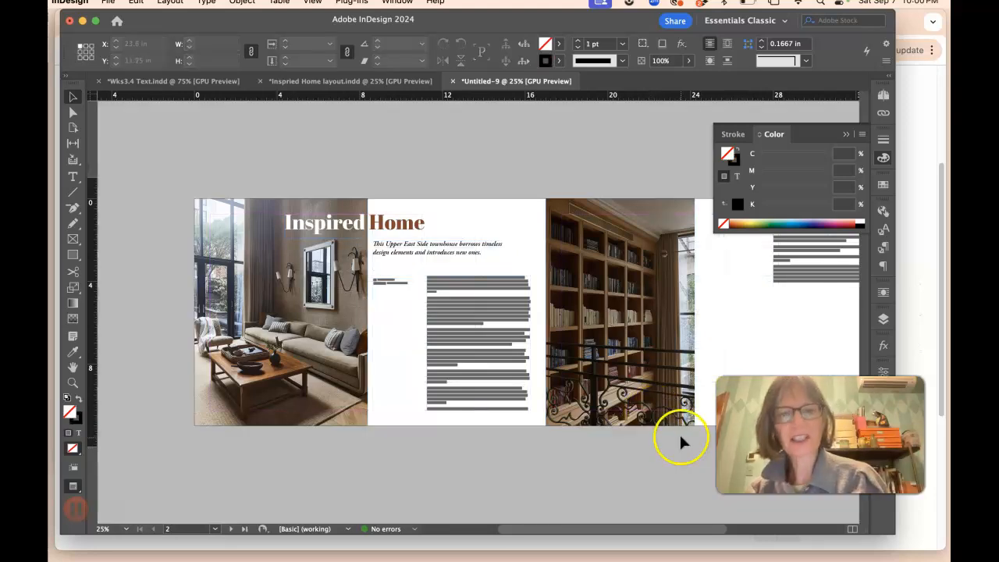
scroll(428, 352, "right", 2)
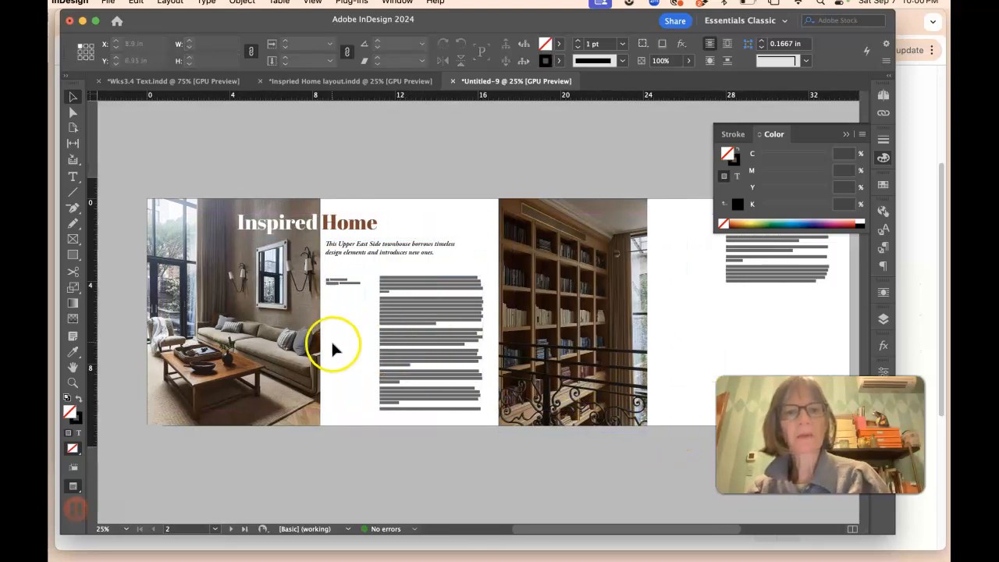
scroll(529, 367, "right", 1)
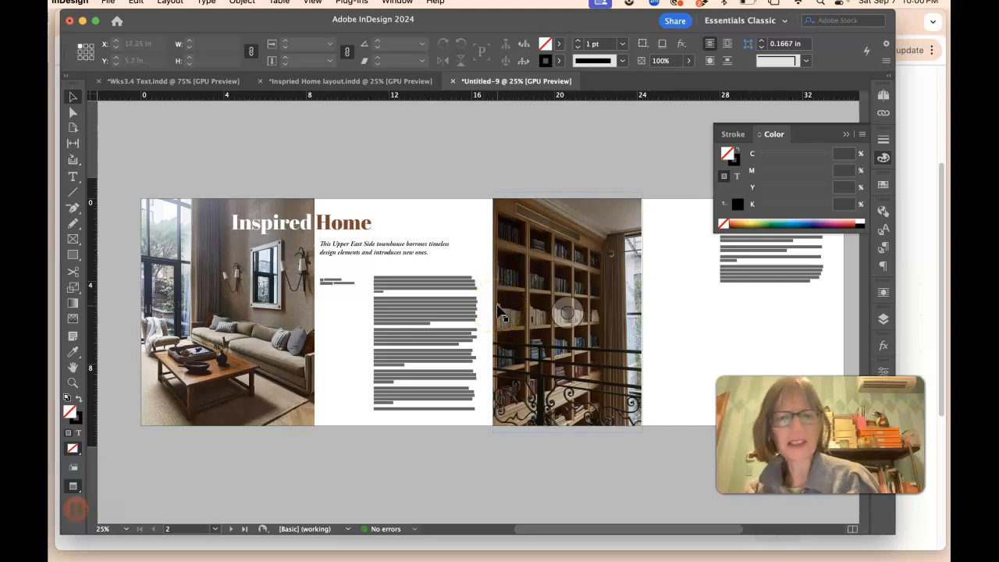
scroll(587, 290, "right", 2)
left_click(569, 265)
left_click_drag(570, 265, 526, 266)
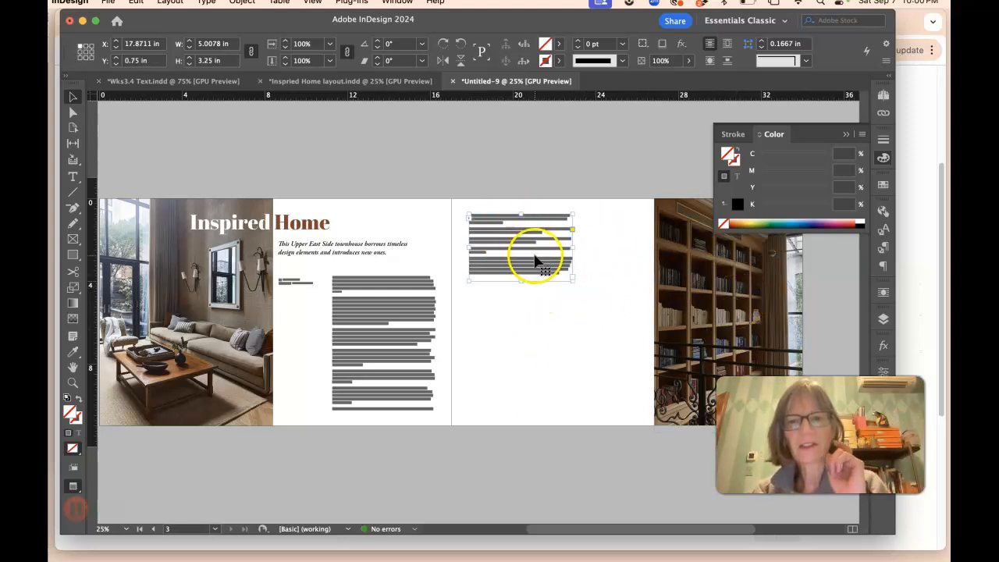
key("super+z")
key("super+z")
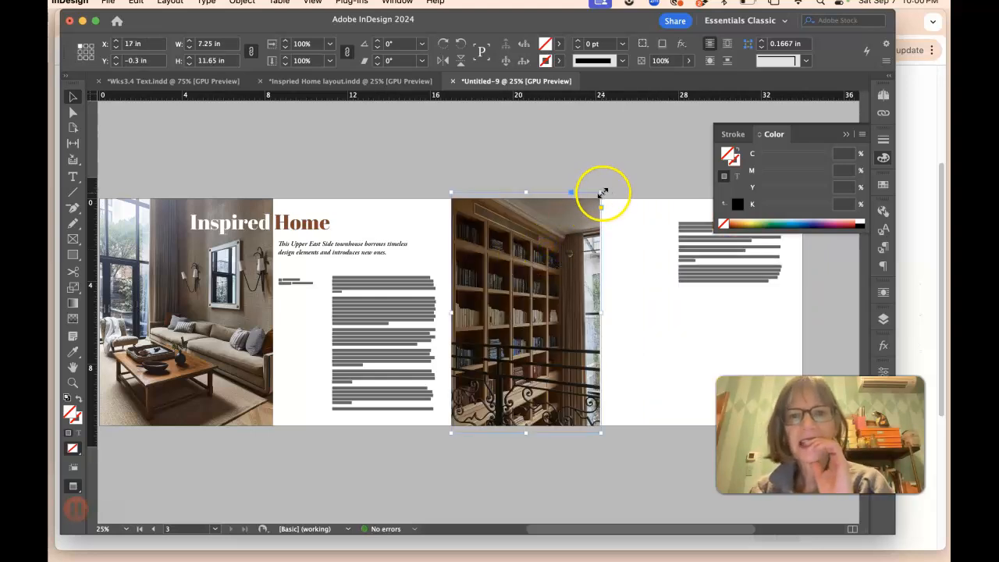
Step: Resize the shelves image frame to about 8.375 by 9.5 in within the margins and reposition the picture inside it
left_click_drag(603, 192, 627, 212)
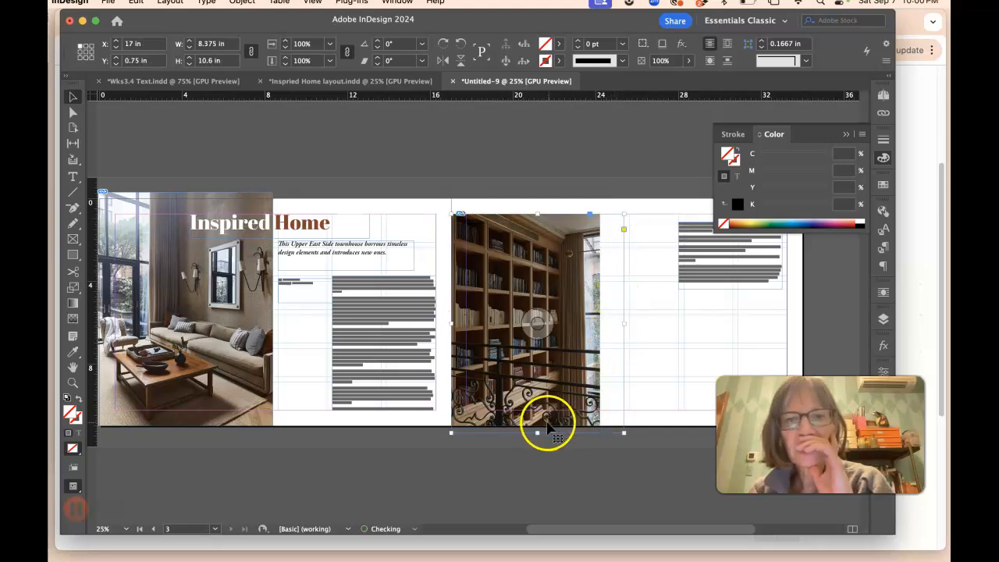
left_click_drag(538, 427, 541, 411)
left_click(73, 112)
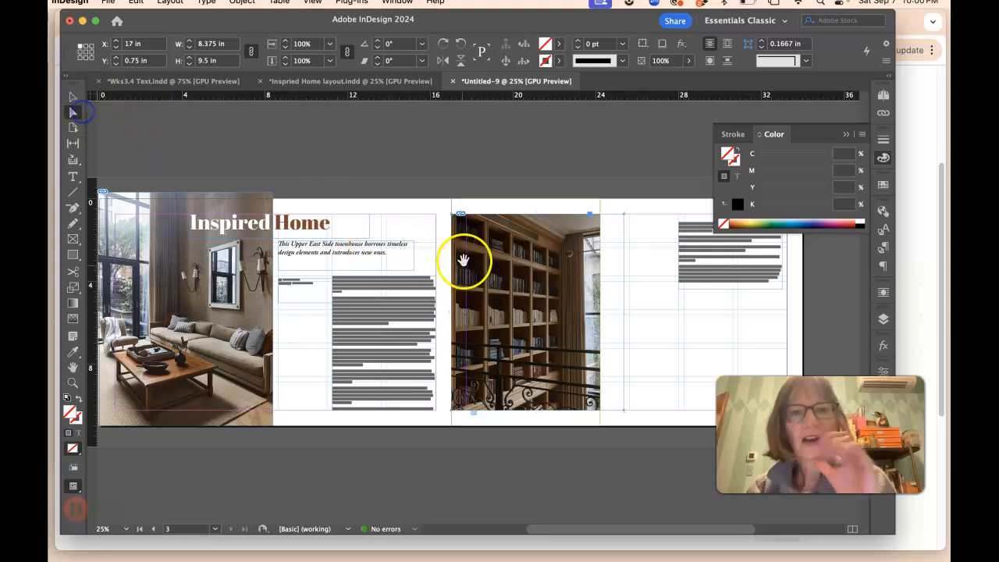
left_click(526, 294)
mouse_move(531, 294)
left_mouse_down()
mouse_move(547, 294)
mouse_move(530, 293)
left_mouse_up()
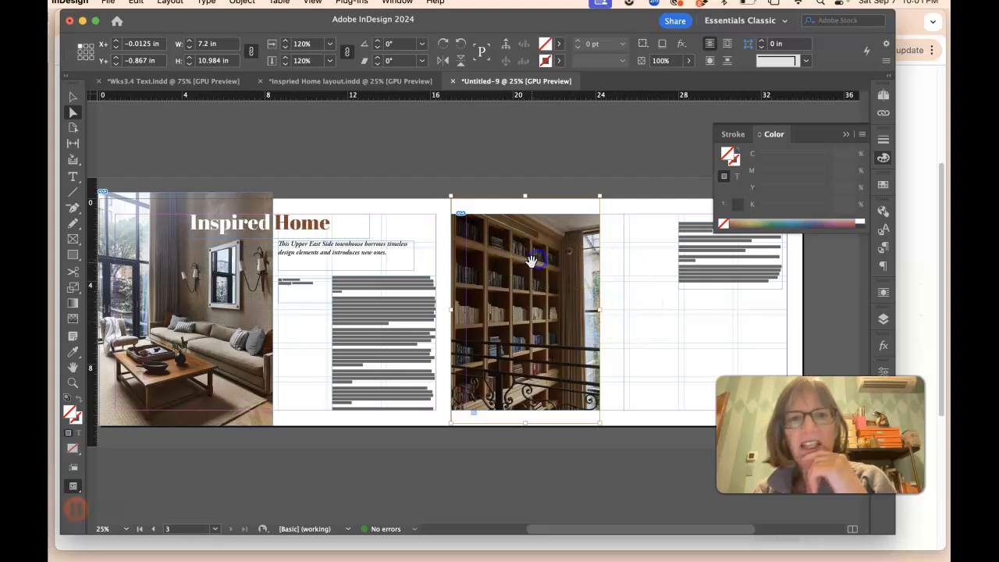
Step: Scale the shelves picture inside its frame up to 141%
left_click(285, 41)
left_click(285, 42)
left_click(285, 42)
left_click(285, 42)
left_click(285, 42)
left_click(285, 42)
left_click(285, 42)
left_click(284, 41)
left_click(285, 41)
left_click(285, 42)
left_click(285, 41)
left_click(285, 41)
left_click(285, 42)
left_click(285, 41)
left_click(285, 41)
left_click(285, 42)
left_click(285, 42)
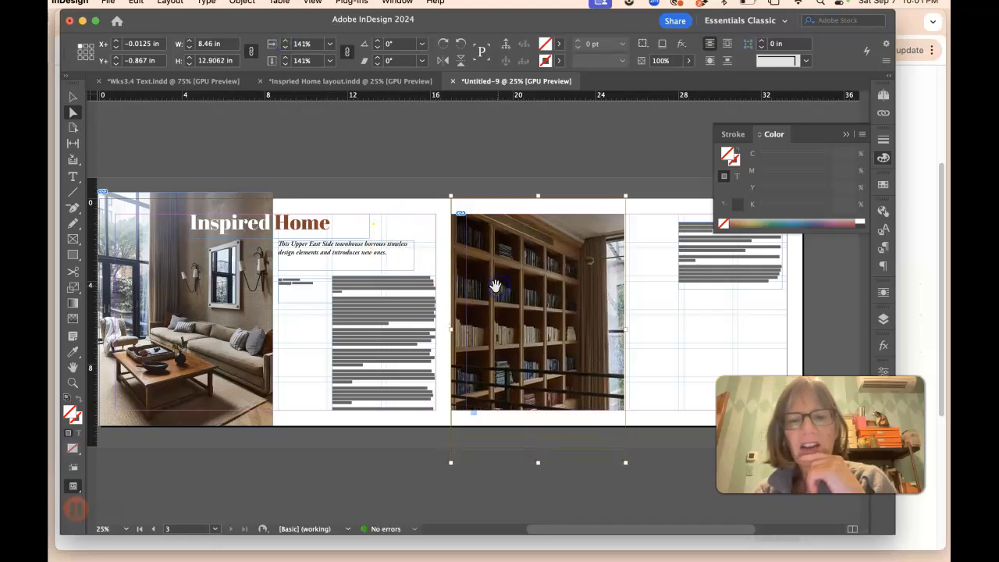
Step: Extend the shelves image frame's bottom edge into the bleed, about 10.7 in tall
left_click(73, 94)
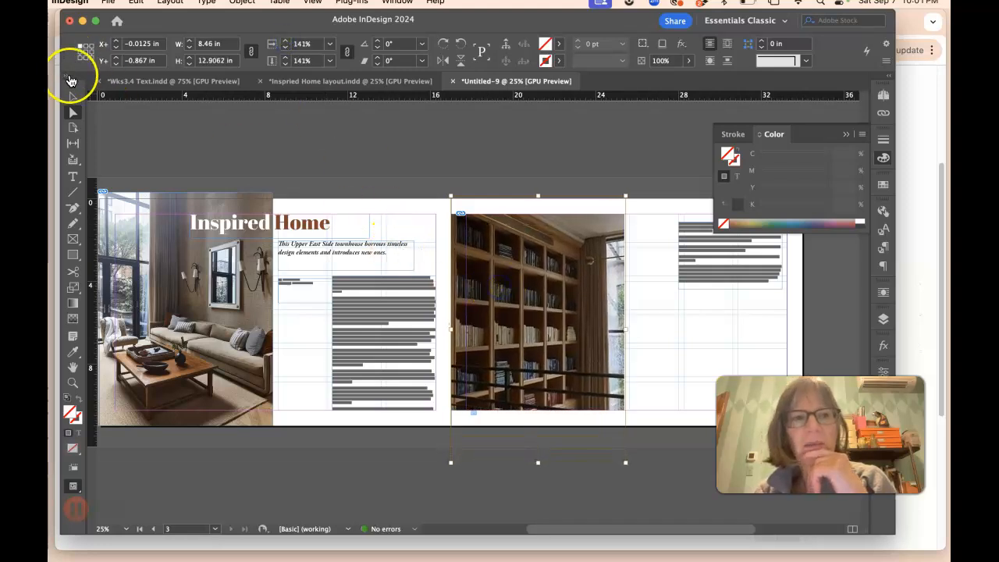
left_click(551, 188)
left_click(549, 338)
left_click_drag(539, 412, 540, 435)
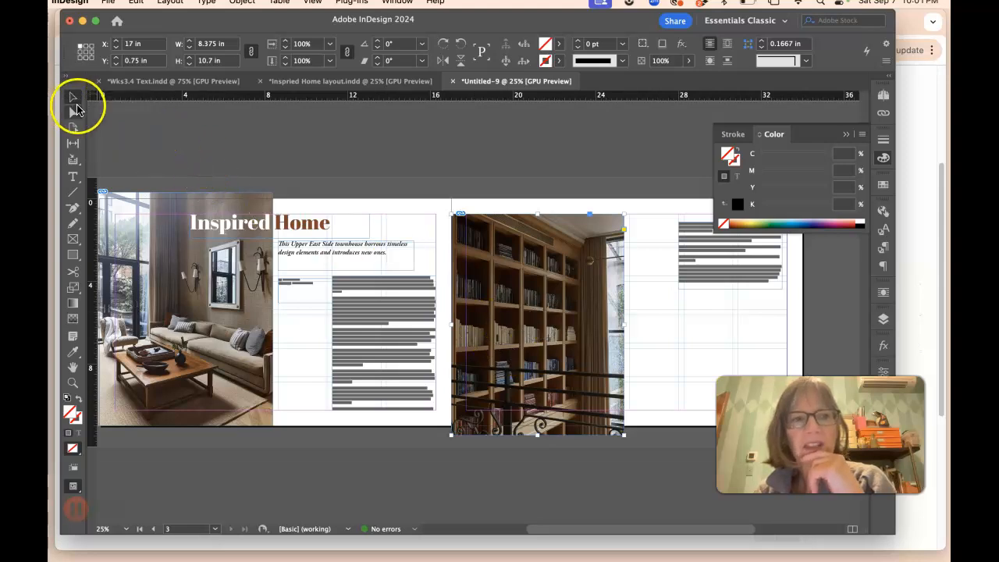
Step: Reposition the shelves picture upward within its frame and check it in preview mode
left_click(73, 111)
left_click(554, 425)
left_click_drag(554, 425, 557, 401)
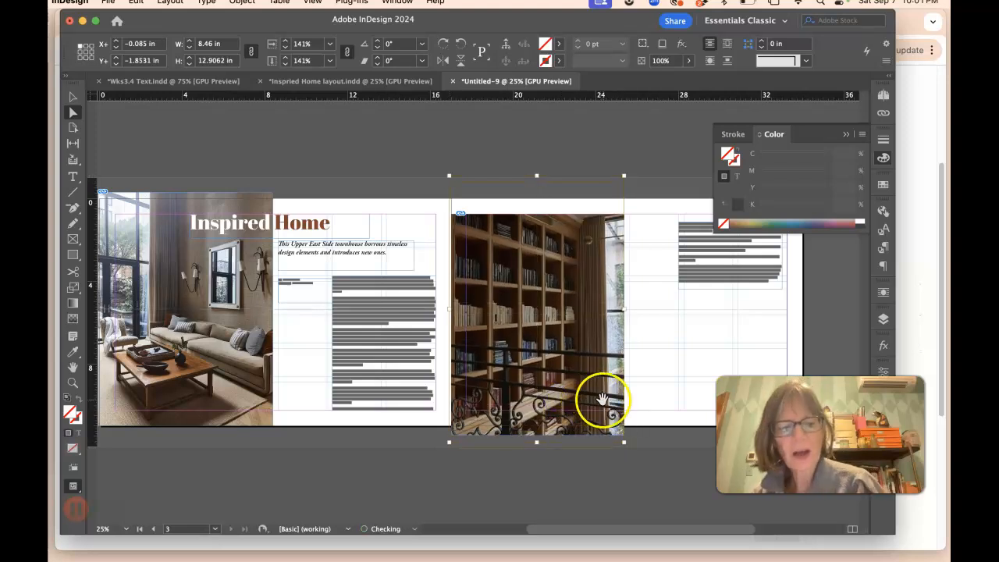
left_click(636, 388)
key("w")
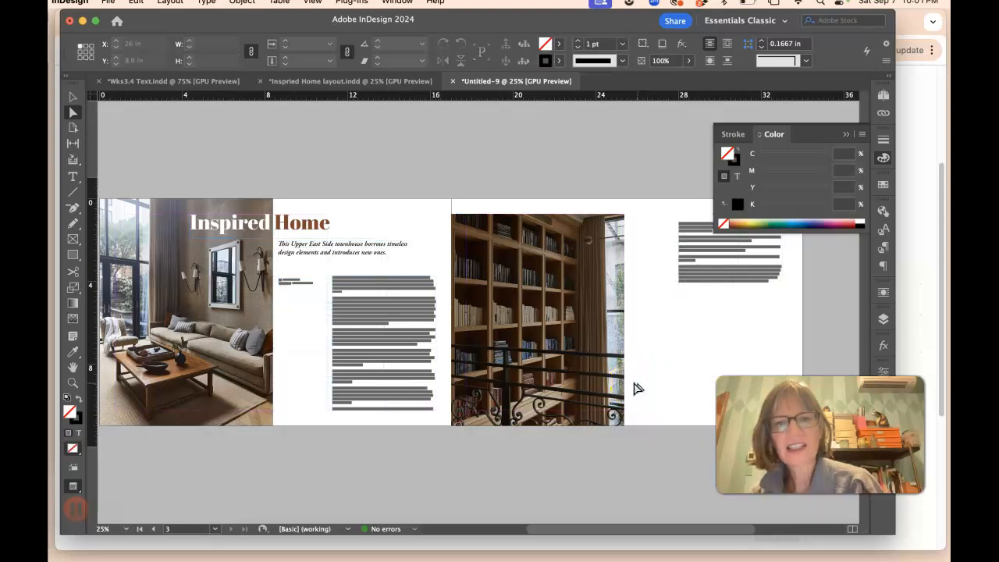
left_click(576, 382)
left_click_drag(576, 381, 575, 376)
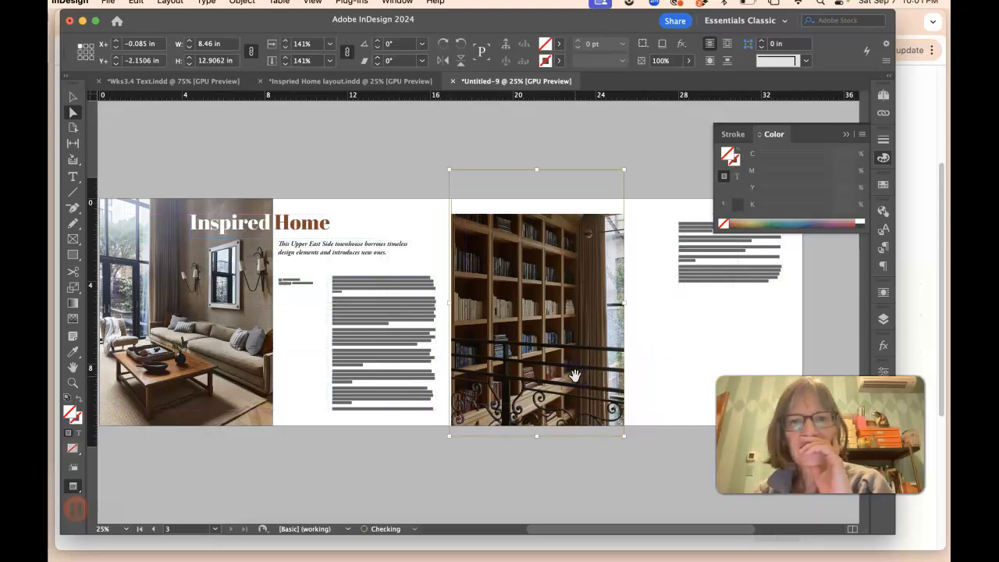
Step: Nudge the right-page text frame slightly up and to the right
scroll(576, 376, "right", 1)
left_click(71, 97)
mouse_move(661, 290)
left_mouse_down()
mouse_move(689, 273)
mouse_move(647, 261)
mouse_move(676, 301)
mouse_move(678, 282)
left_mouse_up()
key("w")
left_click(676, 328)
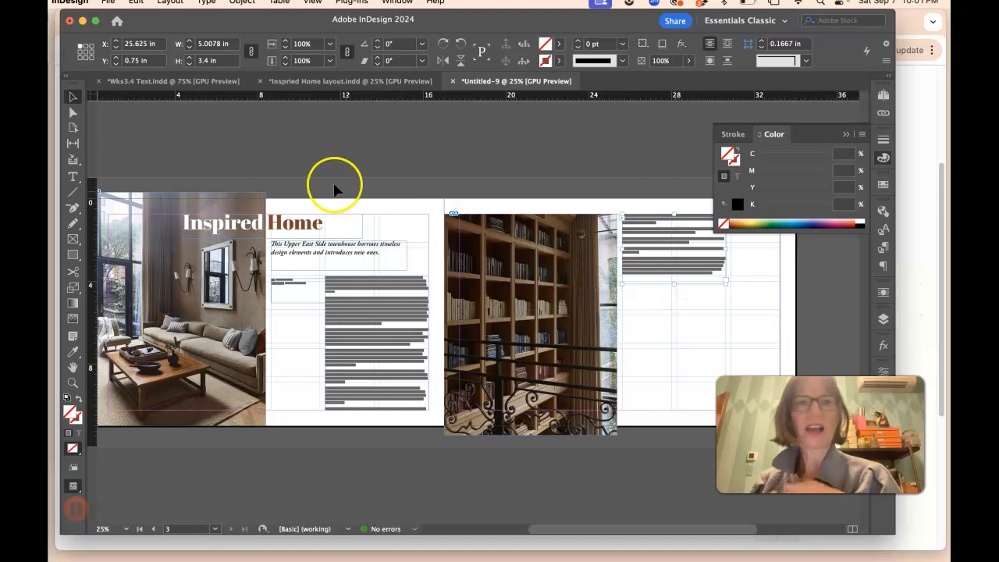
Step: In the Wks3.4 Text document, copy the text from the family room caption through the office caption and mark its end with XXXX
left_click(176, 81)
left_click(247, 244)
left_click(225, 348)
left_click(70, 179)
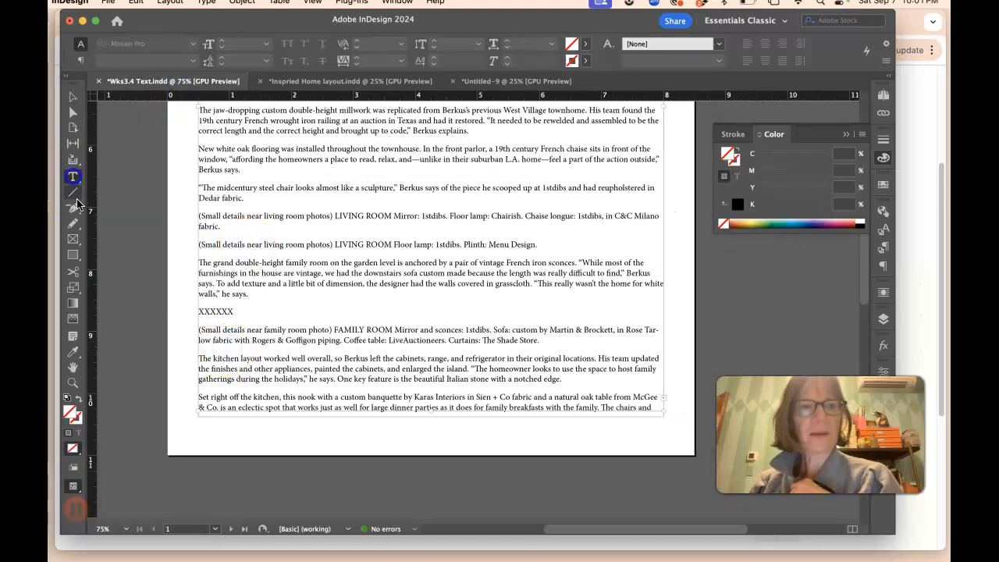
left_click(203, 331)
left_click_drag(202, 331, 405, 350)
left_click_drag(381, 330, 397, 467)
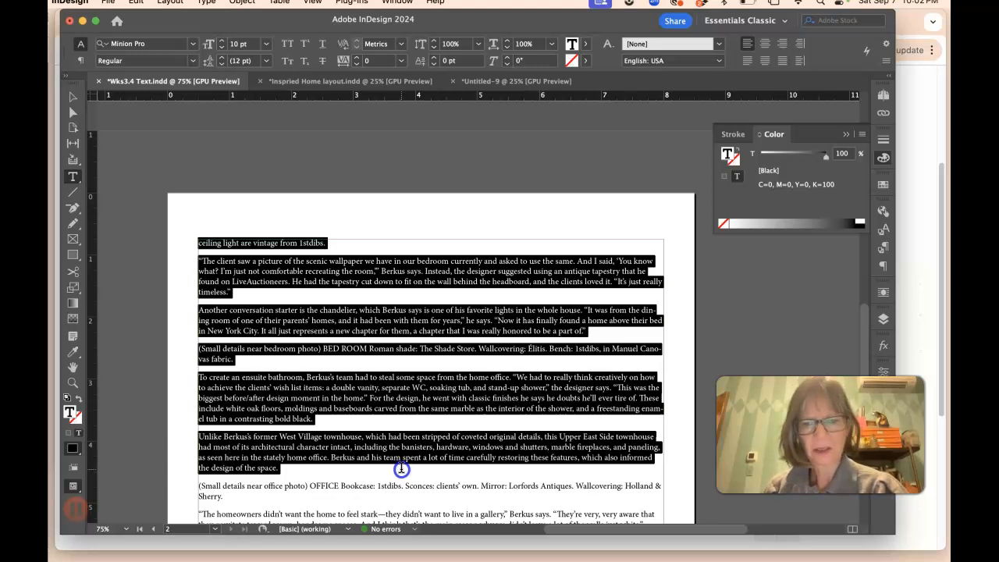
mouse_move(401, 473)
left_mouse_down()
mouse_move(401, 484)
mouse_move(400, 471)
left_mouse_up()
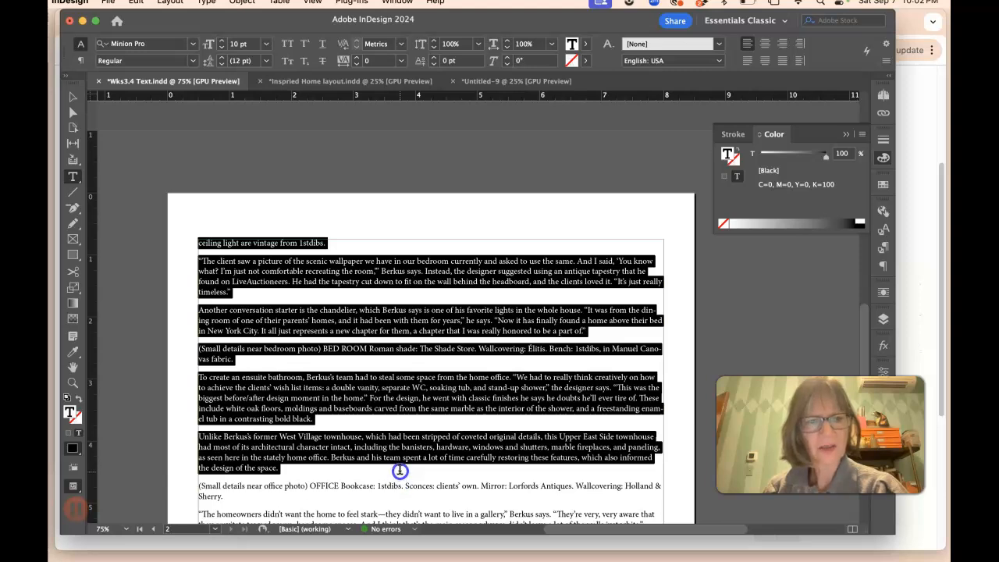
left_click_drag(399, 470, 376, 496)
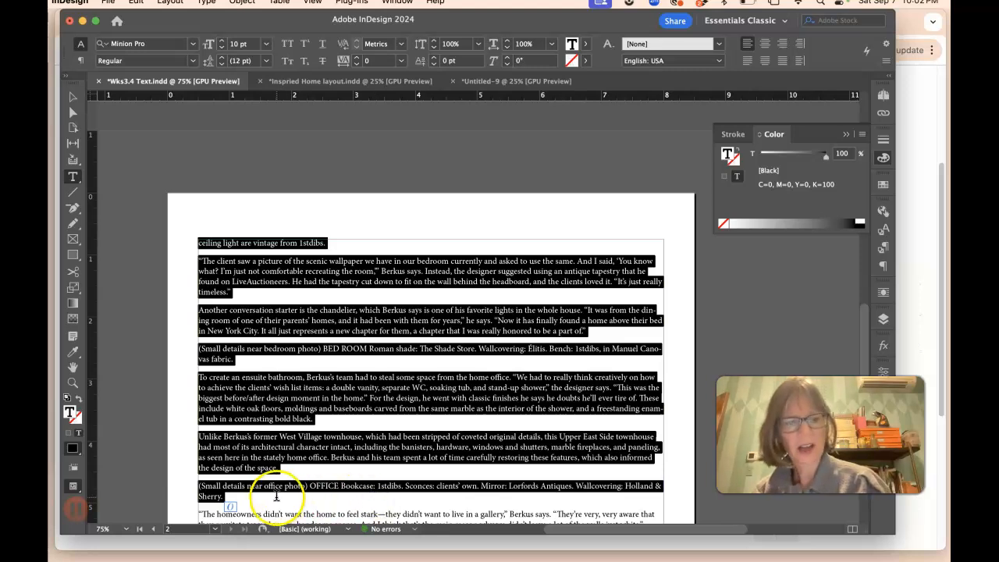
left_click(232, 502)
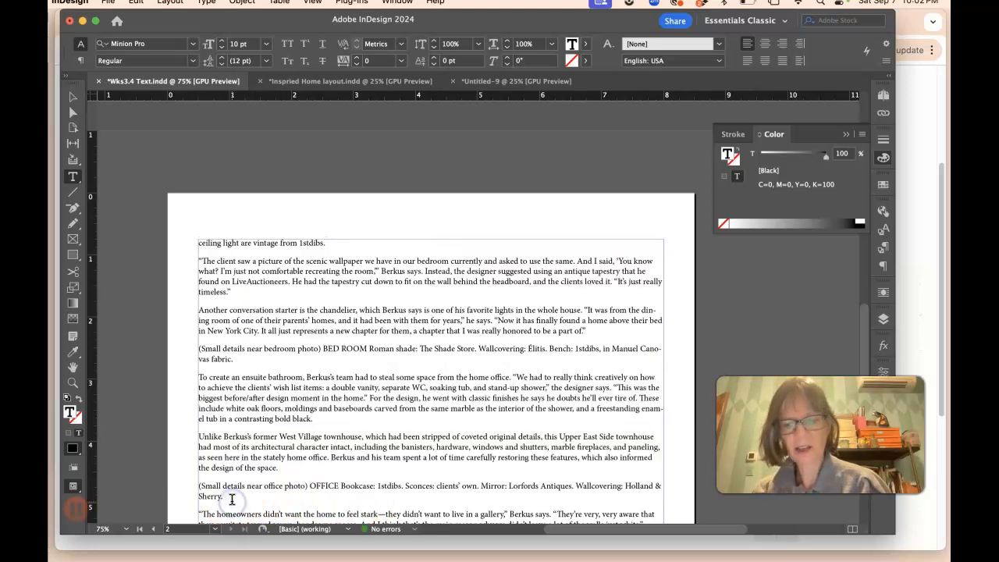
key("Return")
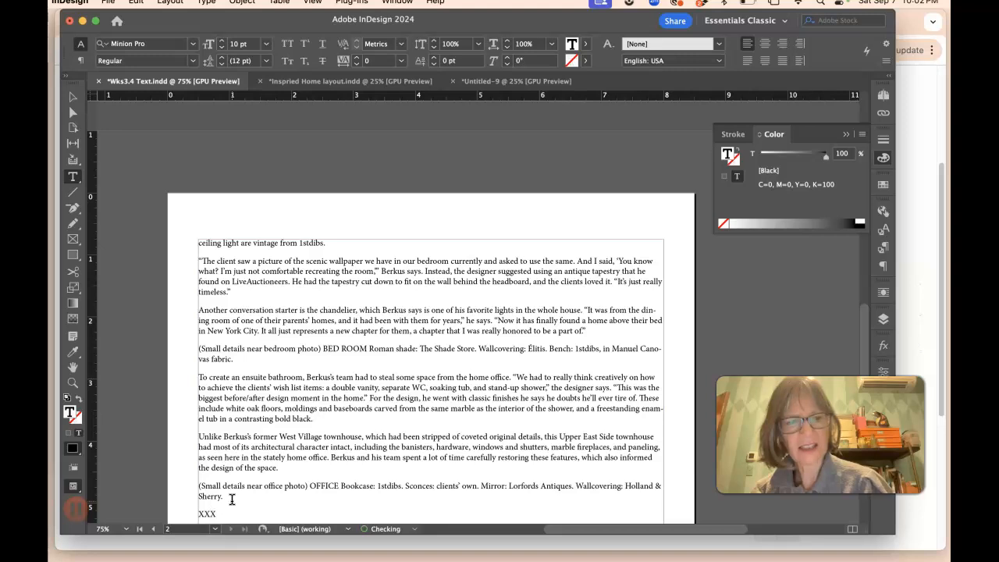
Step: Return to the layout, draw a text frame below the right-page text and paste the copied text into it
left_click(364, 82)
left_click(500, 81)
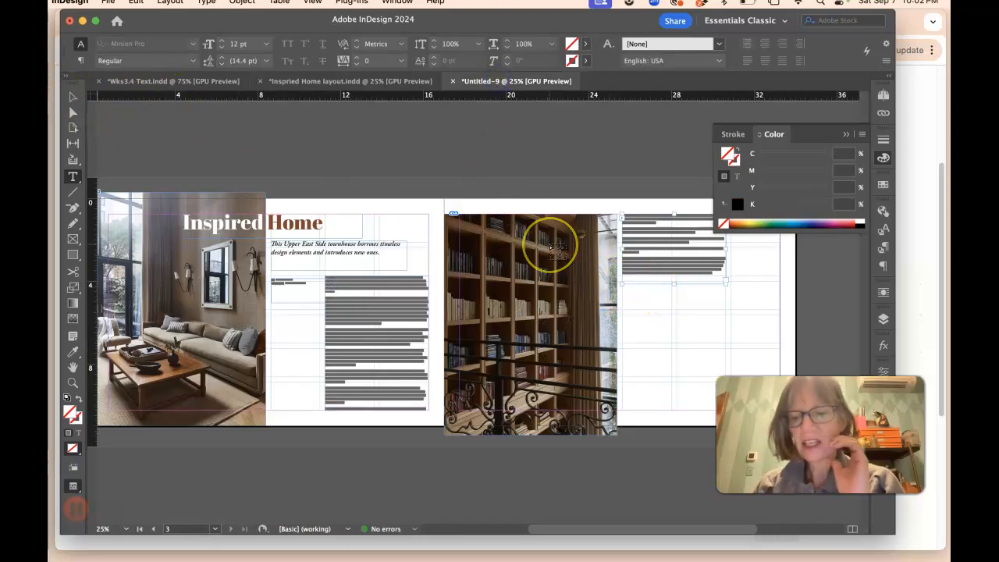
key("super+equal")
scroll(437, 266, "left", 3)
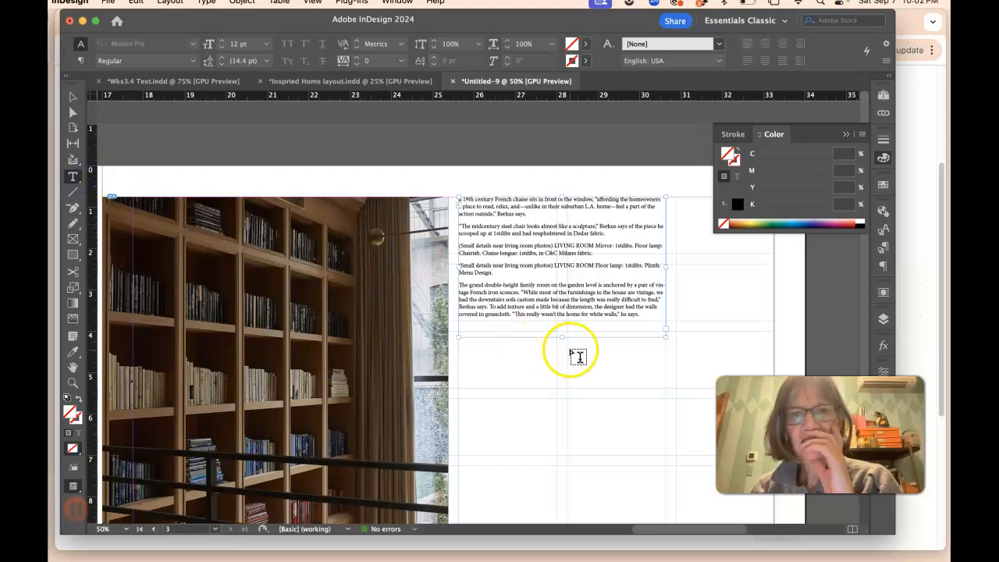
left_click_drag(568, 344, 722, 456)
left_click_drag(763, 507, 776, 472)
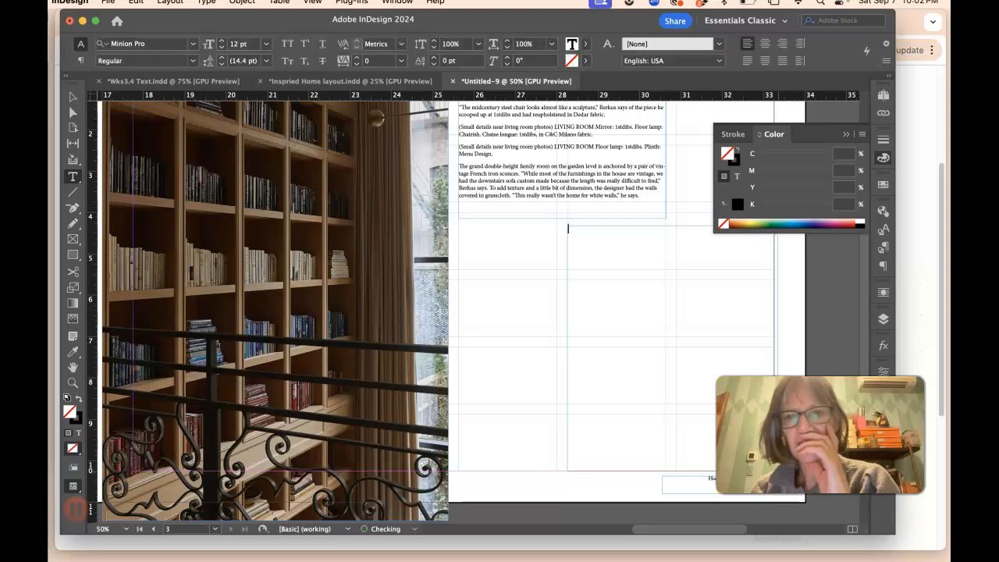
key("super+v")
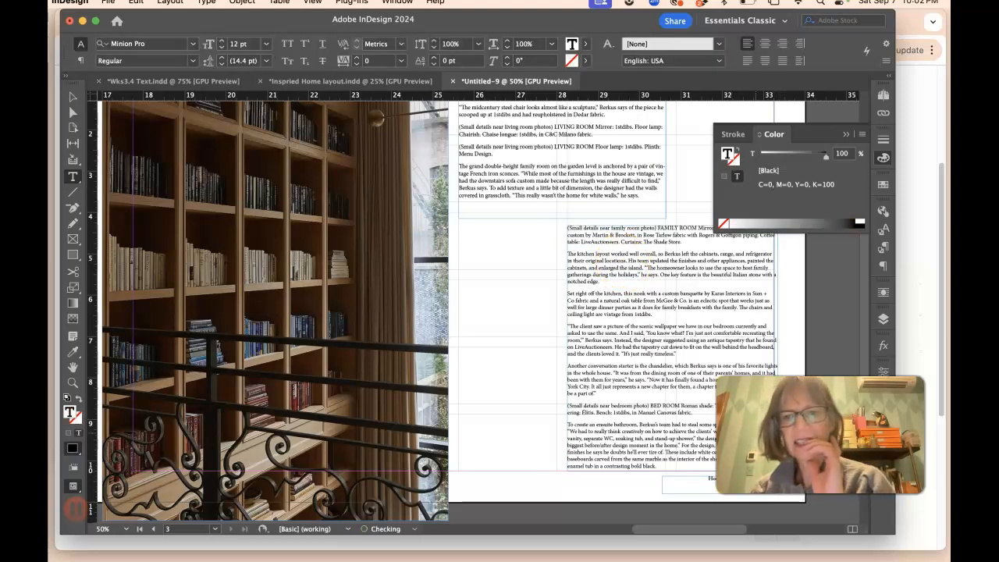
Step: Load the overset text from the new frame's out port and zoom out to view the whole spread
scroll(684, 409, "right", 10)
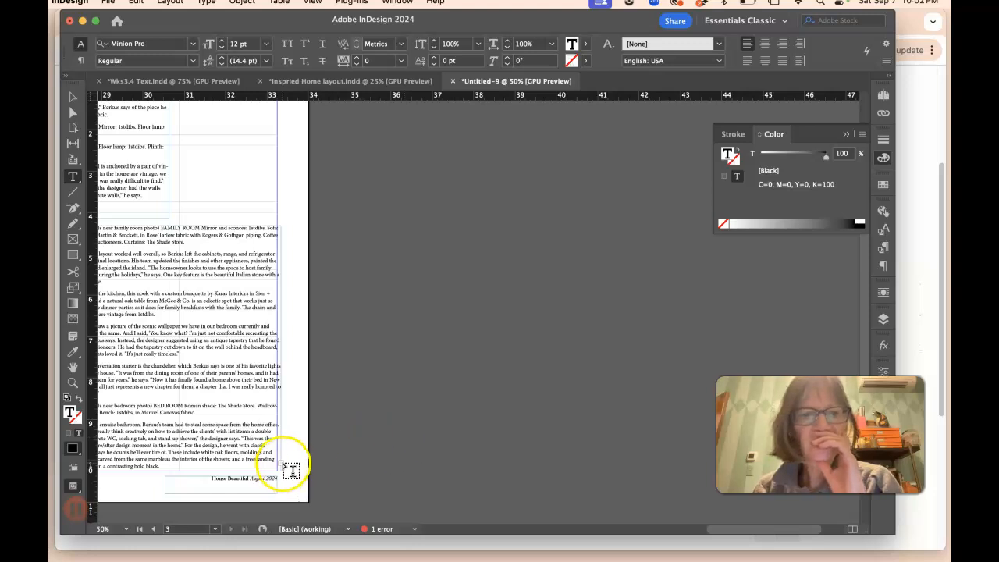
left_click(72, 96)
left_click(281, 463)
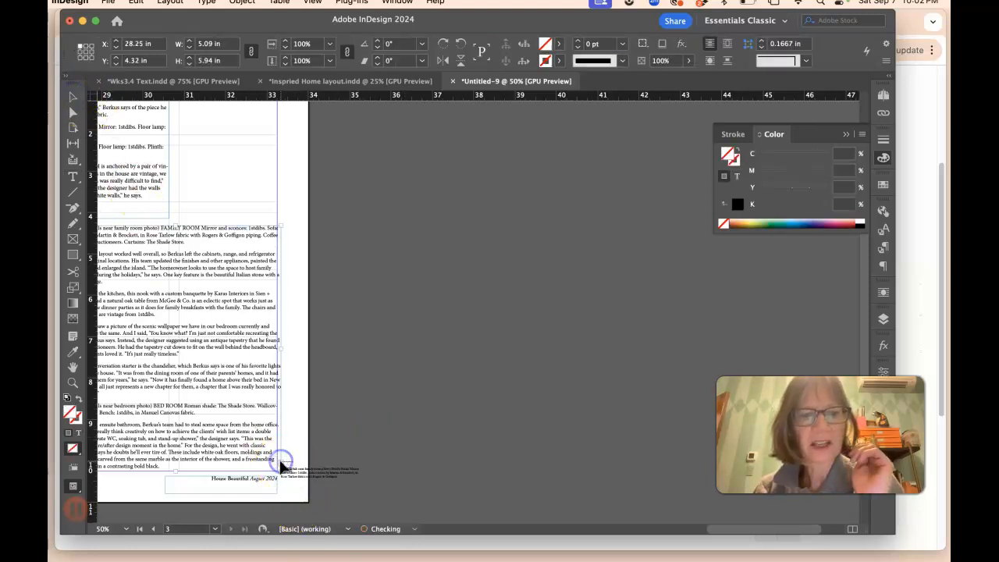
scroll(305, 474, "left", 3)
scroll(309, 475, "left", 12)
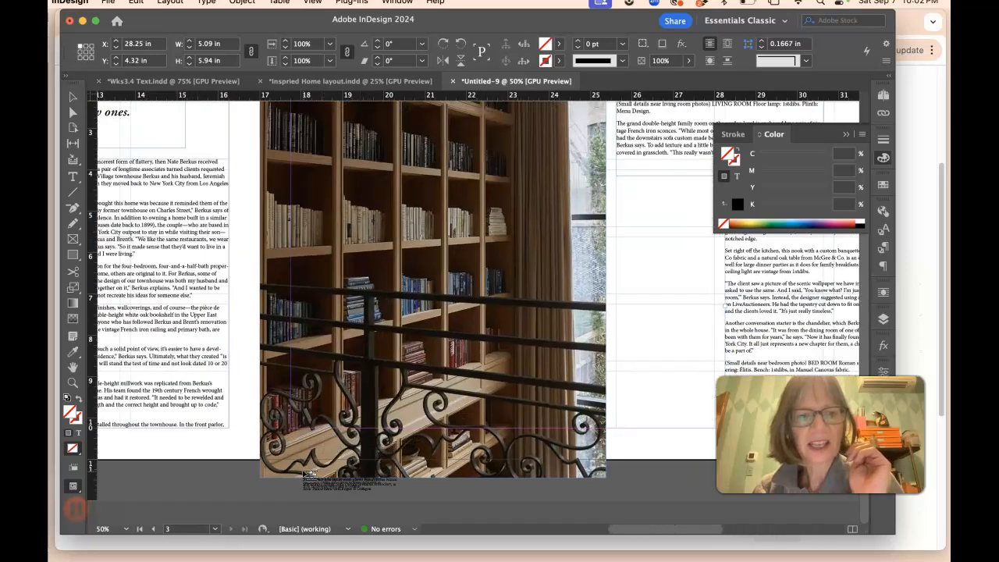
scroll(297, 481, "left", 2)
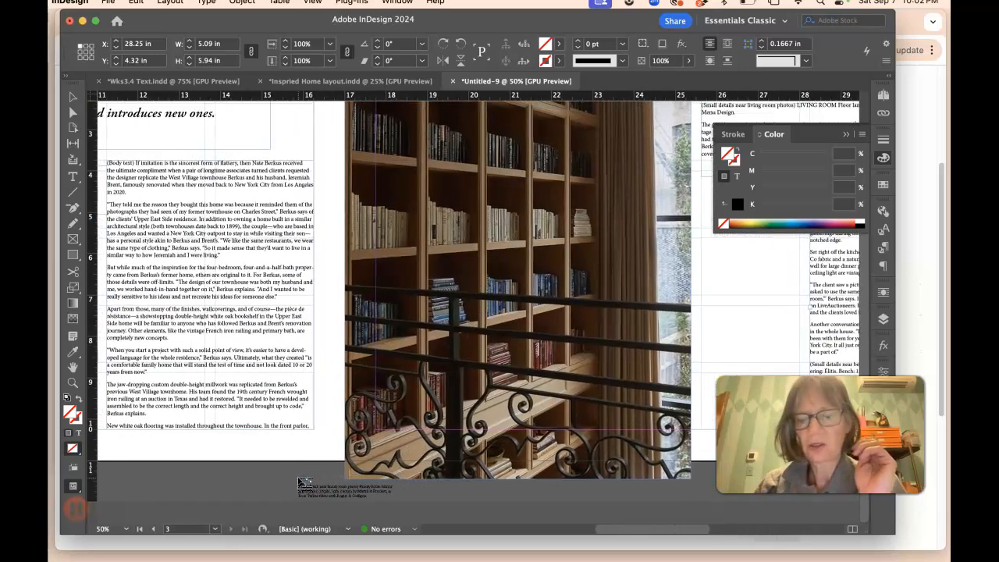
key("super+minus")
key("super+minus")
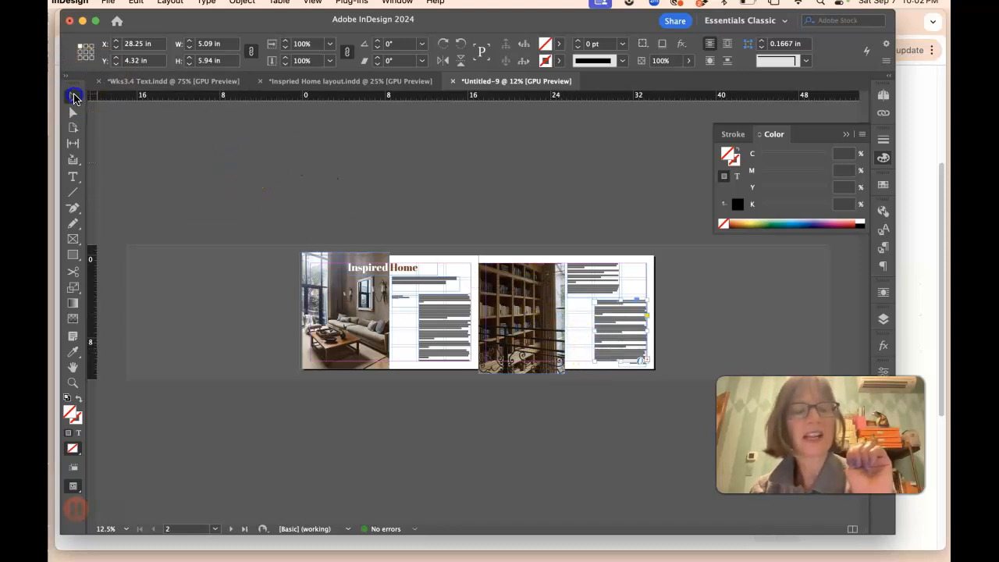
left_click(587, 335)
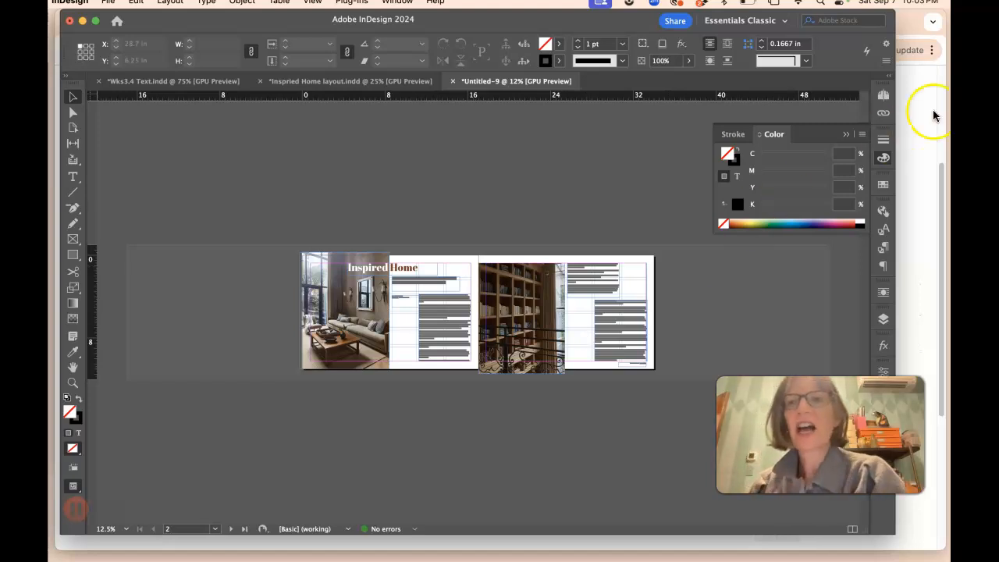
Step: Duplicate the spread twice from the Pages panel menu
left_click(883, 95)
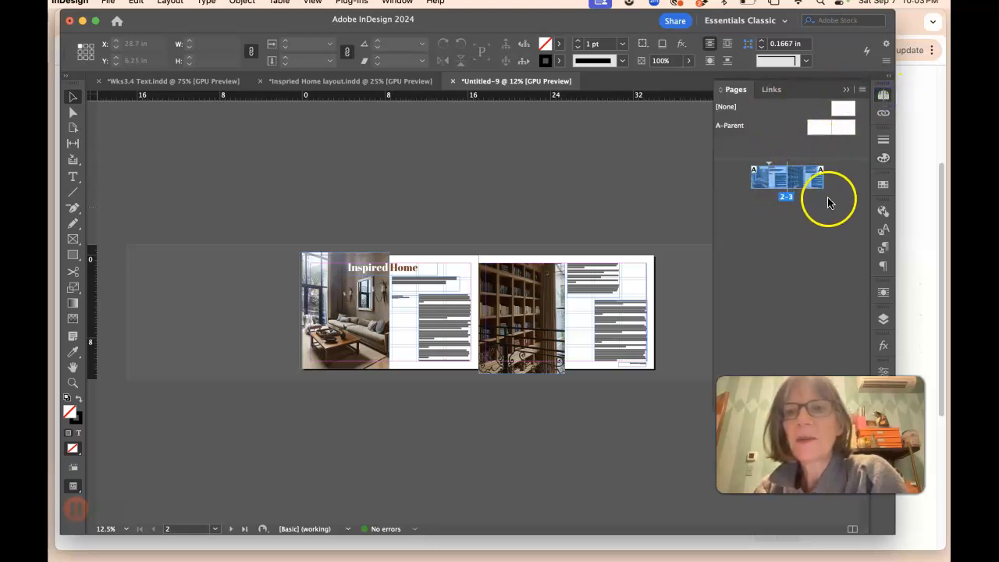
left_click(862, 93)
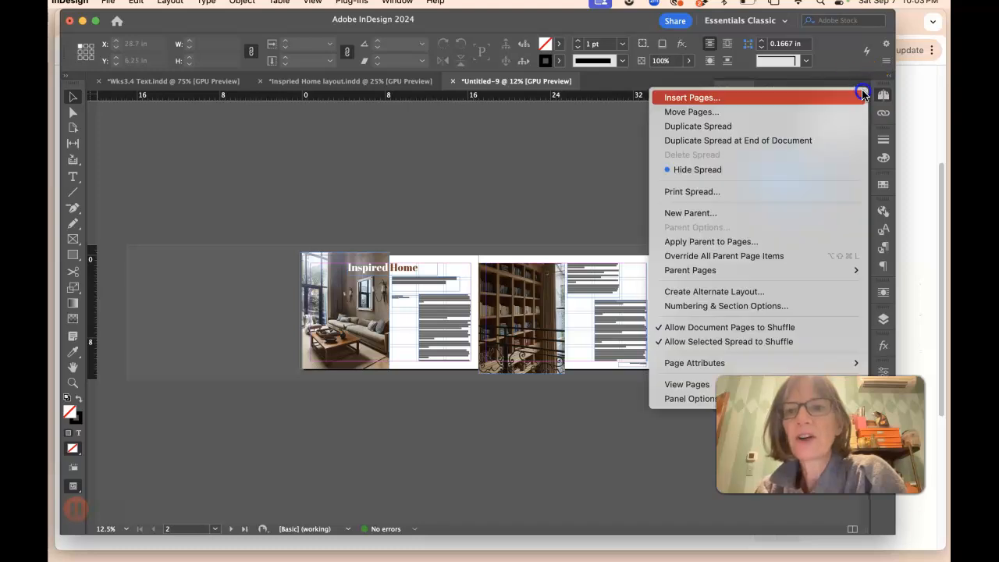
left_click(839, 131)
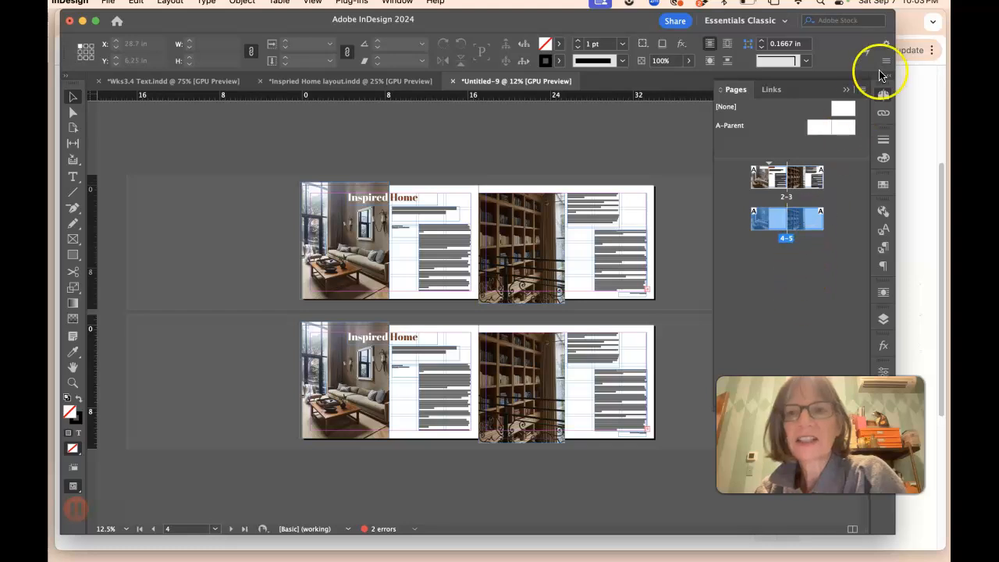
left_click(862, 92)
left_click(821, 127)
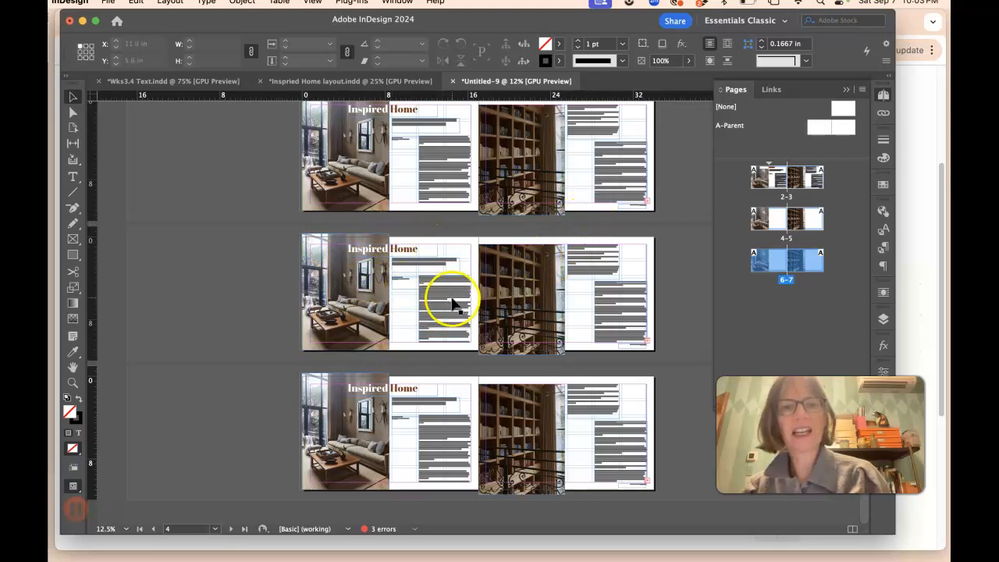
Step: Select and delete all objects on spreads 4–5 and 6–7
left_click_drag(258, 222, 279, 232)
left_click_drag(638, 360, 663, 361)
left_click(529, 289)
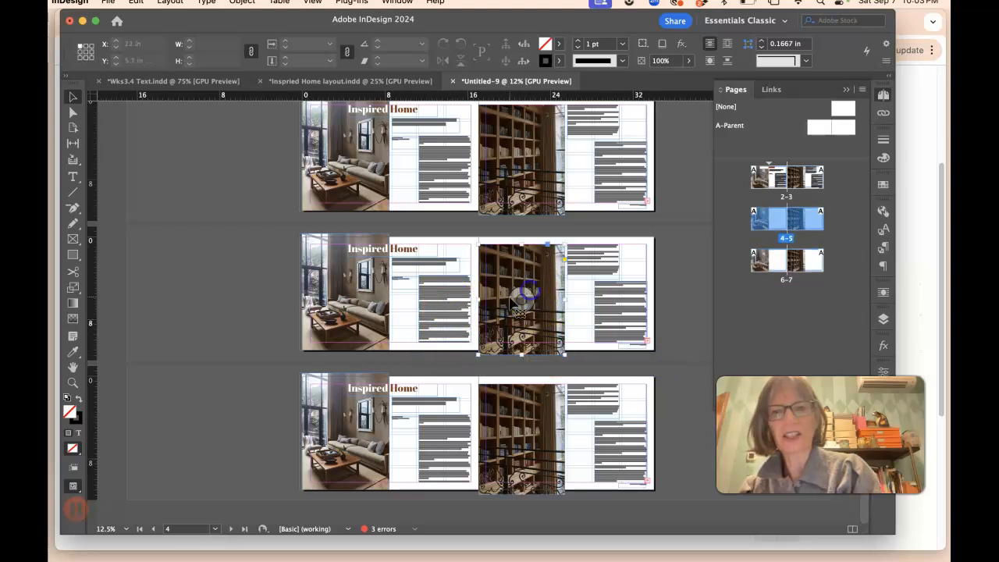
left_click_drag(292, 242, 673, 352)
key("Delete")
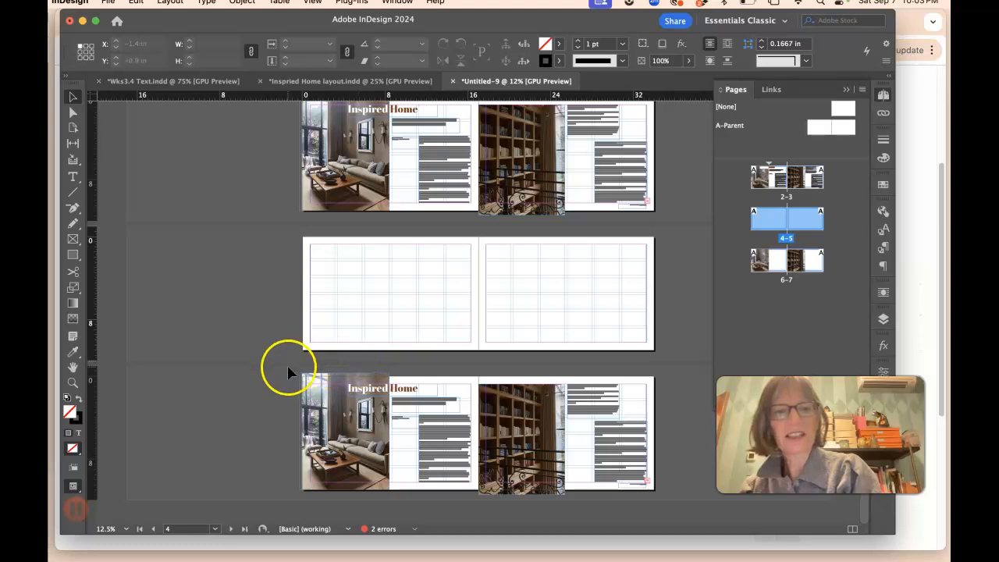
left_click_drag(286, 368, 619, 528)
key("Delete")
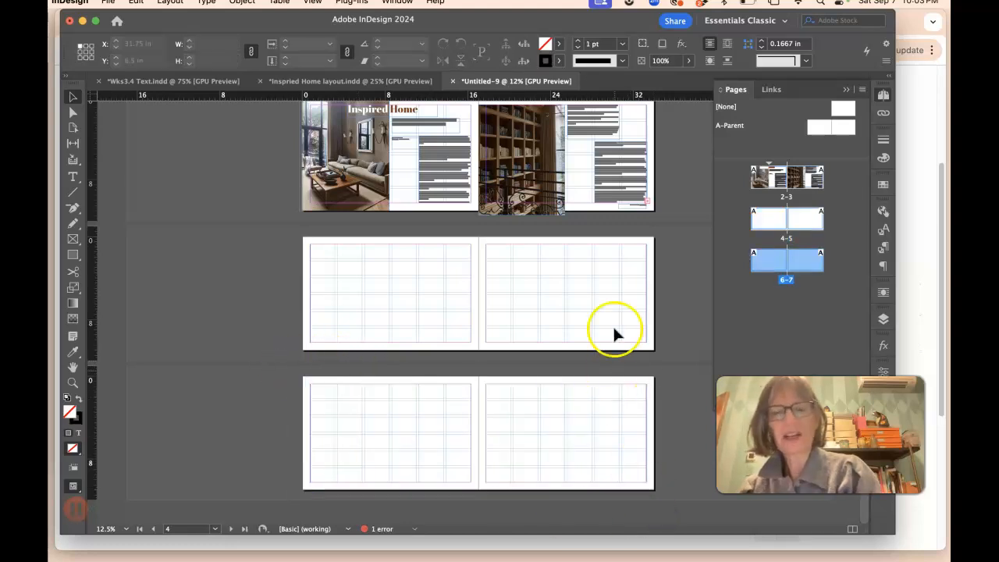
Step: Undo both deletions
key("super+equal")
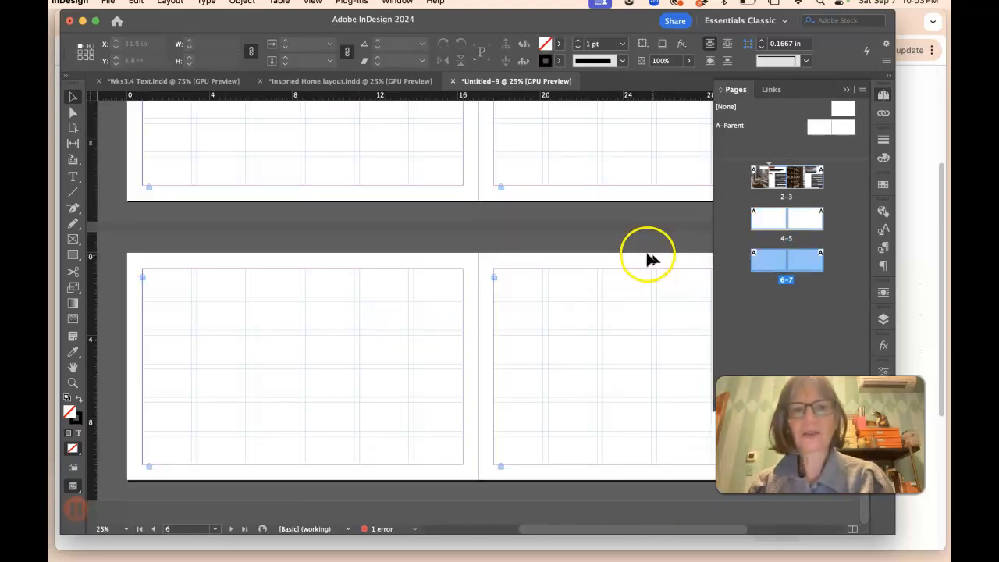
scroll(642, 253, "up", 2)
key("super+z")
key("super+z")
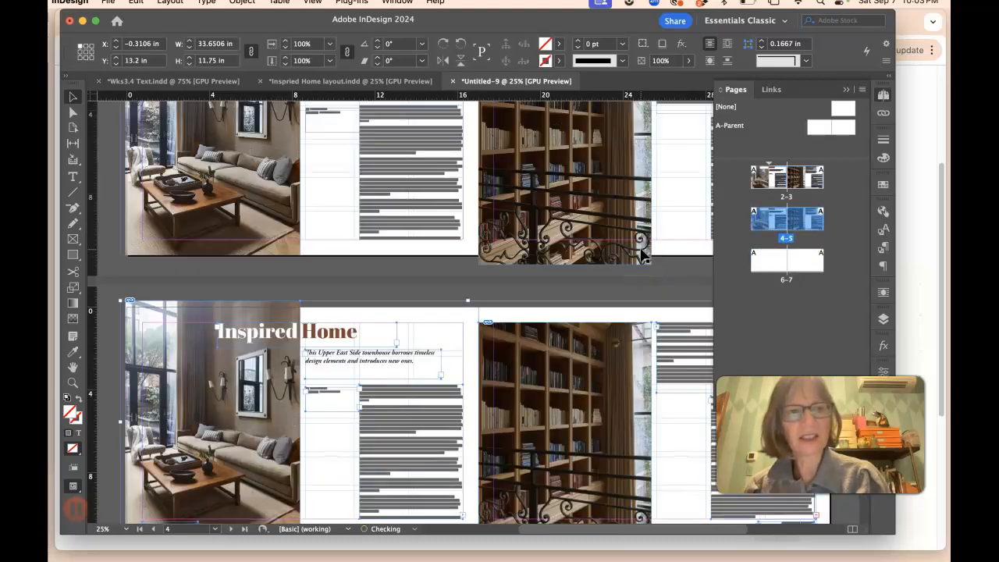
Step: Marquee-select objects across spread 4–5 and delete them
scroll(641, 253, "down", 3)
scroll(653, 216, "right", 6)
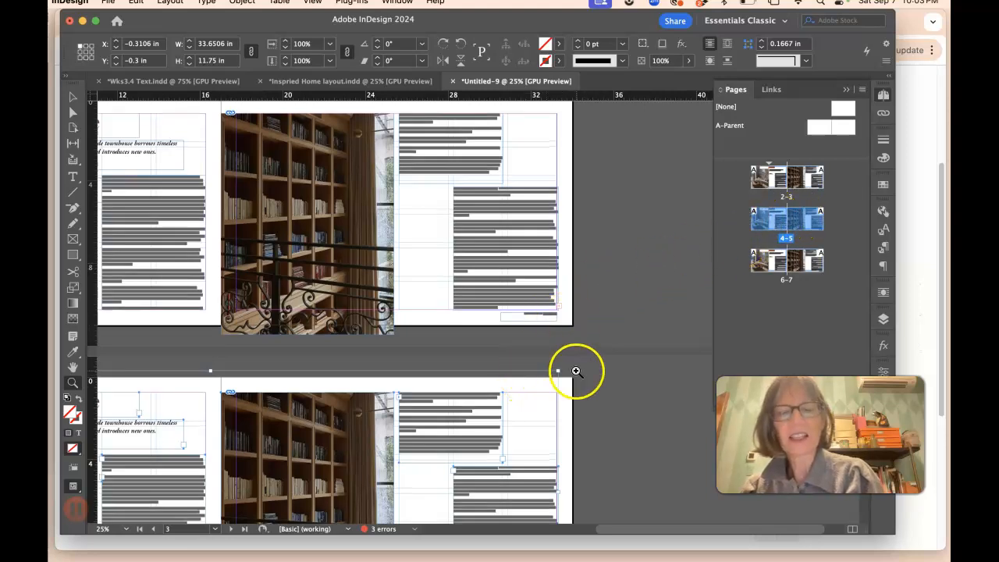
left_click(72, 96)
scroll(609, 429, "down", 5)
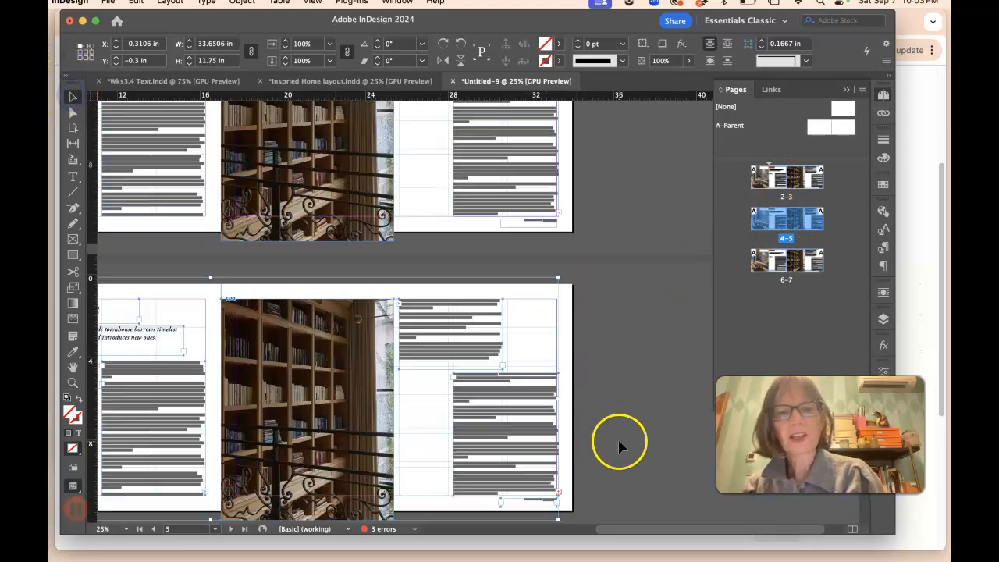
left_click(553, 380)
left_click_drag(576, 393, 156, 223)
key("Delete")
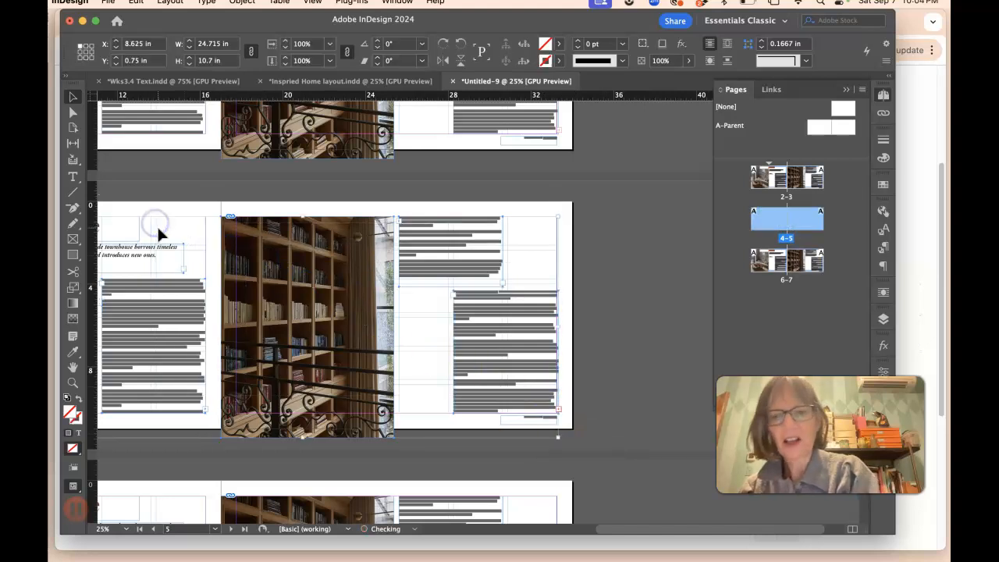
Step: Undo the last deletion, then marquee-select and delete the remaining objects on spread 4–5
key("super+z")
scroll(552, 434, "left", 10)
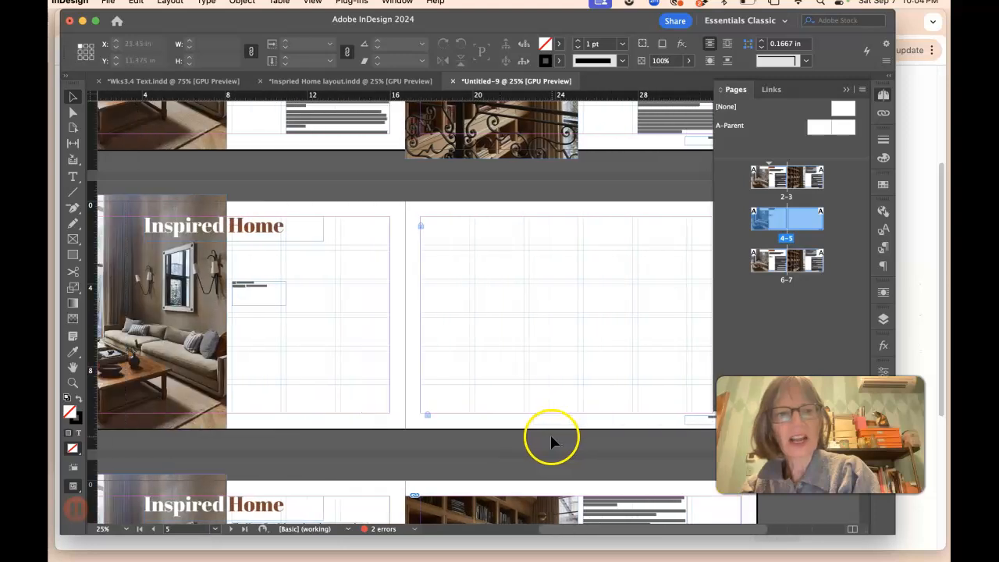
left_click_drag(202, 191, 475, 362)
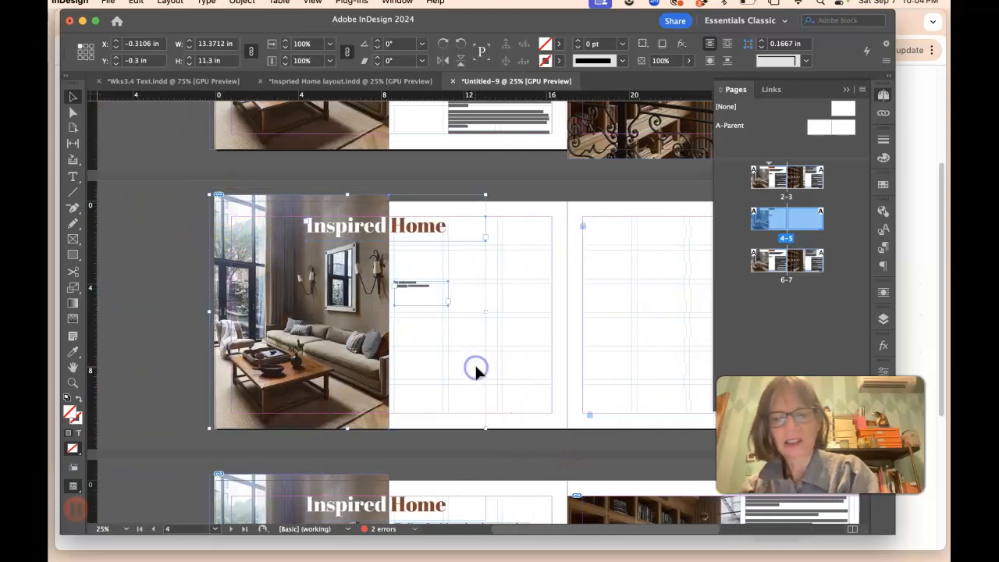
key("Delete")
Step: Select and delete all objects on spread 6–7, including the text frames on page 7
scroll(293, 427, "down", 8)
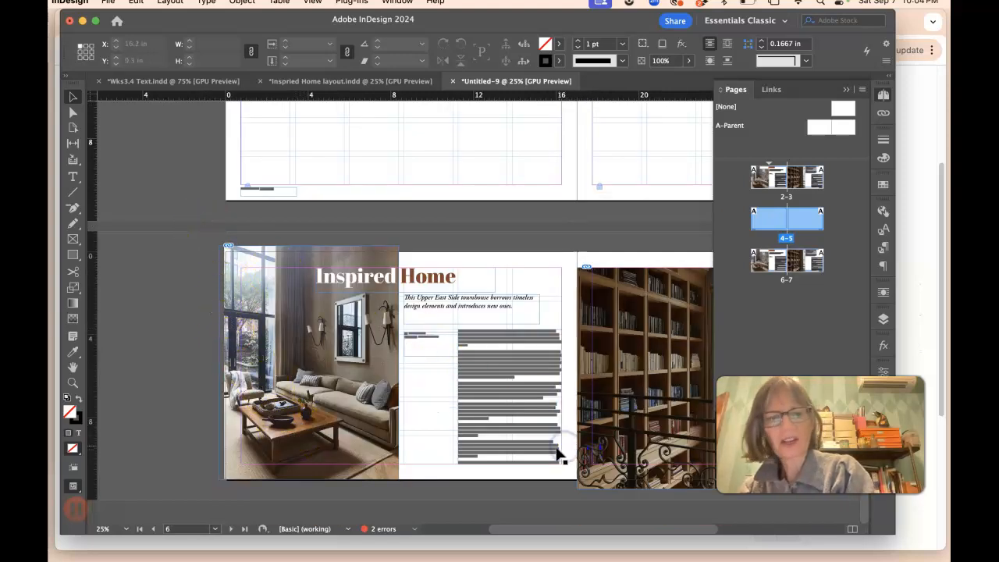
left_click_drag(149, 221, 574, 468)
key("Delete")
scroll(580, 455, "right", 10)
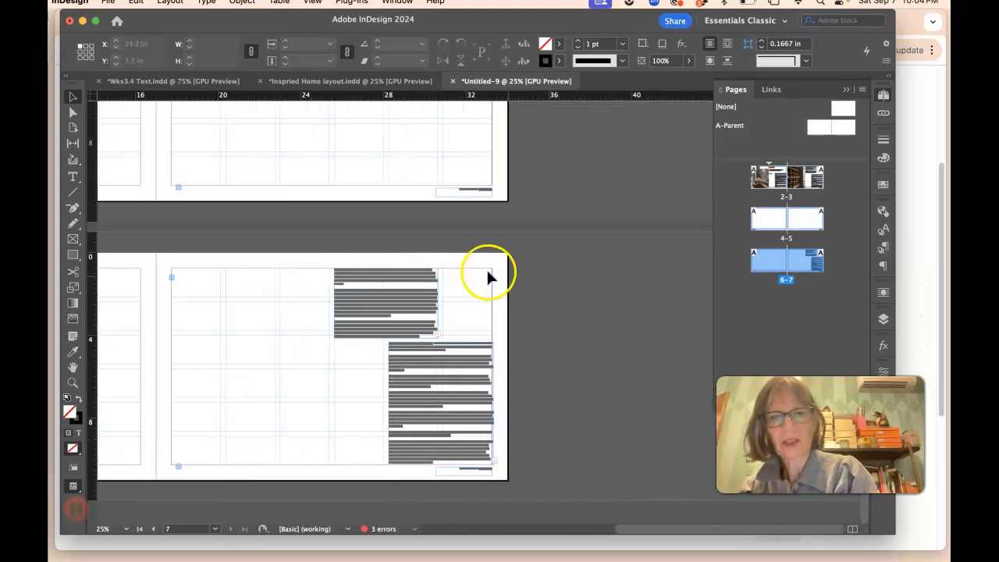
left_click_drag(530, 450, 532, 449)
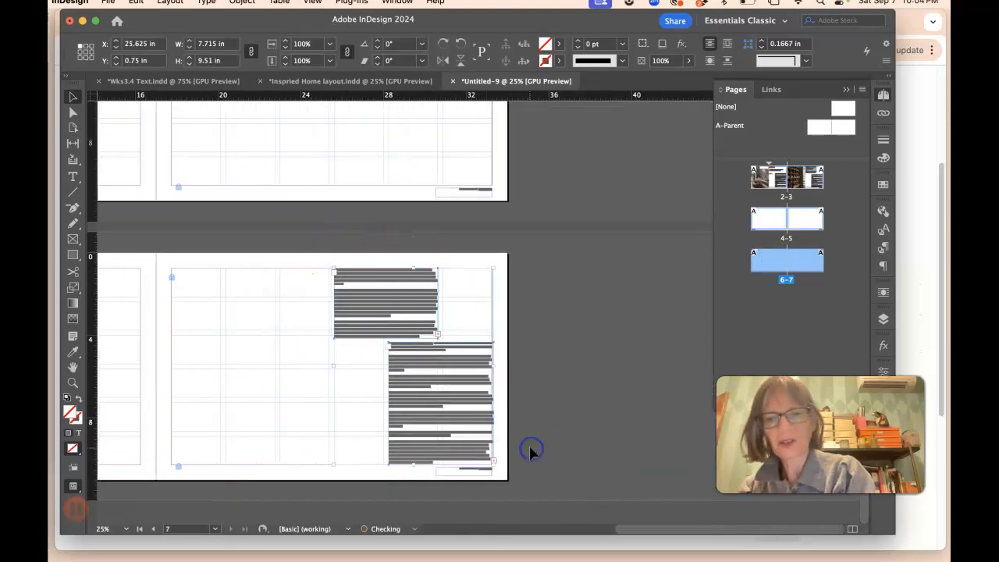
key("Delete")
Step: Scroll through the cleared spreads and back to the end of the body text on spread 2–3
scroll(336, 344, "up", 3)
scroll(335, 344, "left", 3)
scroll(303, 321, "up", 5)
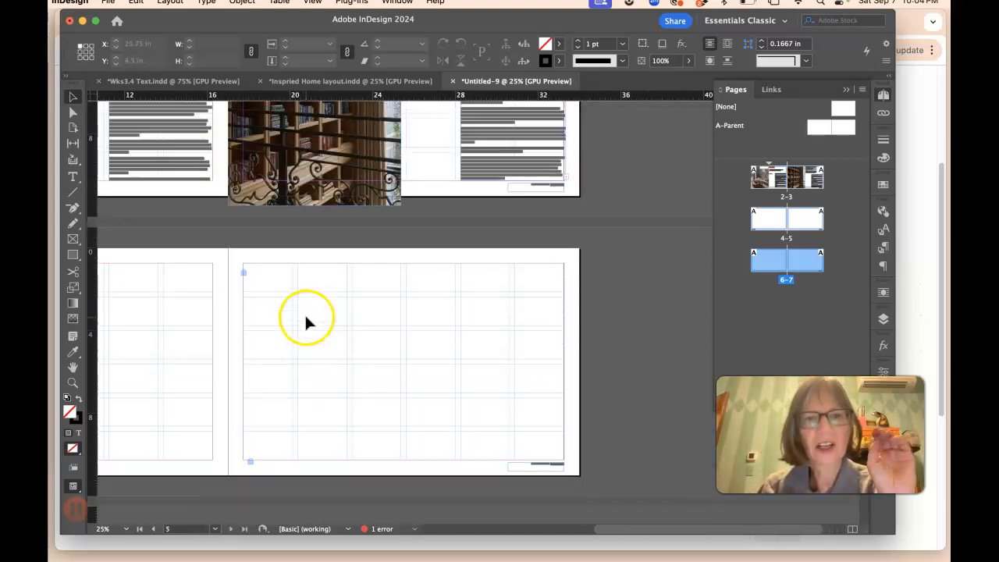
scroll(338, 299, "up", 1)
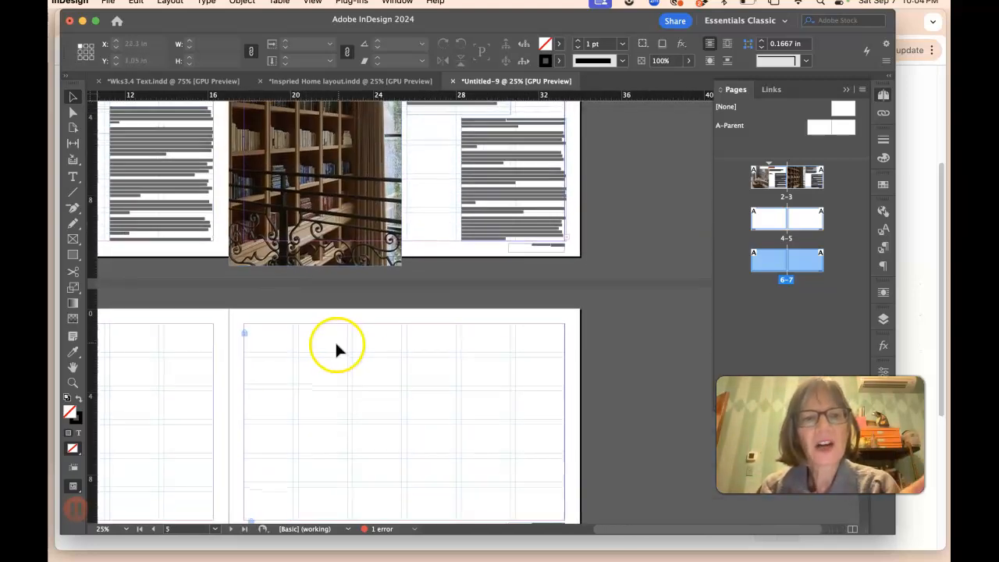
scroll(404, 328, "left", 3)
scroll(274, 343, "down", 8)
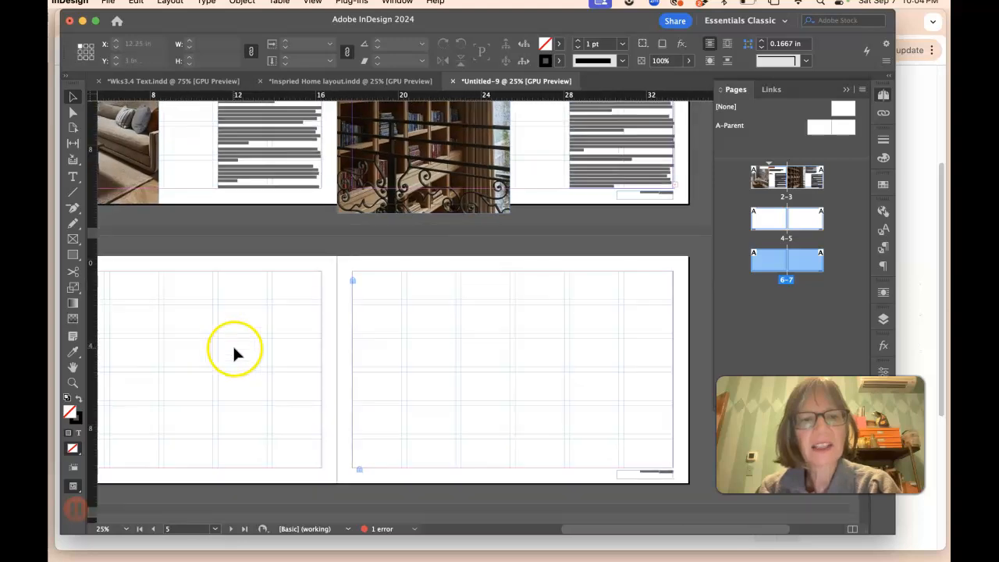
scroll(240, 346, "right", 3)
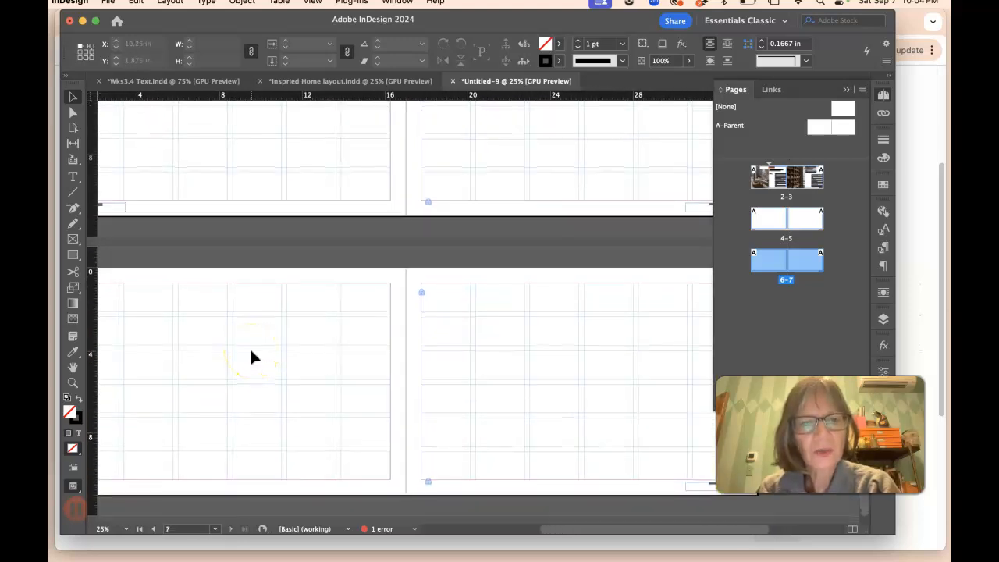
scroll(254, 348, "up", 2)
scroll(191, 283, "left", 2)
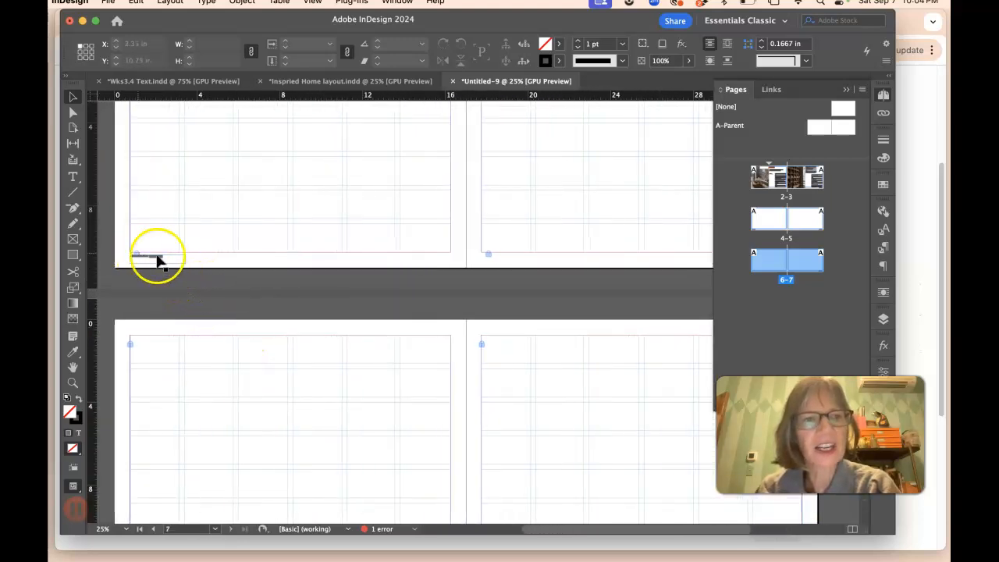
scroll(452, 383, "up", 5)
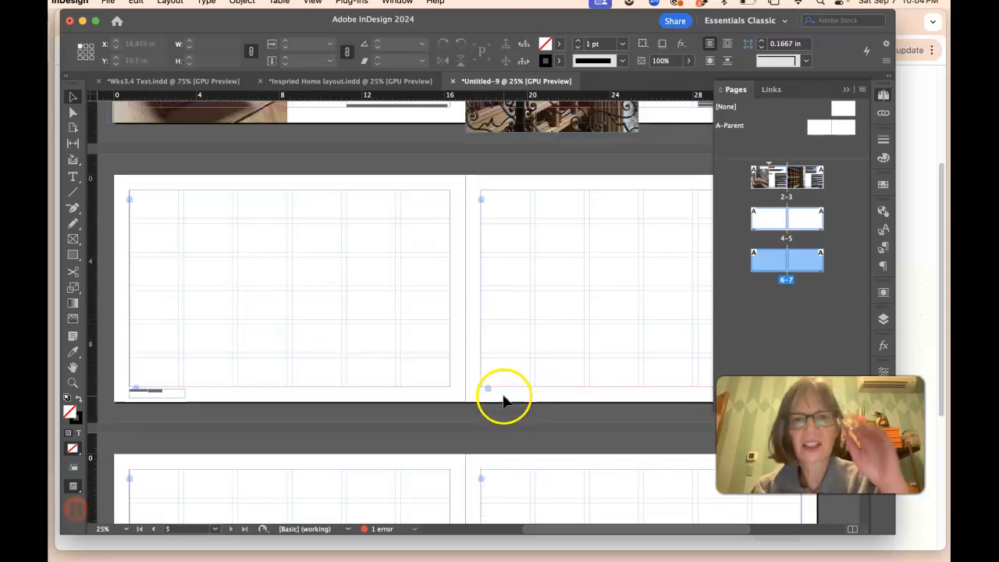
scroll(503, 400, "up", 9)
scroll(608, 406, "right", 1)
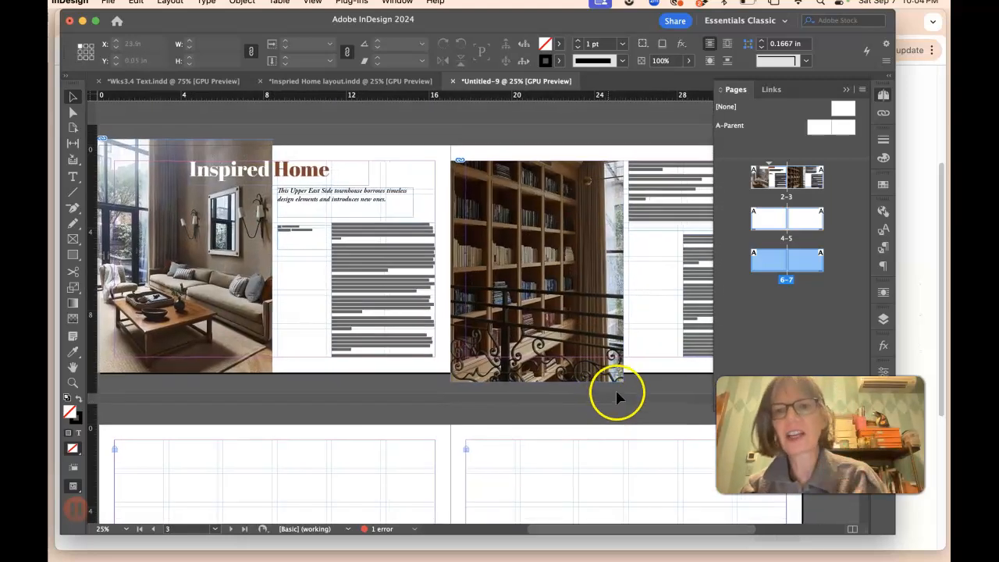
scroll(636, 375, "right", 5)
Step: Thread the overset body text from the last frame on page 3 into a new text frame drawn on page 4
key("super+equal")
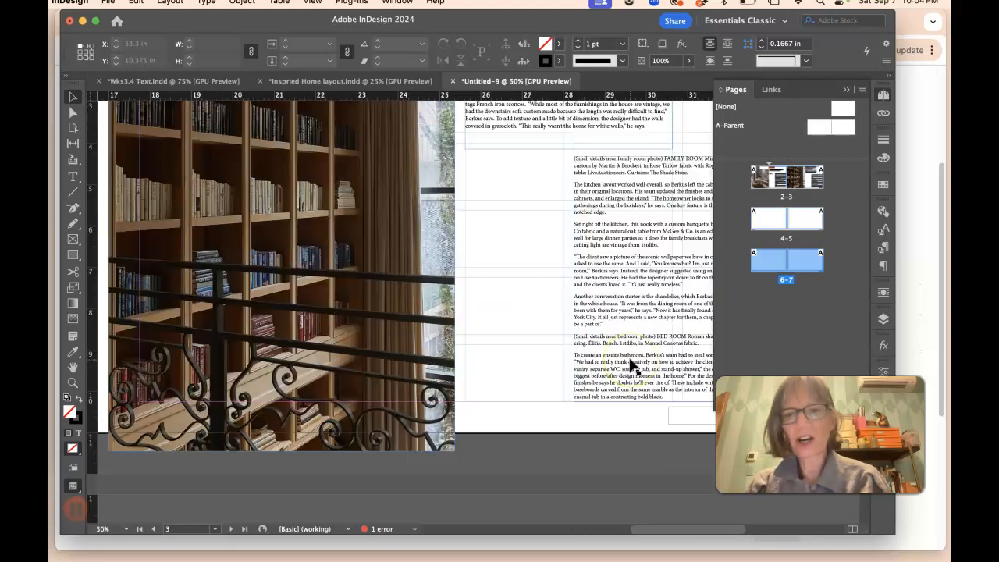
scroll(632, 365, "right", 15)
scroll(400, 358, "left", 5)
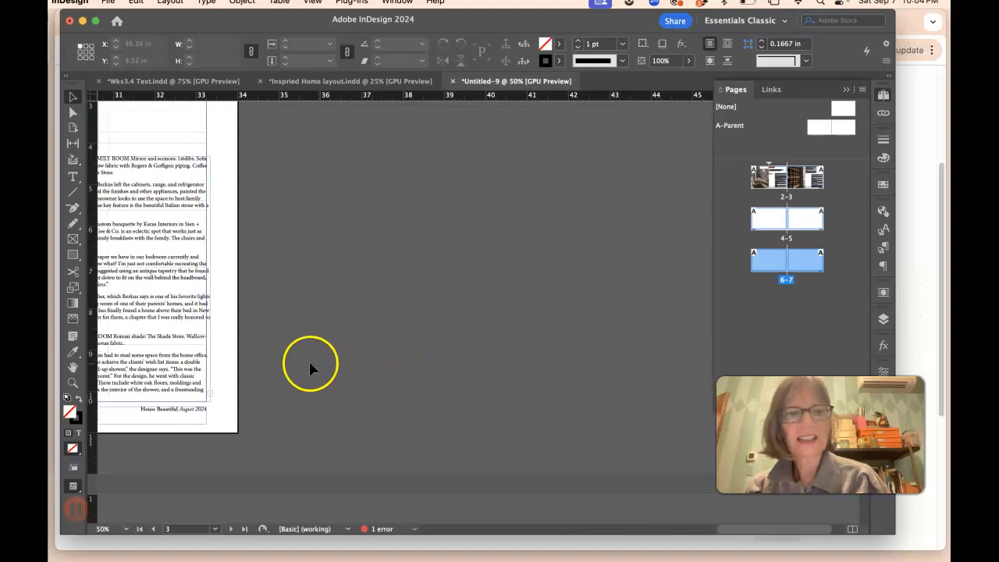
left_click_drag(369, 278, 364, 275)
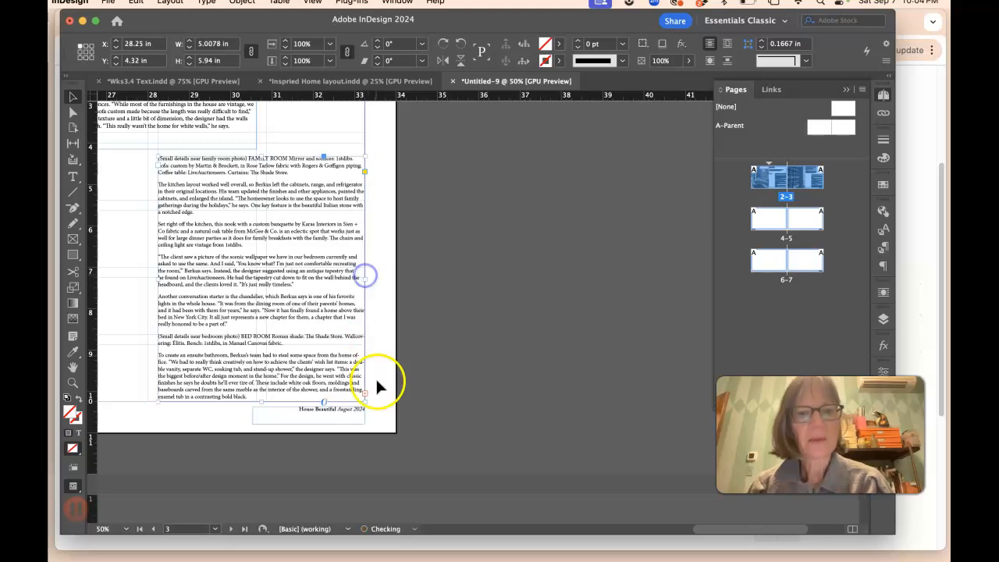
left_click(364, 395)
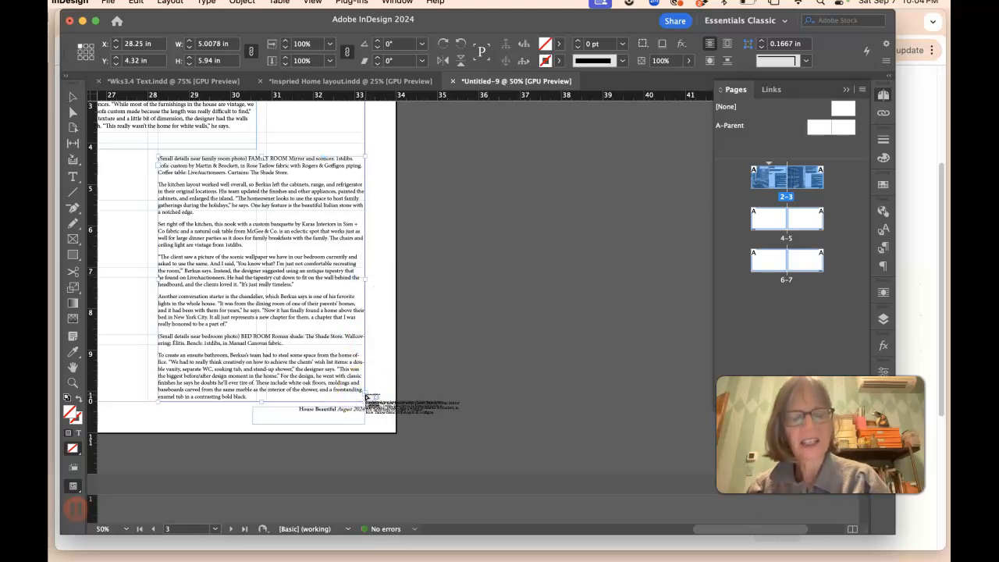
scroll(373, 402, "down", 10)
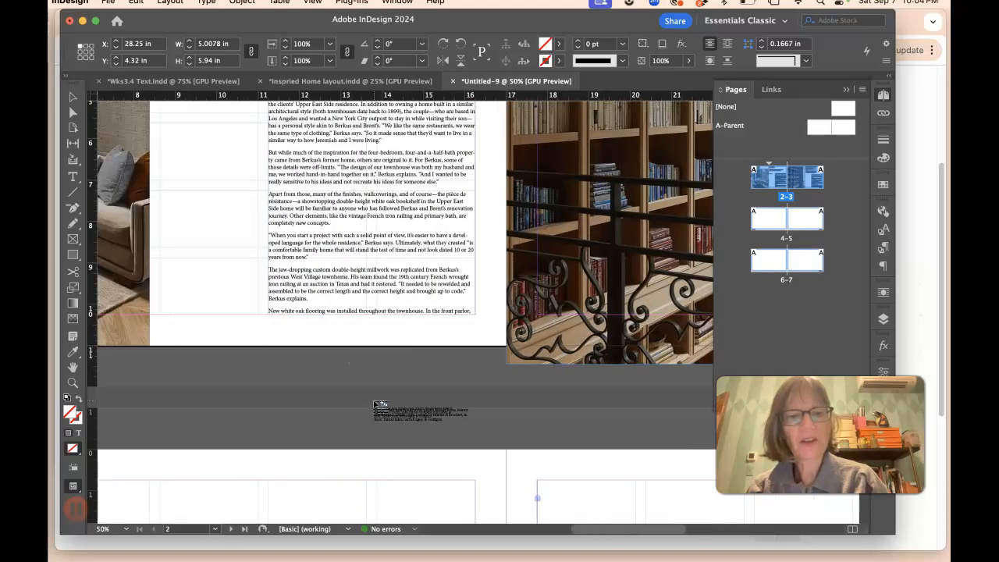
left_click_drag(302, 218, 506, 505)
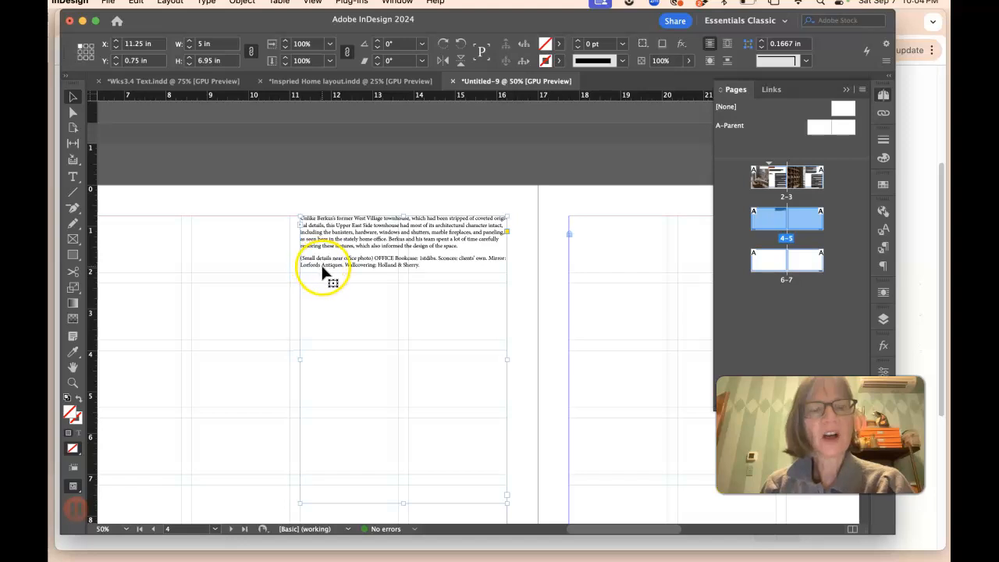
Step: Delete the "(Body text)" label at the start of the body text on page 2
scroll(336, 273, "up", 5)
scroll(336, 269, "up", 5)
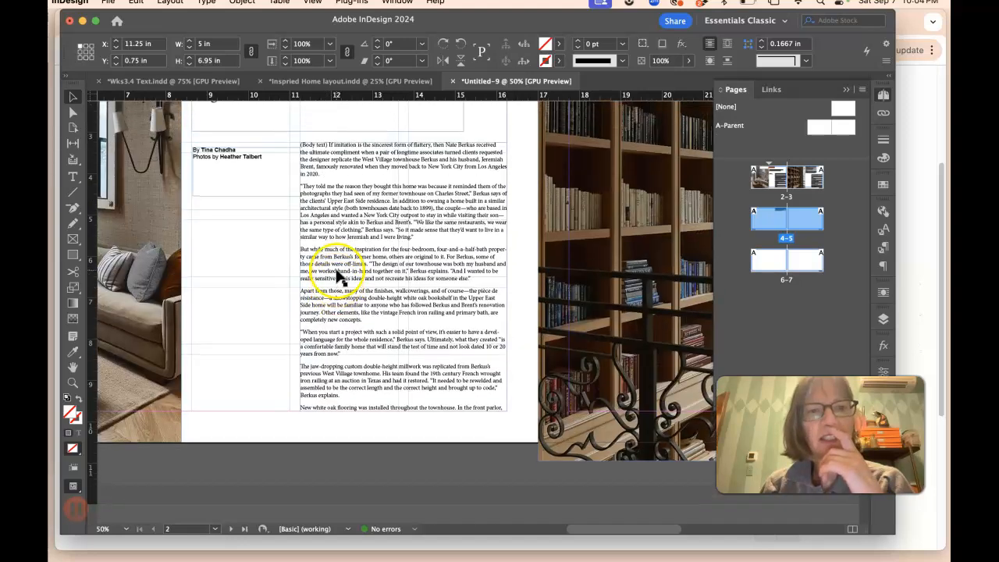
left_click(341, 244)
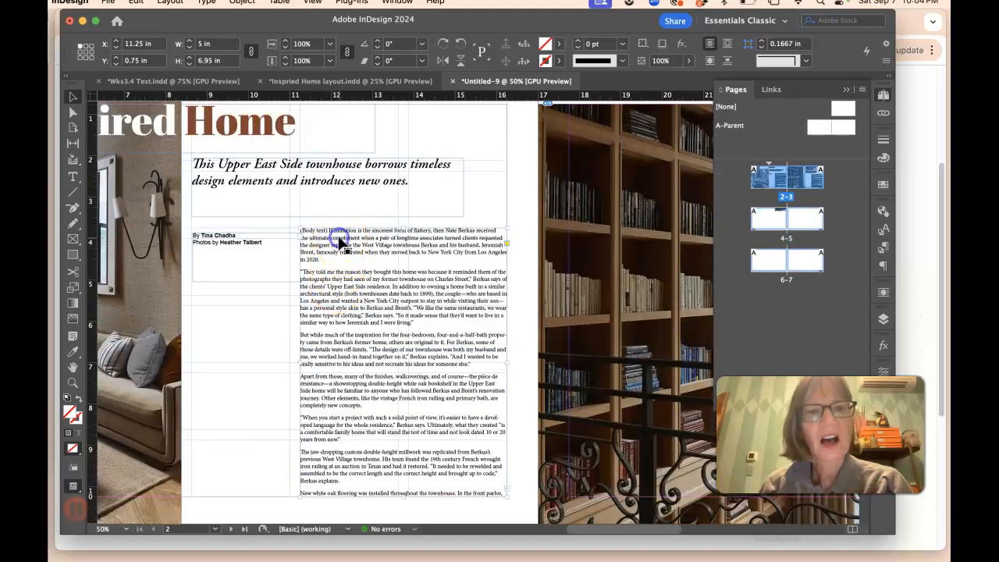
key("super+equal")
key("super+equal")
scroll(349, 232, "down", 3)
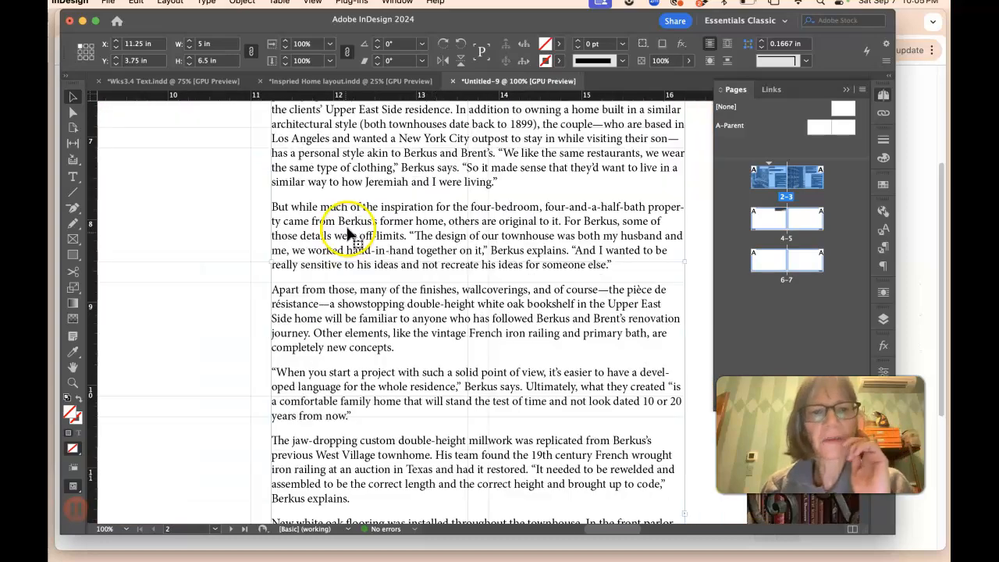
scroll(348, 228, "up", 2)
scroll(349, 232, "up", 5)
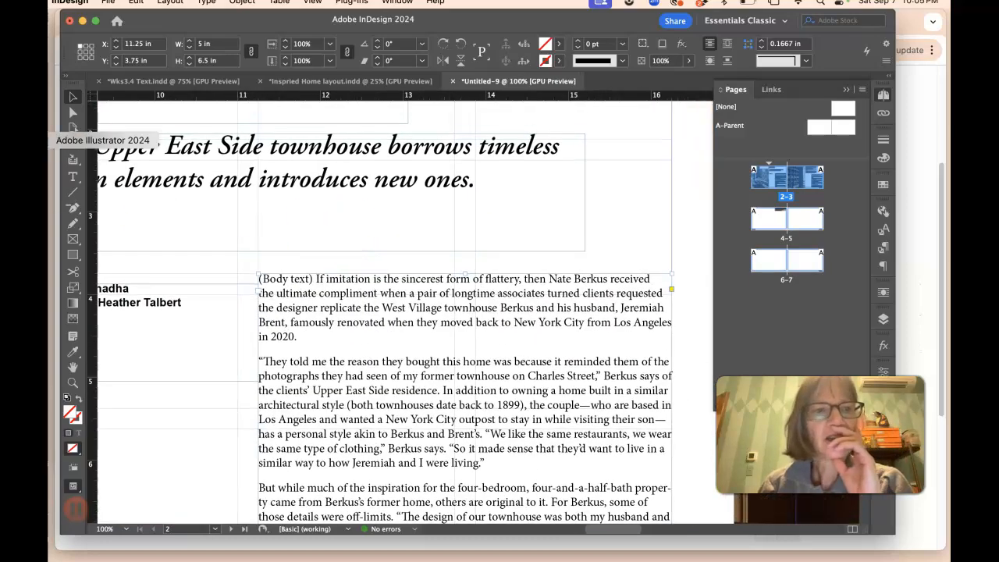
left_click(73, 176)
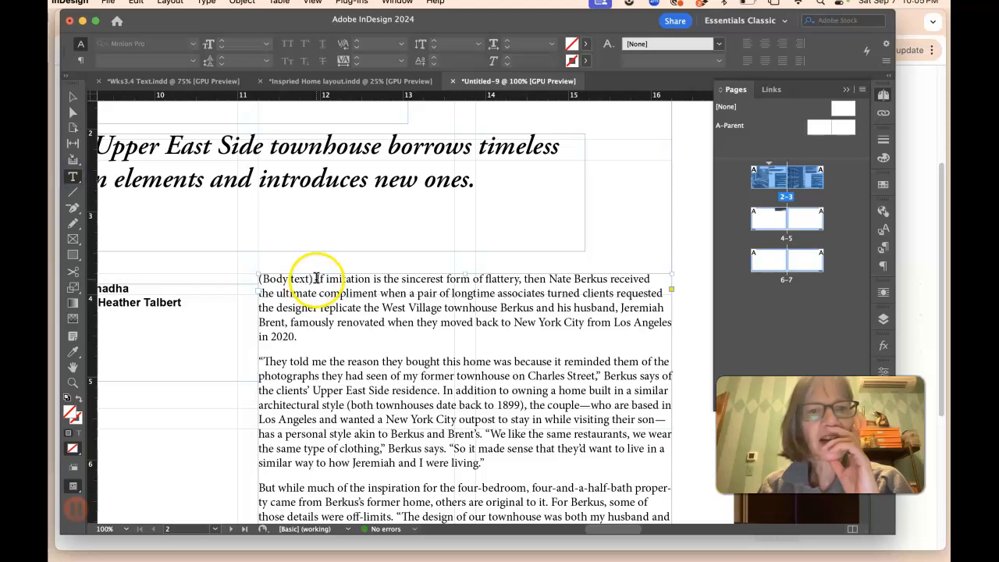
left_click_drag(317, 275, 221, 271)
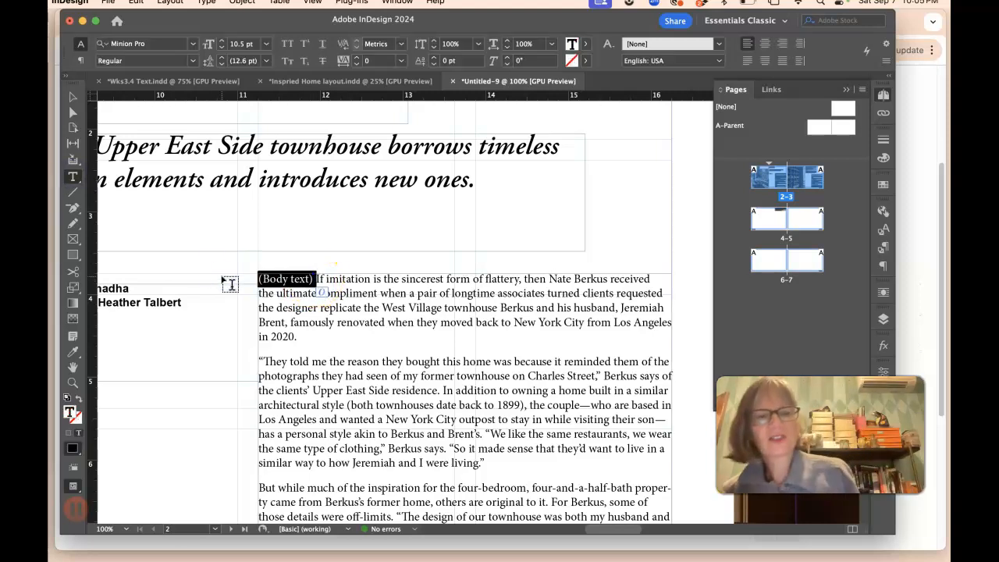
key("BackSpace")
Step: Cut the two living-room small-details paragraphs and paste them into a new text frame drawn below the body text on page 3
scroll(285, 309, "down", 10)
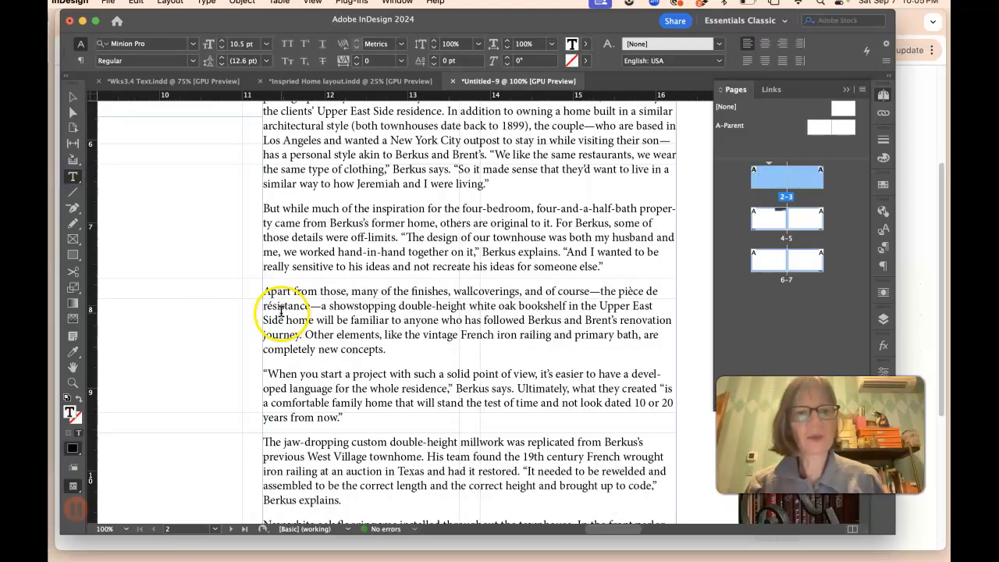
scroll(291, 309, "right", 7)
scroll(294, 307, "up", 12)
scroll(311, 308, "right", 10)
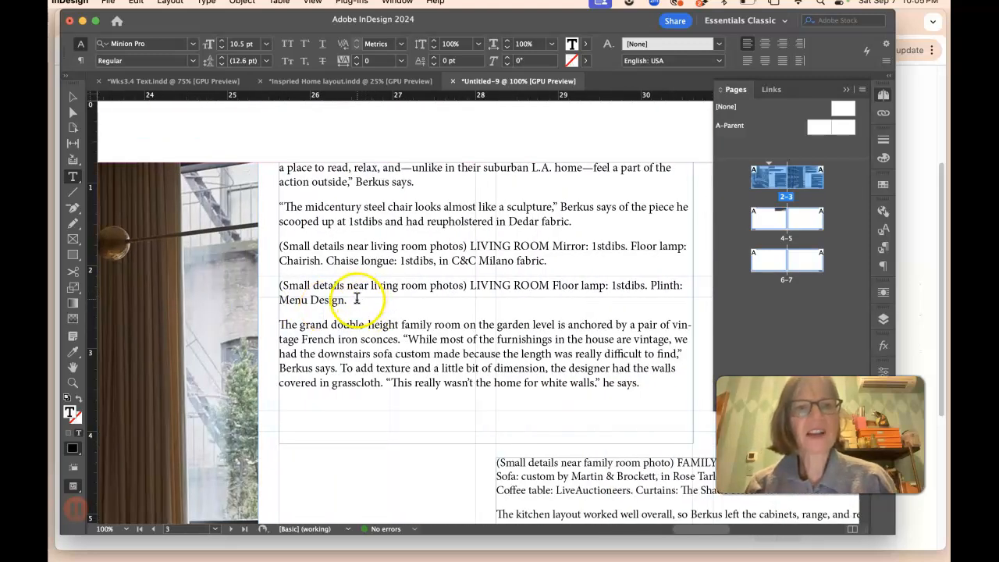
left_click_drag(280, 247, 359, 305)
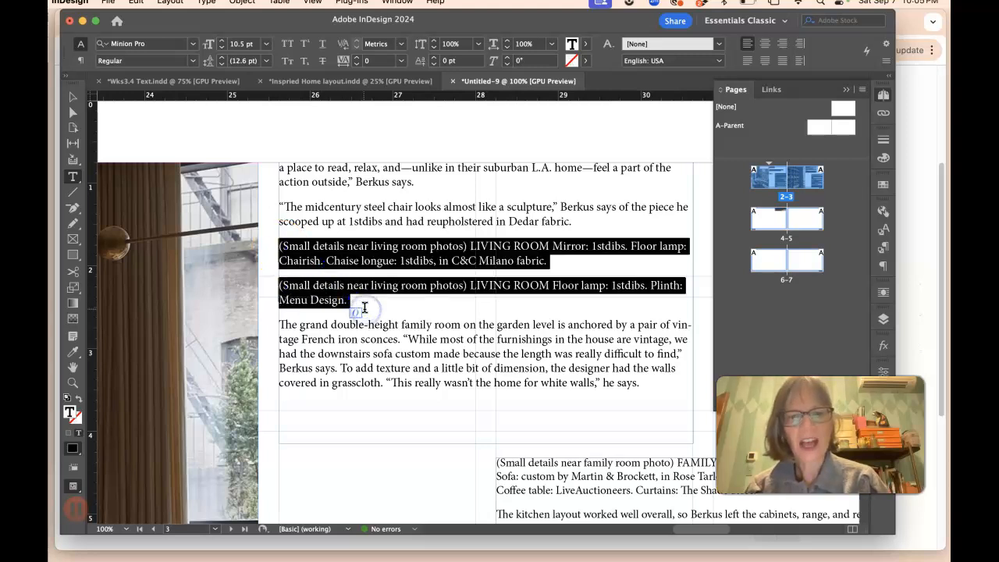
key("super+x")
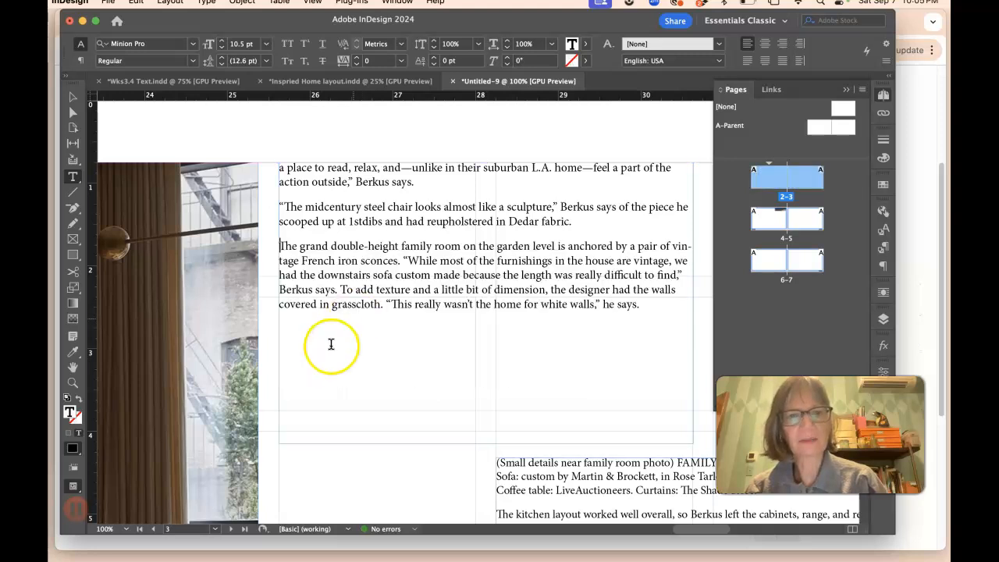
left_click_drag(281, 466, 476, 439)
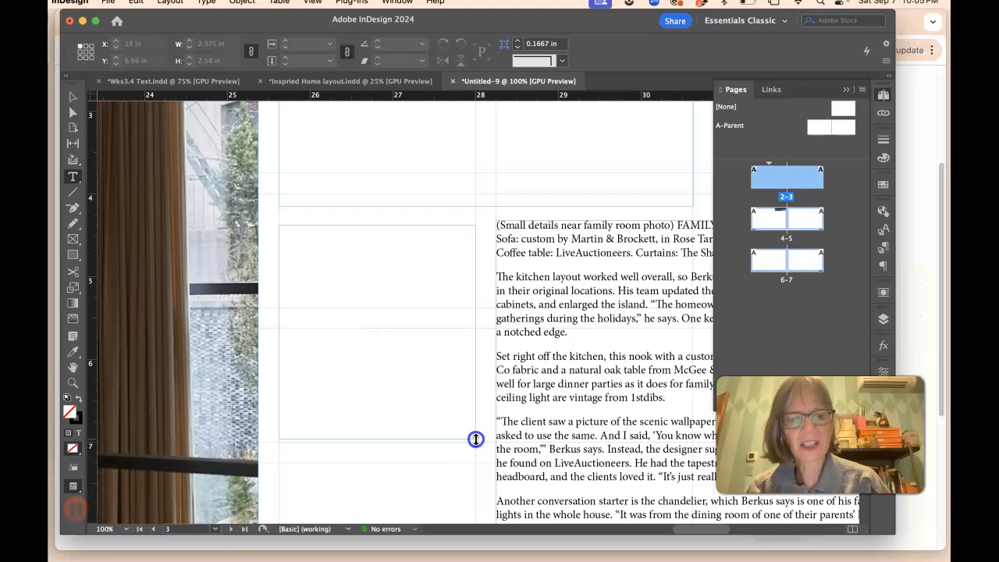
key("super+v")
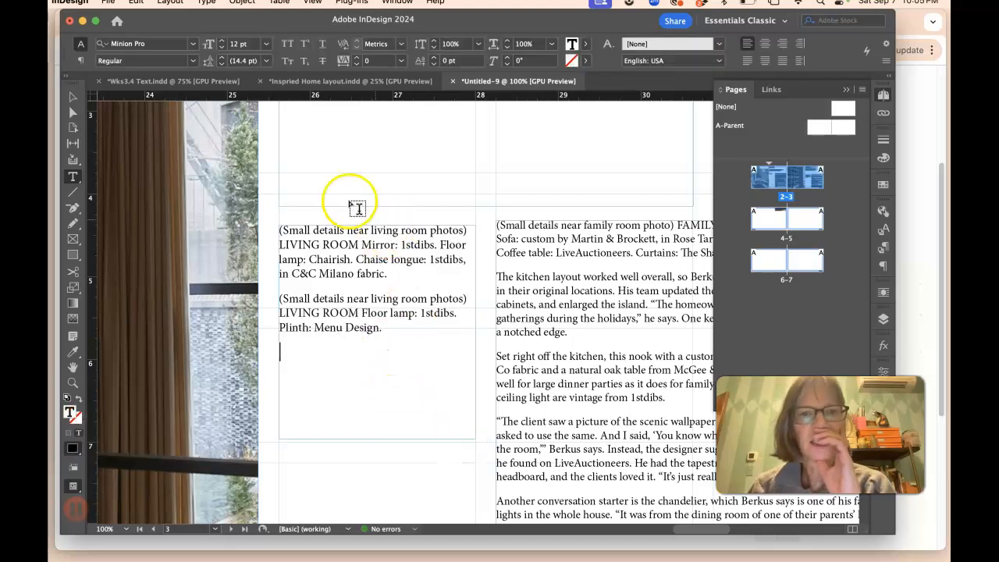
Step: Shorten the body text frame on page 3 so it ends just below its text
left_click(74, 96)
left_click(486, 204)
left_click_drag(487, 204, 492, 133)
scroll(494, 142, "up", 5)
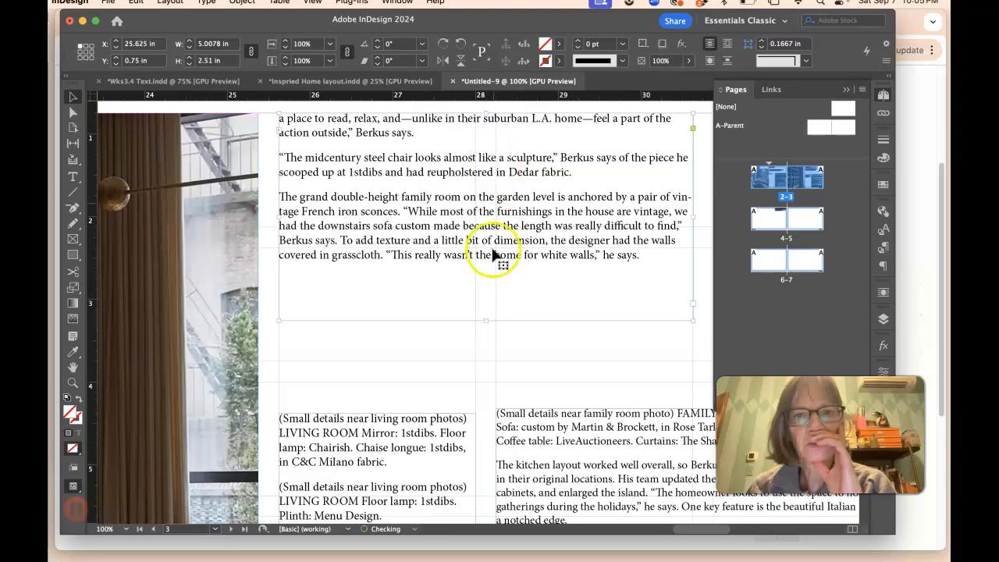
left_click_drag(485, 320, 492, 290)
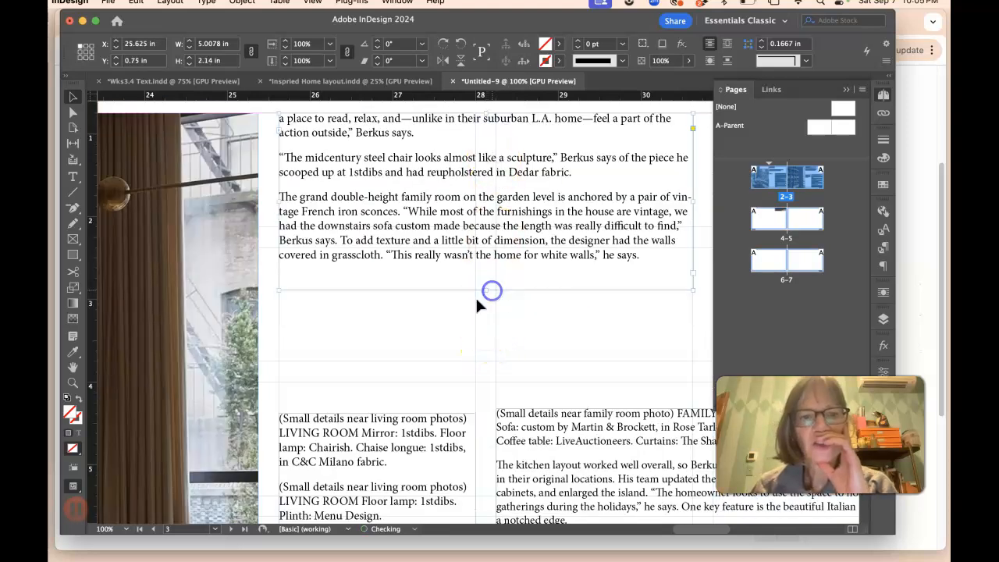
Step: Move the small-details text frame up beneath the shortened body text frame
left_click_drag(382, 414, 403, 338)
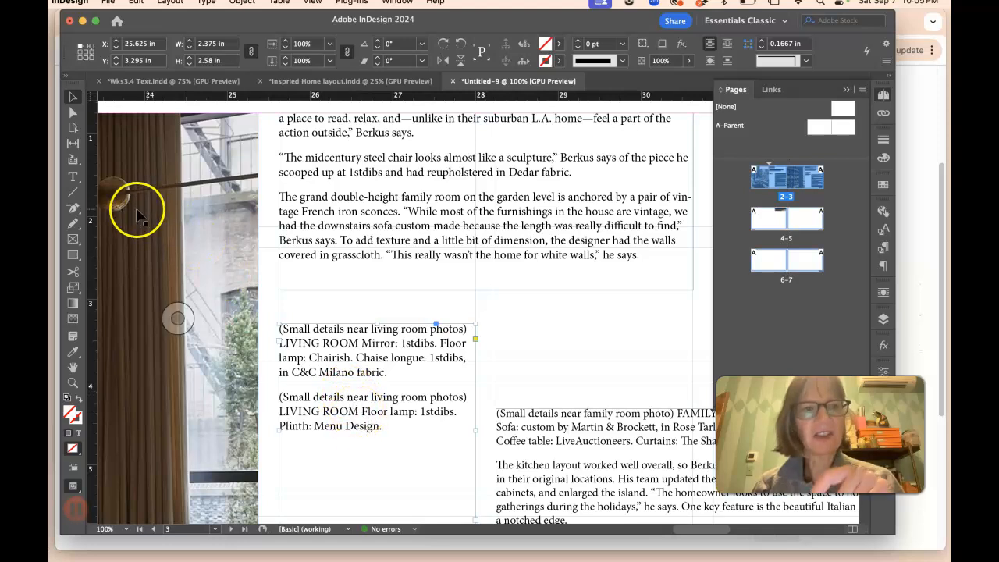
left_click(73, 177)
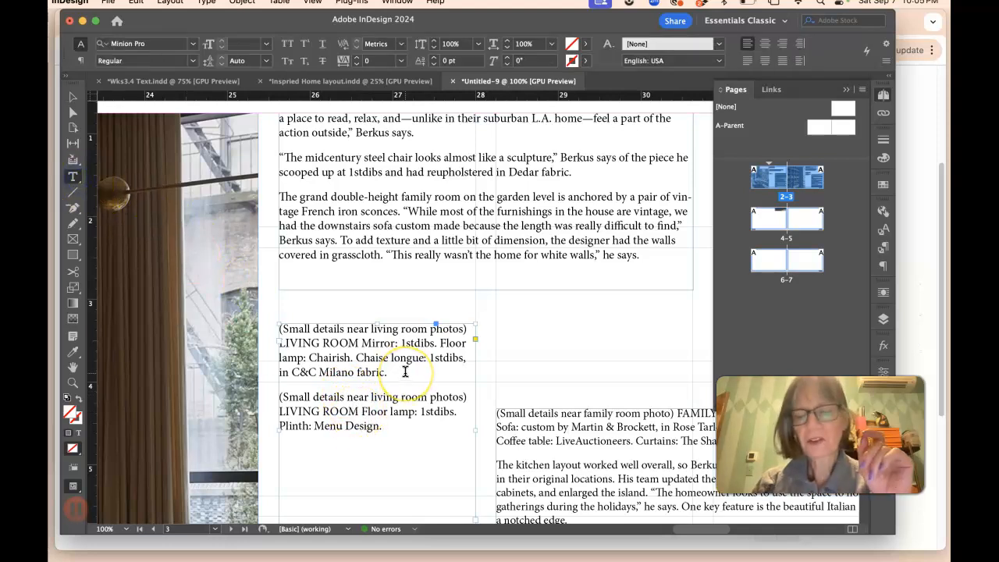
key("super+equal")
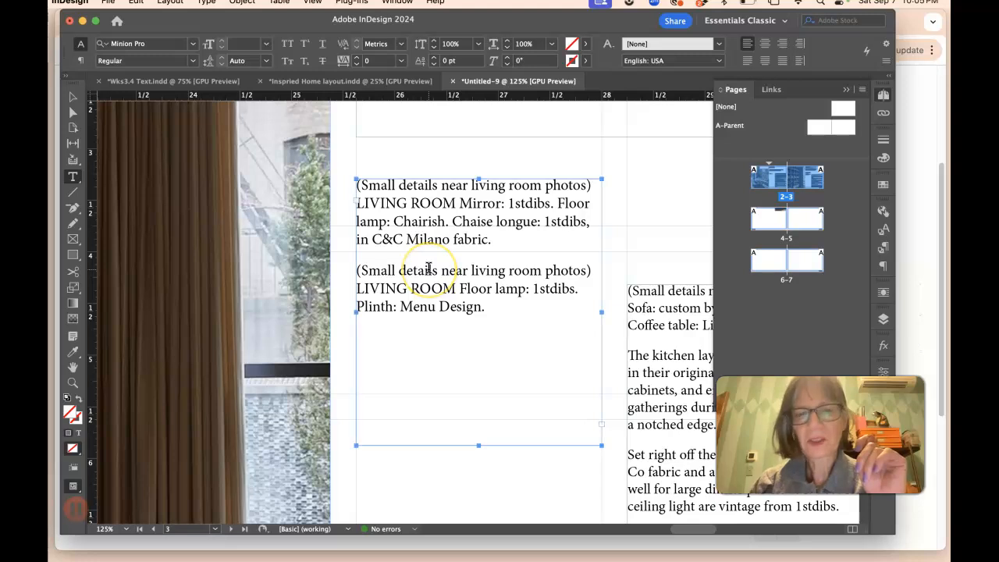
Step: Delete both "(Small details near living room photos)" label lines from the small-details frame on page 3
key("super+minus")
key("super+minus")
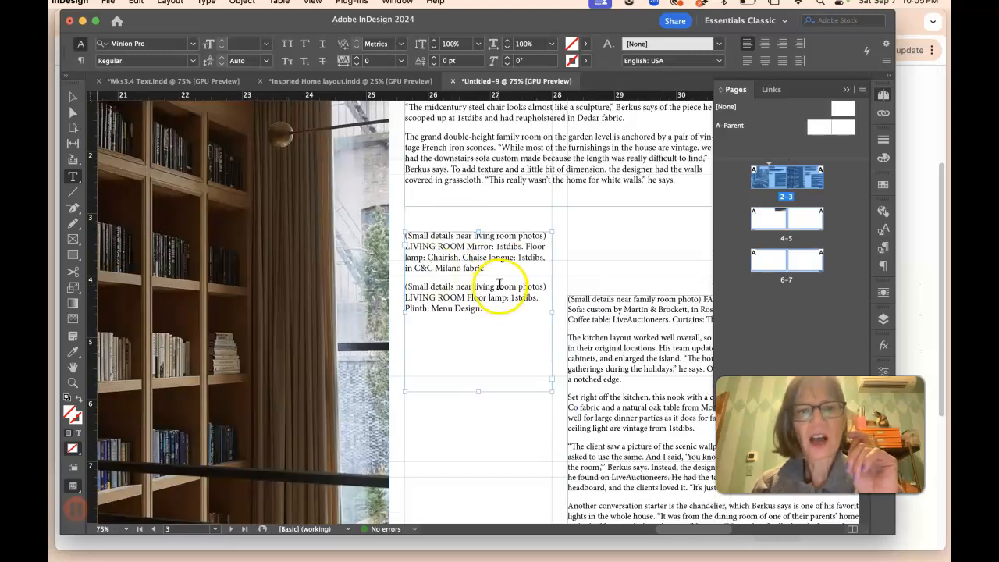
triple_click(402, 286)
key("BackSpace")
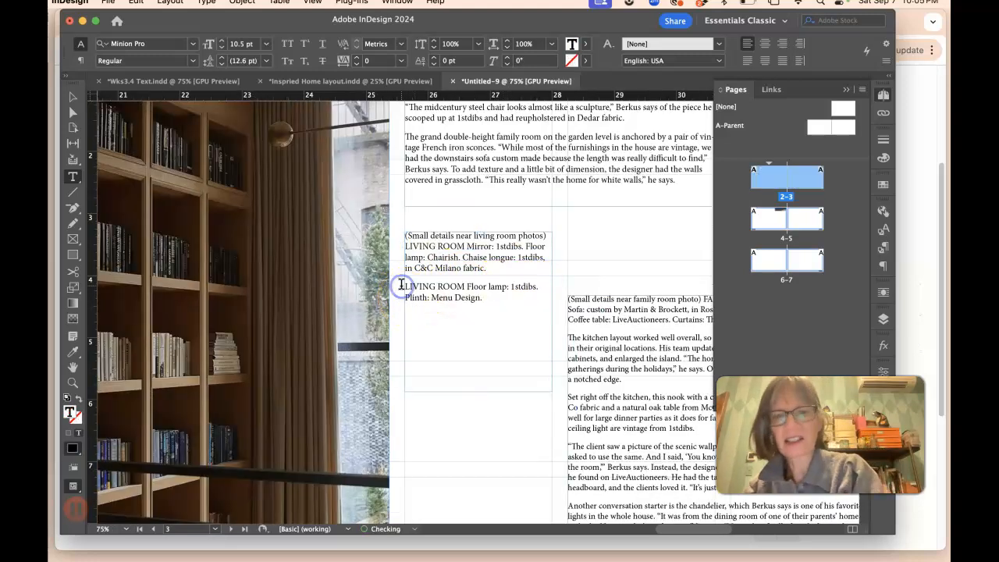
triple_click(403, 234)
key("BackSpace")
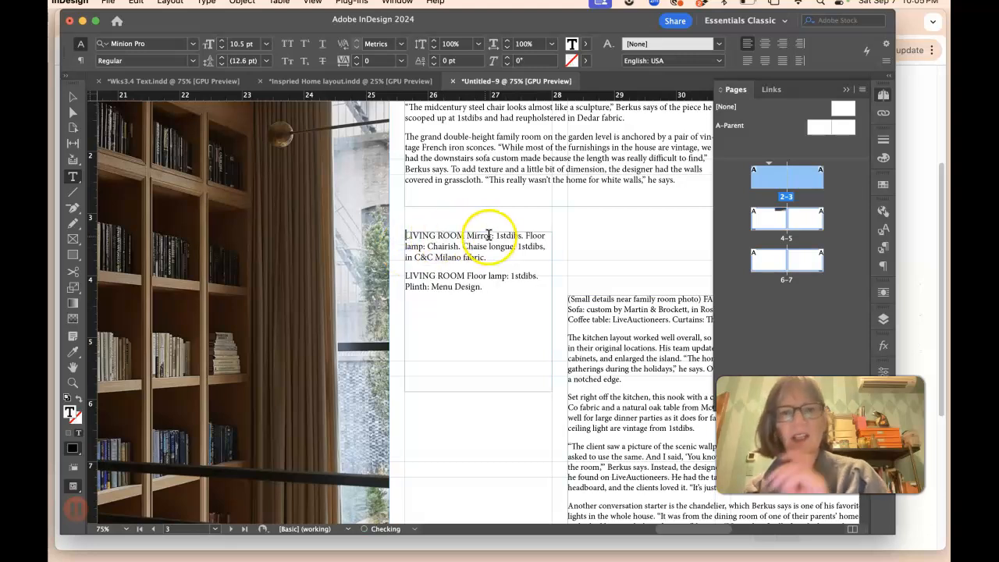
Step: Move the LIVING ROOM Mirror paragraph into a new text frame drawn below the credits on page 2
left_click_drag(487, 258, 405, 238)
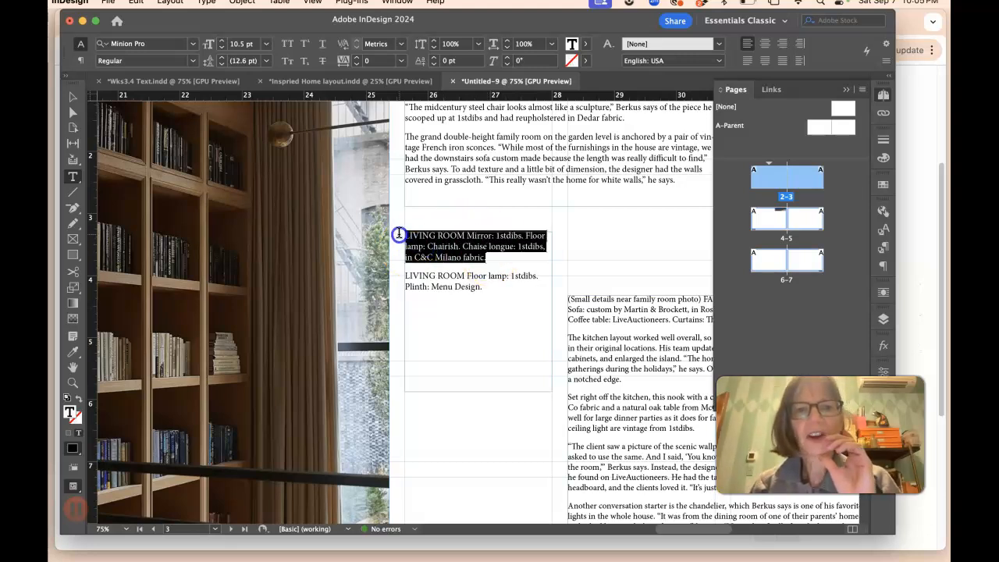
key("BackSpace")
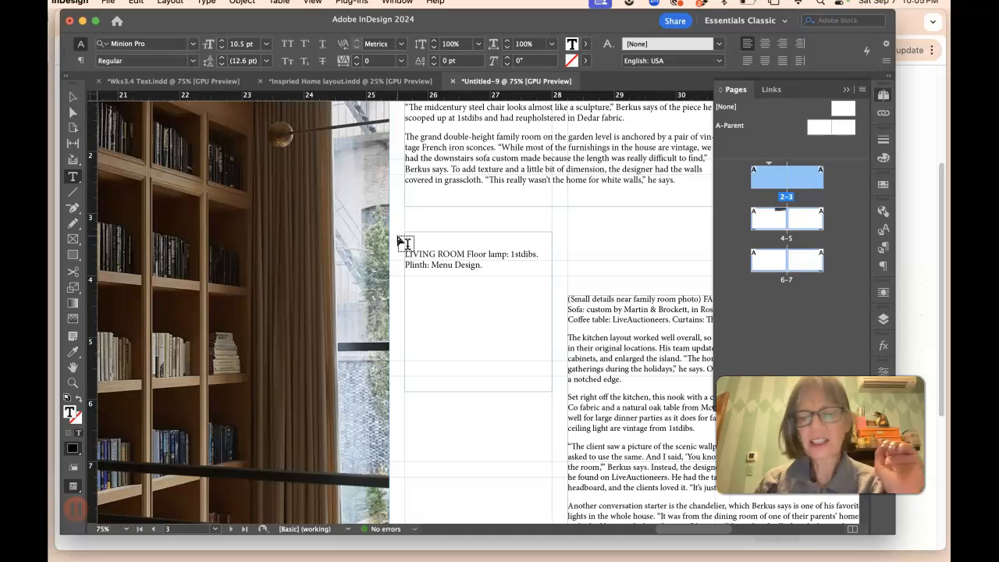
key("super+minus")
scroll(398, 244, "left", 10)
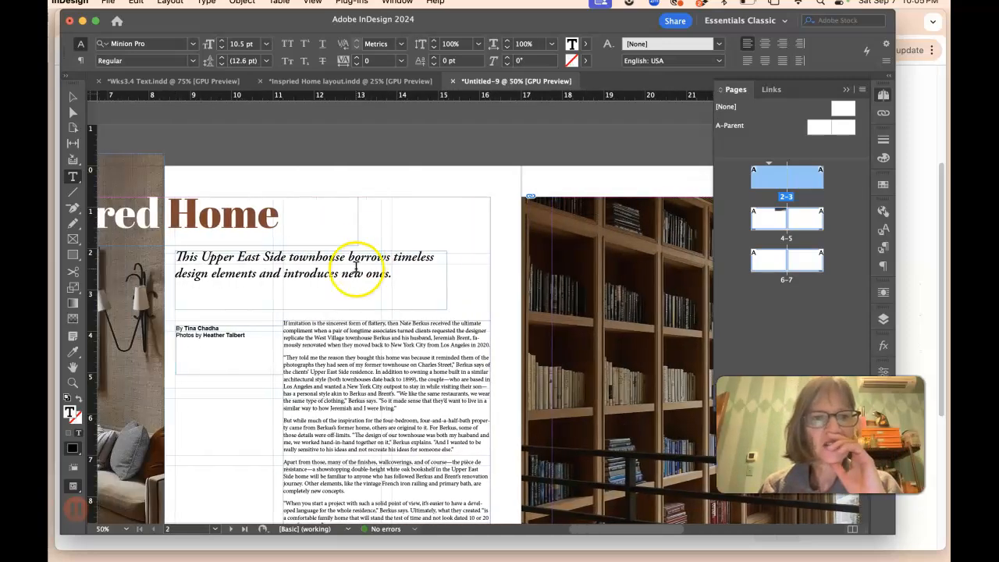
scroll(368, 263, "down", 5)
left_click_drag(247, 275, 342, 335)
key("cmd+v")
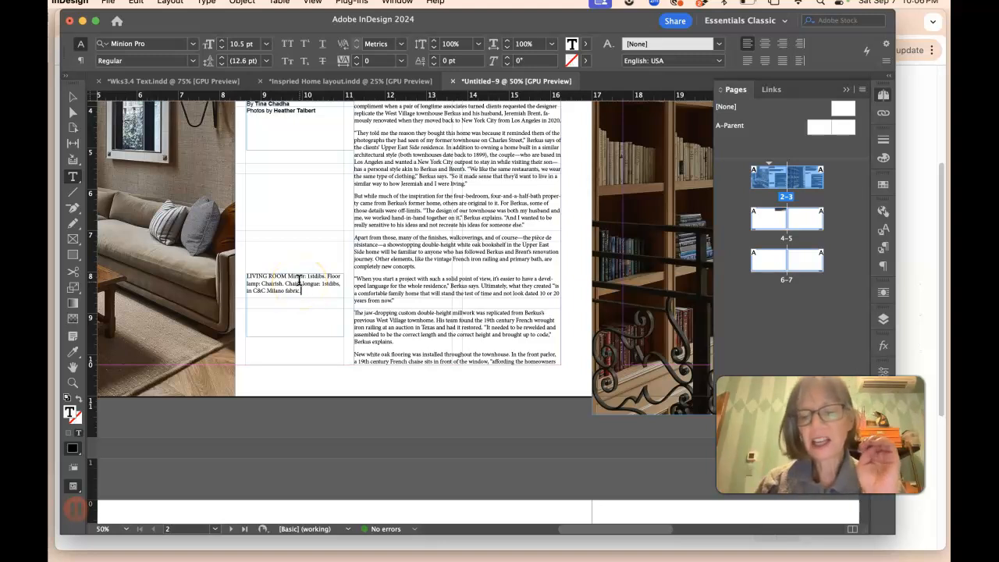
Step: Break "LIVING ROOM" onto its own paragraph in the page 2 small-details frame
key("cmd+minus")
key("cmd+equal")
key("cmd+equal")
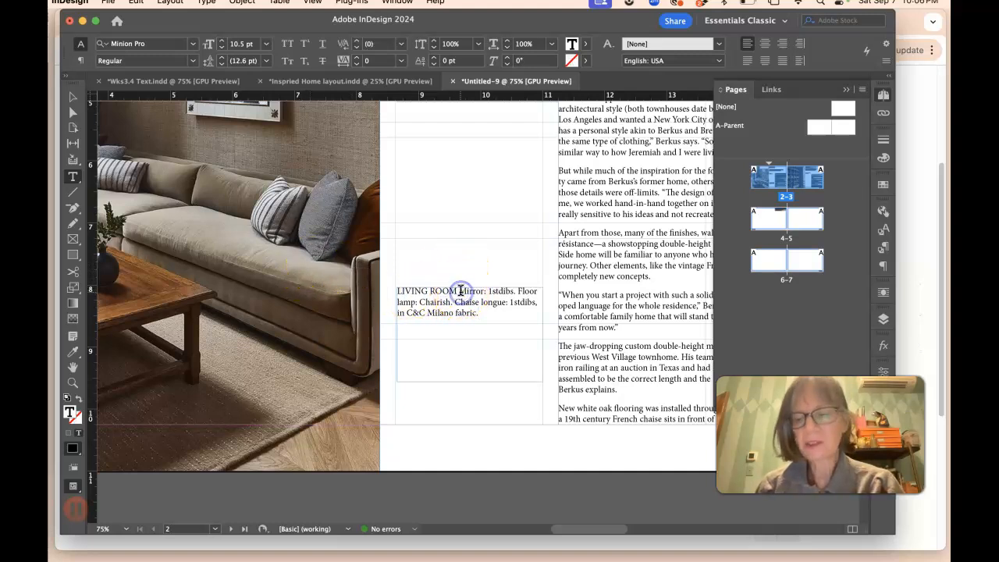
left_click(459, 292)
key("Return")
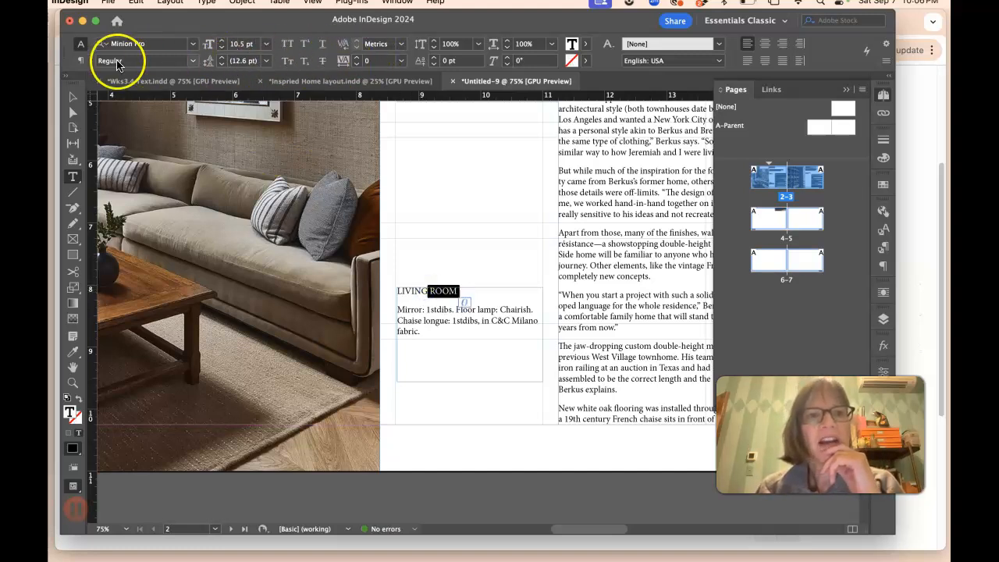
Step: Set the space after the LIVING ROOM heading on page 2 to 0.0625 in
left_click(80, 60)
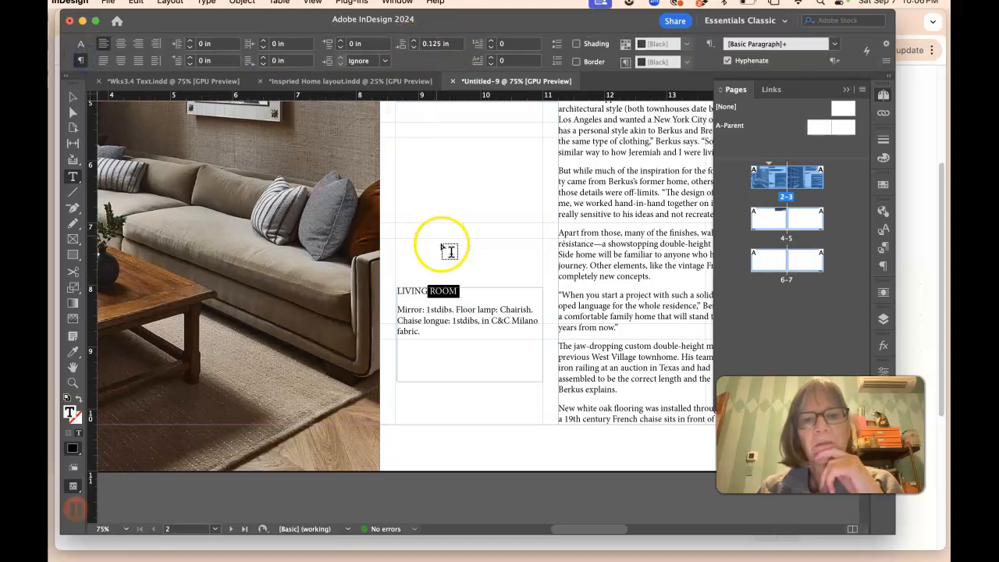
left_click_drag(461, 292, 391, 290)
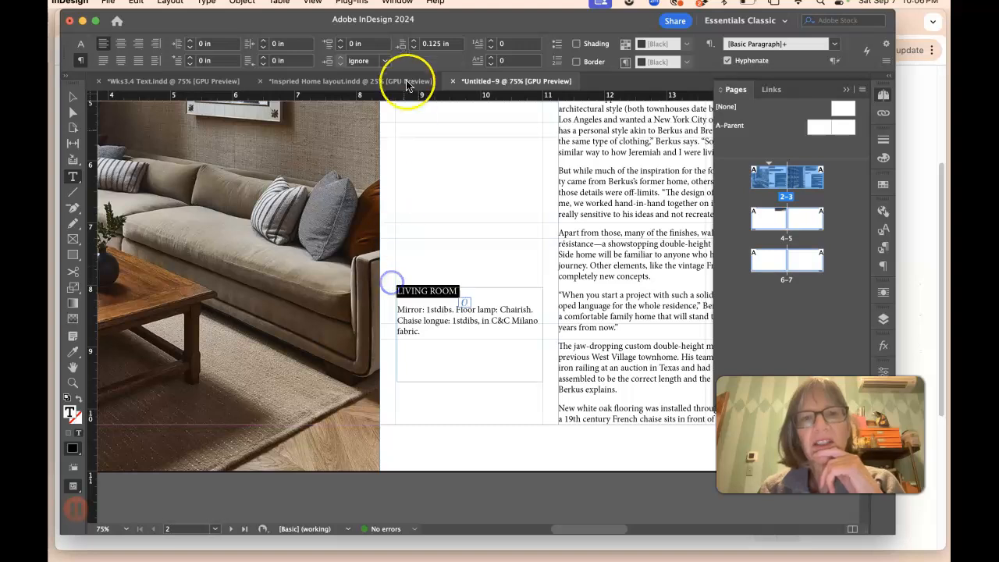
left_click(413, 47)
left_click(414, 48)
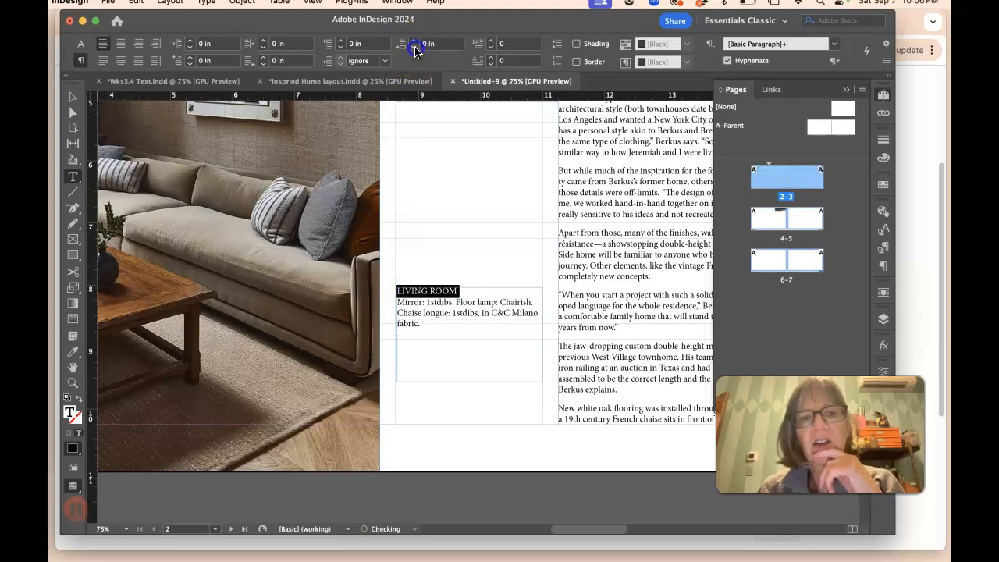
left_click(414, 39)
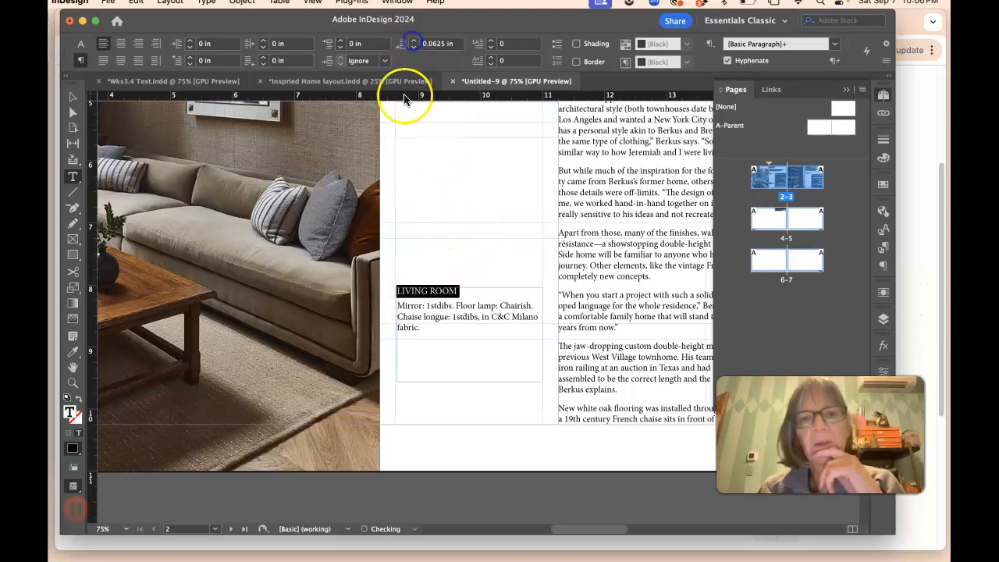
left_click(460, 291)
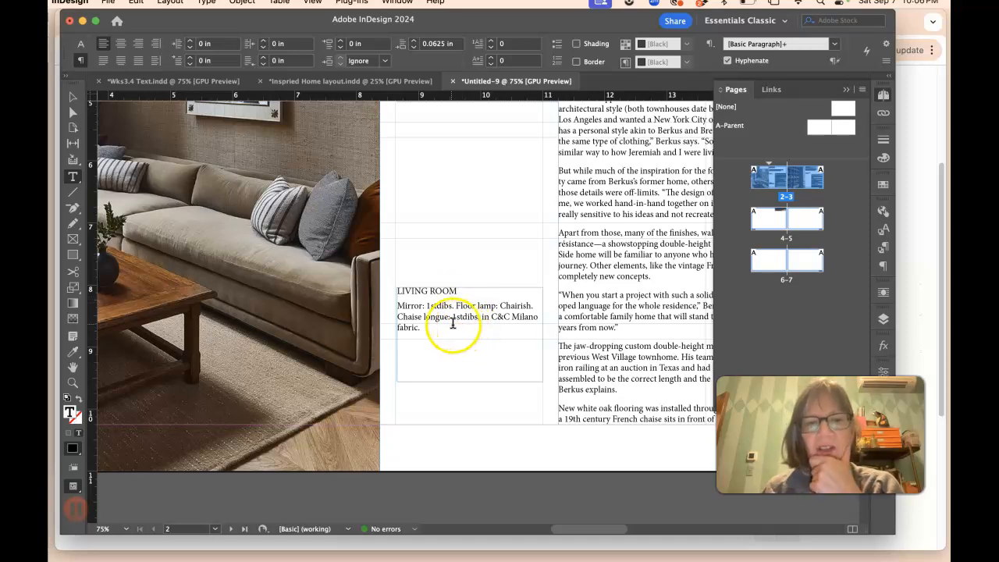
Step: Remove the empty first line and break "LIVING ROOM" onto its own paragraph in the page 3 small-details frame
scroll(467, 301, "right", 8)
scroll(469, 297, "right", 10)
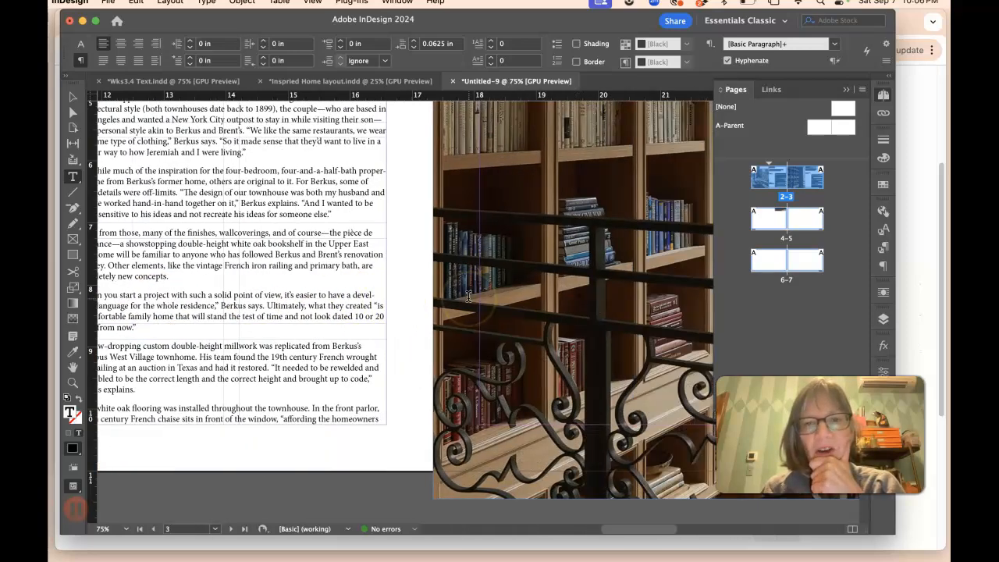
scroll(469, 297, "up", 2)
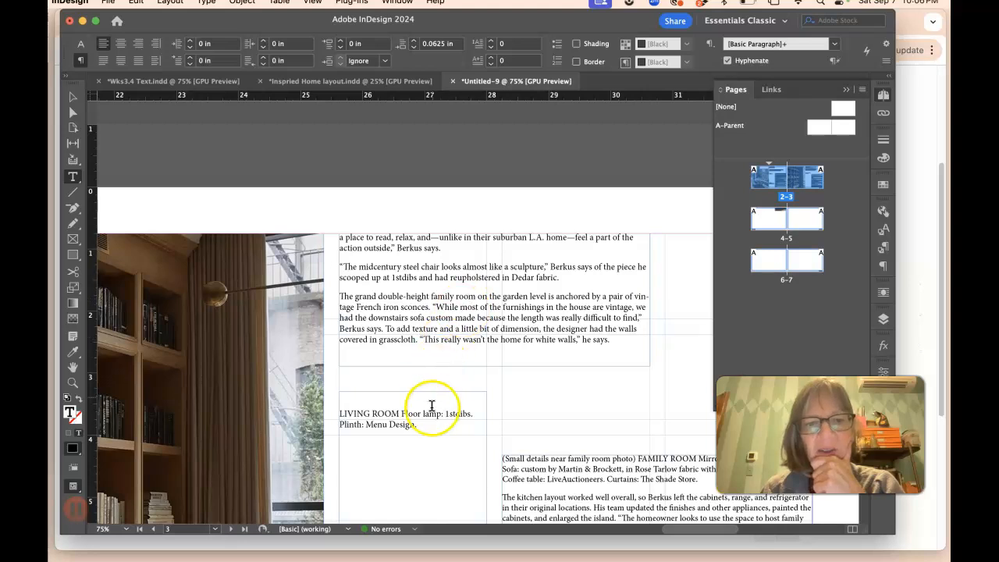
left_click(341, 412)
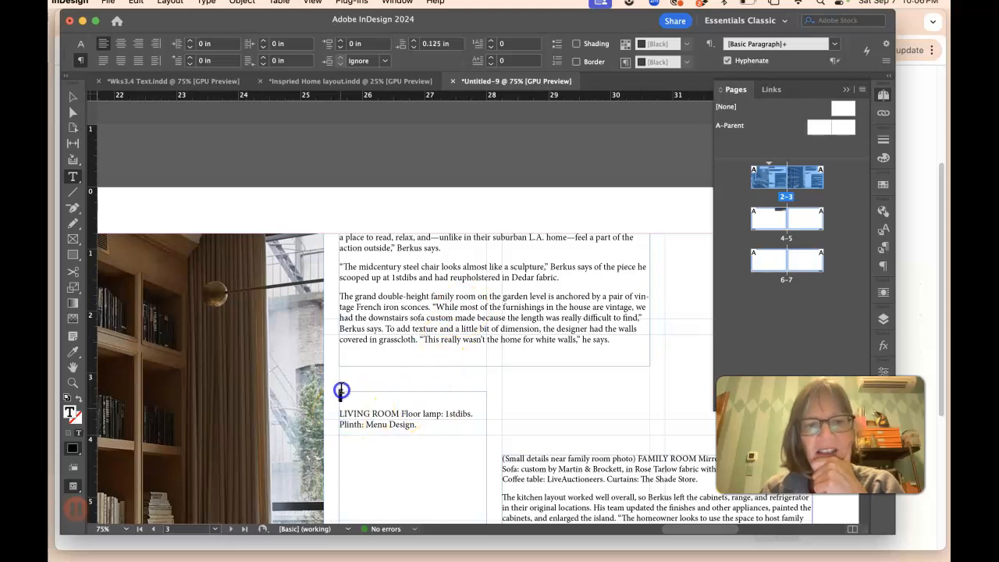
key("BackSpace")
left_click(402, 395)
key("Return")
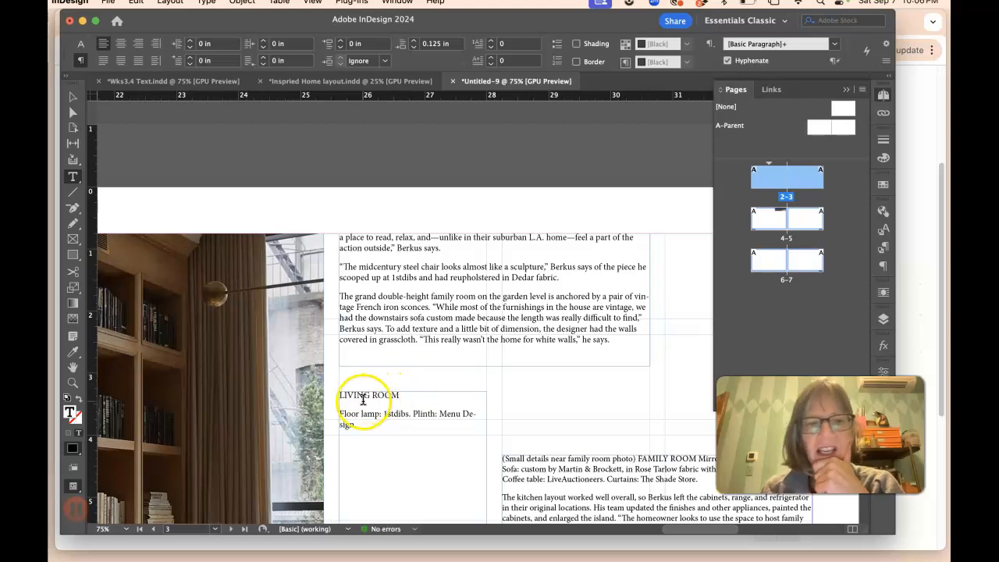
Step: Set the space after the LIVING ROOM heading on page 3 to 0.0625 in
left_click_drag(341, 396, 399, 399)
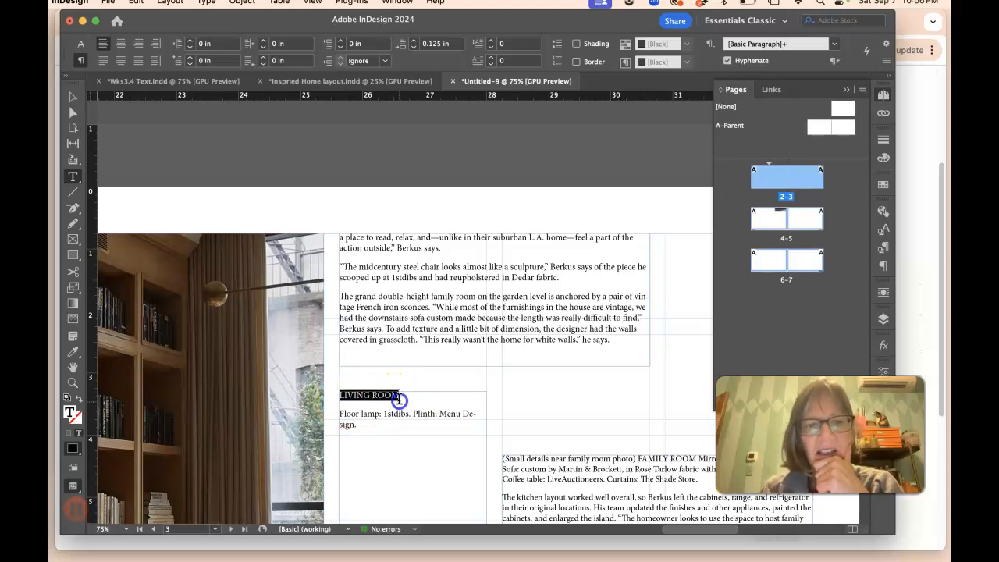
left_click(413, 49)
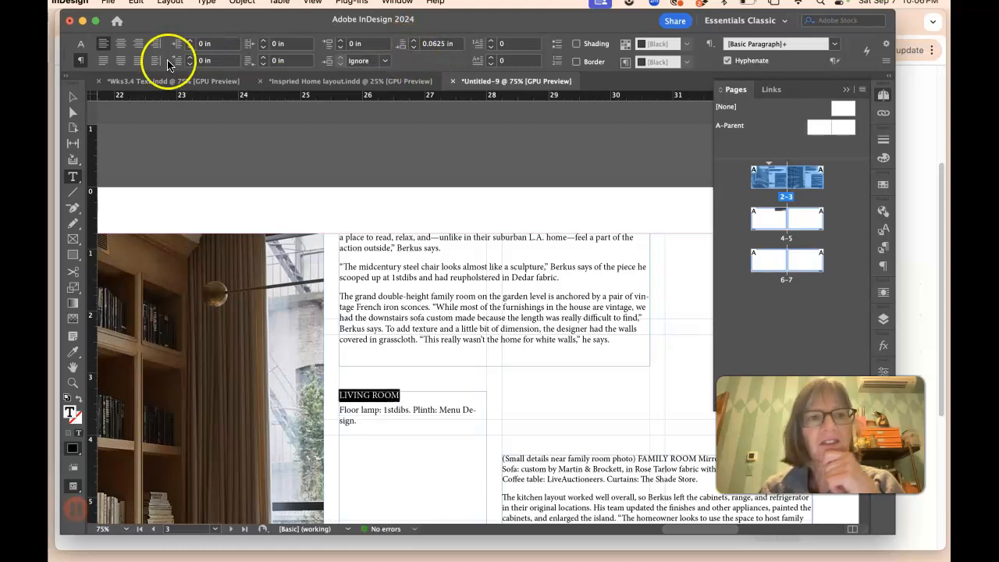
left_click(81, 46)
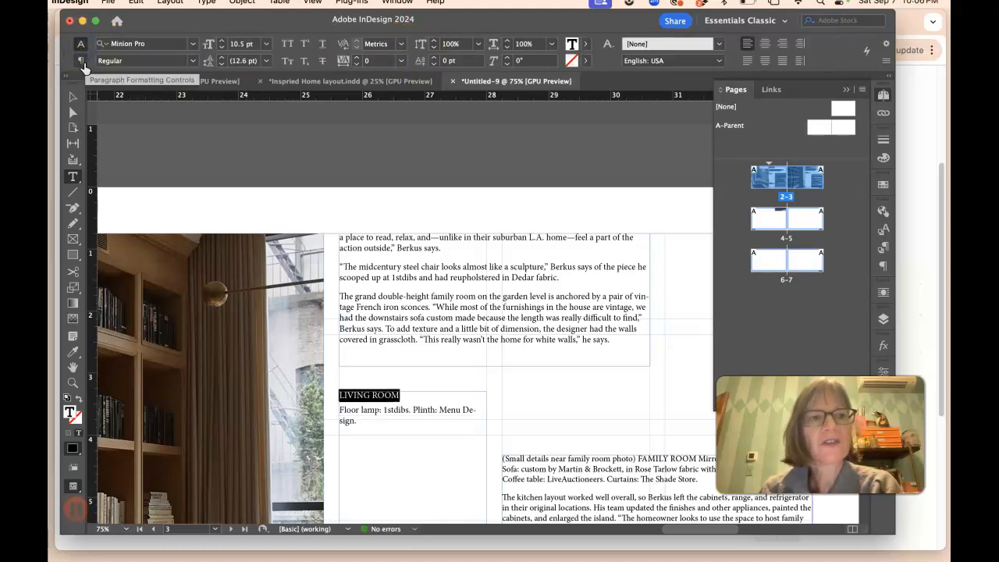
left_click(80, 61)
left_click(82, 44)
left_click(80, 60)
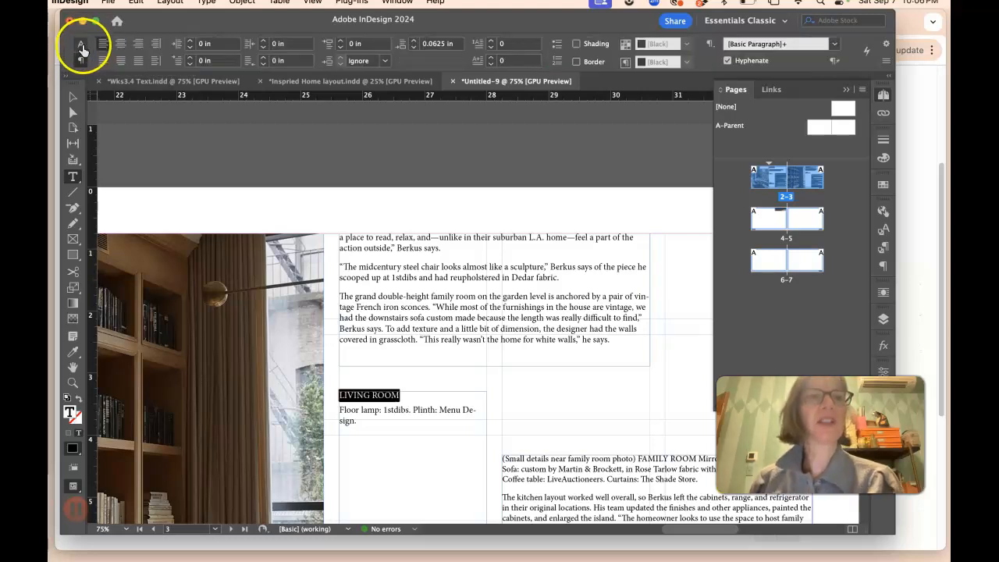
left_click(436, 409)
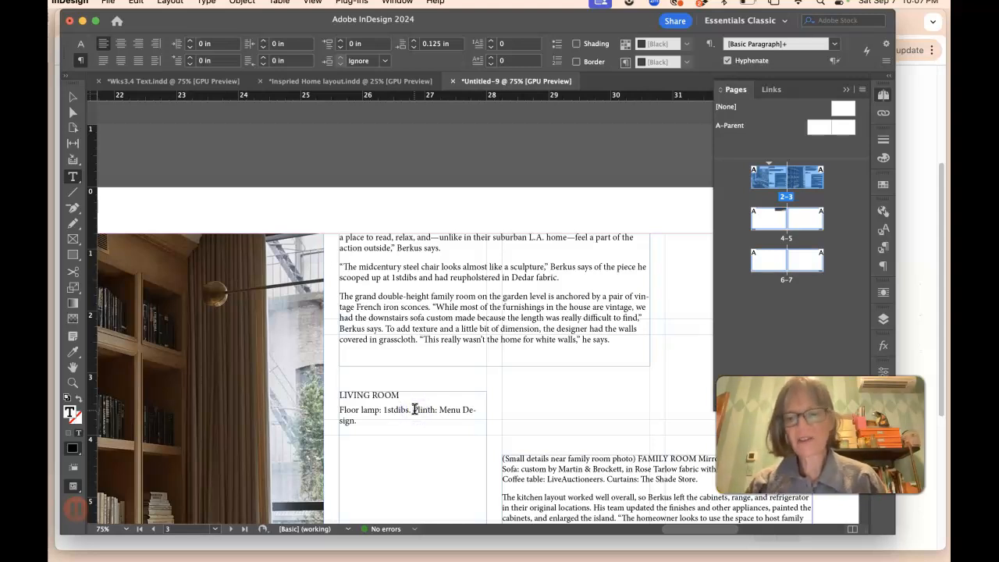
Step: Put "Plinth: Menu Design." on a new line using a forced line break after "Floor lamp: 1stdibs."
left_click(414, 410)
key("Return")
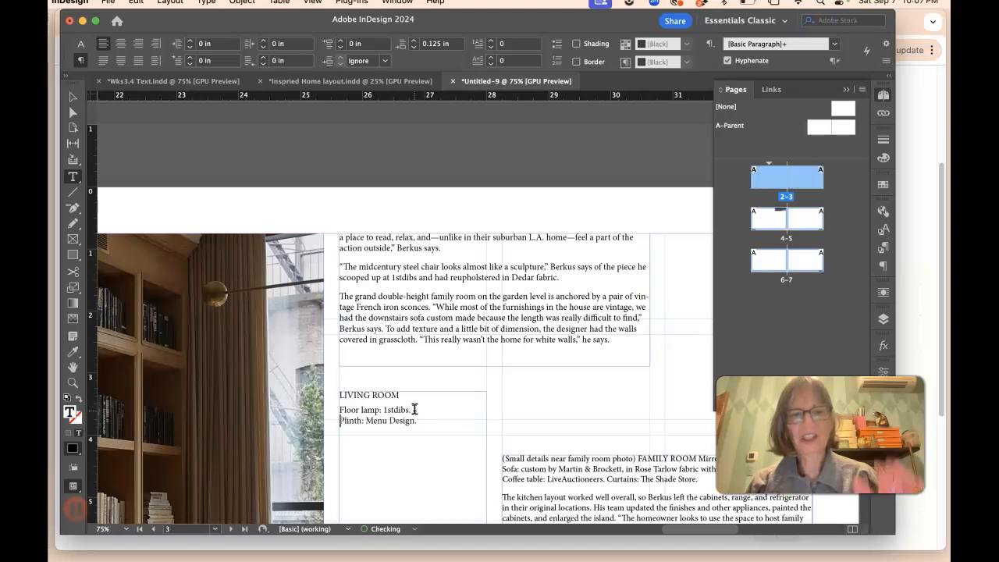
key("BackSpace")
key("Return")
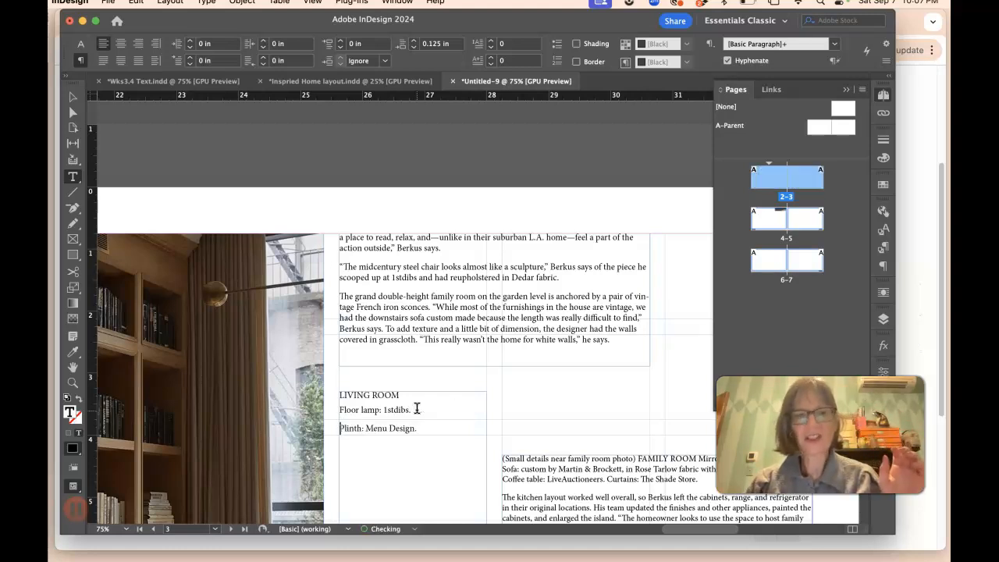
left_click_drag(340, 395, 352, 424)
left_click(341, 428)
key("BackSpace")
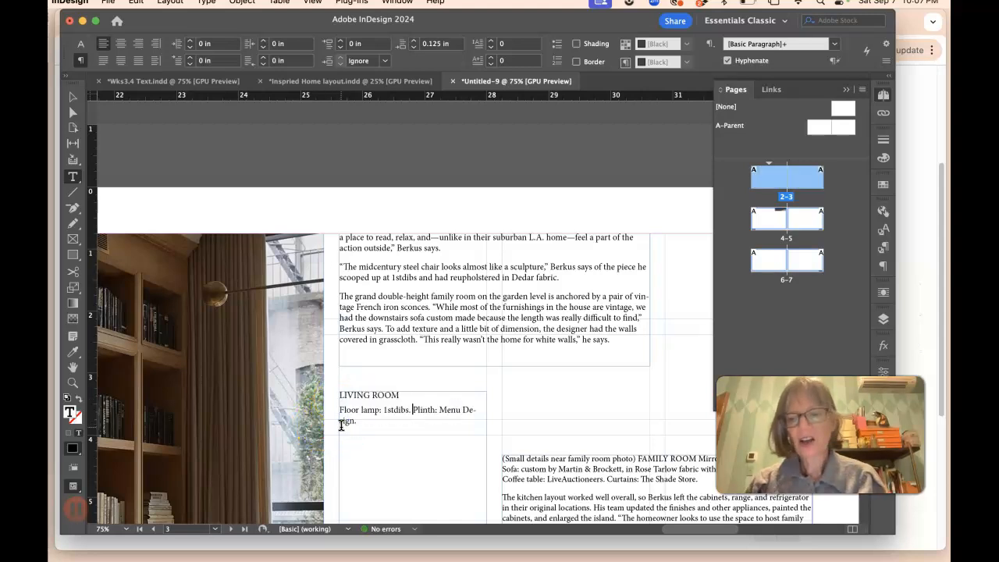
key("shift+Return")
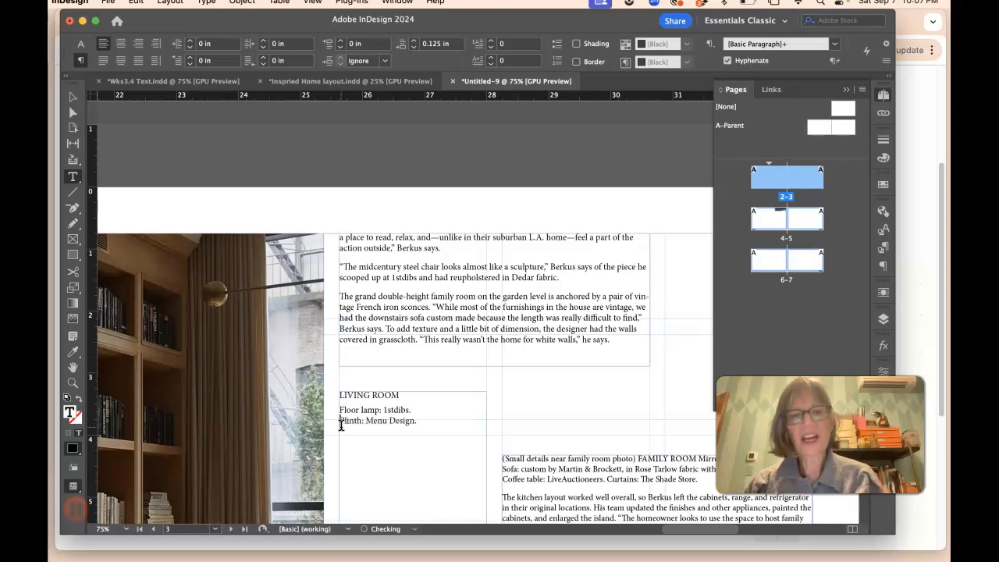
left_click(382, 423)
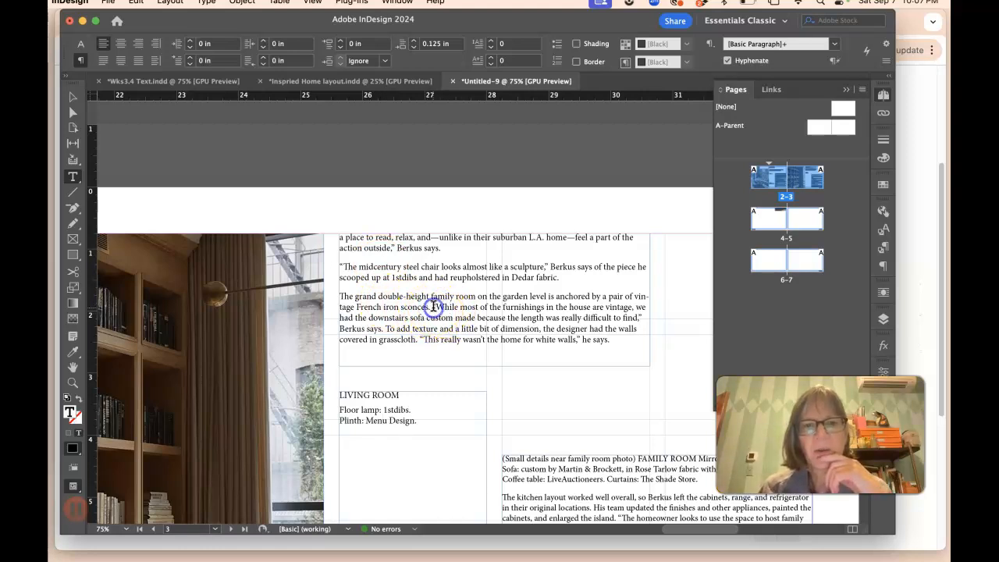
Step: Cut the family room small-details paragraph and paste it into a new text frame drawn below the living room frame on page 3
scroll(492, 347, "down", 8)
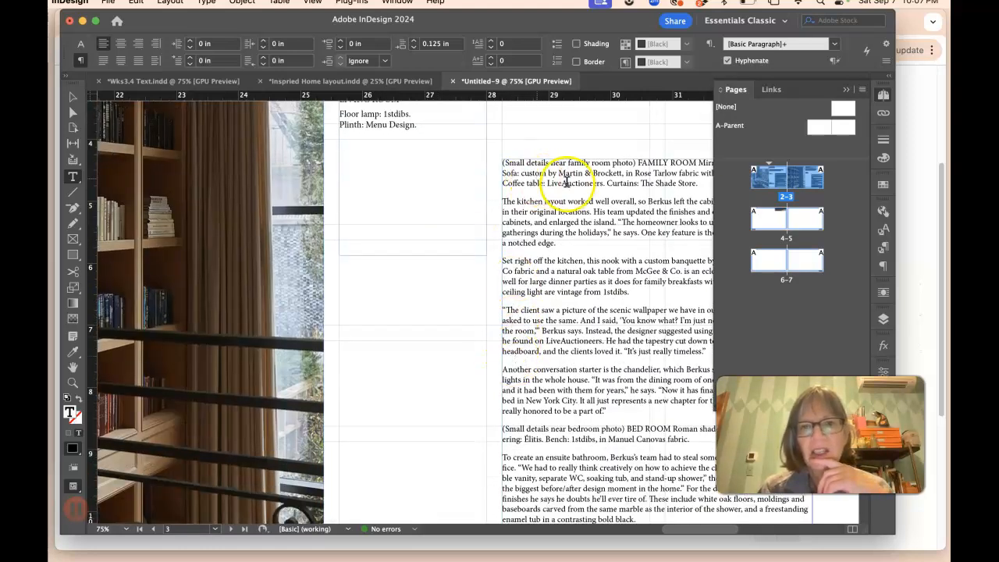
left_click_drag(502, 197, 498, 160)
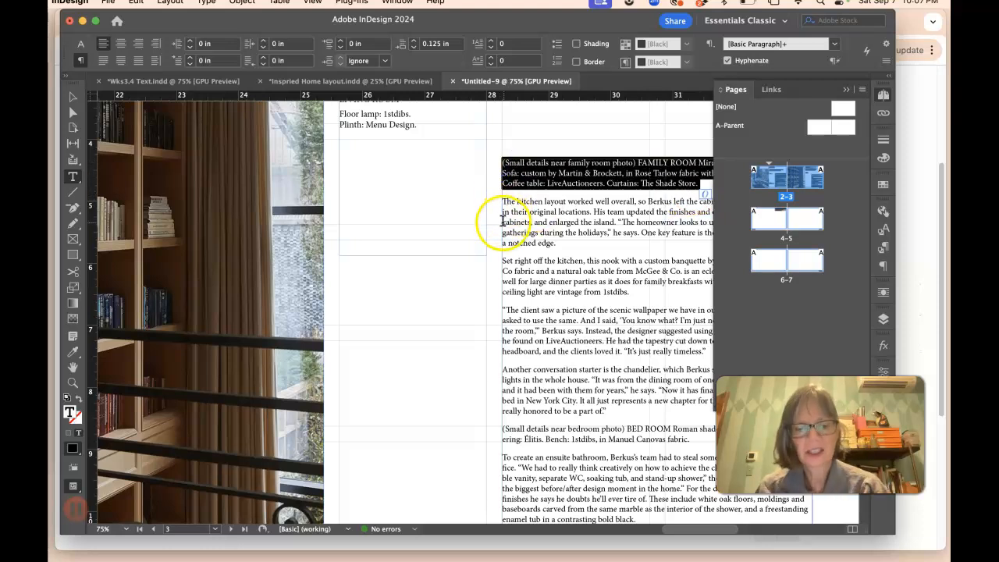
key("super+x")
left_click_drag(341, 275, 482, 373)
left_click(364, 291)
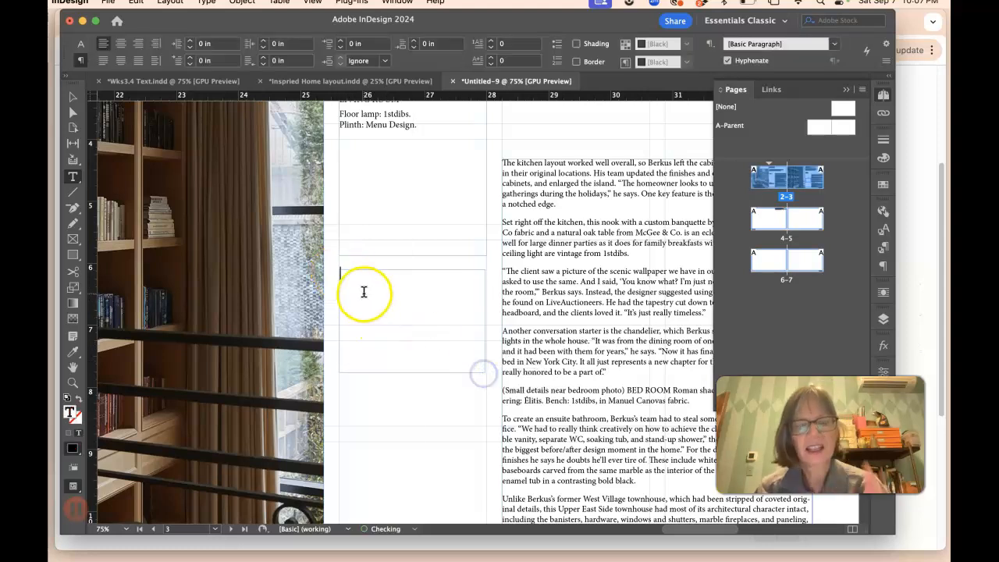
key("super+v")
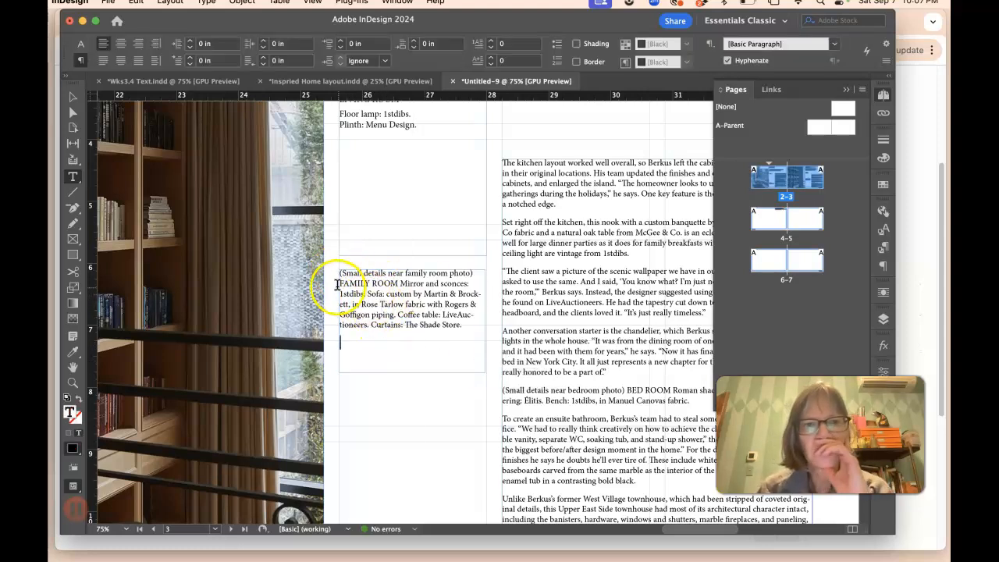
Step: Delete the "(Small details near family room photo)" label and break "FAMILY ROOM" onto its own paragraph
left_click_drag(340, 283, 398, 272)
key("BackSpace")
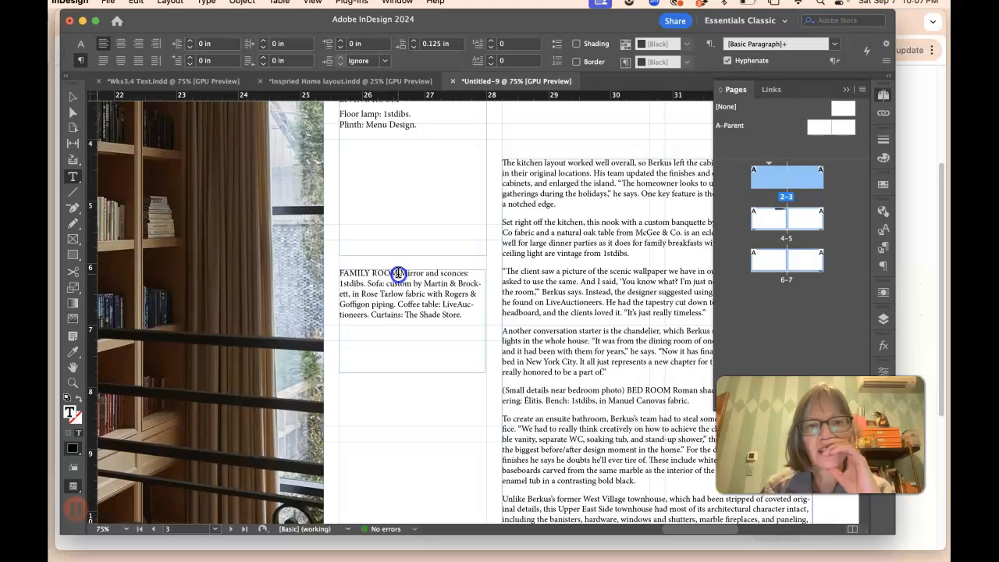
key("Return")
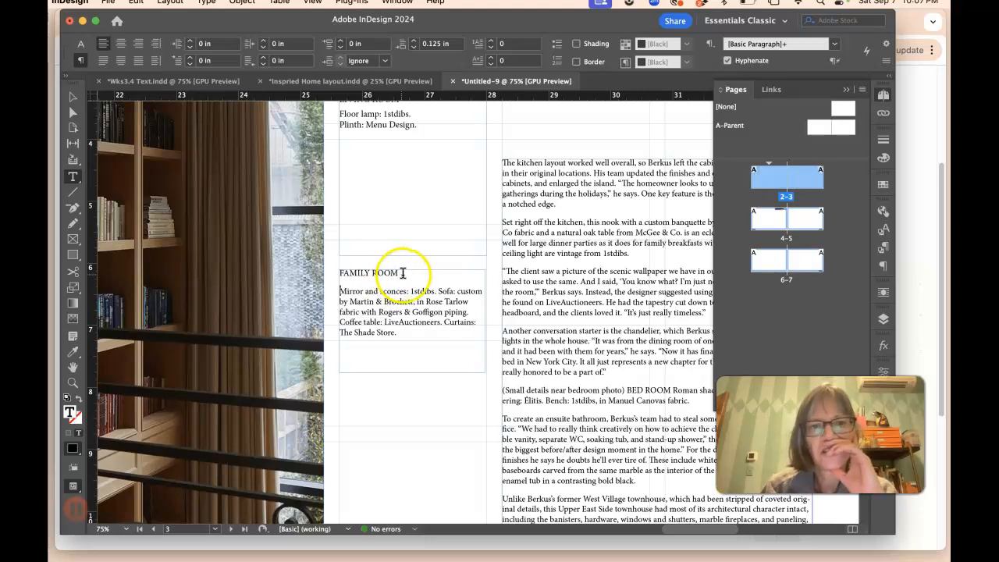
Step: Set the space after the FAMILY ROOM heading on page 3 to 0.0625 in
triple_click(385, 274)
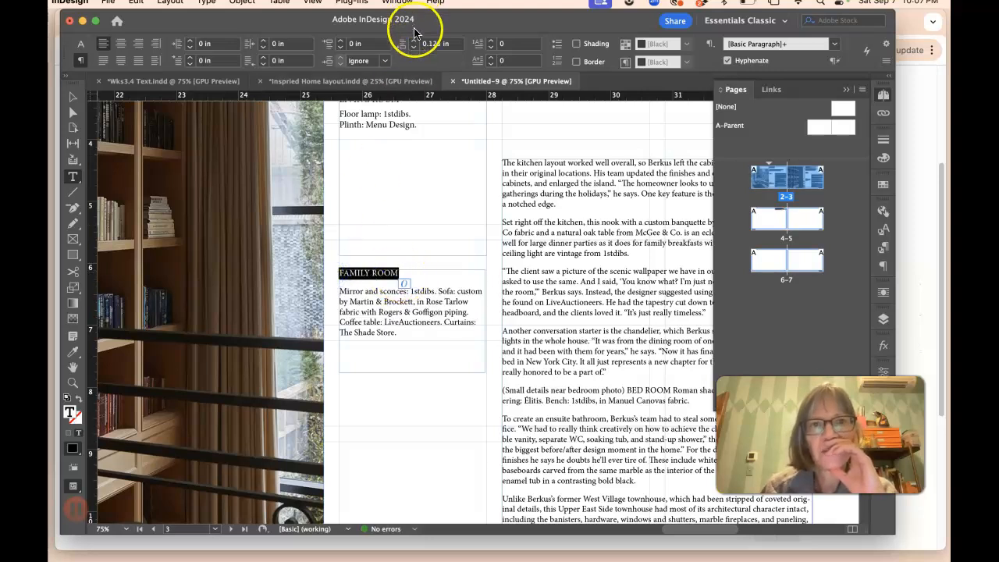
left_click(413, 48)
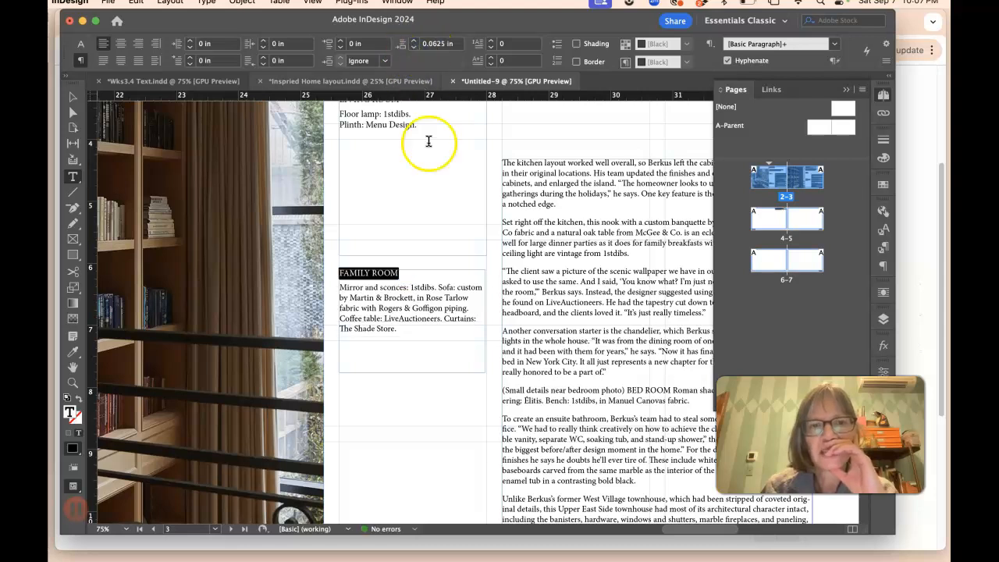
left_click(401, 307)
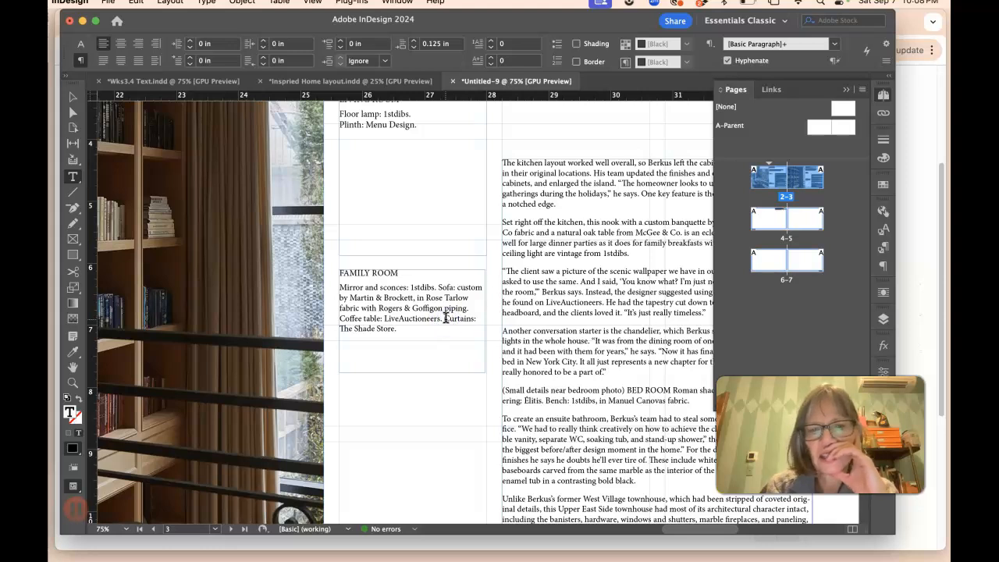
Step: Put "Coffee table: LiveAuctioneers." and "Curtains: The Shade Store." each on their own line in the family room details
left_click(446, 317)
key("Return")
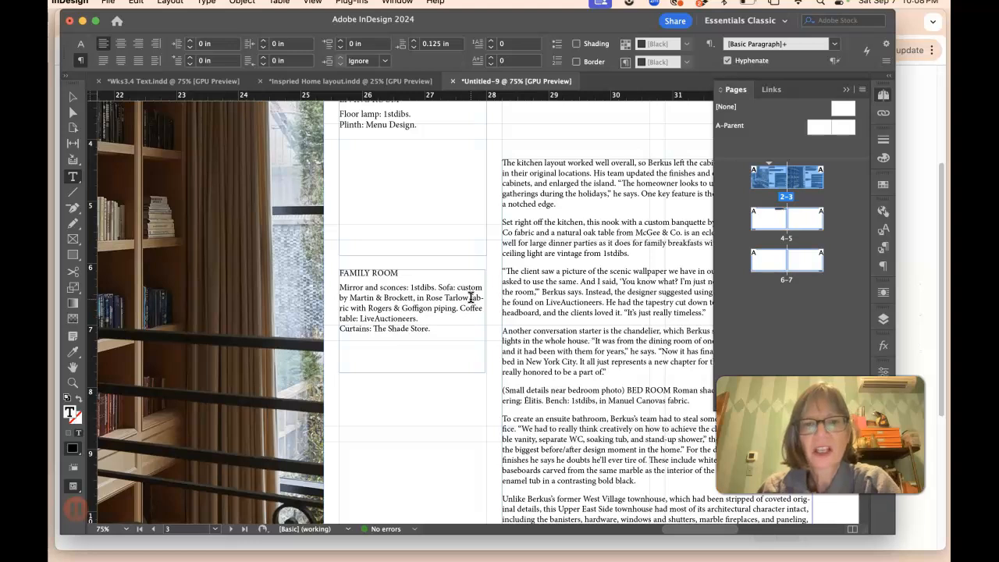
left_click(471, 297)
key("Return")
Step: Review the spread 2-3 layout, credits and small-details frames, and the threaded body text frame on page 3
scroll(470, 298, "right", 2)
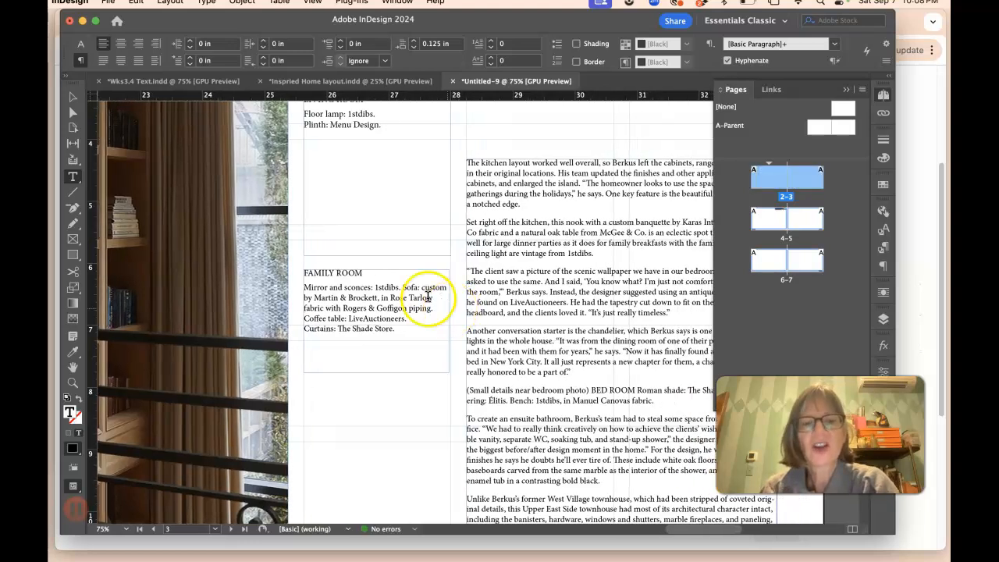
scroll(320, 274, "up", 5)
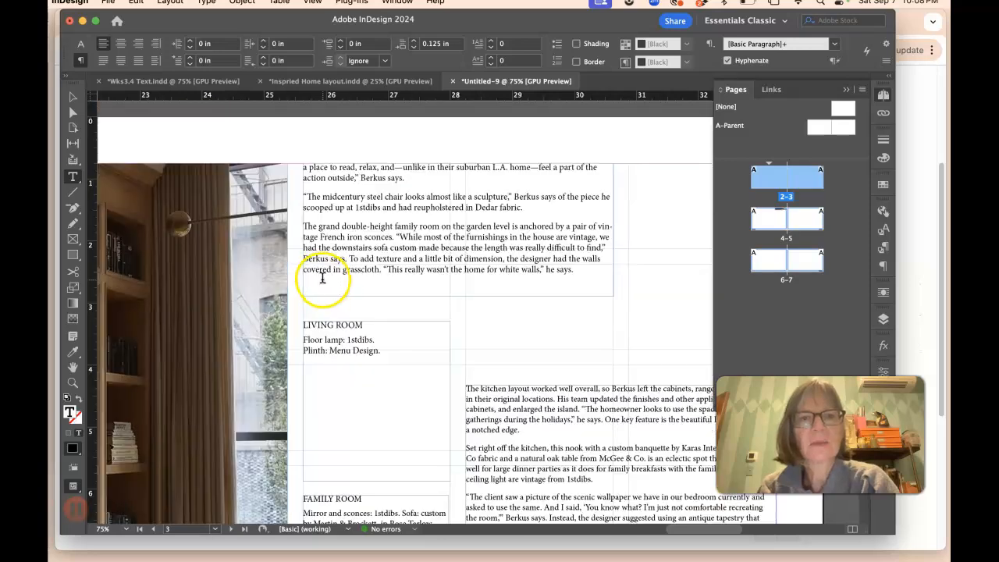
scroll(320, 273, "left", 5)
scroll(313, 269, "left", 8)
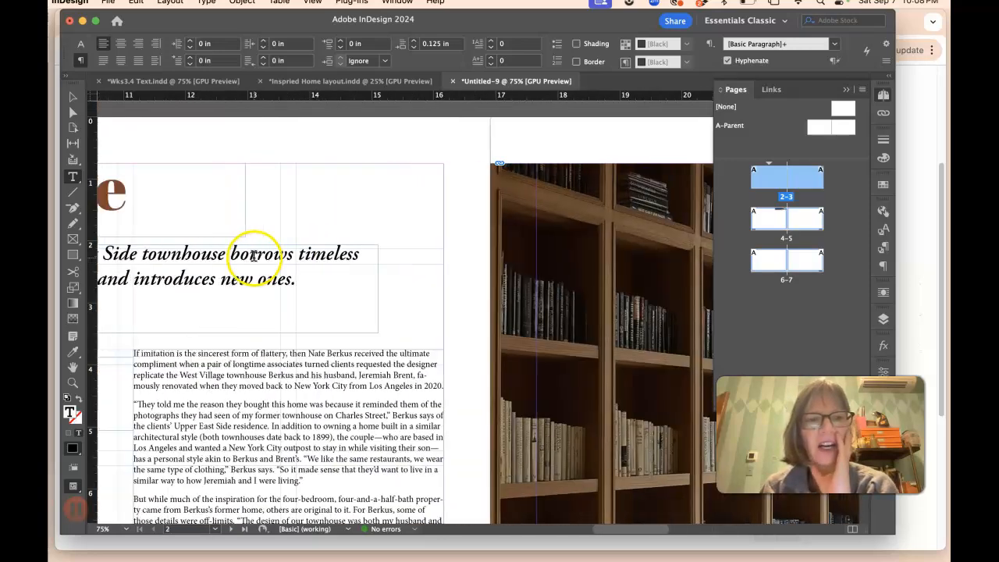
scroll(220, 255, "left", 4)
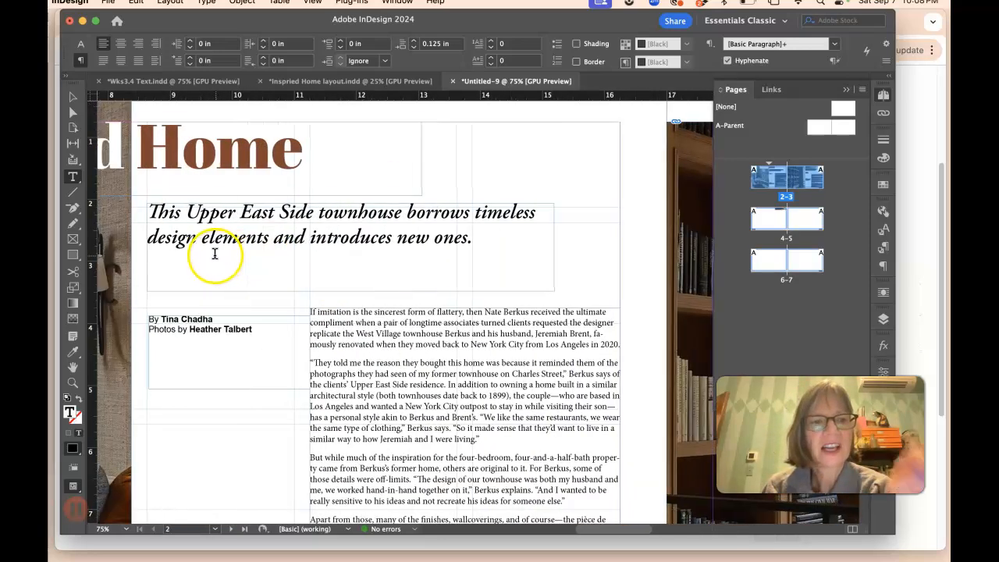
scroll(446, 357, "down", 5)
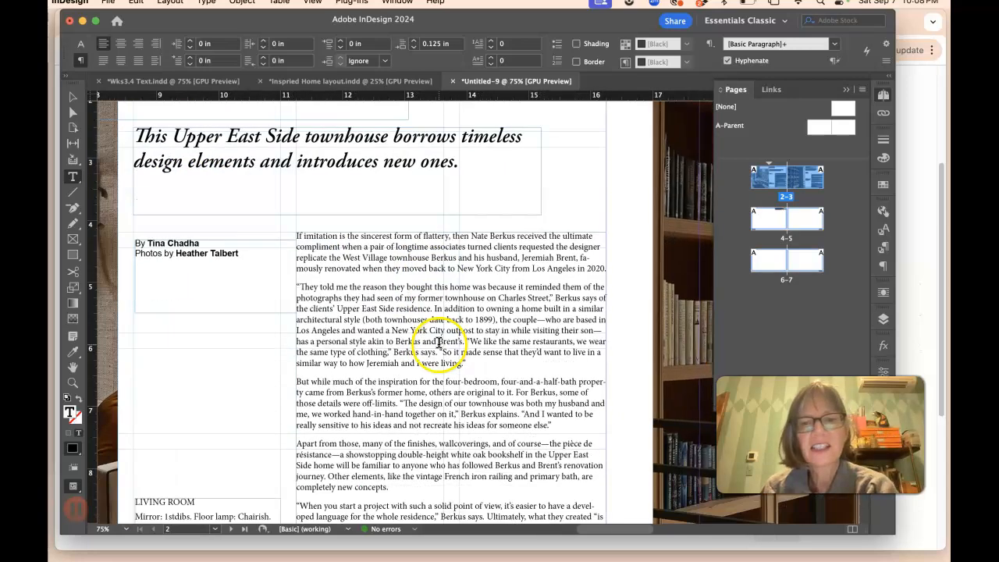
scroll(523, 288, "down", 8)
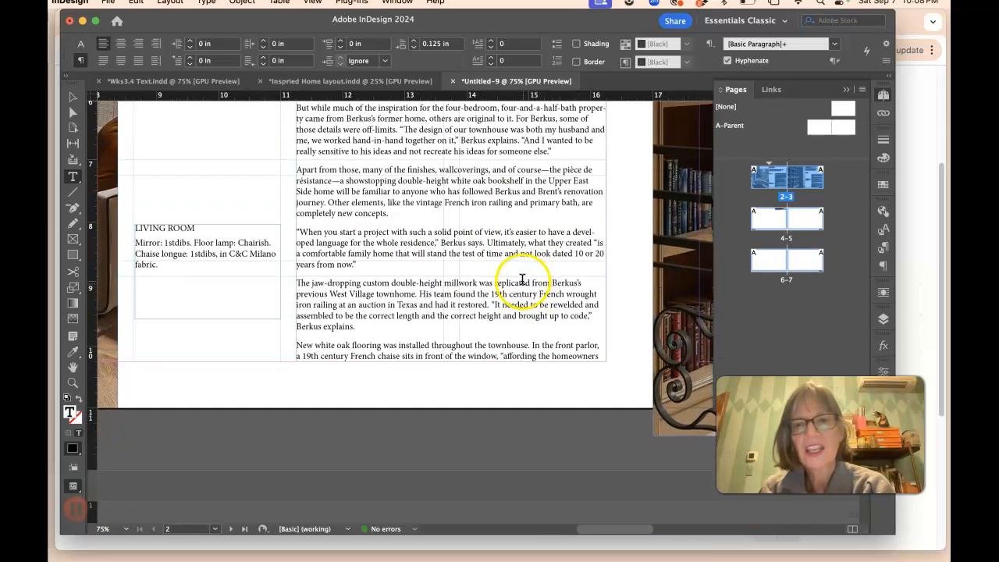
scroll(527, 287, "up", 10)
left_click(507, 285)
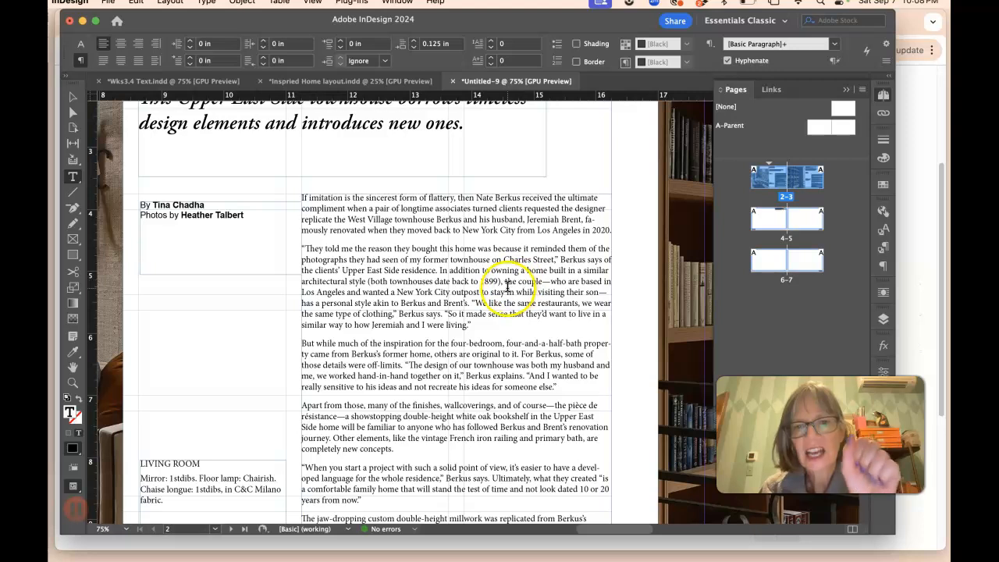
scroll(507, 285, "right", 1)
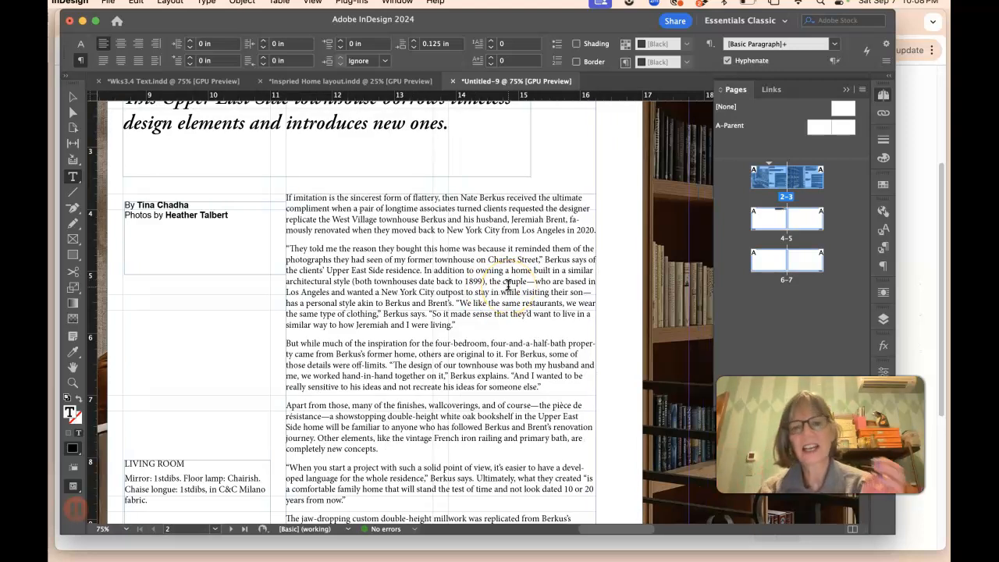
scroll(415, 212, "right", 1)
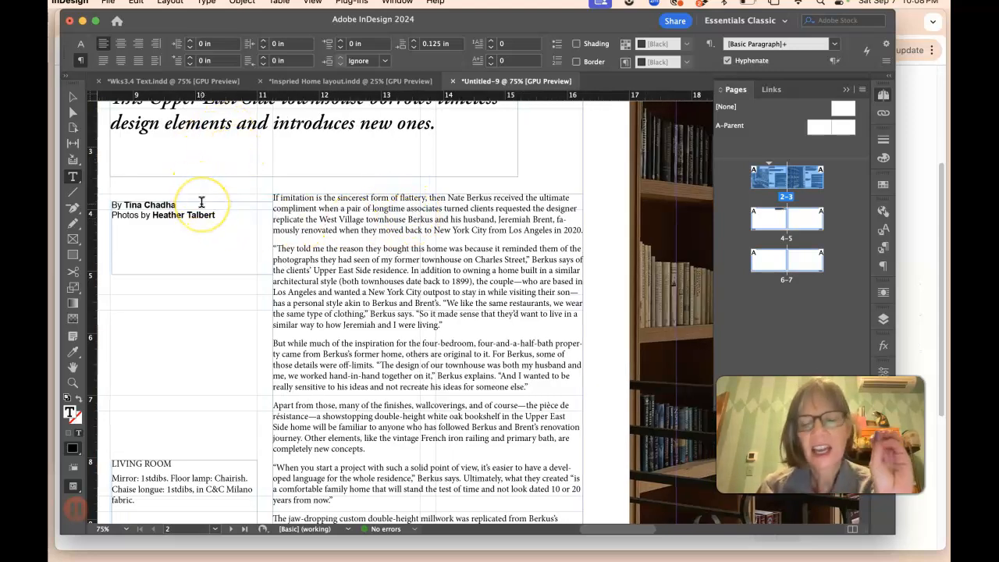
key("super+minus")
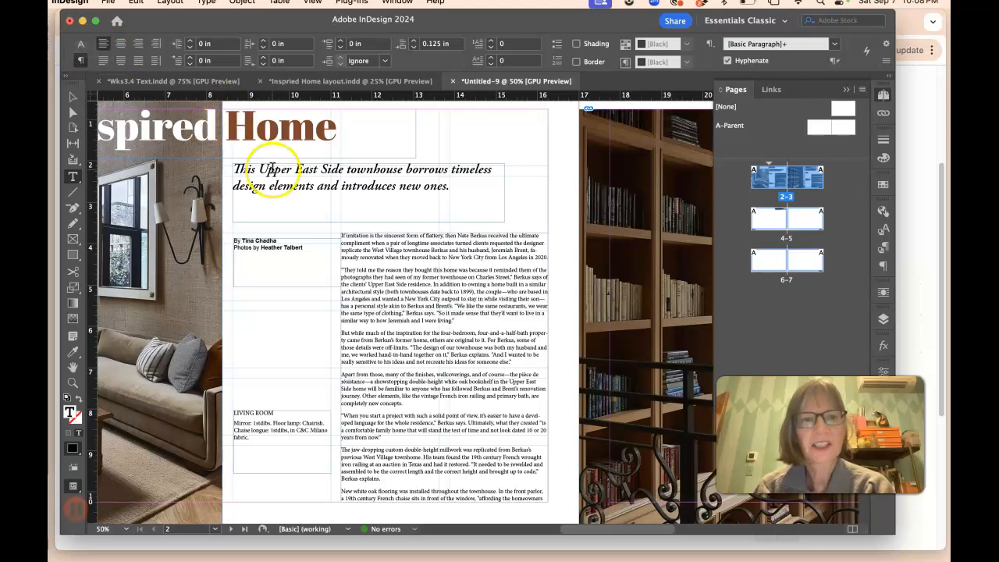
scroll(387, 196, "down", 2)
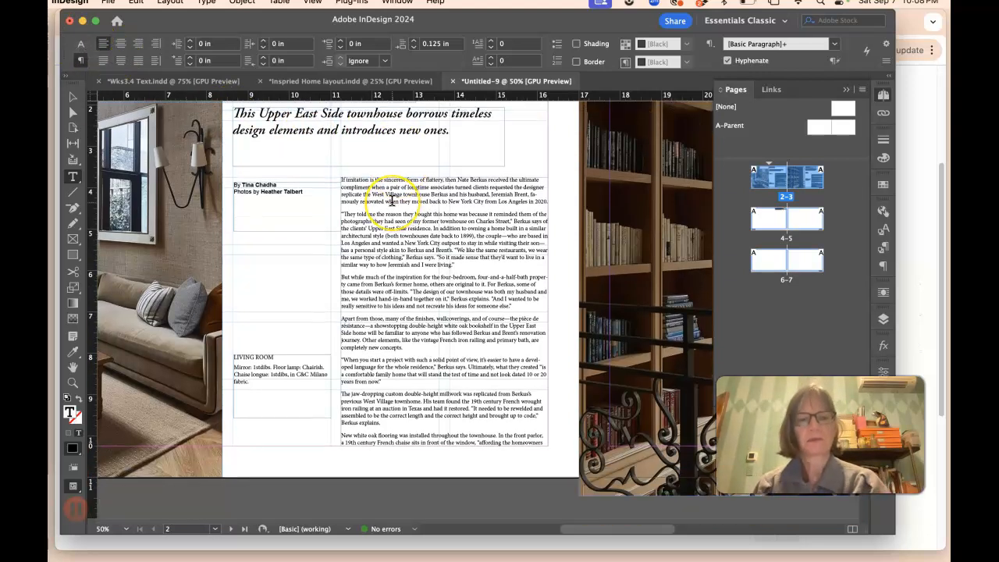
scroll(402, 223, "right", 10)
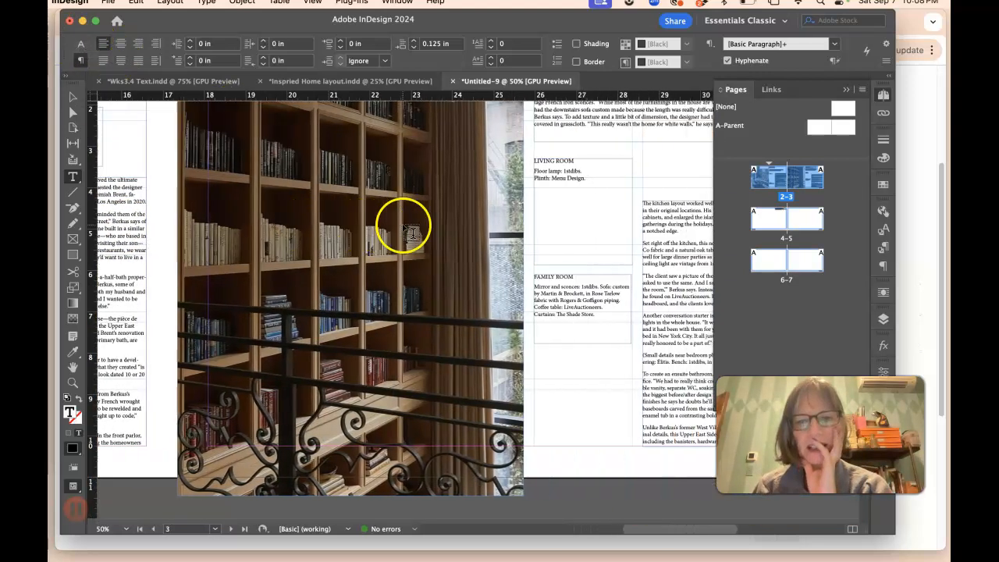
scroll(417, 226, "right", 3)
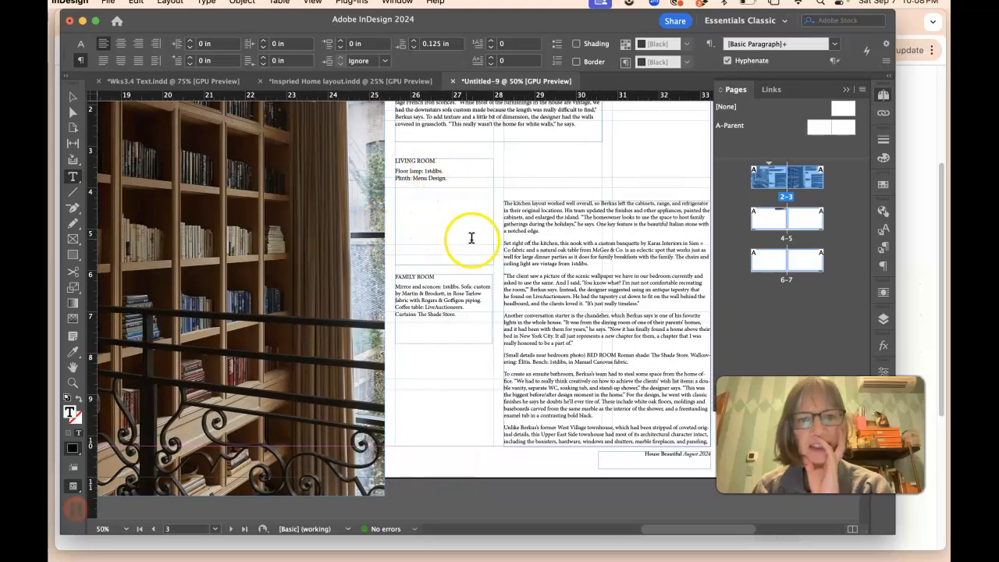
scroll(559, 245, "right", 2)
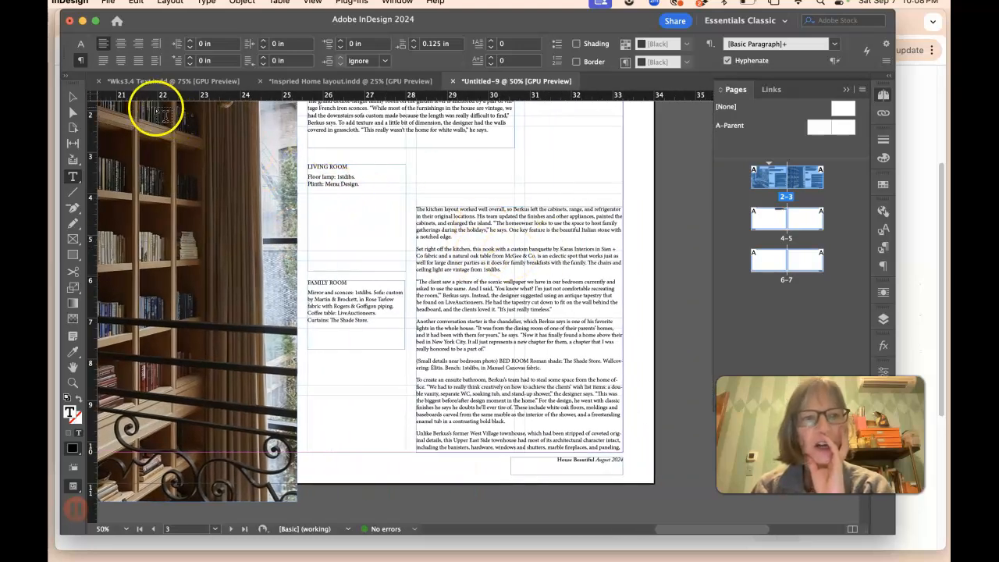
left_click(74, 98)
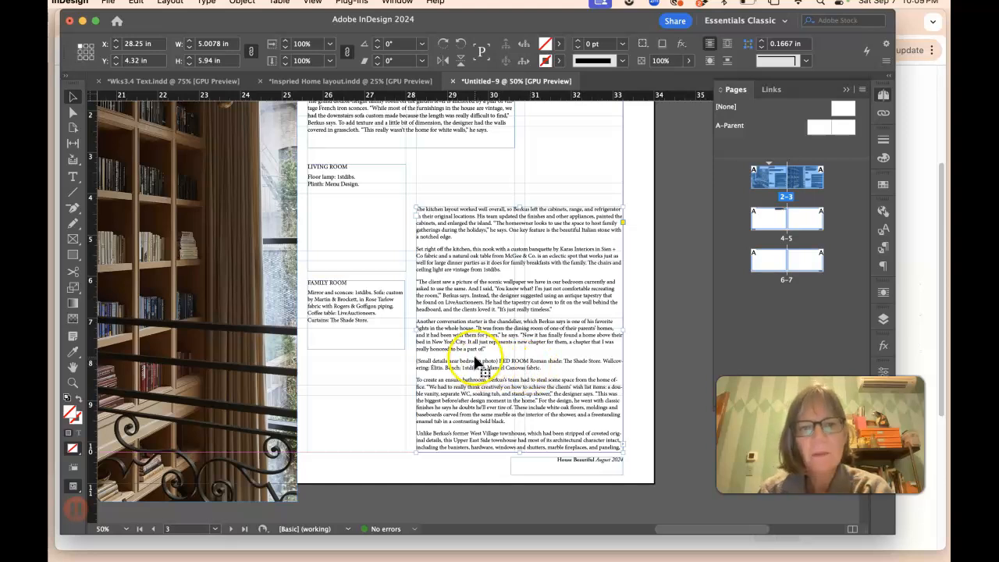
key("super+equal")
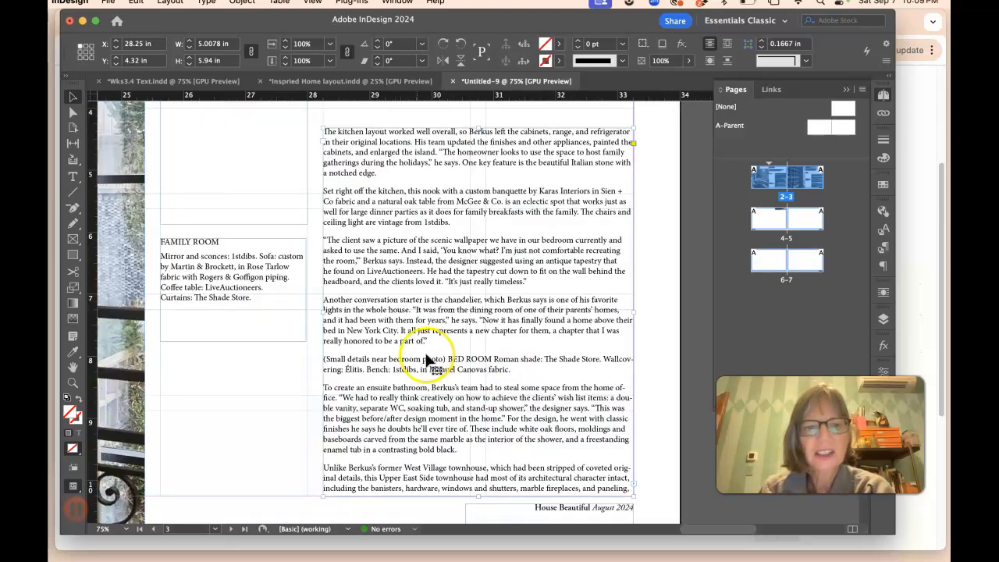
left_click(445, 376)
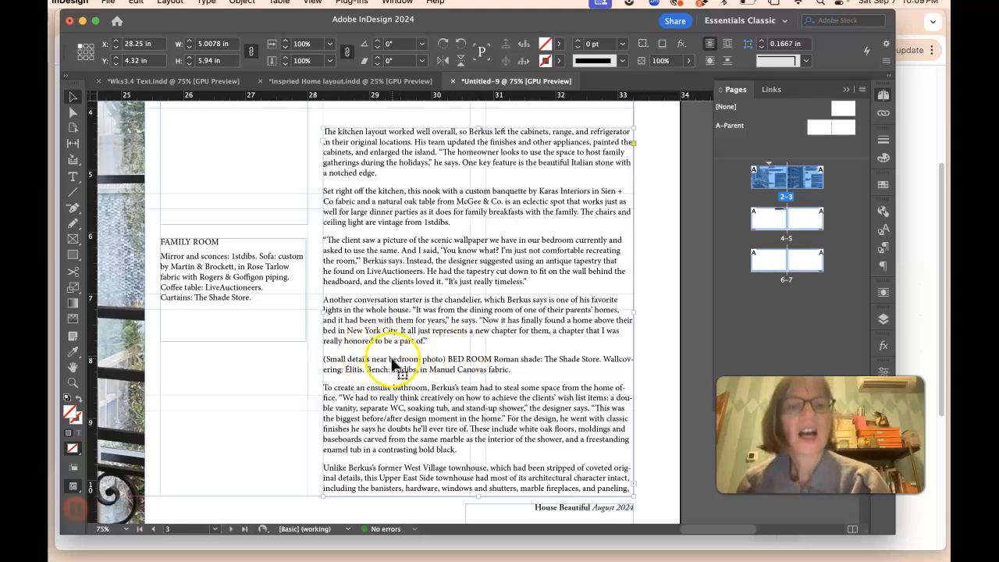
Step: Switch to the Inspired Home layout document and examine its spreads for reference
left_click(338, 81)
left_click(660, 149)
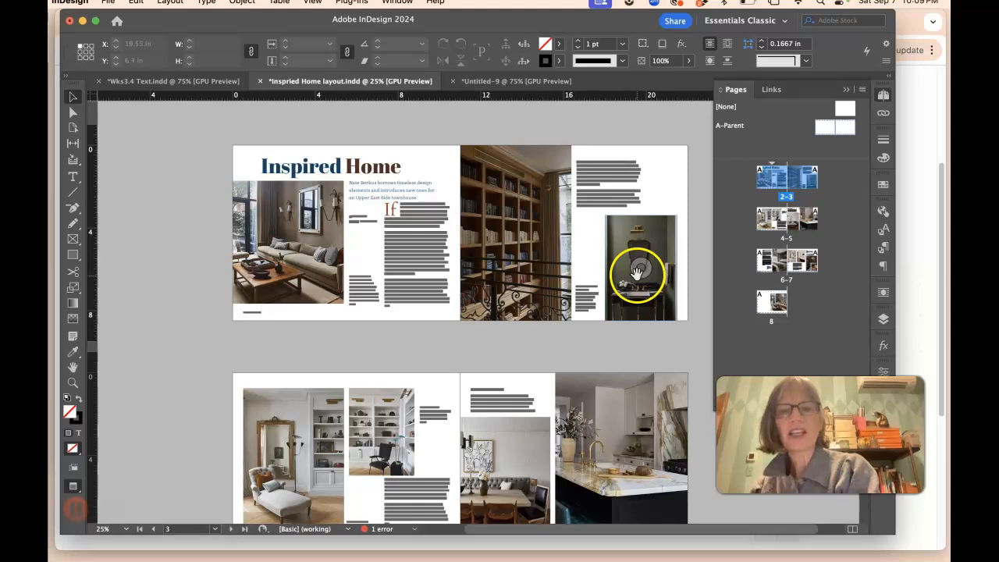
scroll(635, 270, "down", 3)
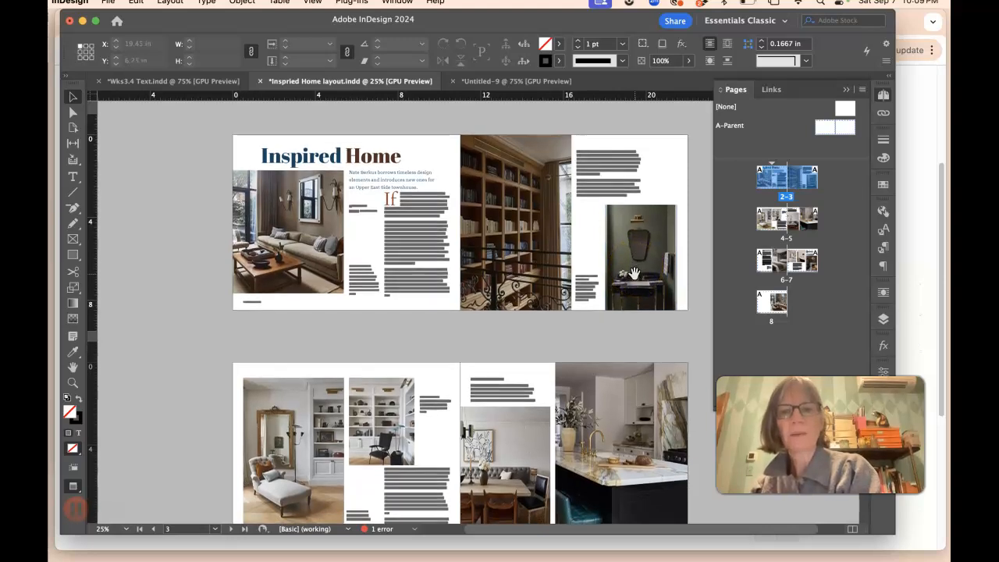
scroll(632, 281, "down", 5)
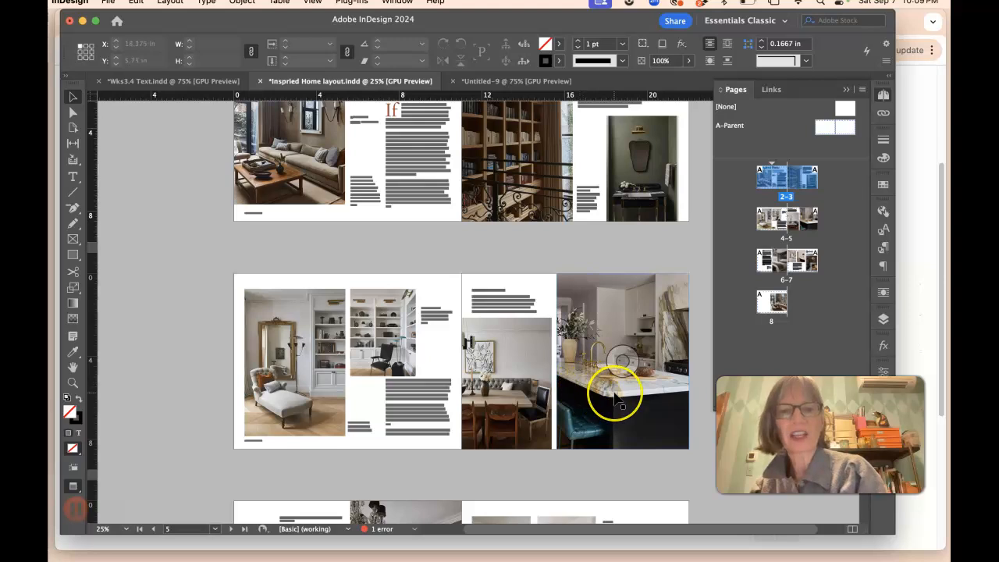
scroll(617, 396, "down", 5)
scroll(616, 398, "down", 5)
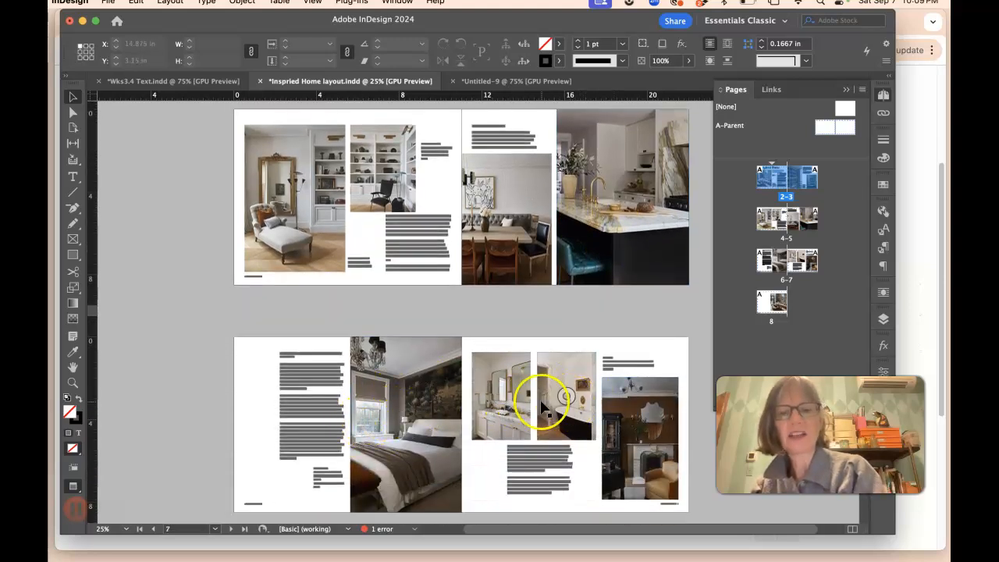
scroll(638, 416, "down", 4)
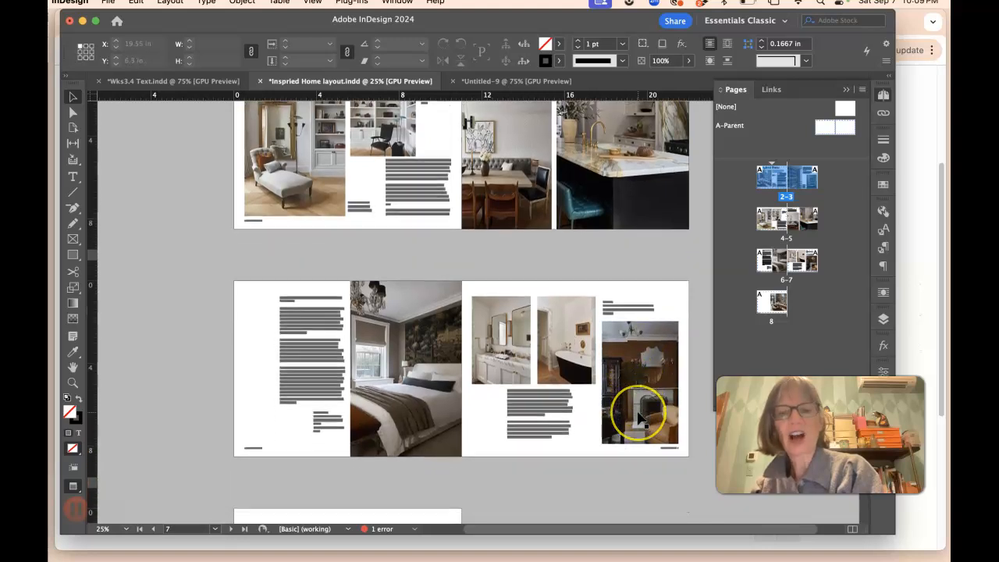
scroll(638, 418, "up", 10)
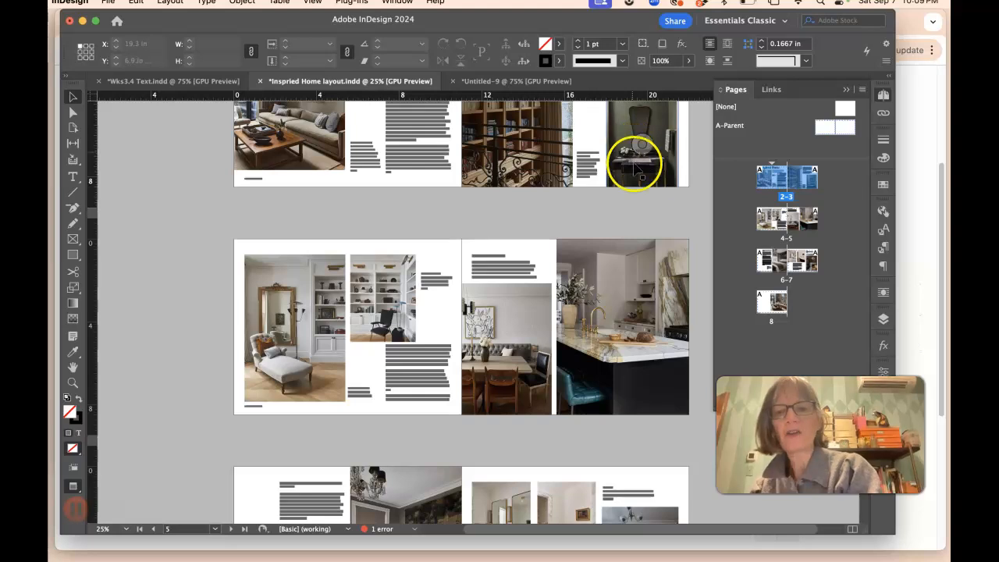
scroll(653, 412, "down", 8)
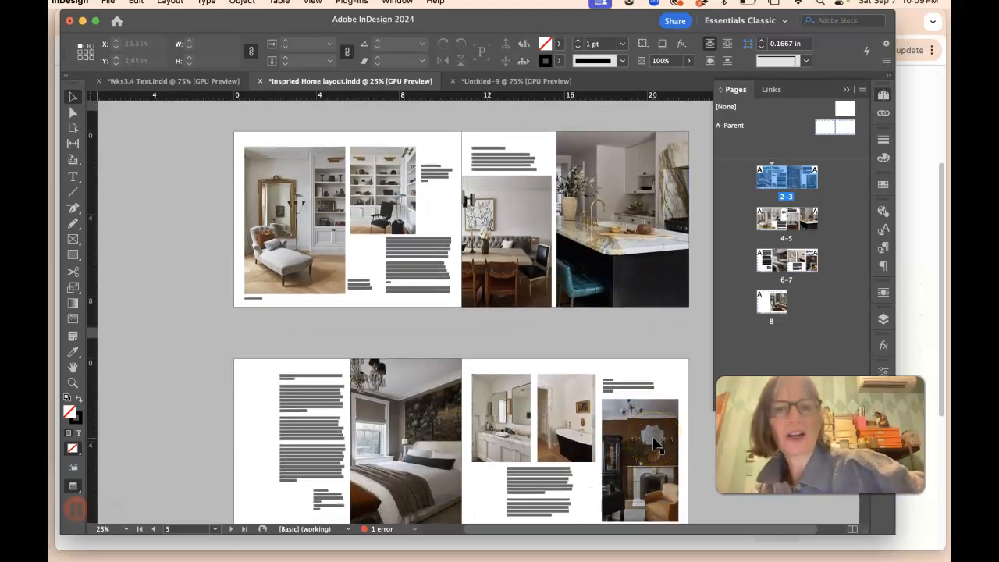
scroll(597, 256, "up", 15)
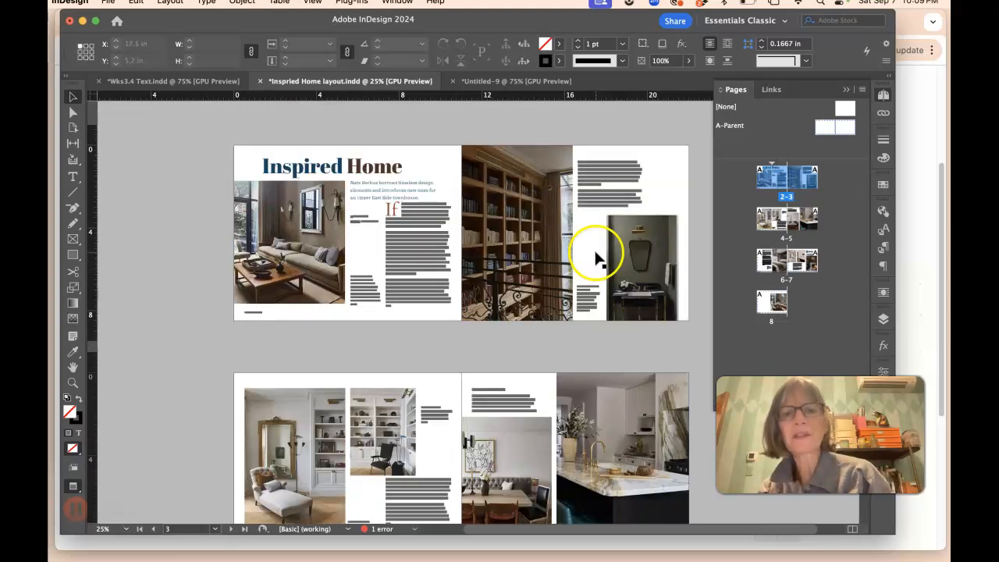
scroll(437, 254, "down", 3)
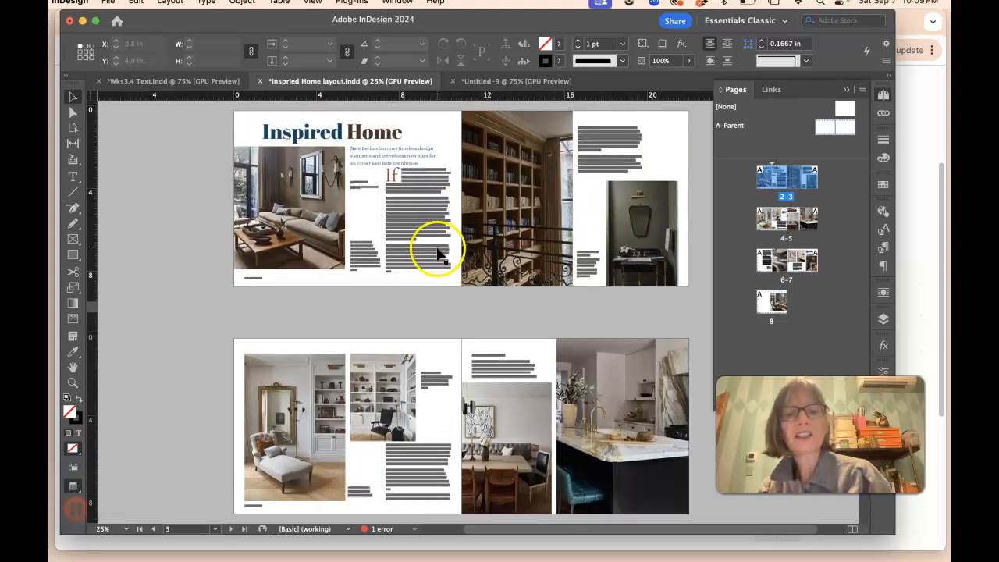
scroll(438, 253, "down", 15)
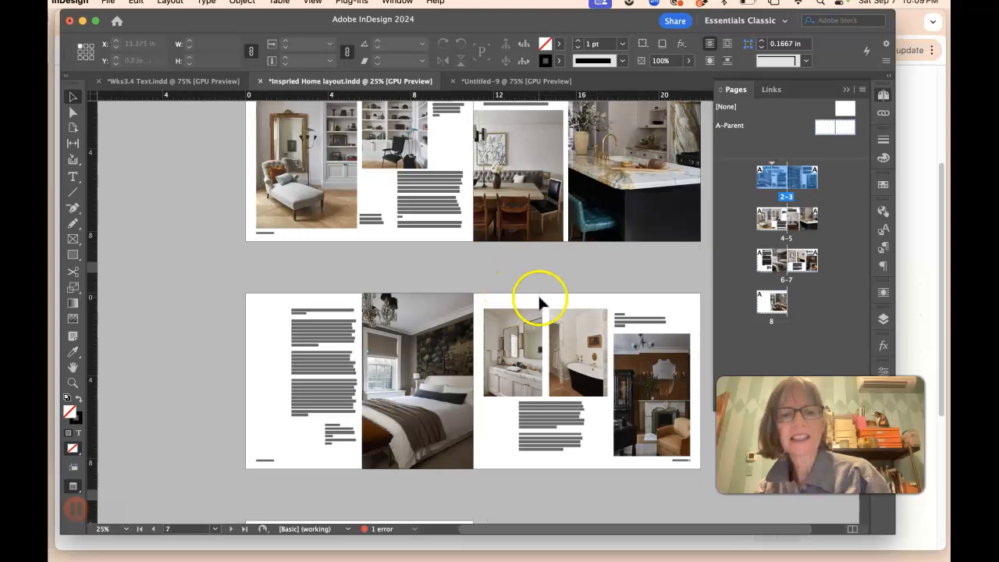
scroll(539, 297, "right", 2)
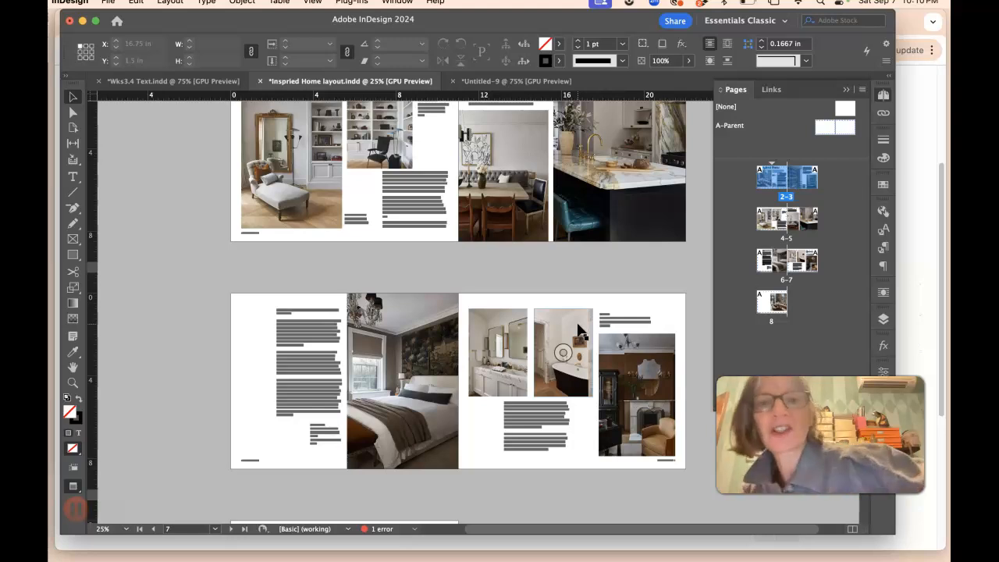
scroll(541, 117, "up", 3)
scroll(541, 133, "up", 5)
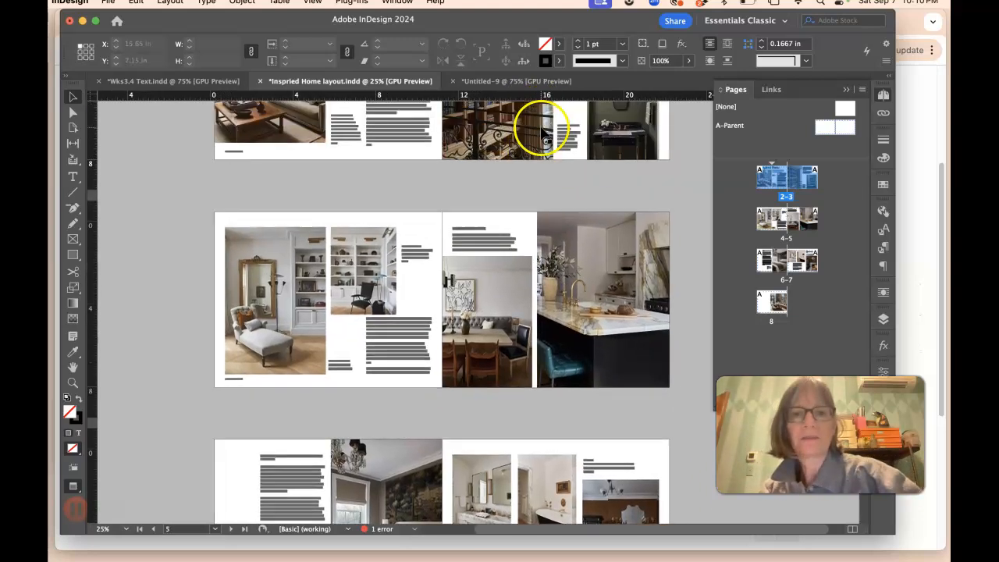
Step: Switch to the working layout document and zoom out to view all of its spreads
left_click(528, 81)
left_click(444, 162)
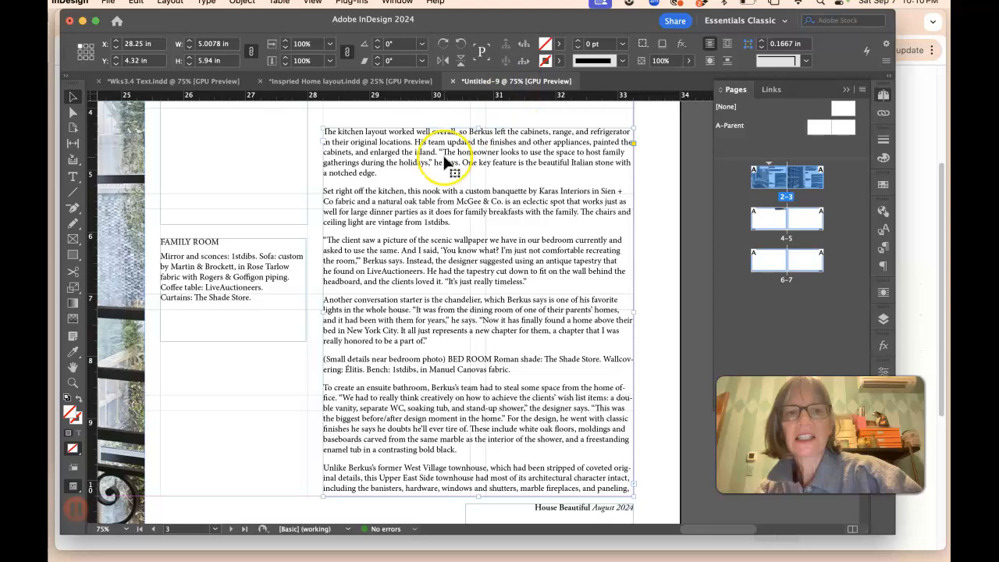
key("super+minus")
key("super+minus")
key("super+minus")
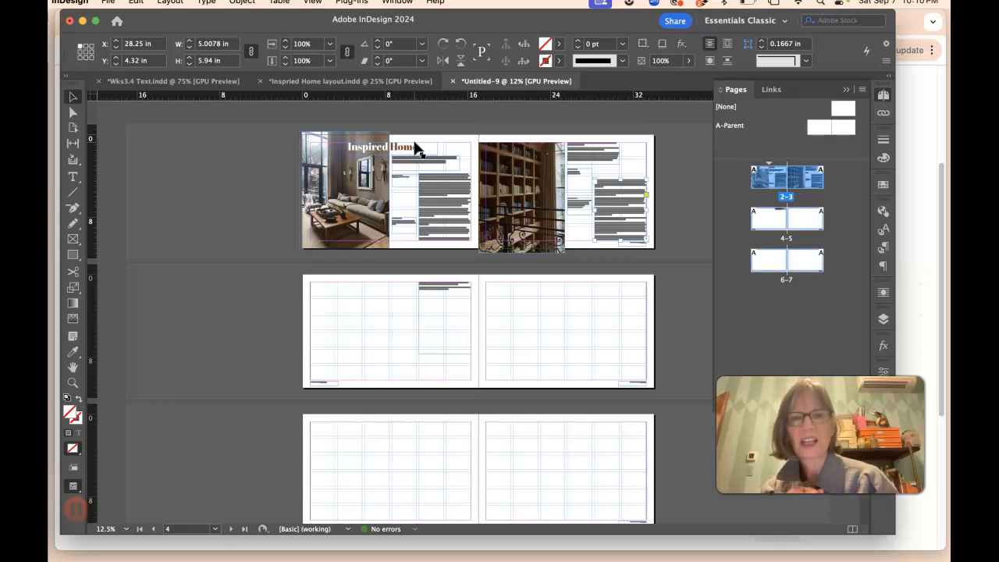
Step: Delete page 8, with its photo, from the Inspired Home layout document
left_click(350, 81)
scroll(338, 270, "down", 5)
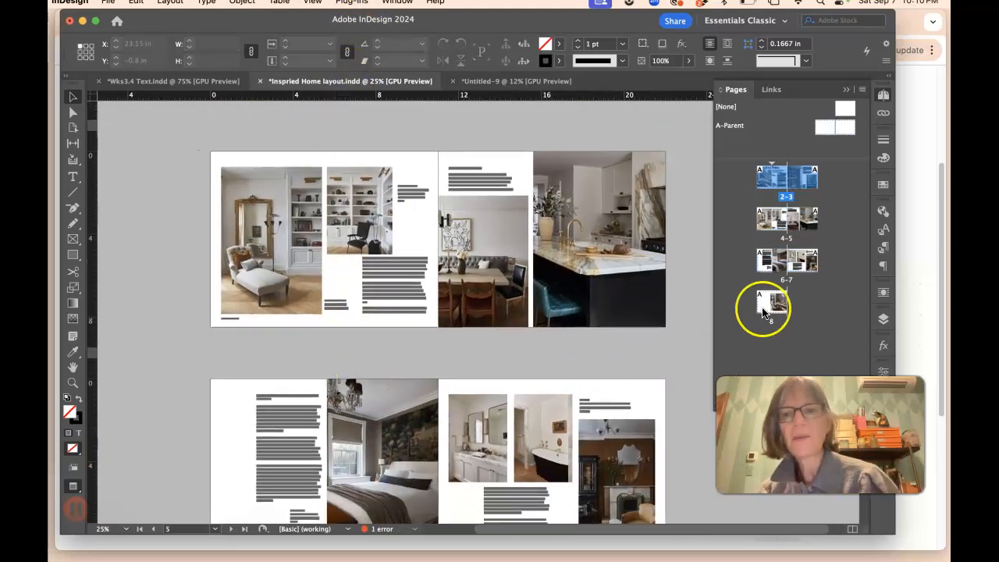
double_click(772, 303)
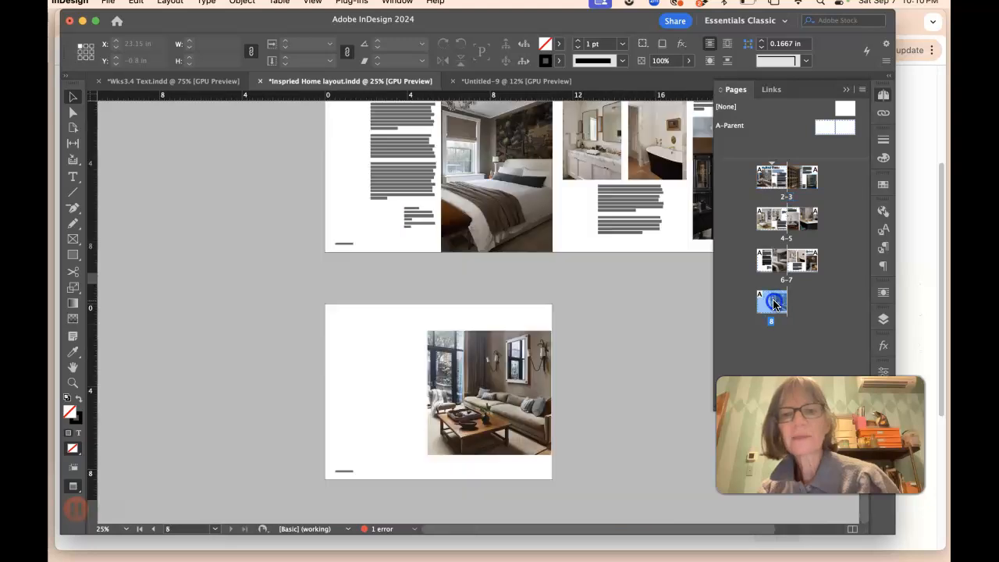
left_click(451, 352)
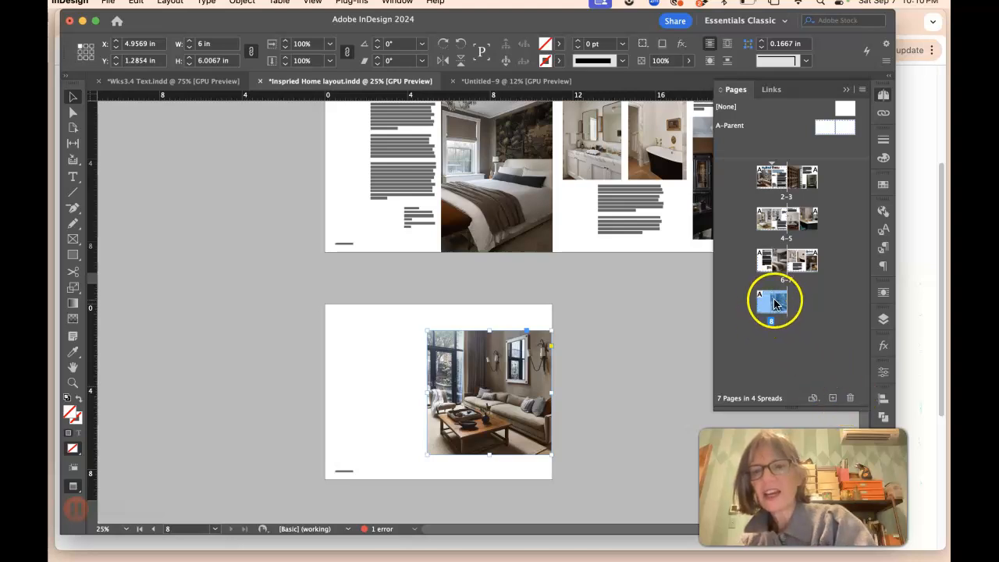
left_click(850, 401)
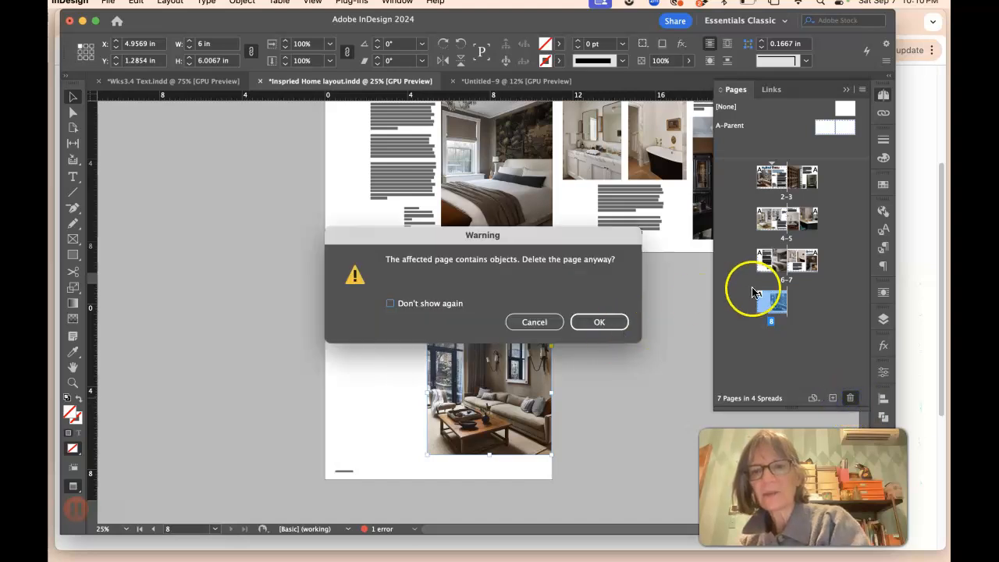
left_click(595, 322)
left_click(764, 338)
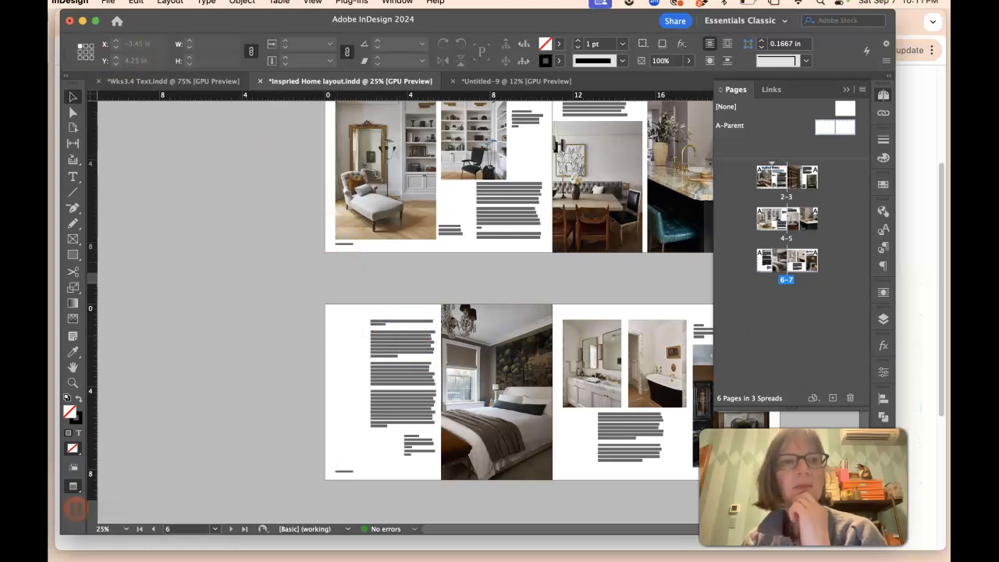
left_click(108, 4)
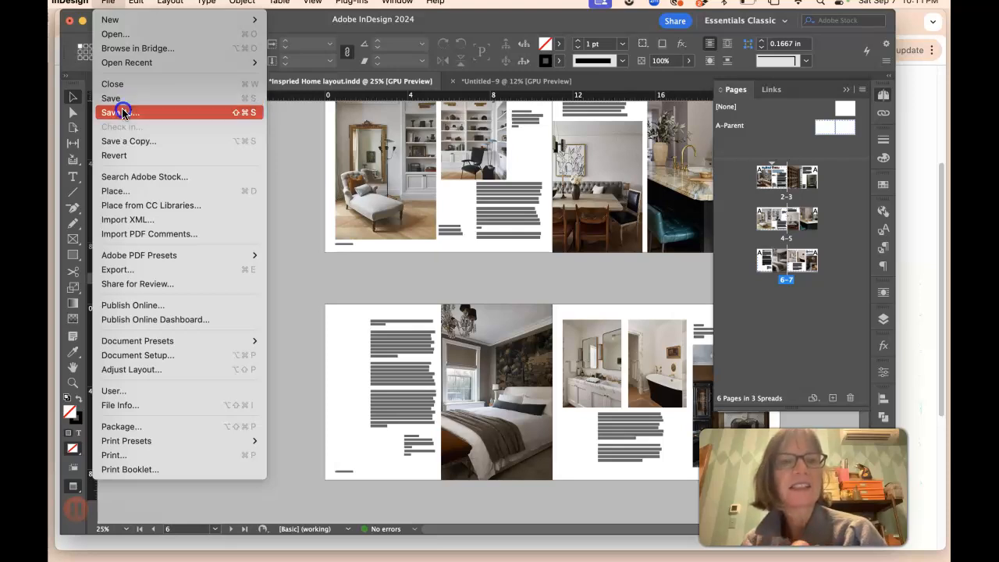
mouse_move(116, 17)
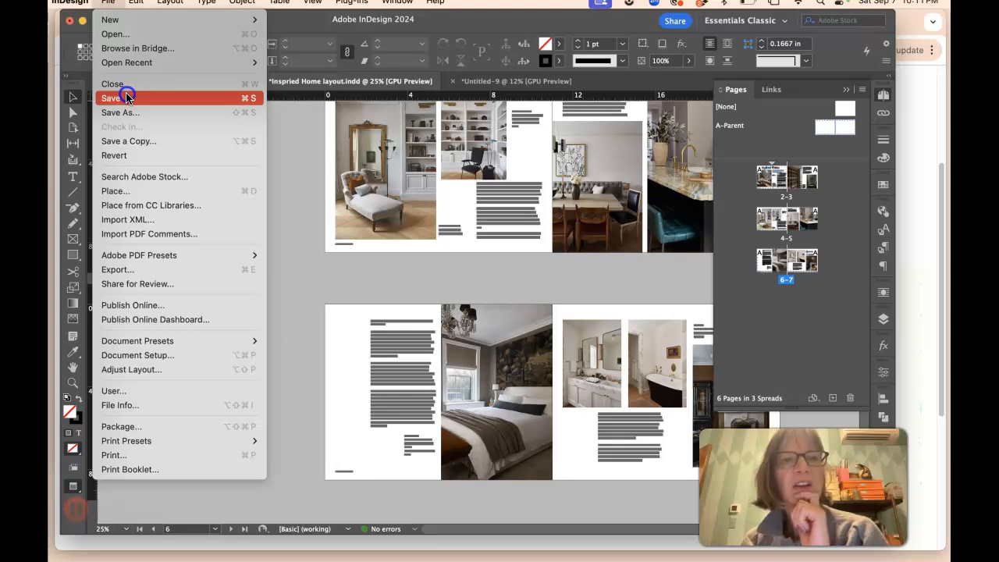
left_click(111, 4)
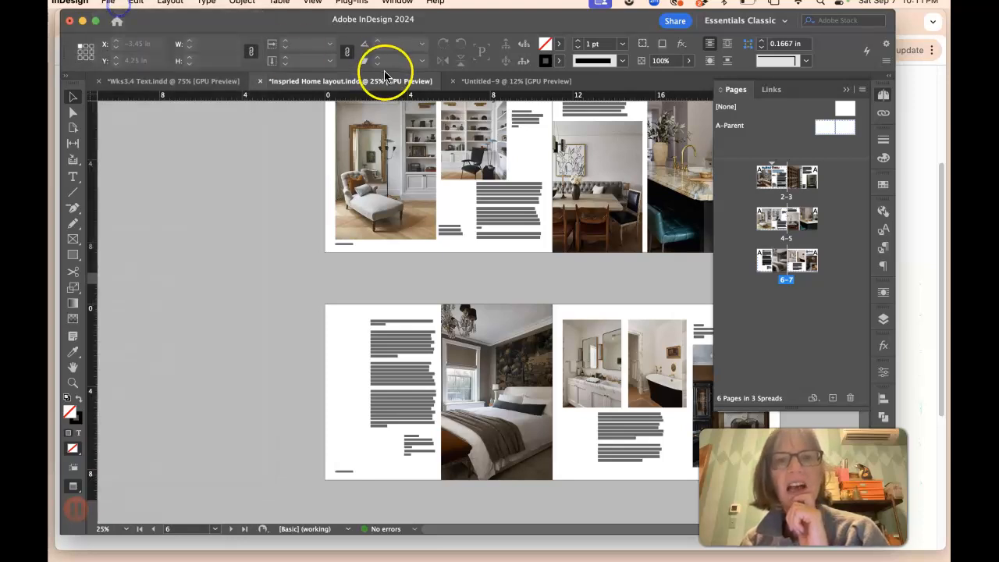
Step: Save the working document with Save As, naming it wk3.4, the student's last name, and .layout, in the Week 3-4 layout folder
left_click(469, 82)
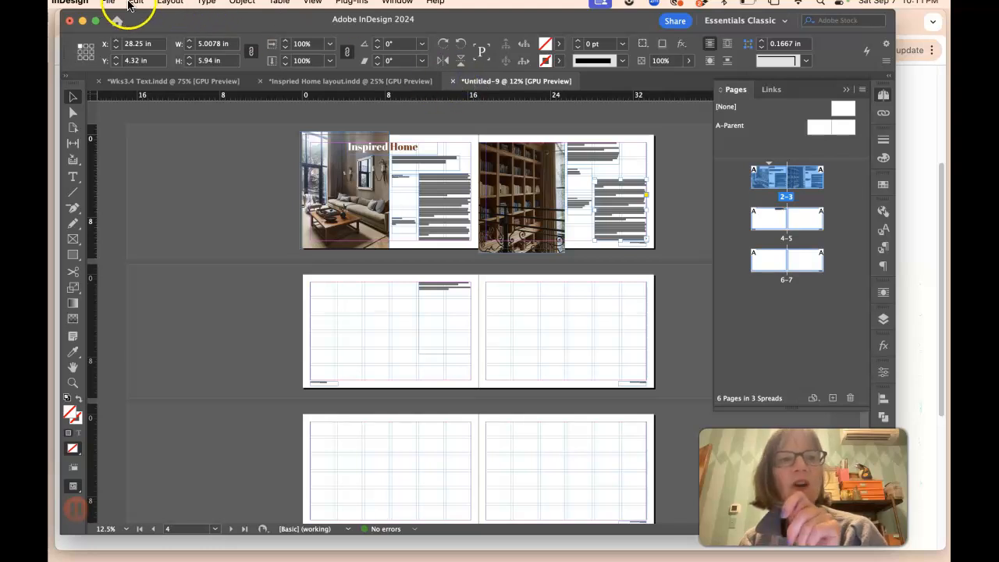
left_click(108, 6)
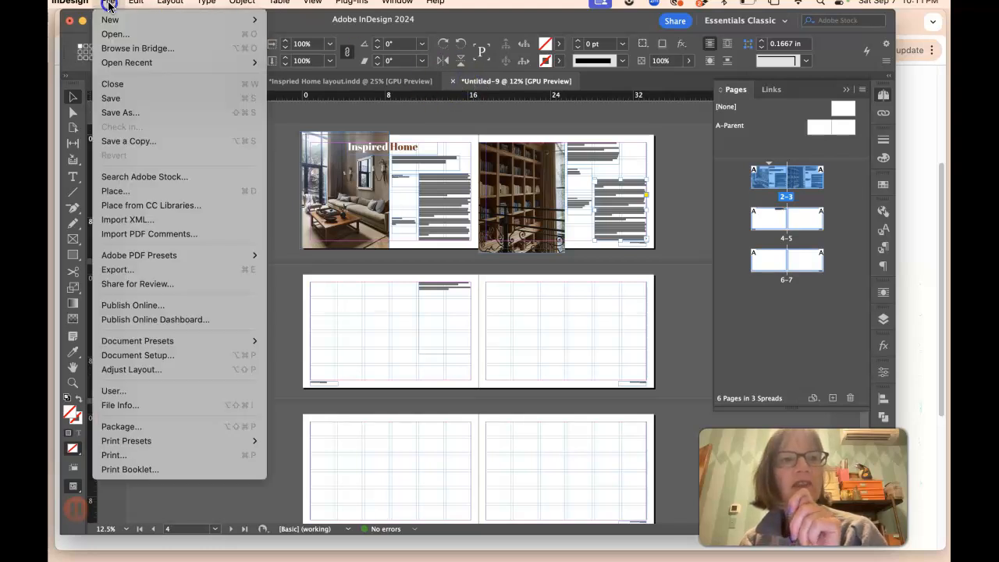
left_click(146, 119)
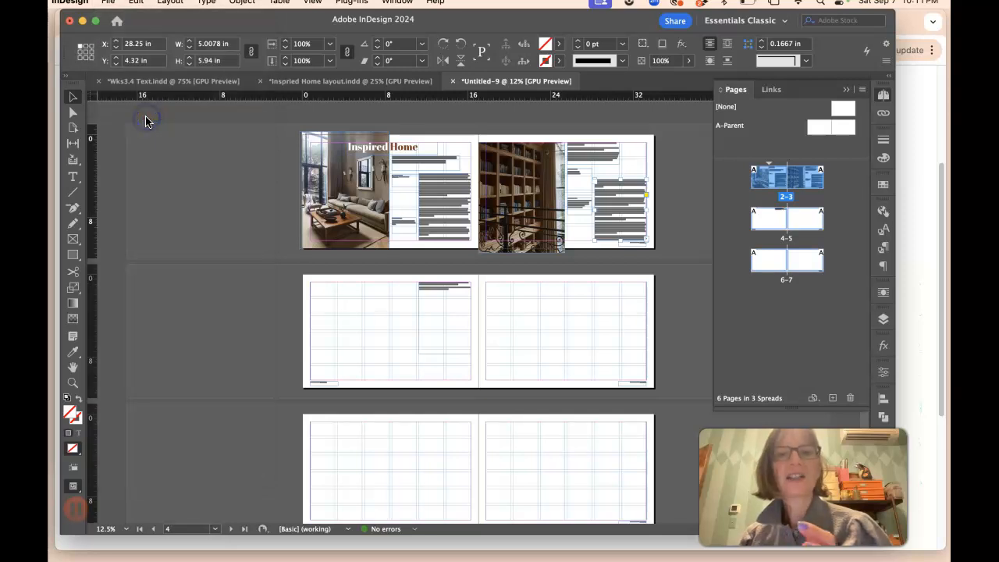
left_click_drag(523, 61, 459, 60)
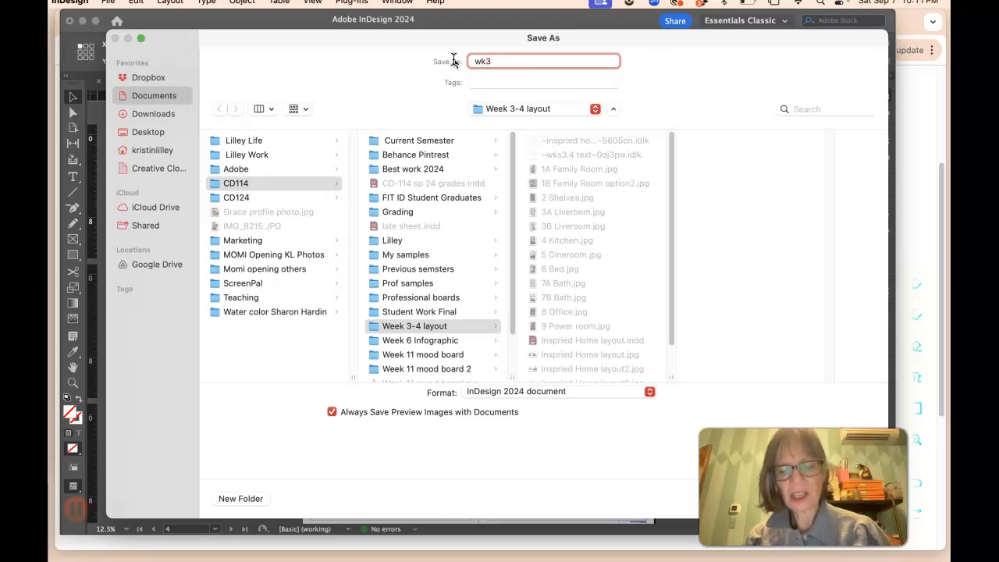
type("l")
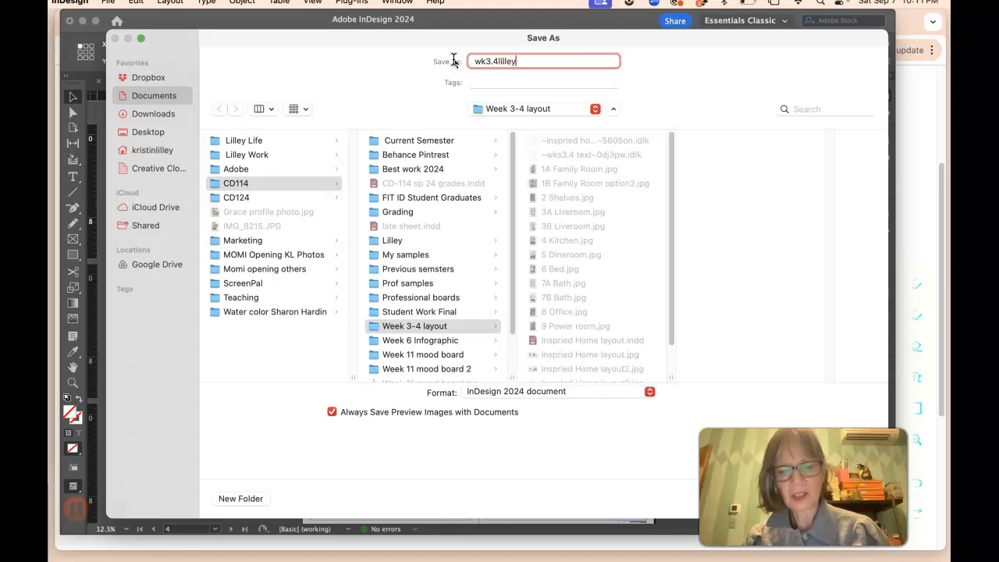
type("illey")
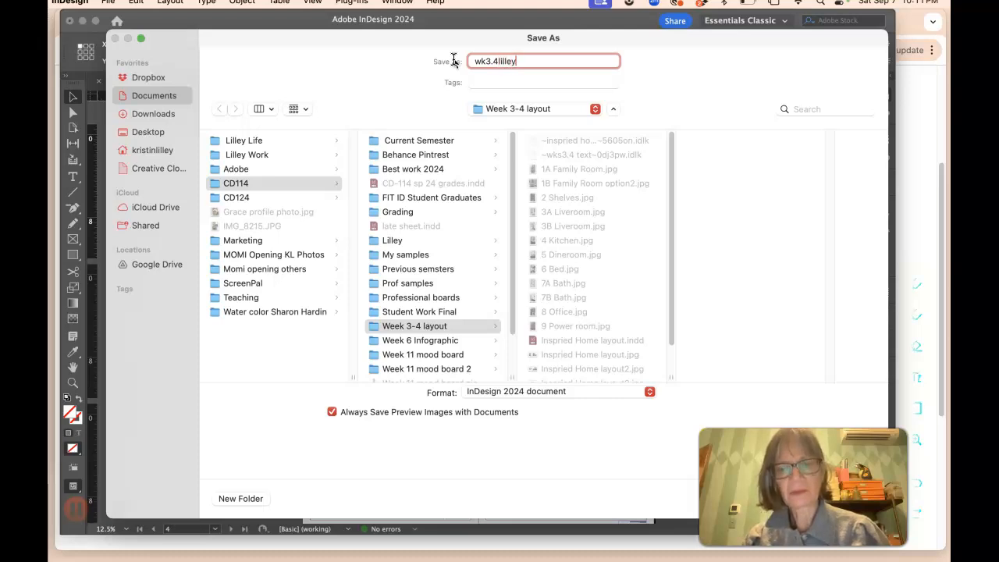
type(".")
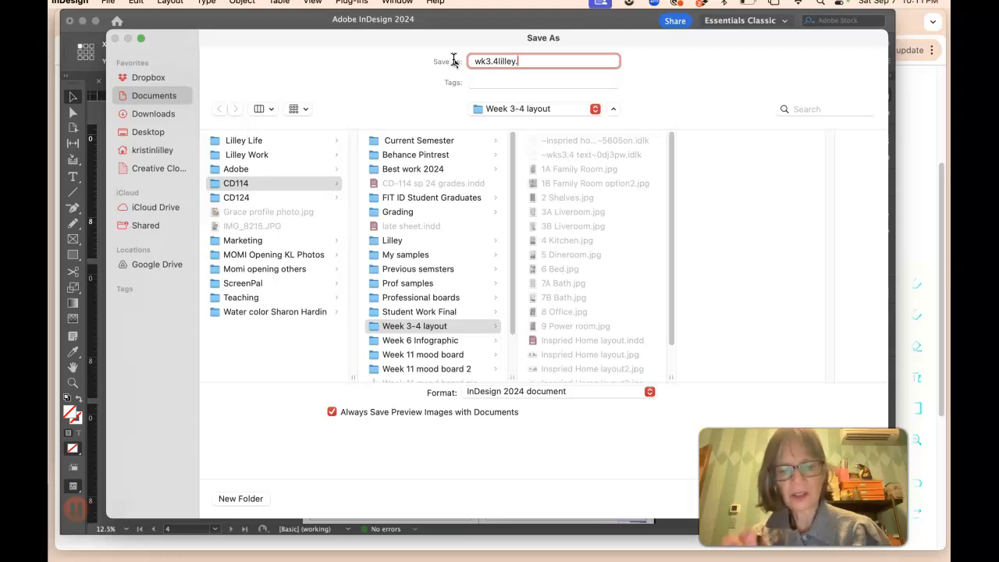
type("ayout")
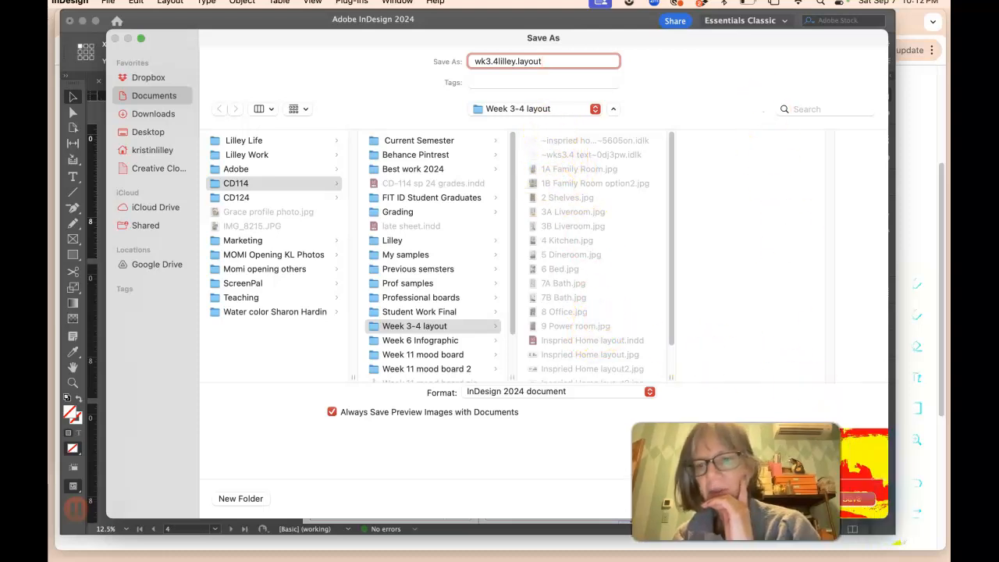
left_click(849, 498)
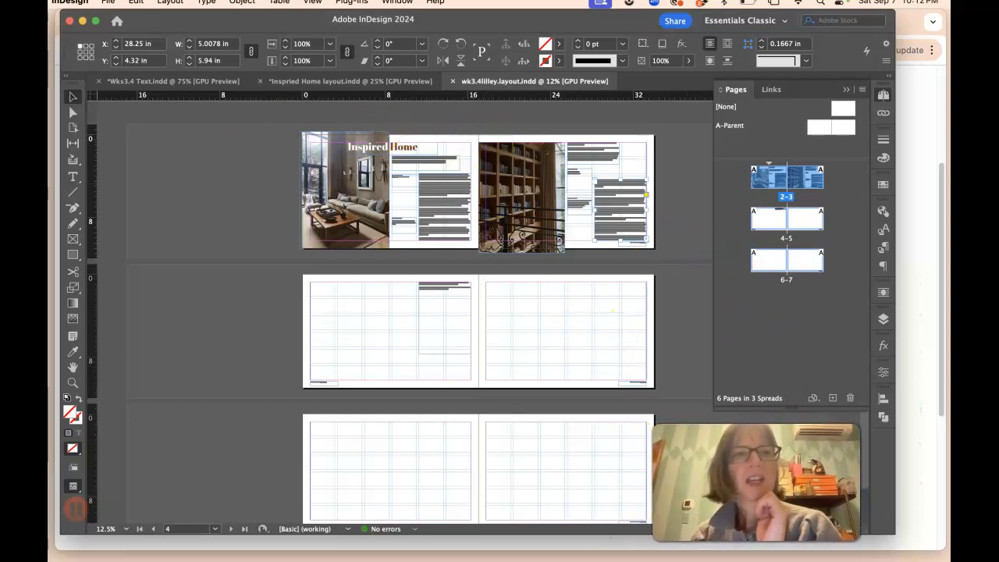
Step: Start packaging the document and choose the CD114 folder as the package destination
left_click(110, 3)
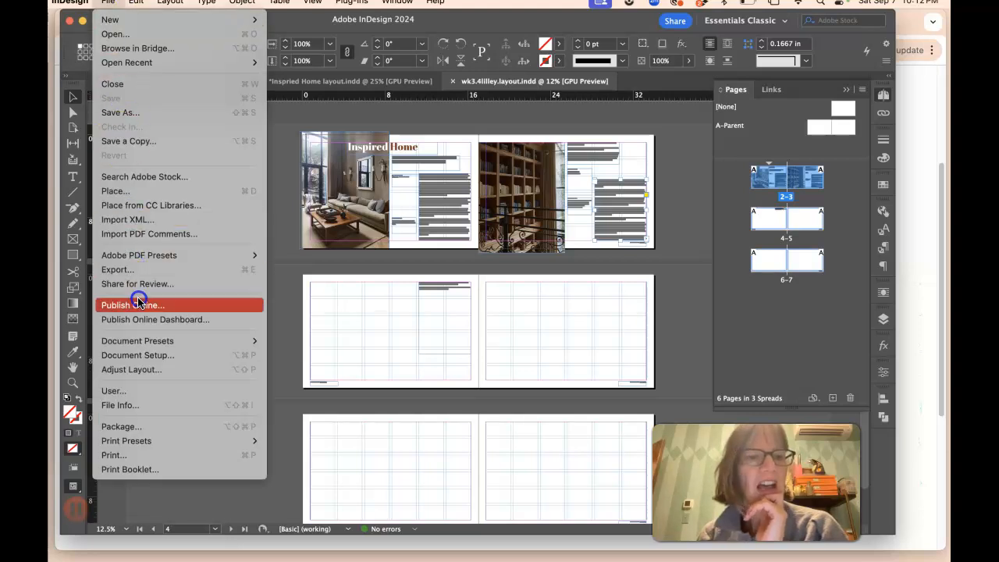
left_click(146, 428)
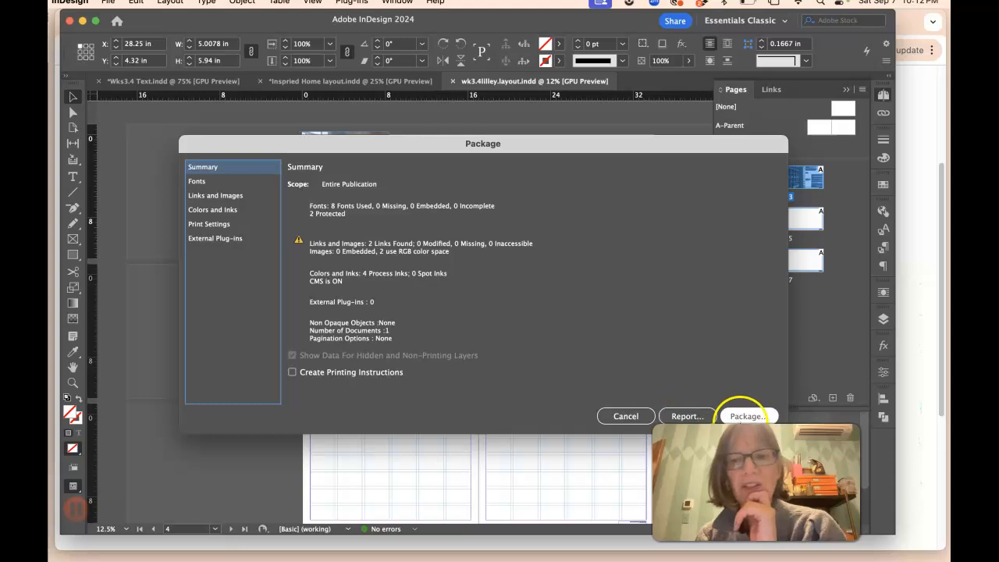
left_click(744, 416)
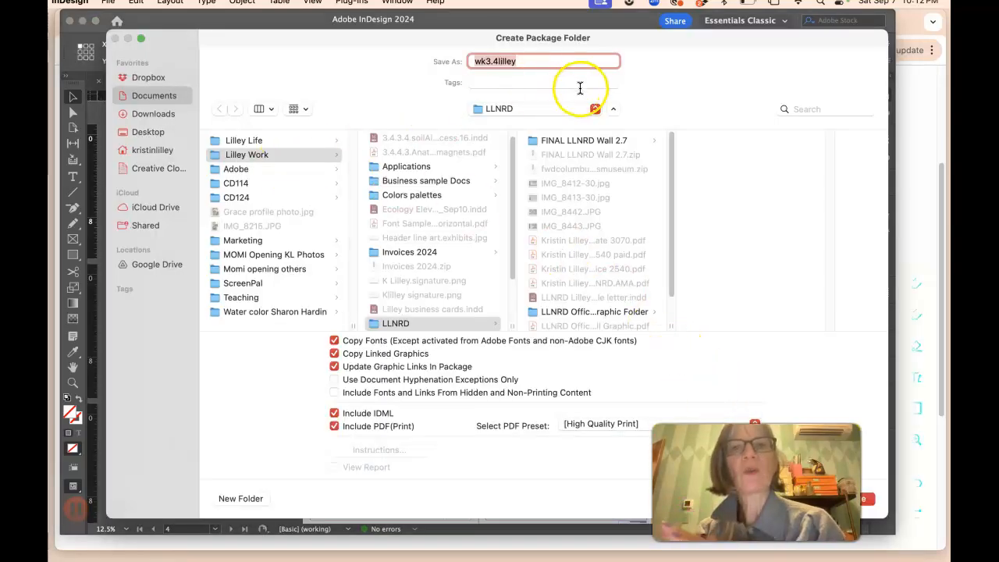
left_click(614, 110)
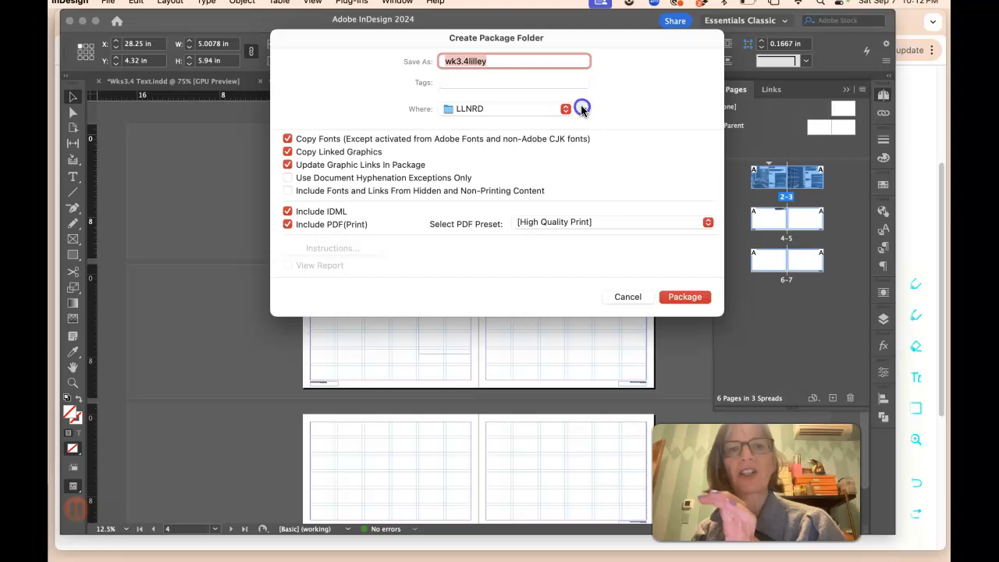
left_click(581, 108)
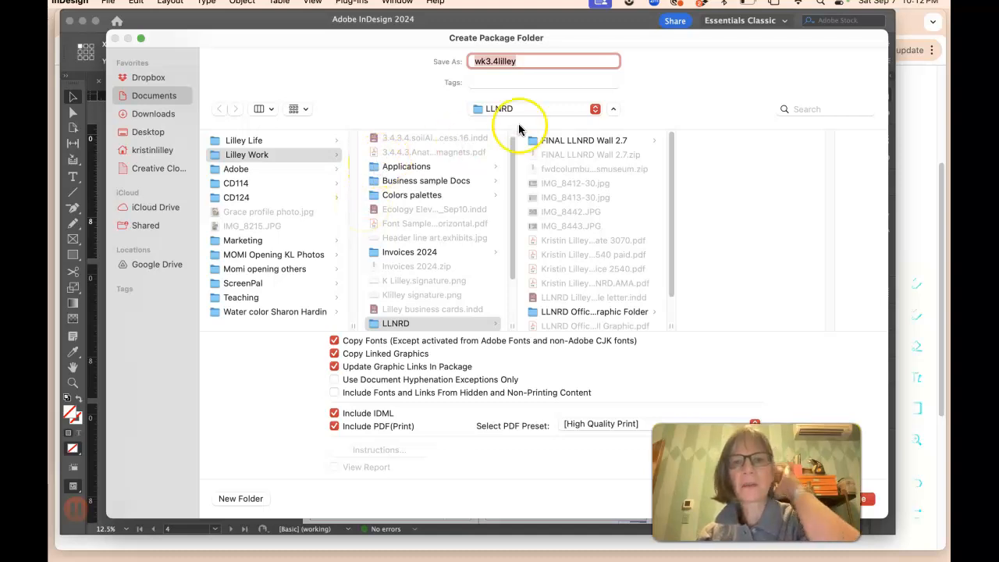
left_click(613, 108)
left_click(585, 110)
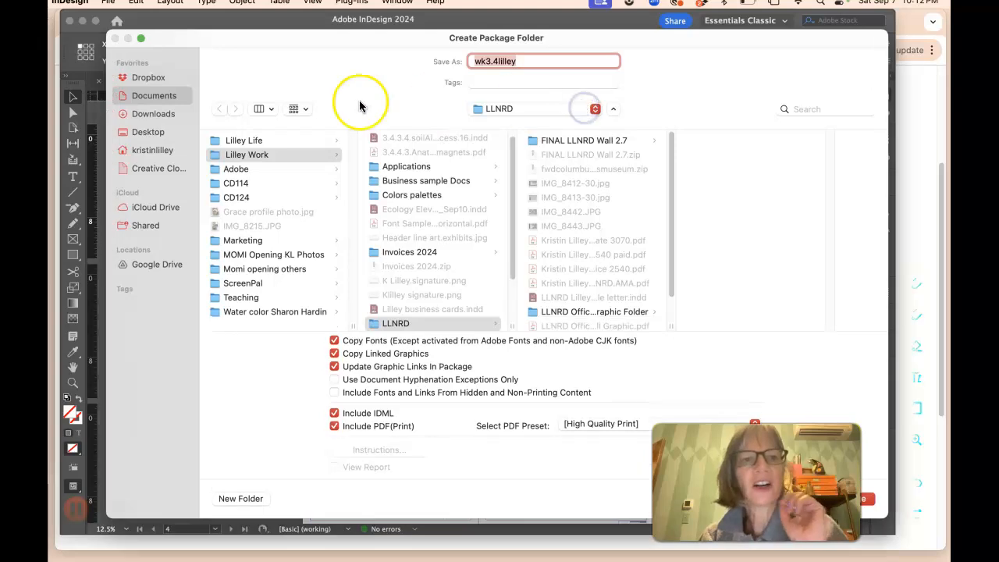
left_click(238, 184)
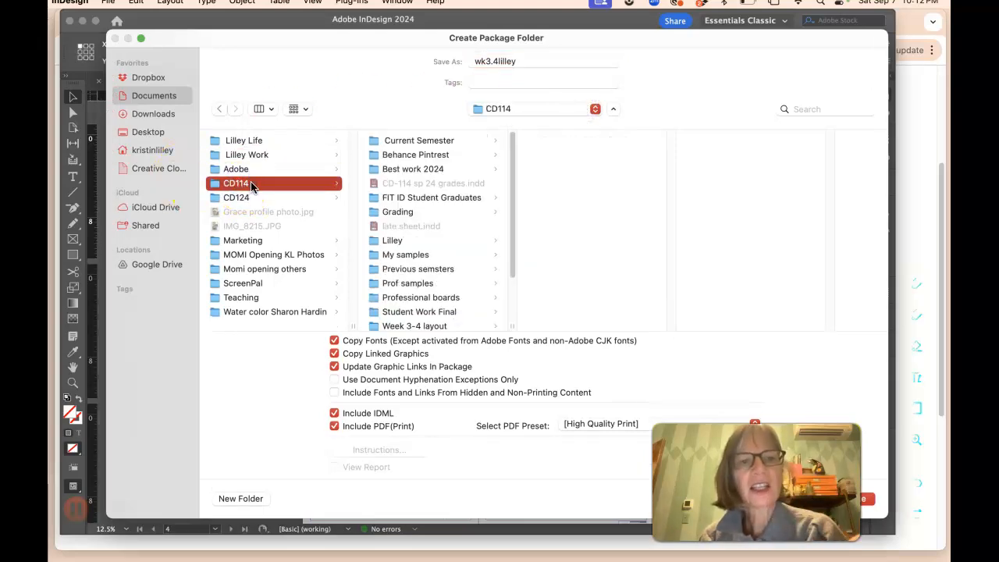
Step: Create a new folder named Week 3-4 inside CD114 and package the document with fonts, links, IDML and PDF into it
left_click_drag(508, 245, 510, 295)
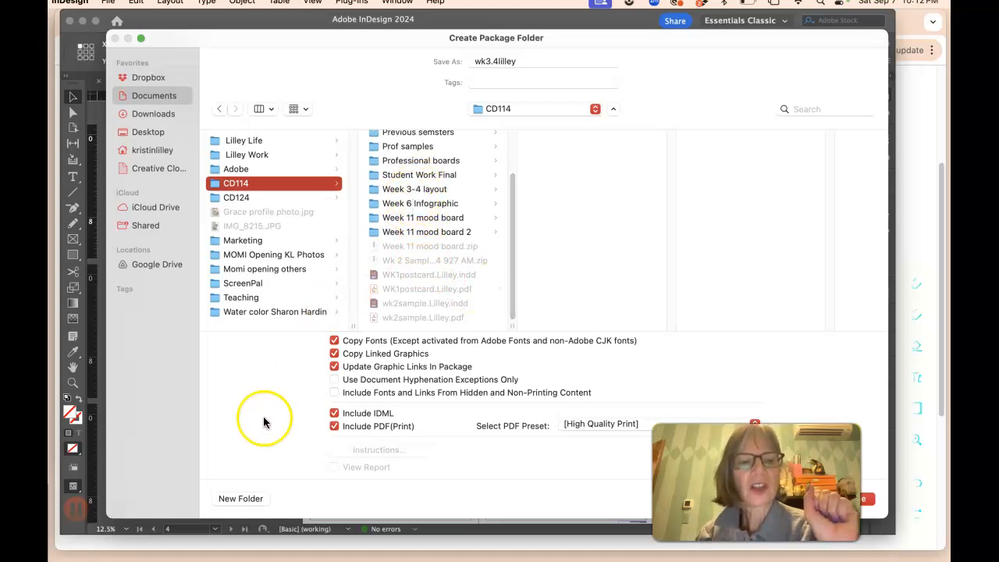
left_click(248, 498)
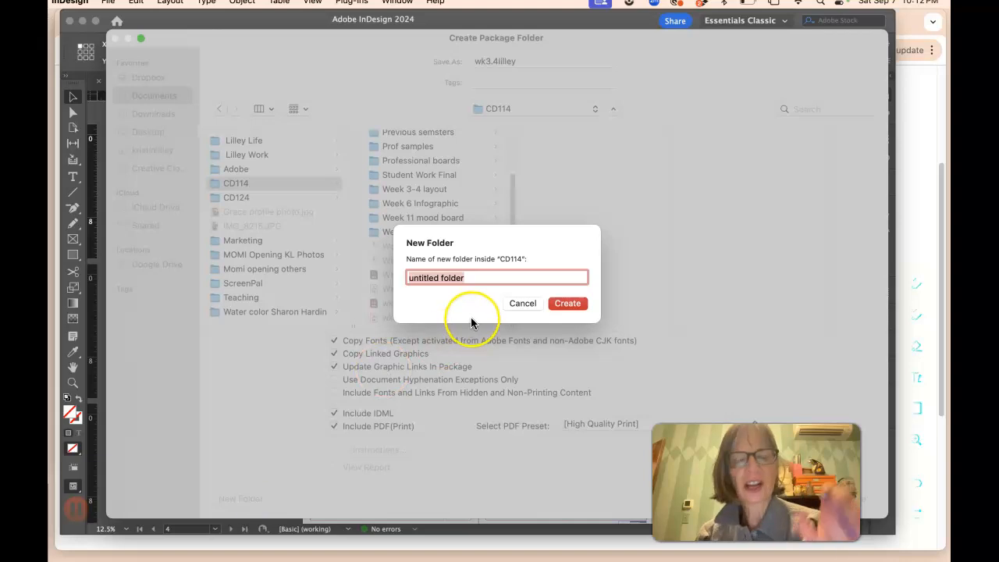
type("Week ")
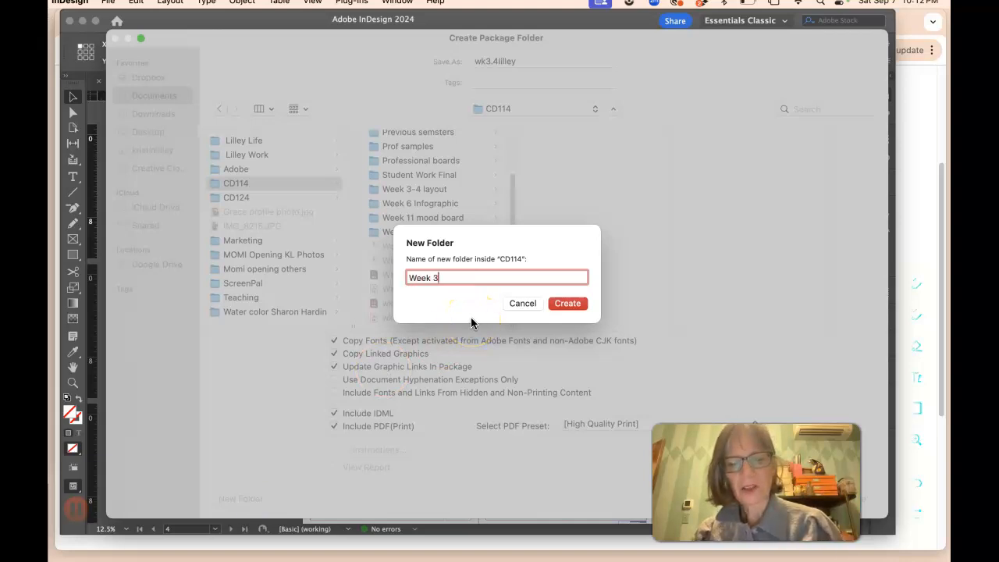
type("3-4")
left_click(567, 303)
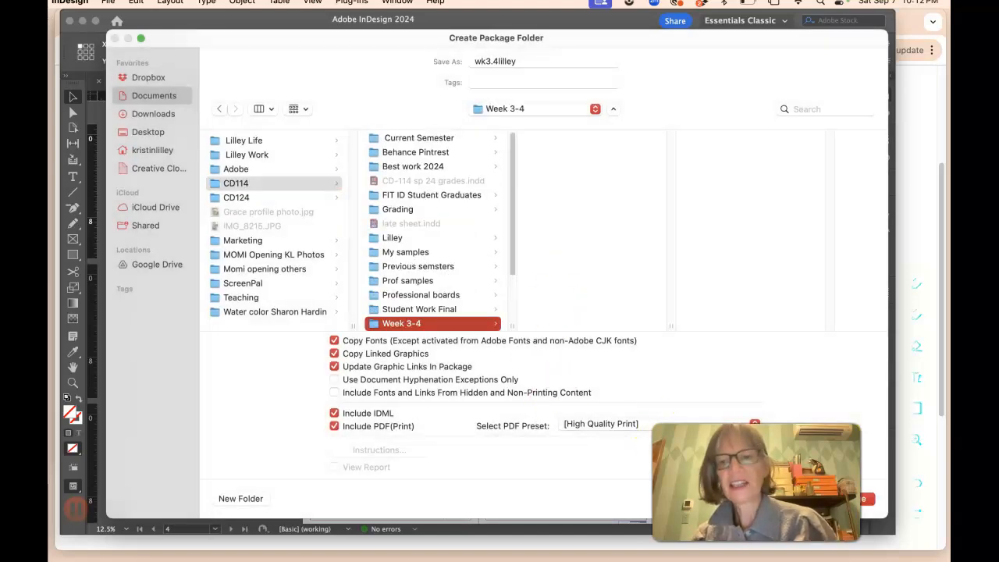
left_click(865, 500)
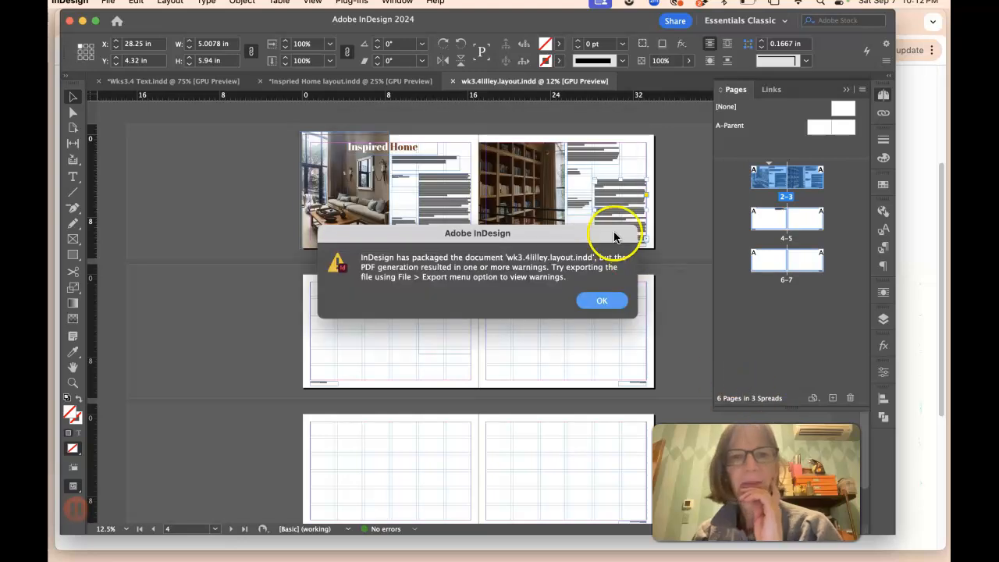
left_click(601, 302)
Step: Switch to Finder and examine the package folder inside Week 3-4, including its fonts, links and files
left_click_drag(168, 20, 190, 295)
left_click_drag(112, 17, 117, 199)
left_click(304, 34)
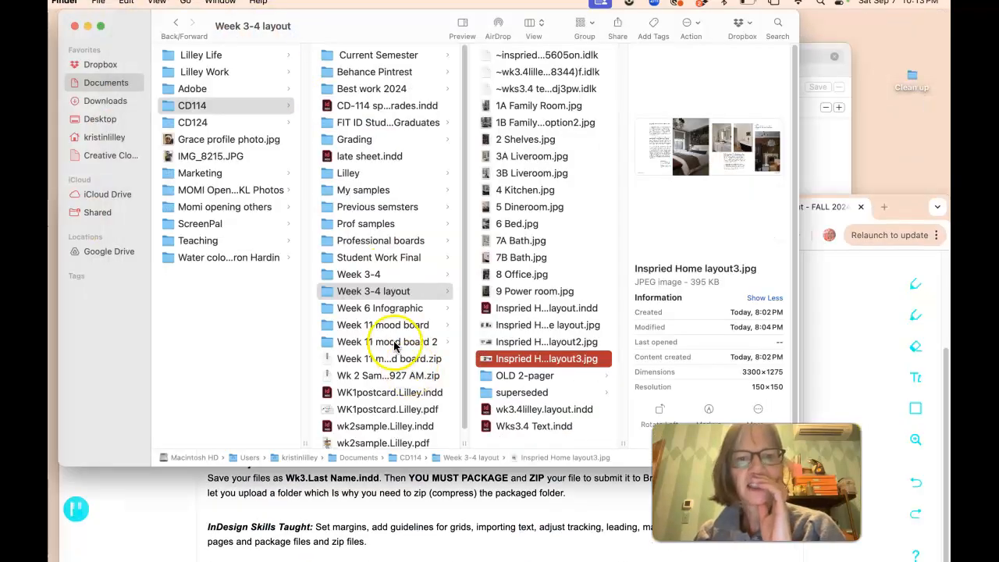
left_click(373, 274)
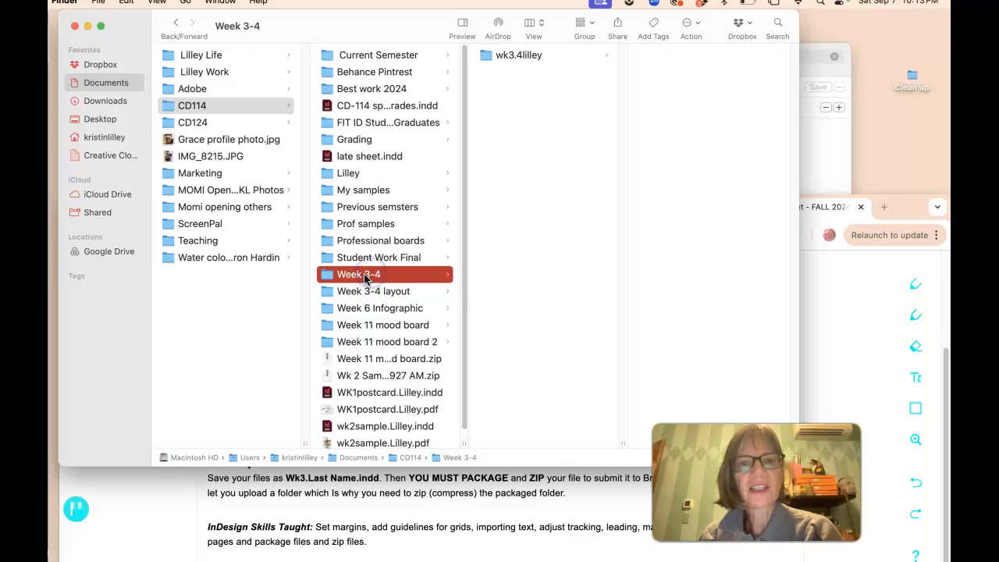
left_click(528, 56)
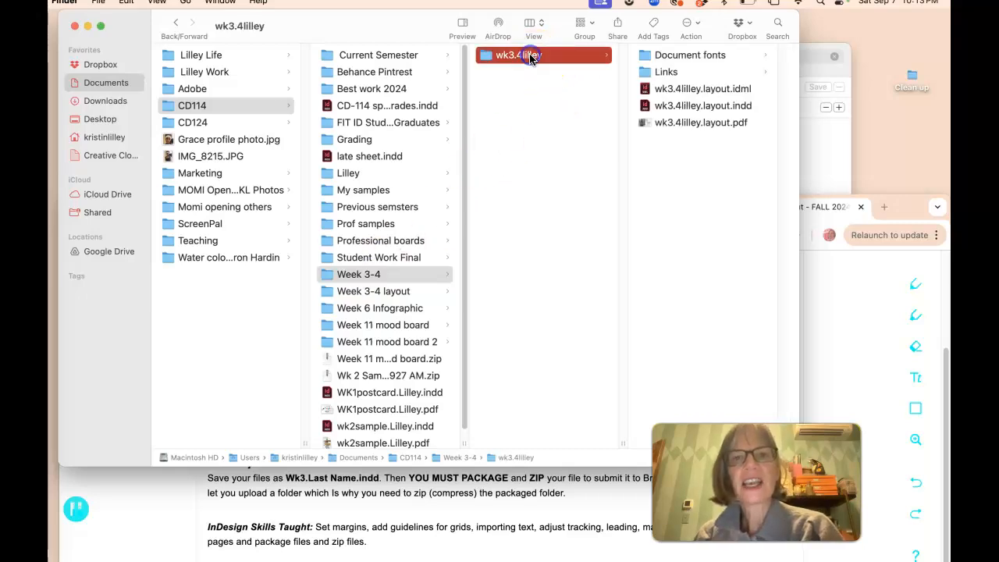
left_click(657, 56)
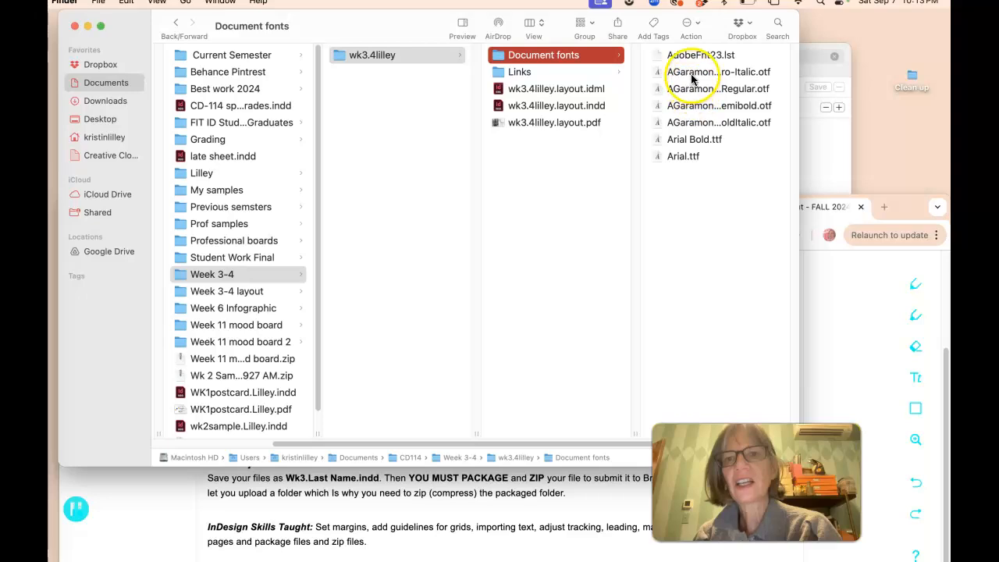
left_click(506, 71)
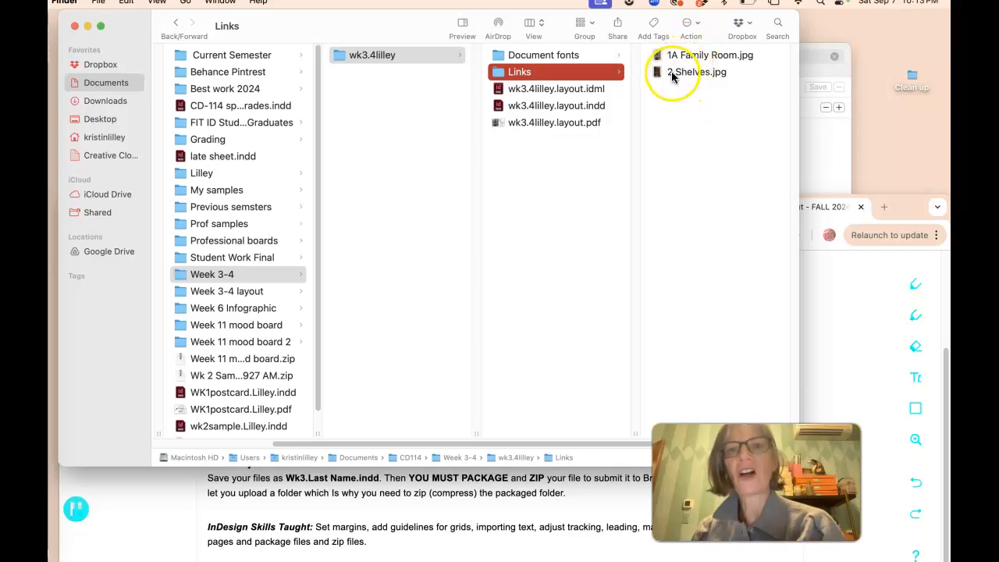
left_click(554, 92)
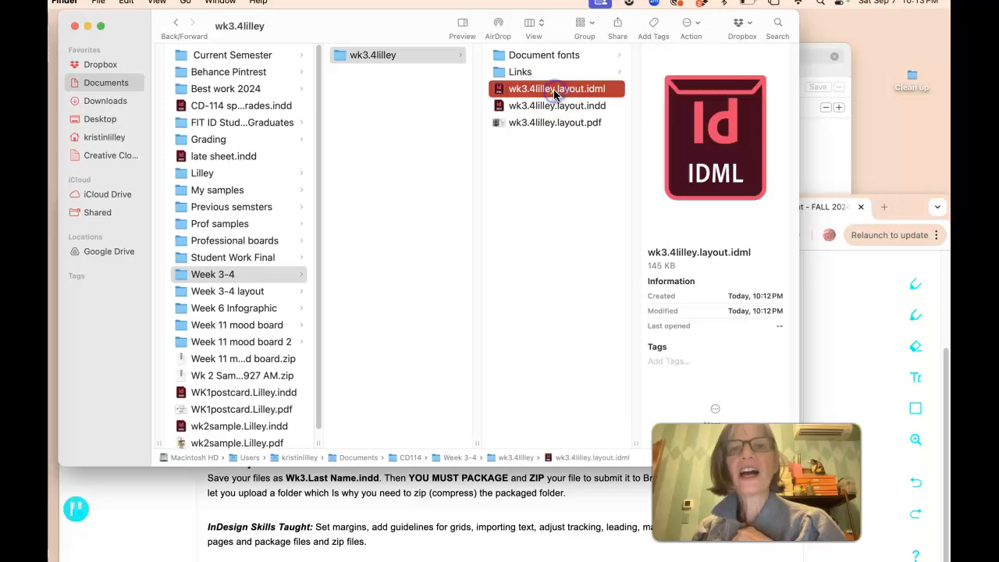
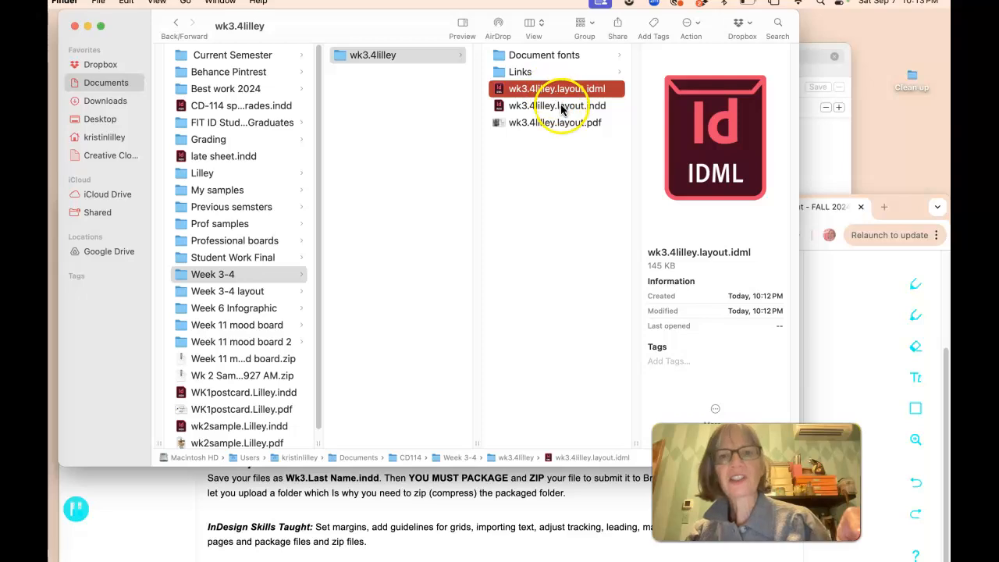
Step: Examine the packaged IDML, InDesign and PDF files inside the wk3.4lilley package folder
left_click(559, 107)
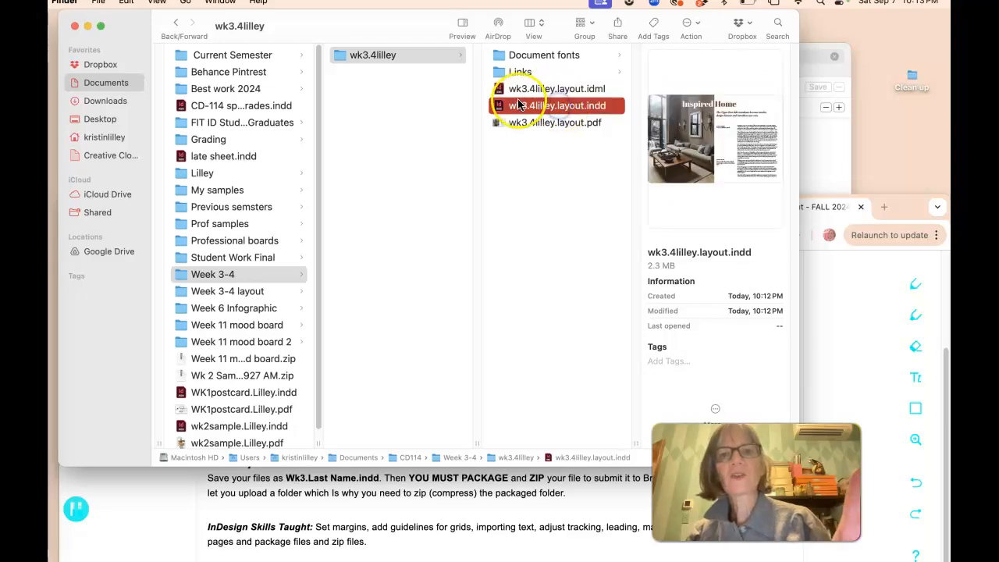
left_click(563, 125)
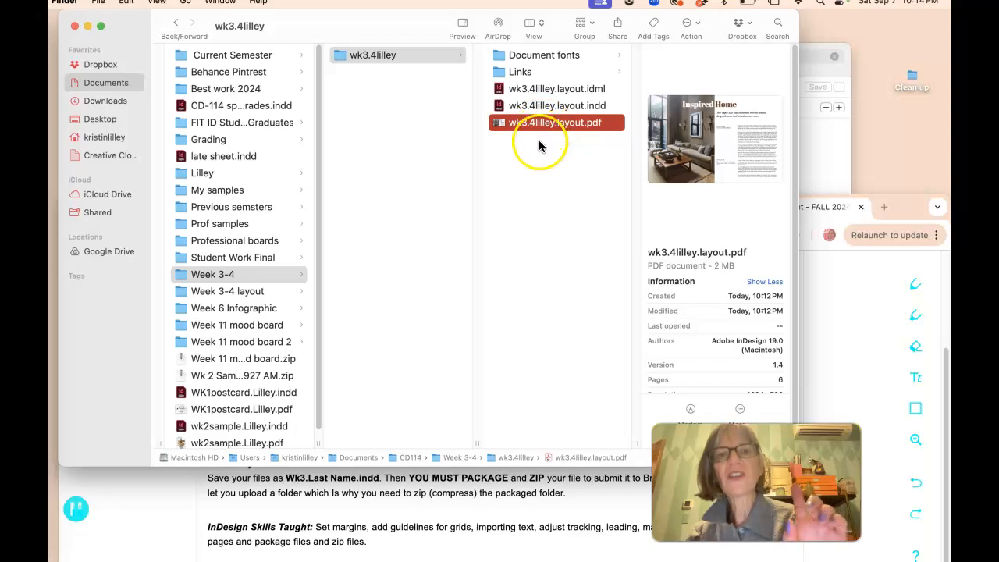
left_click(542, 140)
left_click(542, 125)
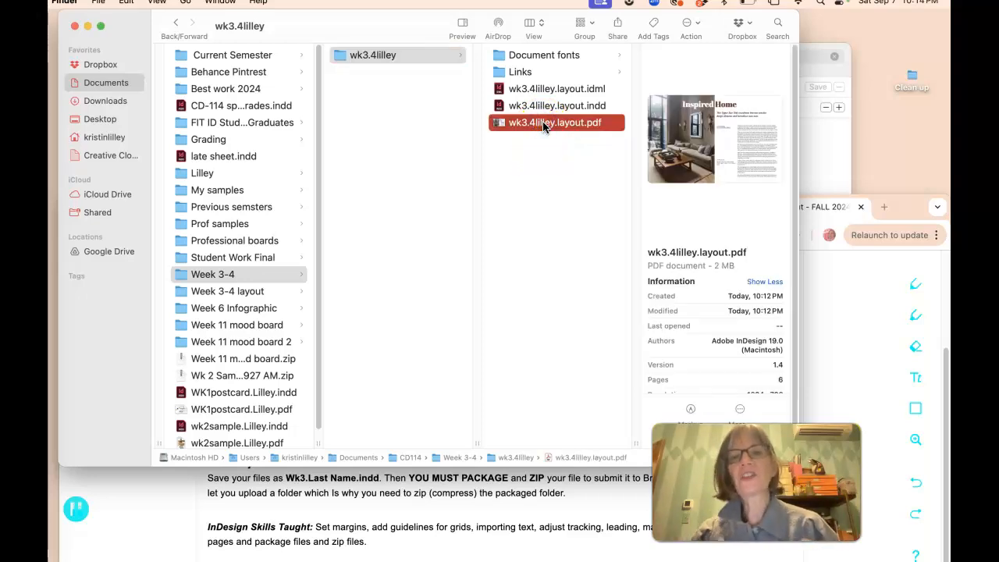
scroll(544, 127, "left", 2)
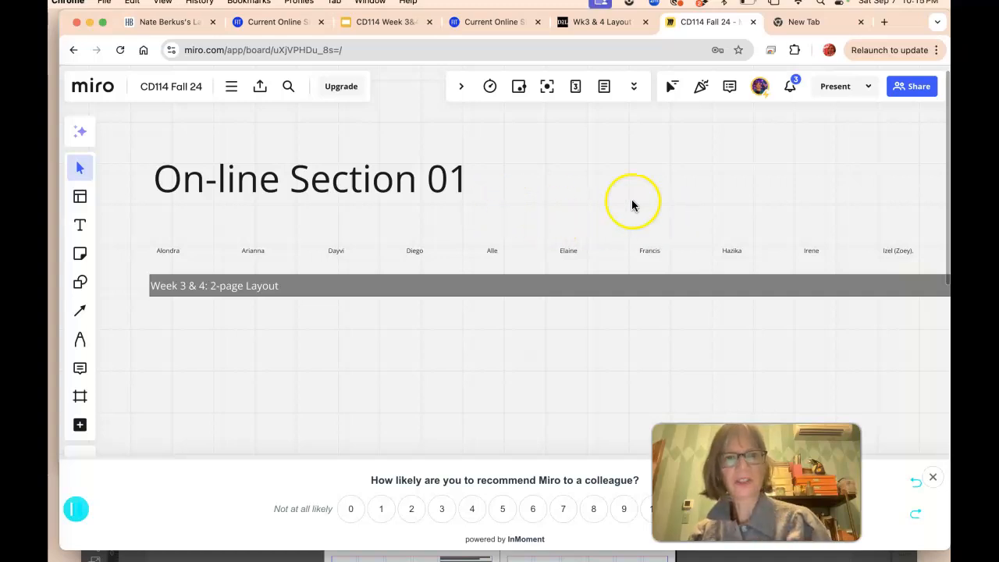
left_click_drag(731, 201, 435, 201)
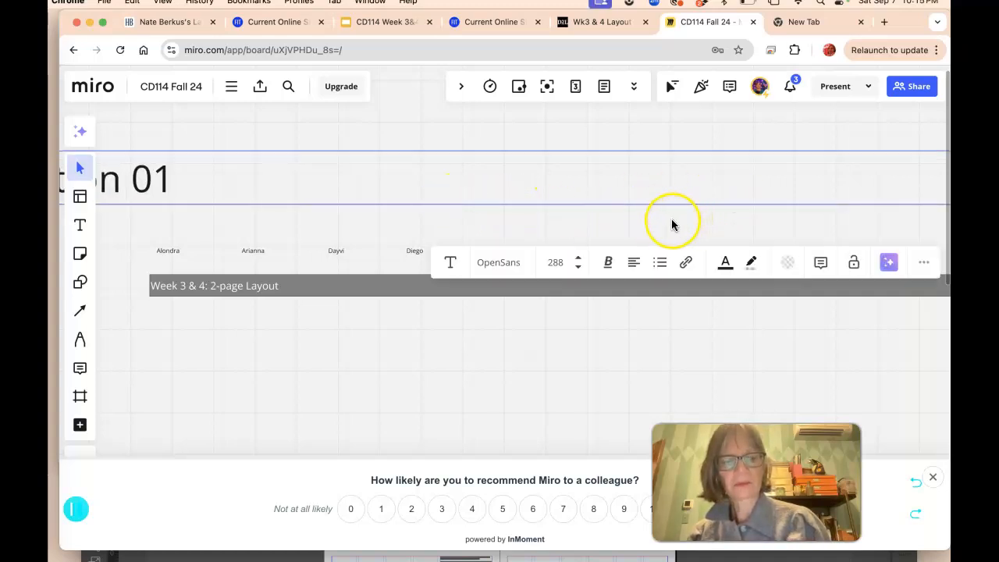
key("super+z")
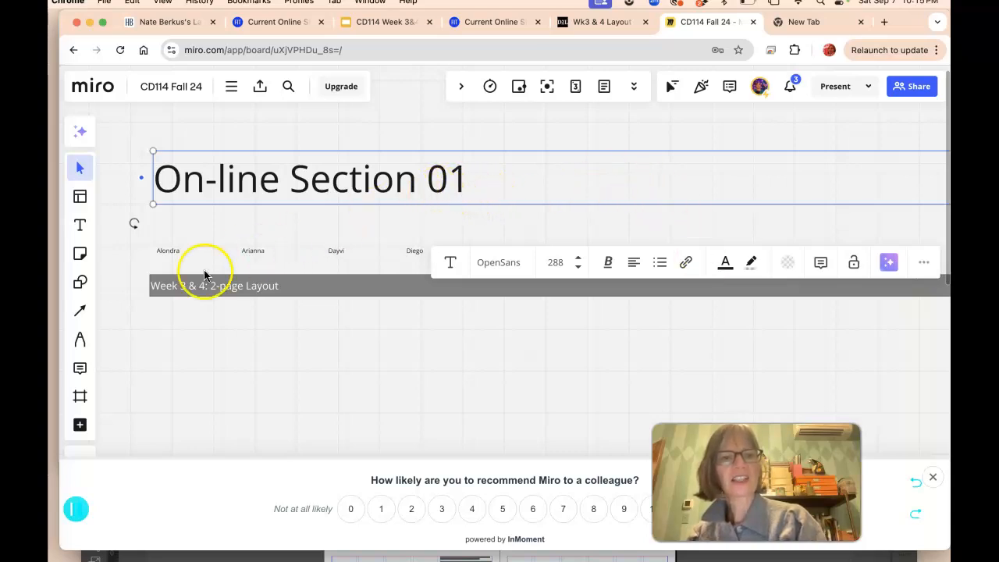
left_click(203, 327)
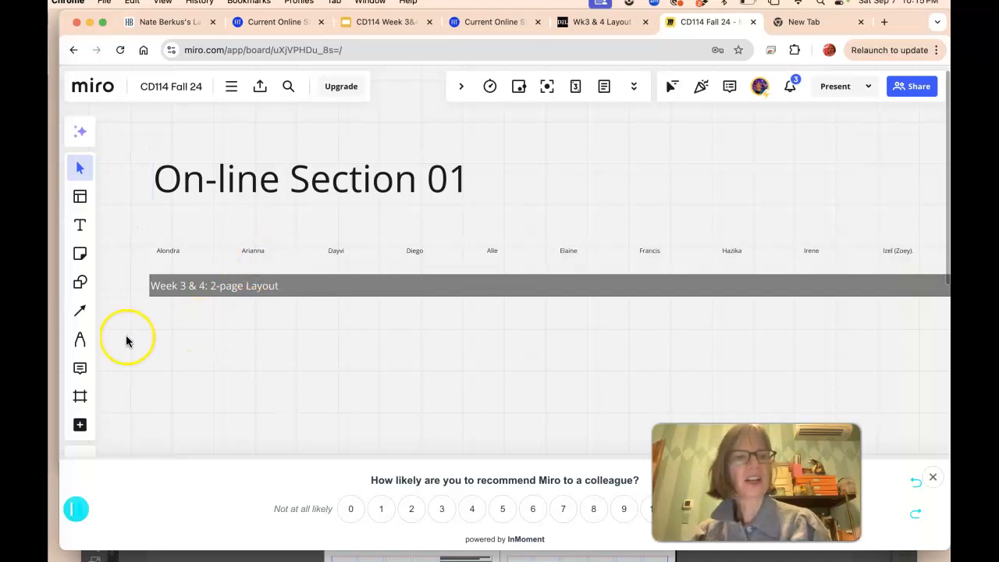
left_click(76, 168)
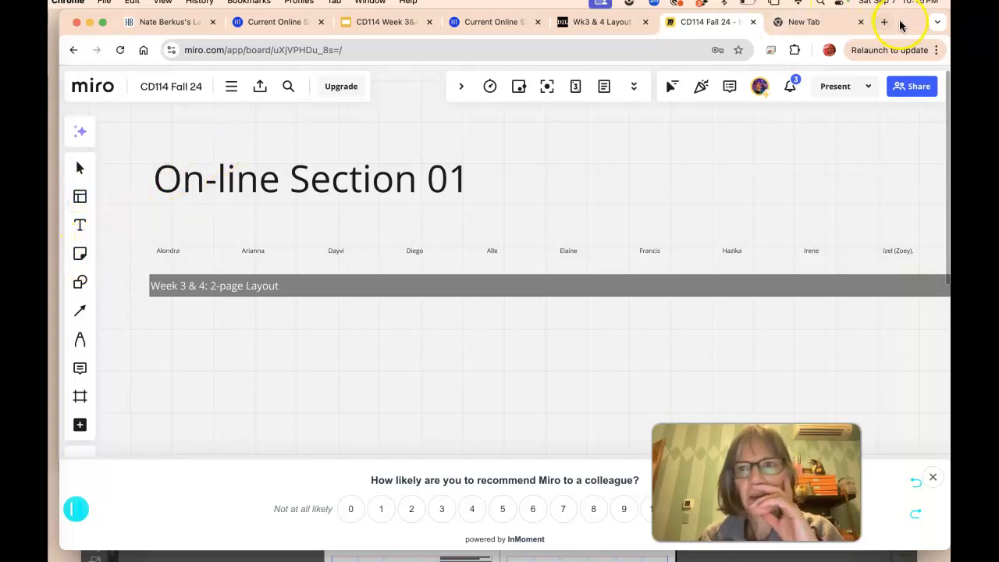
Step: Upload wk3.4lilley.layout.pdf from Finder onto the Miro board and place it below the Week 3 & 4: 2-page Layout heading
left_click_drag(872, 16, 876, 138)
left_click(583, 92)
left_click_drag(537, 123, 430, 513)
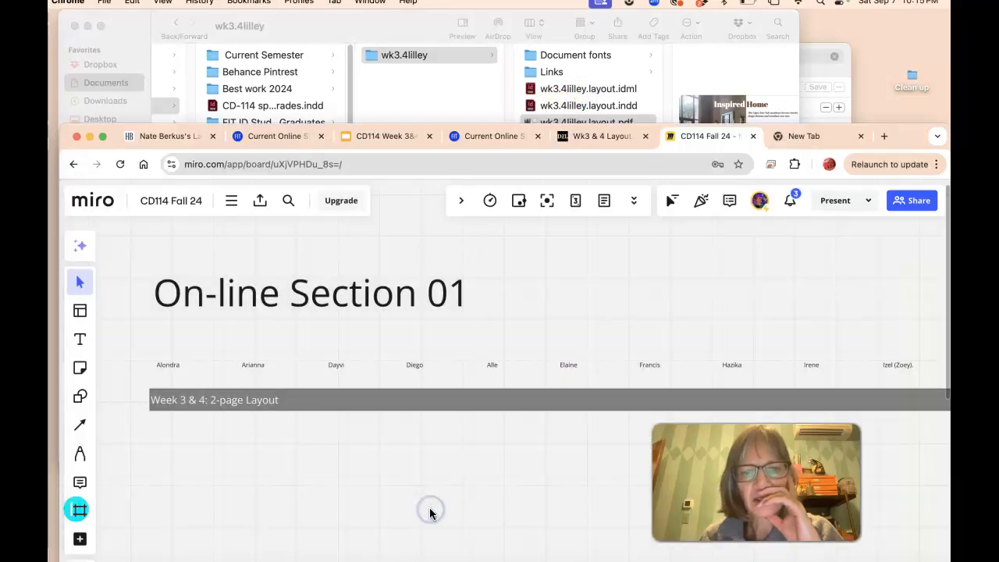
left_click_drag(903, 137, 906, 22)
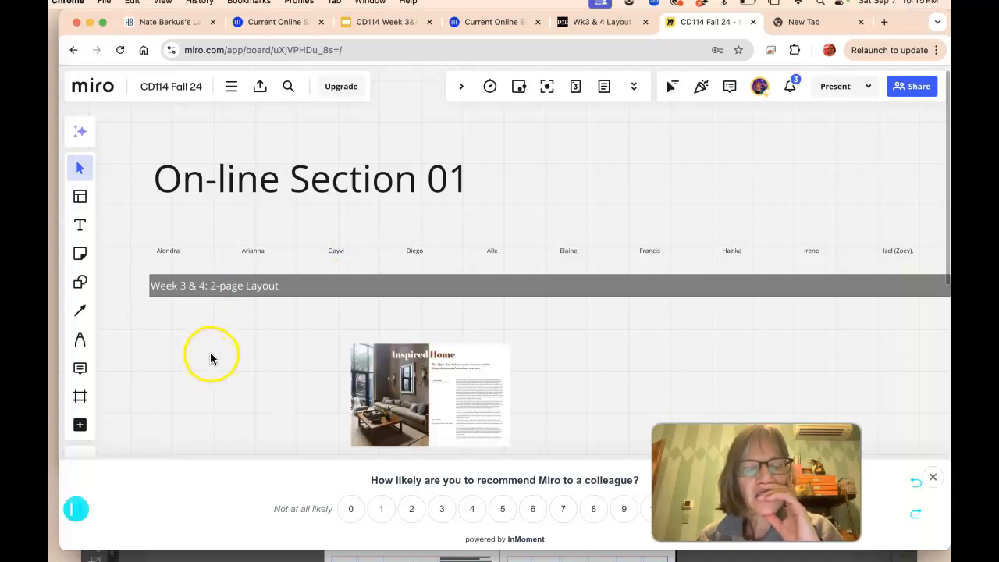
left_click_drag(377, 370, 176, 339)
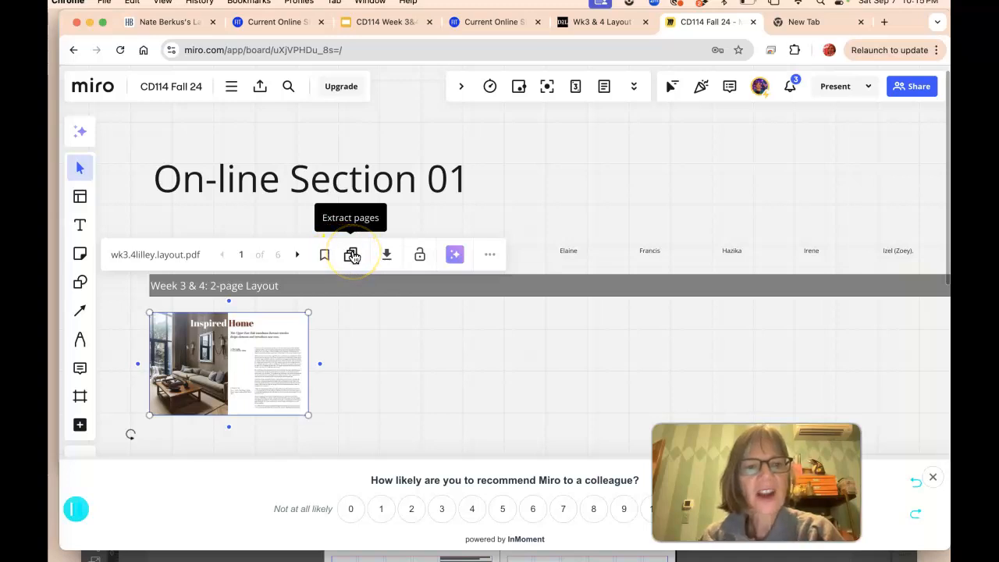
Step: Try to extract the pages of the placed PDF on the board
left_click(351, 256)
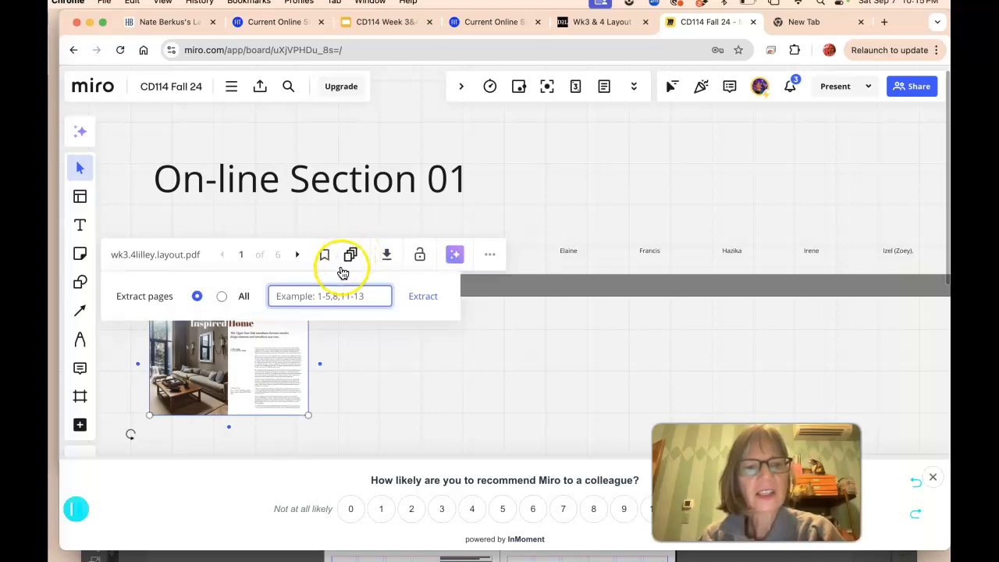
left_click(420, 296)
scroll(235, 365, "down", 5)
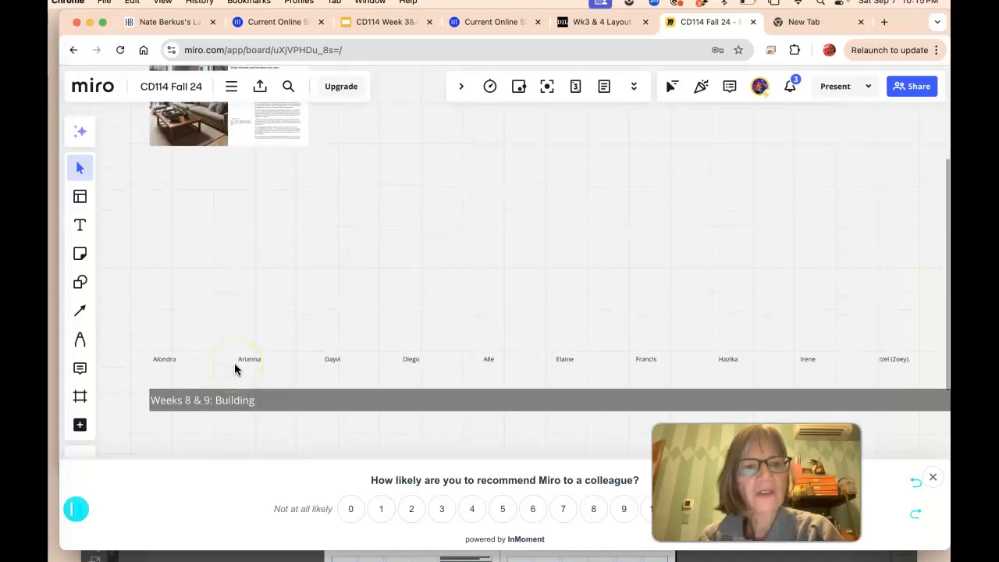
scroll(235, 365, "up", 2)
left_click(250, 232)
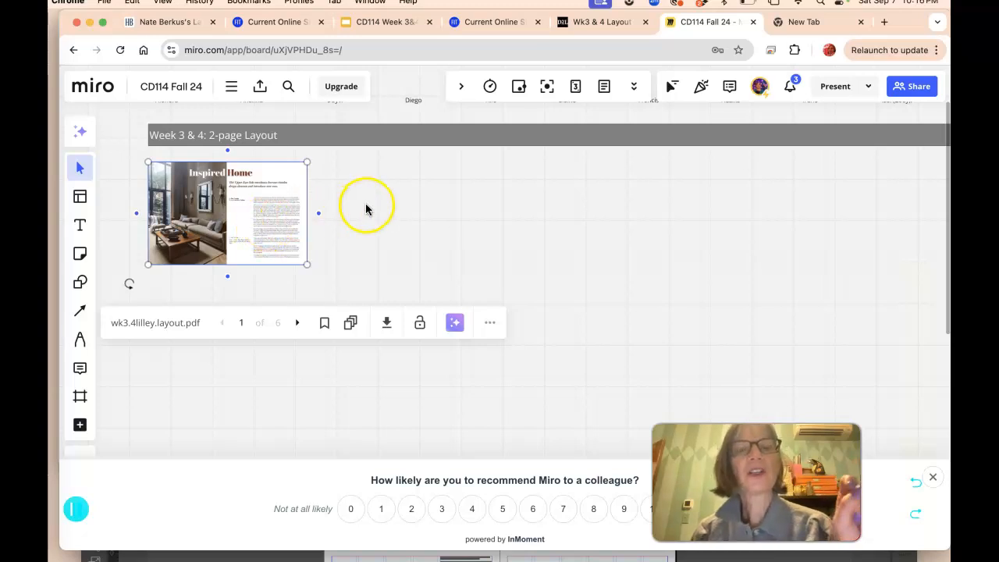
Step: Open the Week 3-4 layout folder in Finder to review its files
left_click_drag(888, 22, 887, 150)
left_click(408, 86)
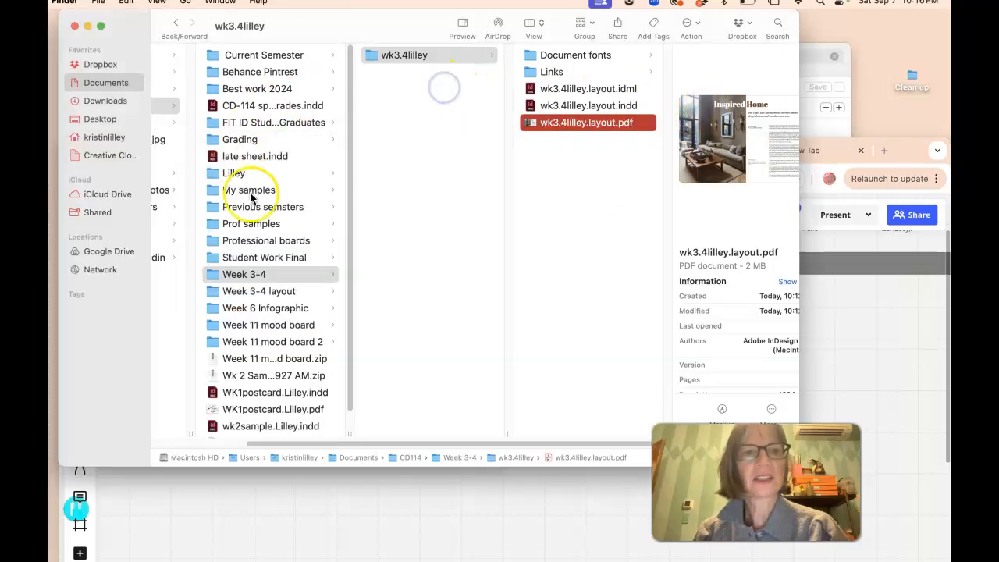
left_click(269, 290)
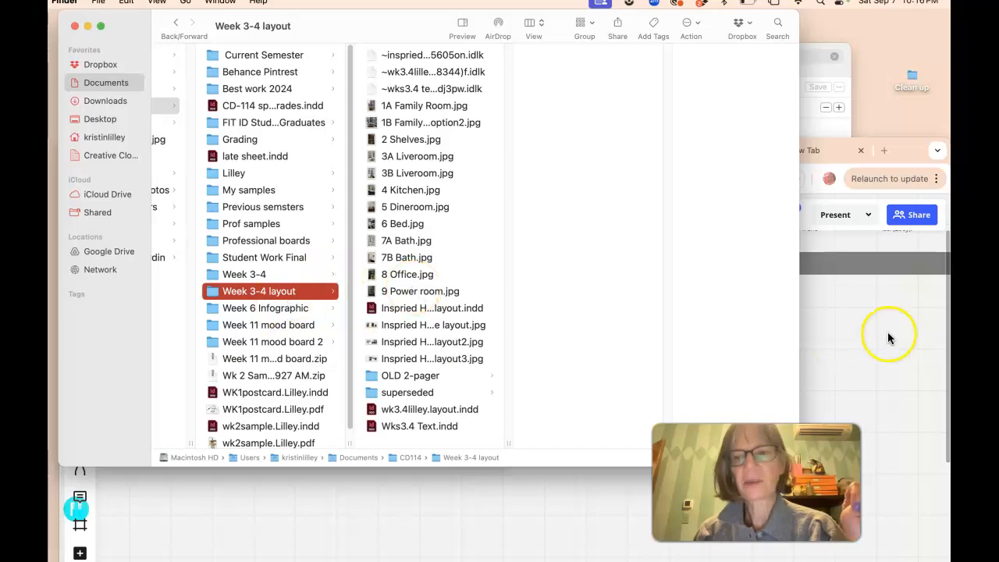
left_click(832, 319)
left_click_drag(901, 147, 861, 174)
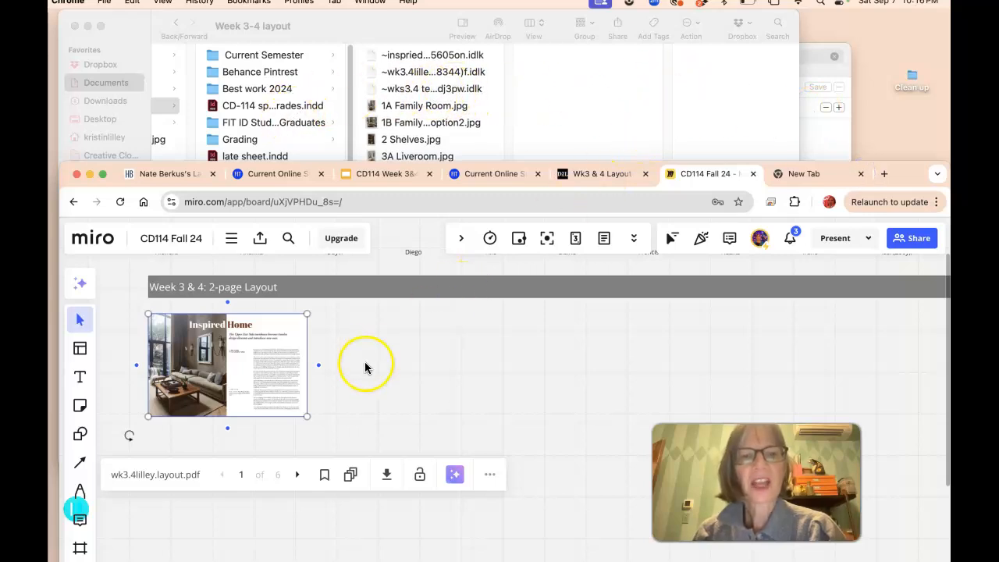
Step: Shrink the placed PDF to a small thumbnail under the Week 3 & 4 heading
left_click(352, 474)
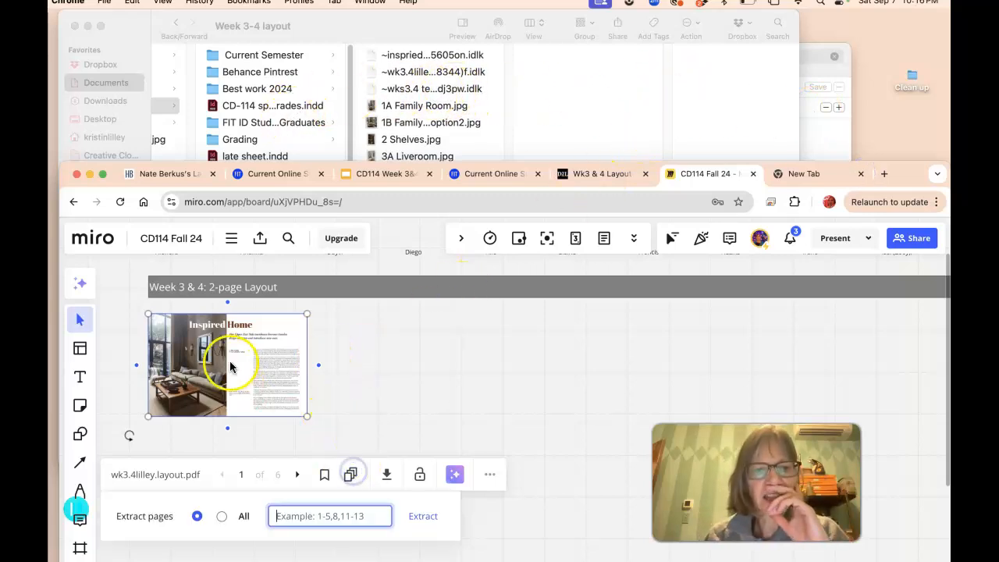
scroll(226, 374, "down", 5)
scroll(234, 359, "up", 7)
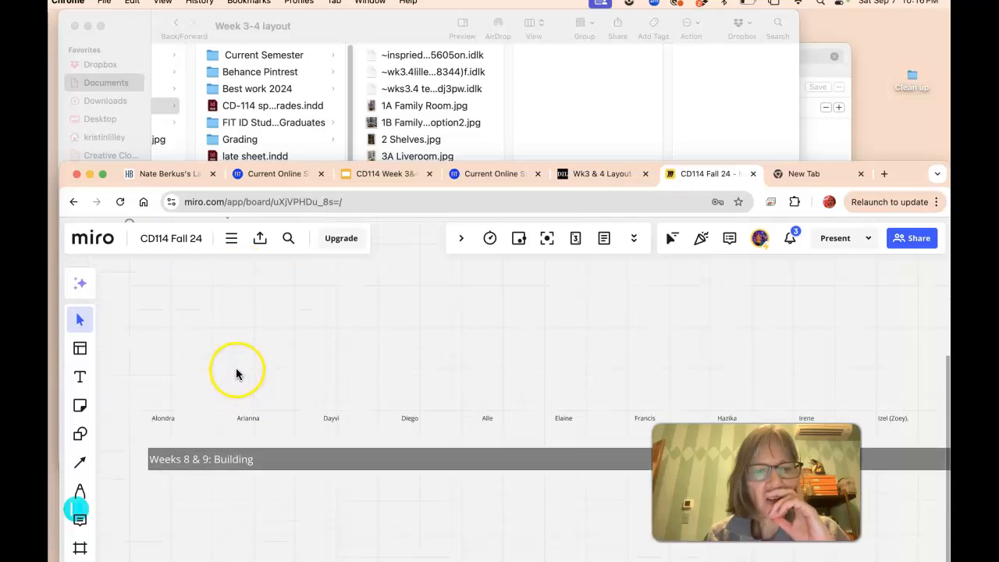
scroll(241, 342, "up", 2)
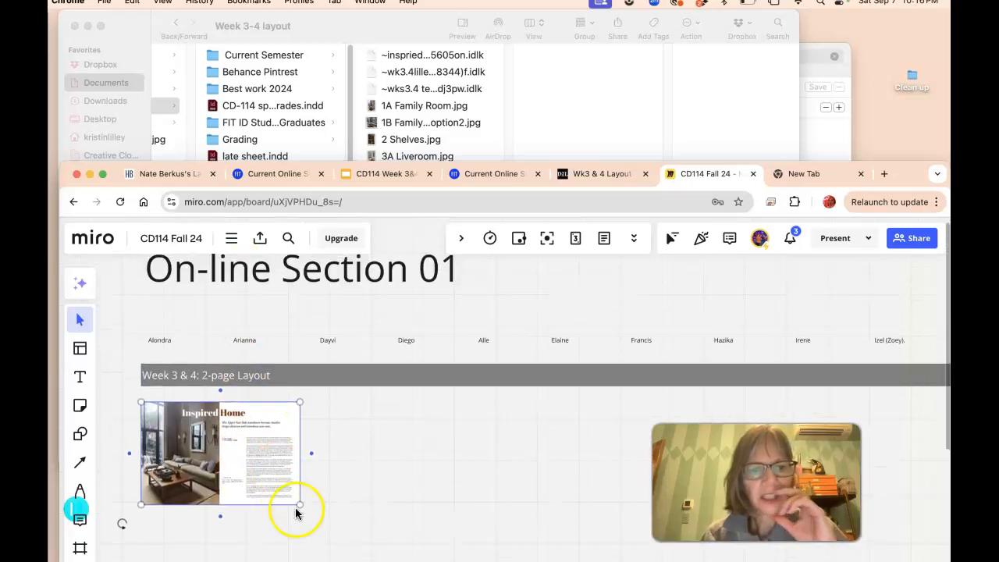
left_click_drag(302, 506, 173, 464)
scroll(191, 437, "down", 2)
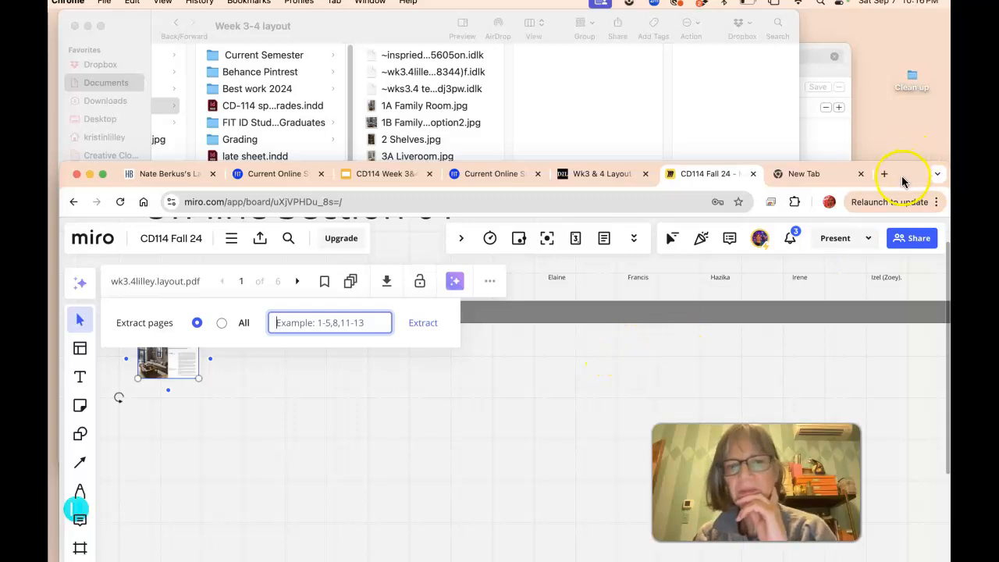
Step: Open the board's Comments panel
left_click_drag(901, 181, 914, 62)
left_click(507, 239)
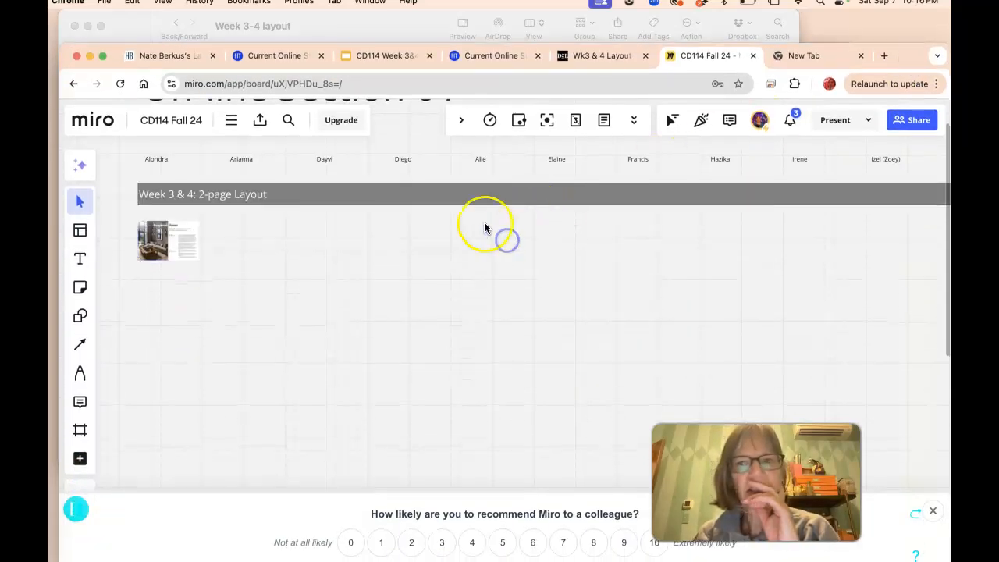
left_click(729, 123)
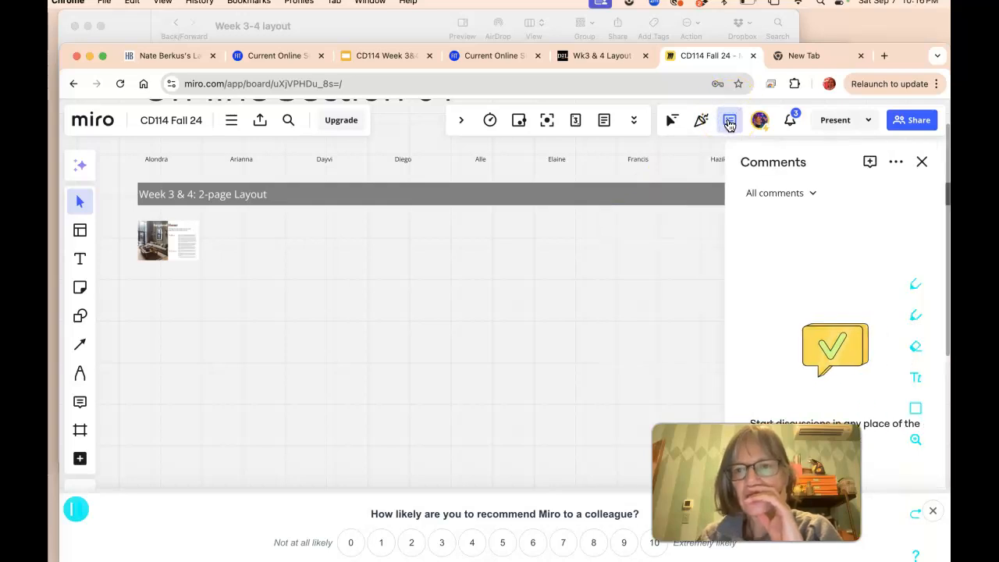
Step: Move the browser aside and switch back to the wk3.4lilley.layout document in InDesign
left_click_drag(917, 55, 862, 50)
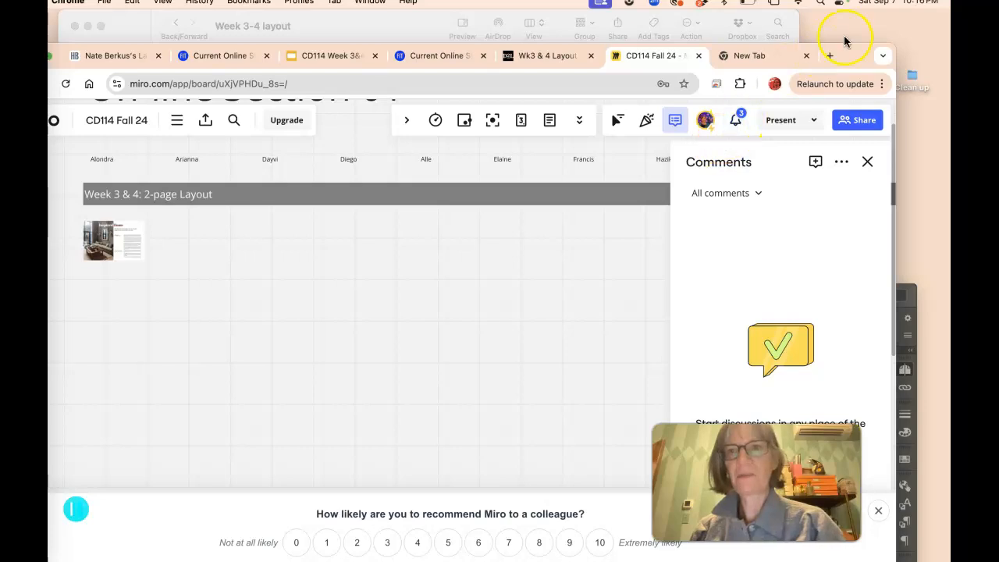
left_click_drag(847, 54, 867, 22)
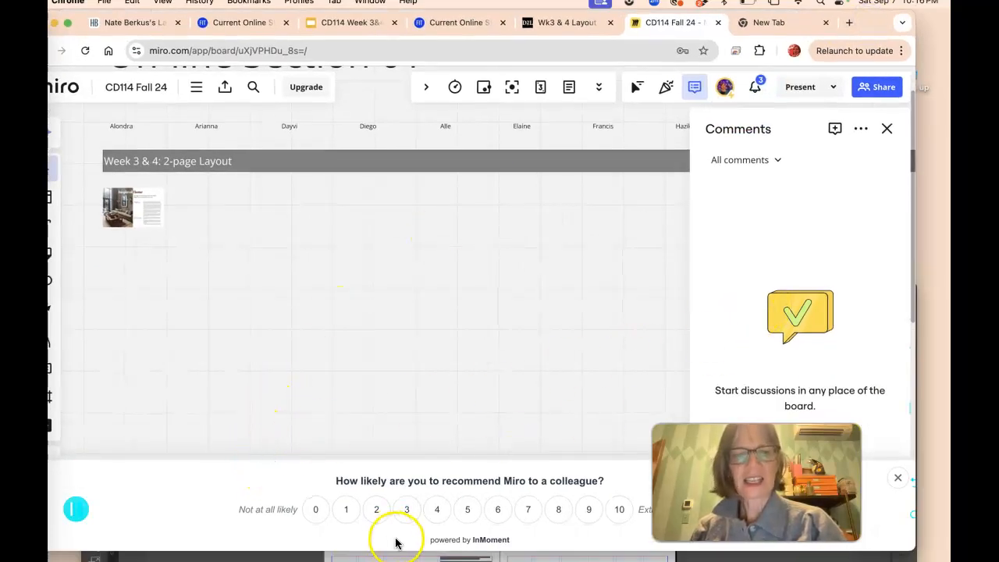
left_click(500, 557)
left_click_drag(545, 296, 521, 57)
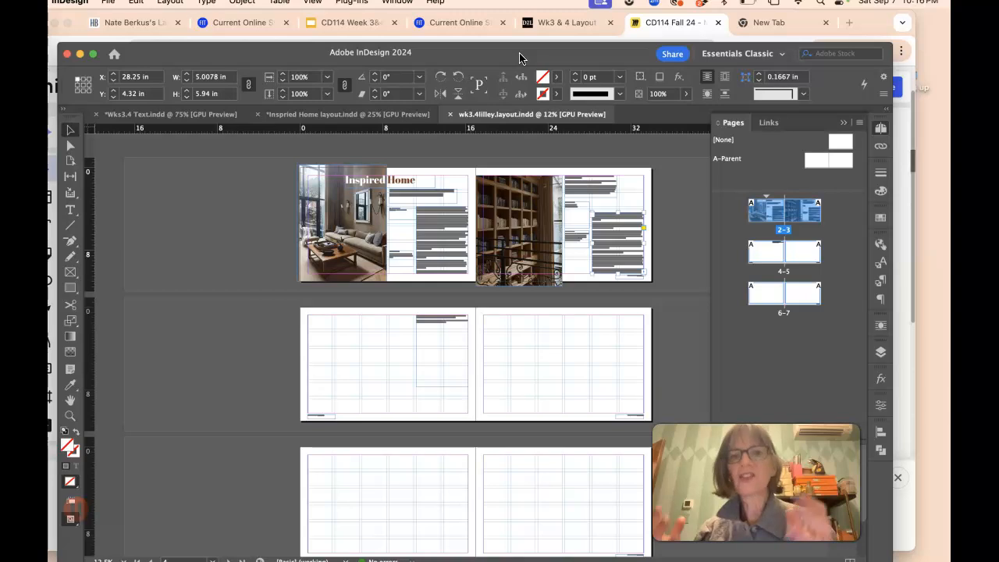